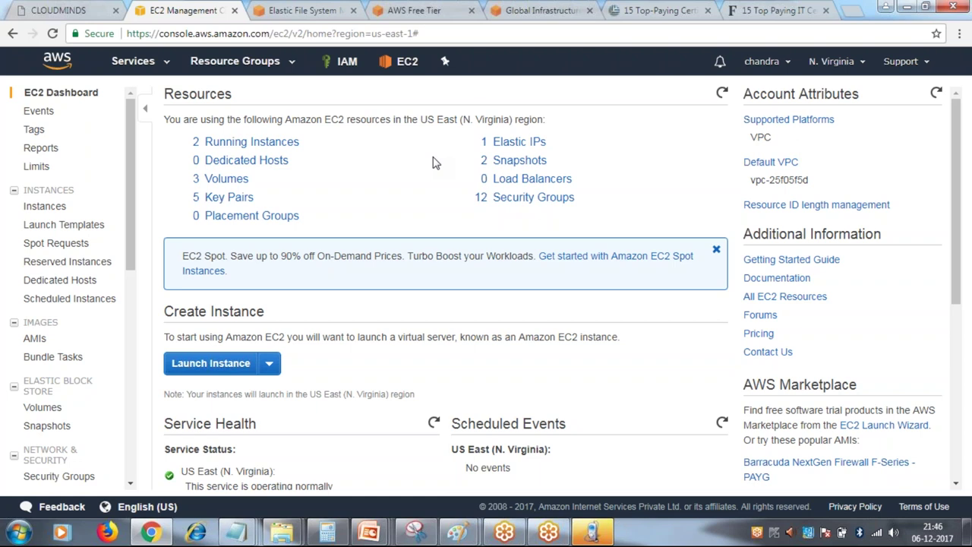
Examine the AWS Free Tier page's introduction and featured product offers, and return to the EC2 console
click(414, 12)
click(272, 30)
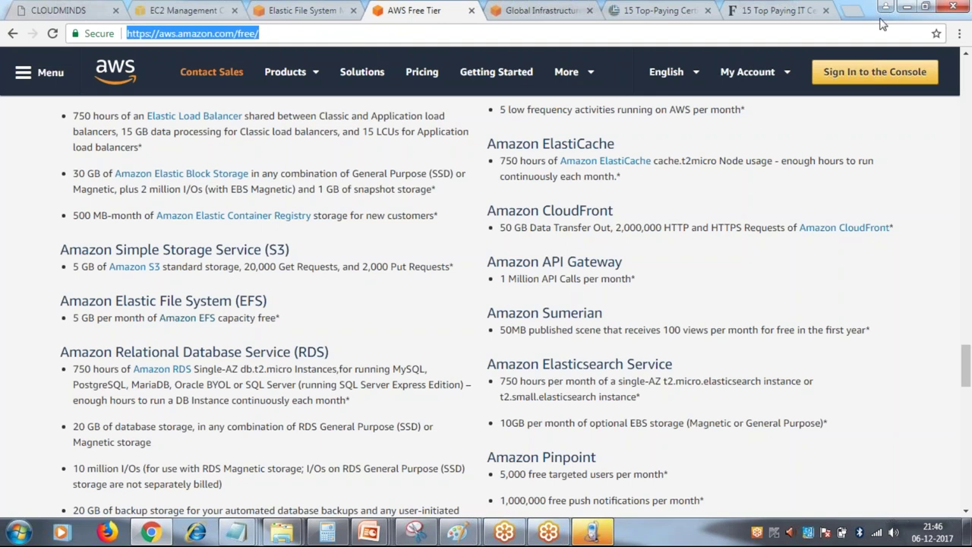
click(803, 146)
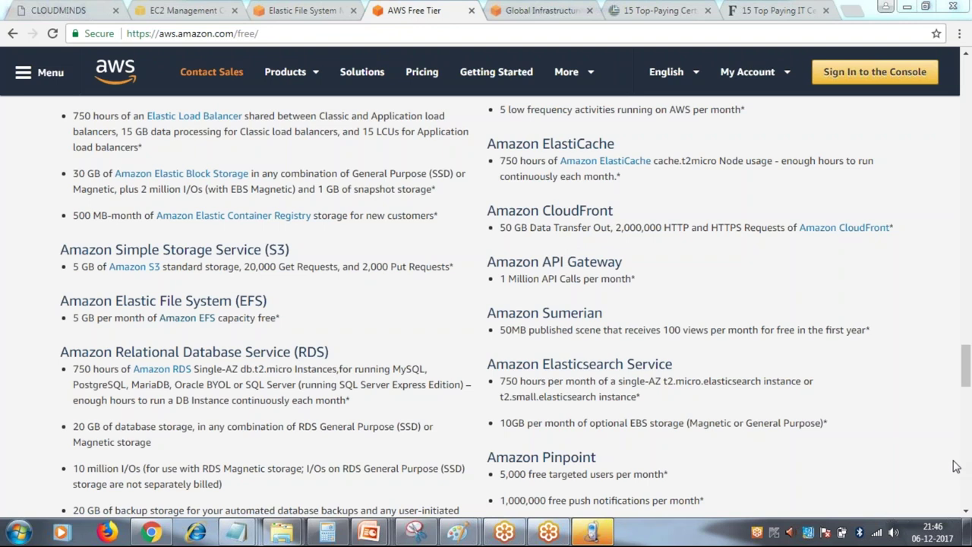
drag(966, 379, 968, 126)
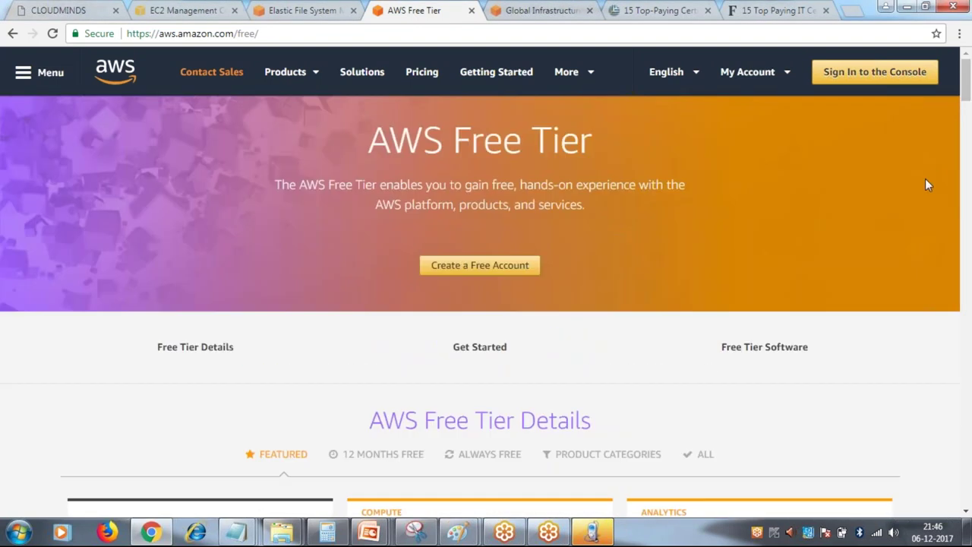
click(150, 10)
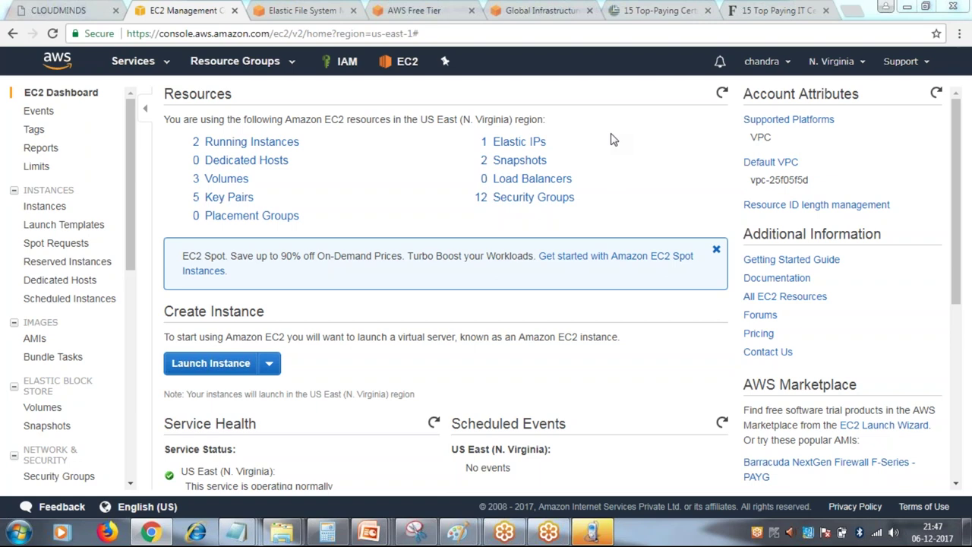
click(425, 11)
scroll(536, 186, down, 5)
scroll(543, 206, down, 4)
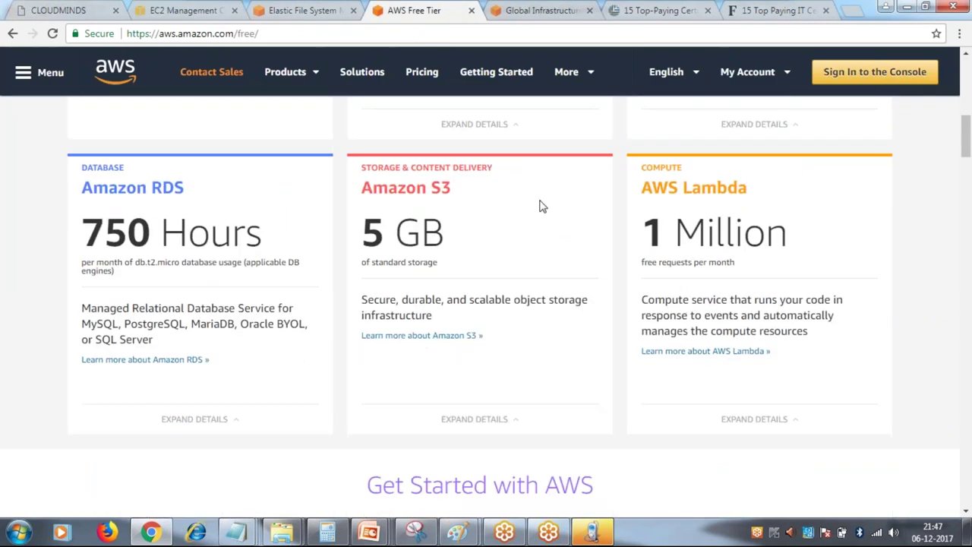
scroll(540, 206, down, 3)
scroll(567, 190, up, 8)
scroll(385, 288, up, 2)
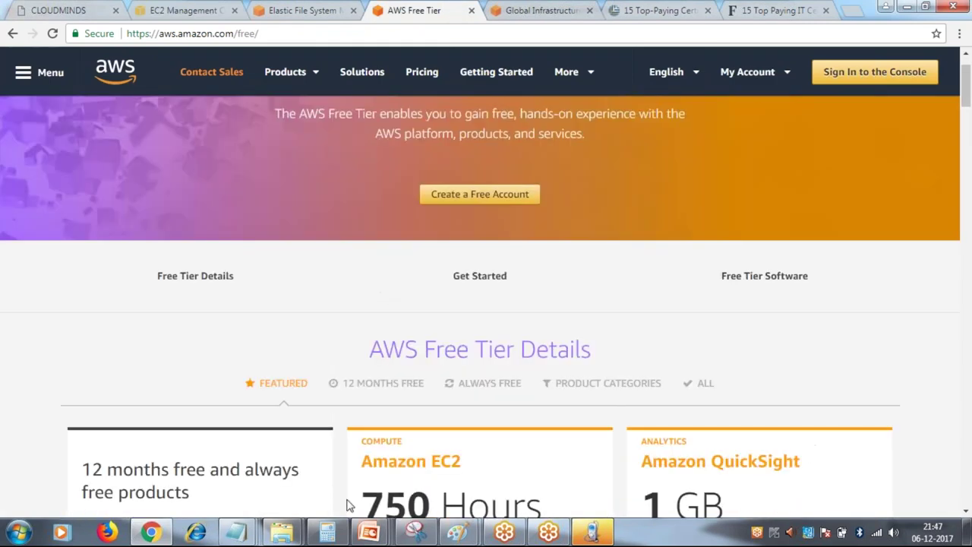
click(186, 10)
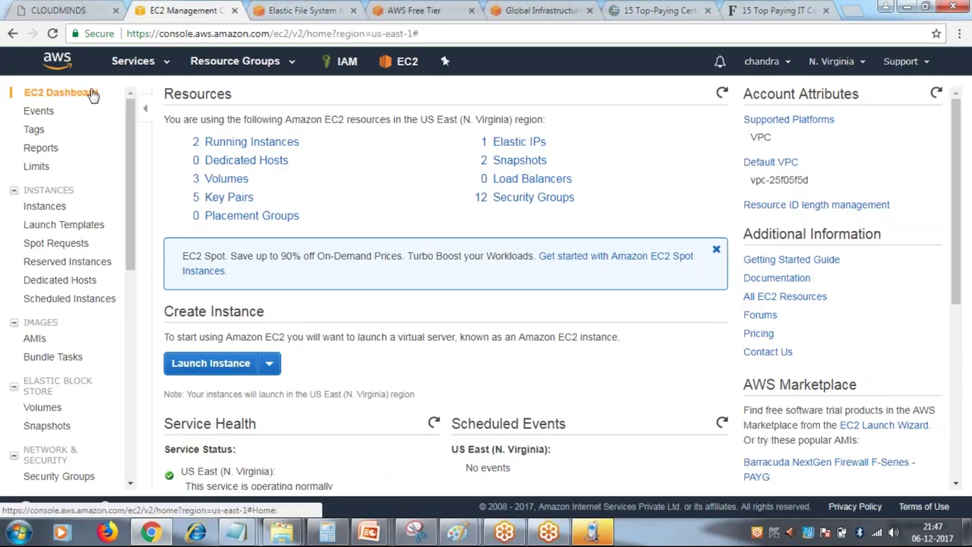
Browse the full list of AWS services offered in the management console
click(158, 61)
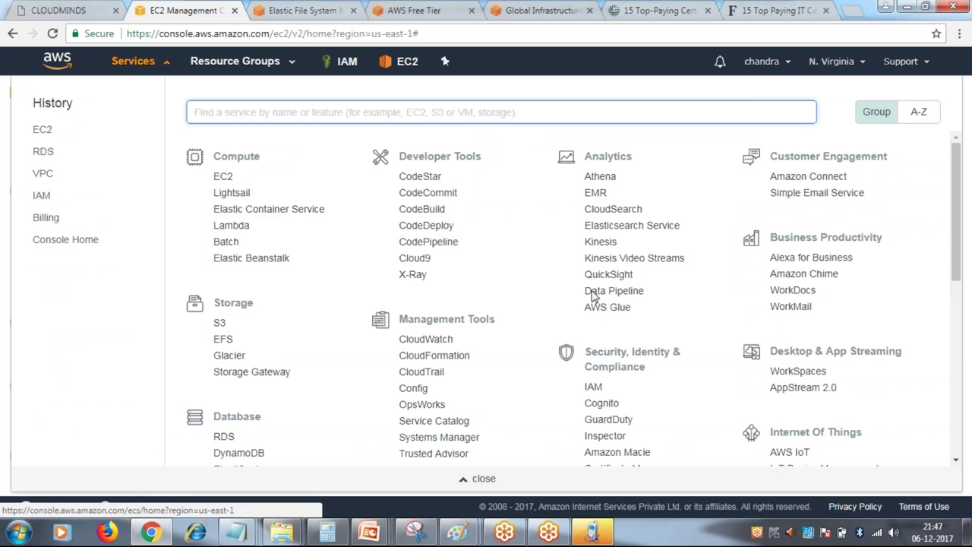
scroll(607, 281, down, 2)
scroll(607, 301, up, 1)
scroll(608, 301, up, 3)
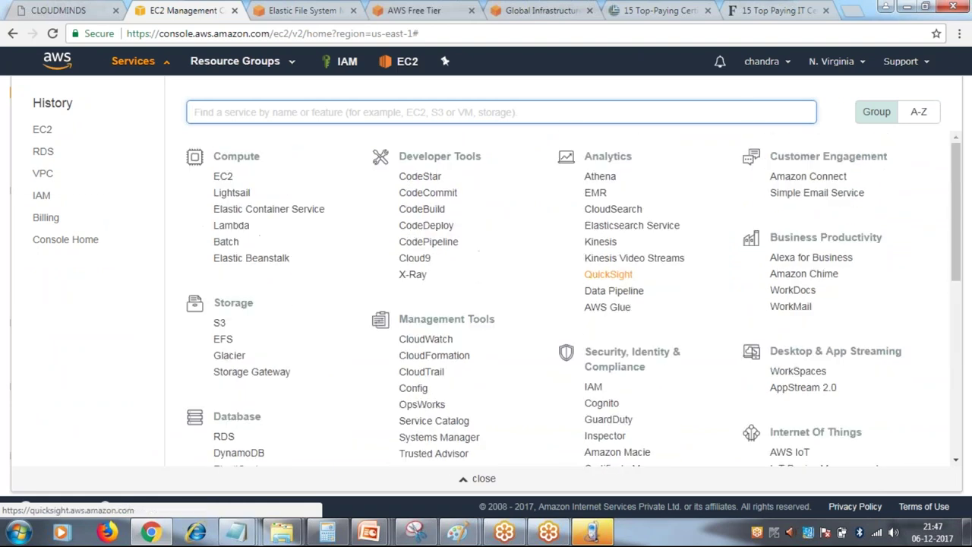
scroll(607, 301, down, 5)
scroll(608, 271, up, 6)
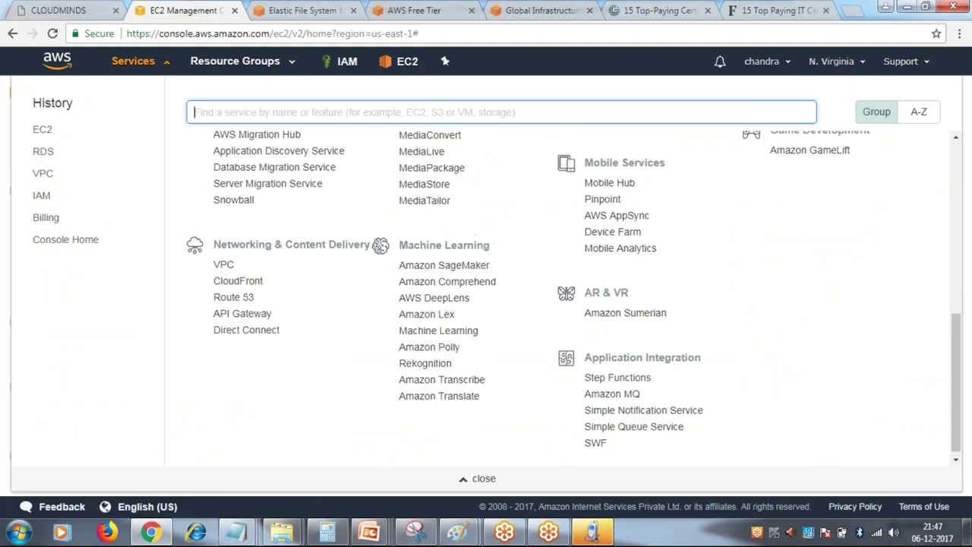
scroll(607, 271, down, 3)
scroll(607, 272, up, 3)
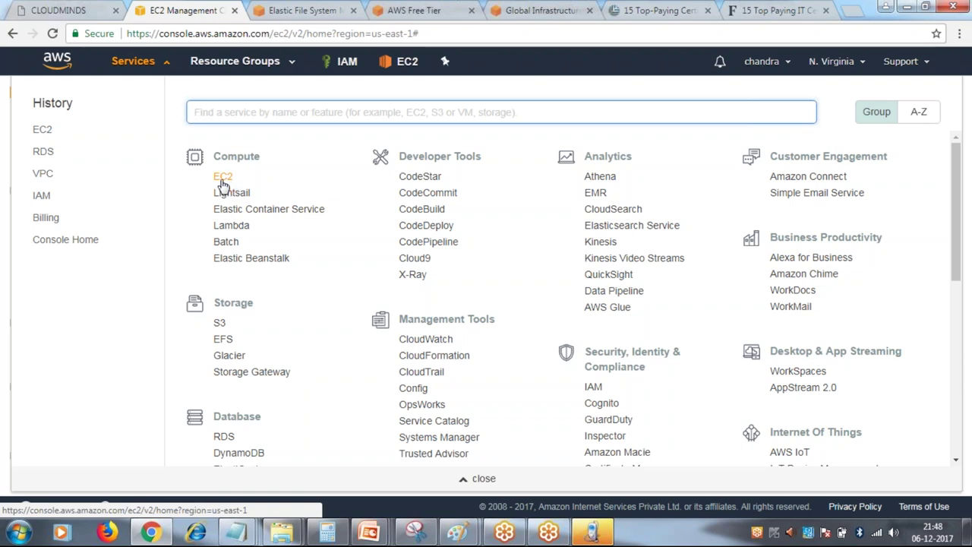
Open EC2 and compare its resources in Asia Pacific (Mumbai) and US East (N. Virginia), finishing in the Mumbai region
click(222, 179)
click(829, 68)
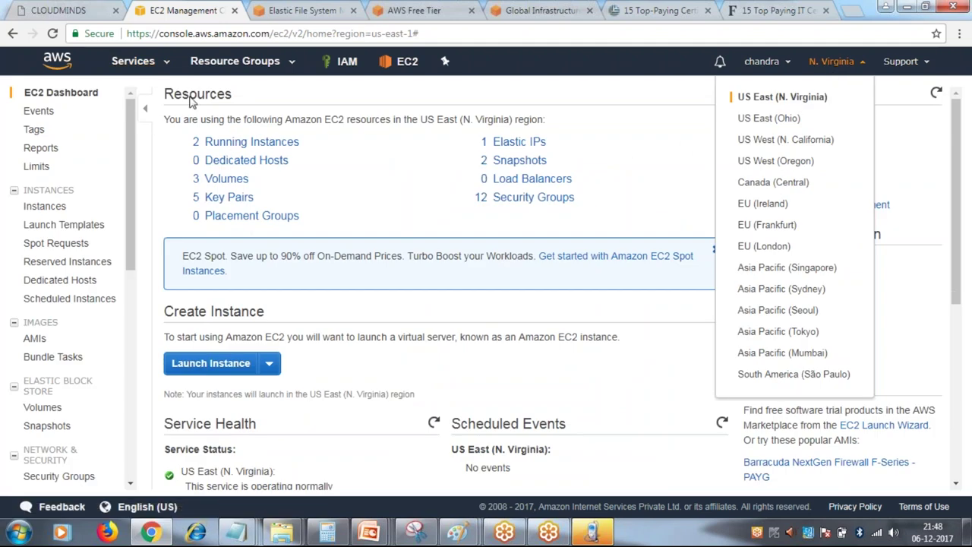
click(778, 354)
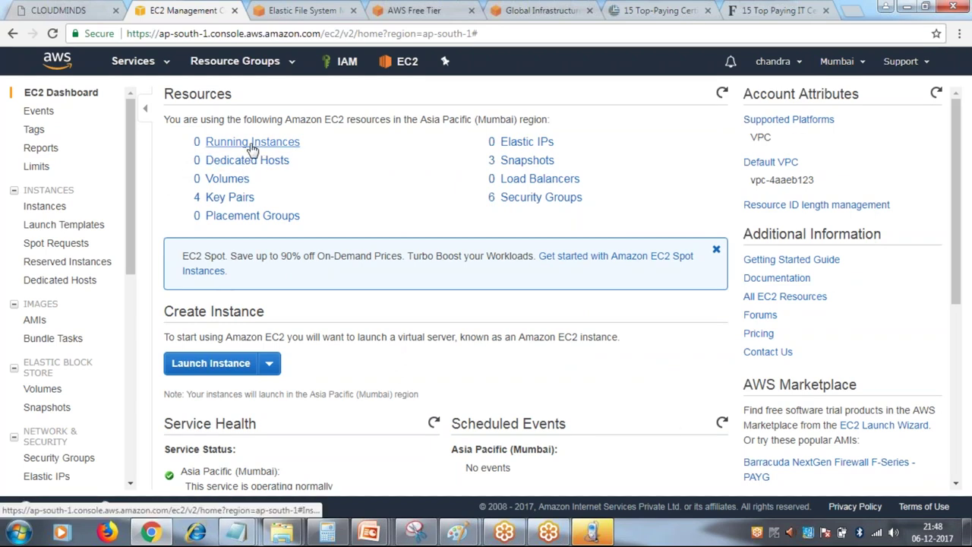
click(836, 62)
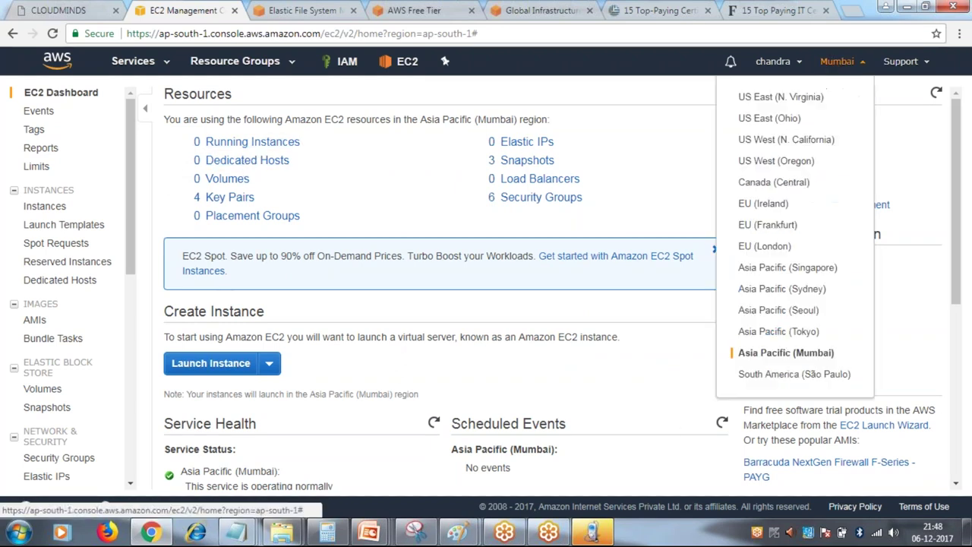
click(828, 97)
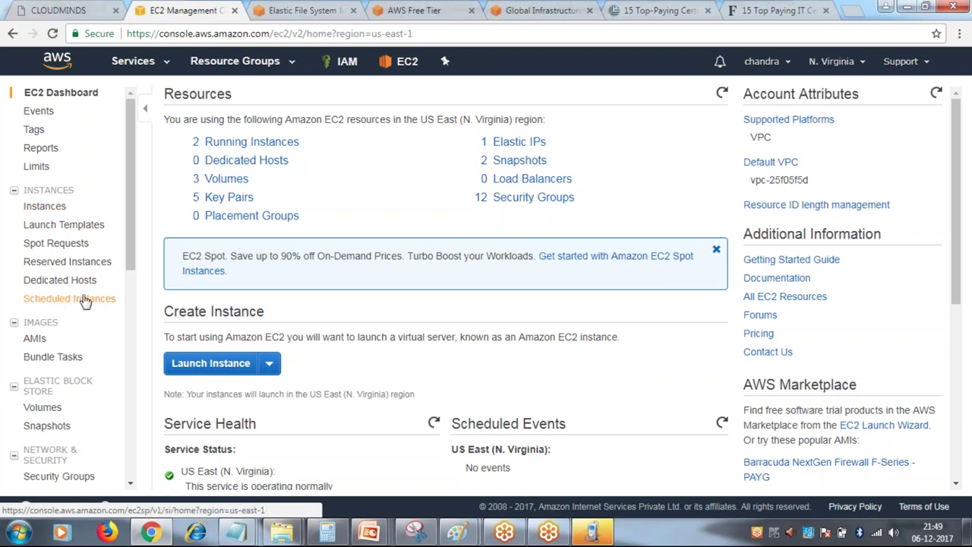
click(832, 60)
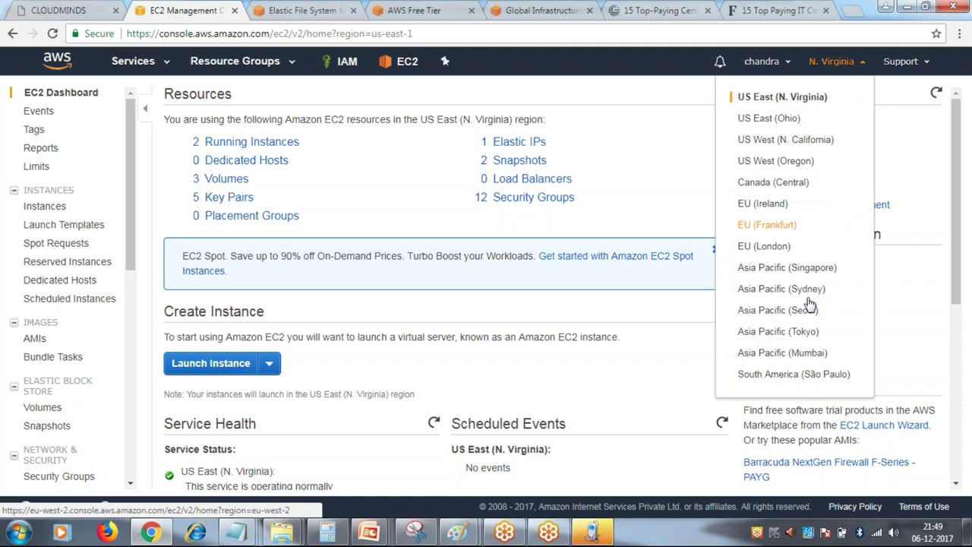
click(809, 355)
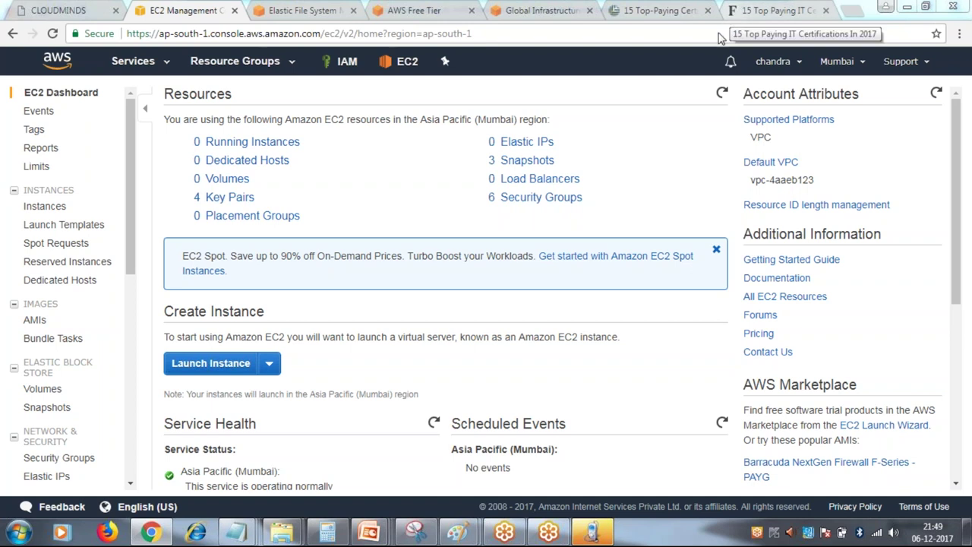
Switch to PowerPoint and look through the slides of the 0.1 Technical Essentials presentation
right_click(385, 539)
click(368, 532)
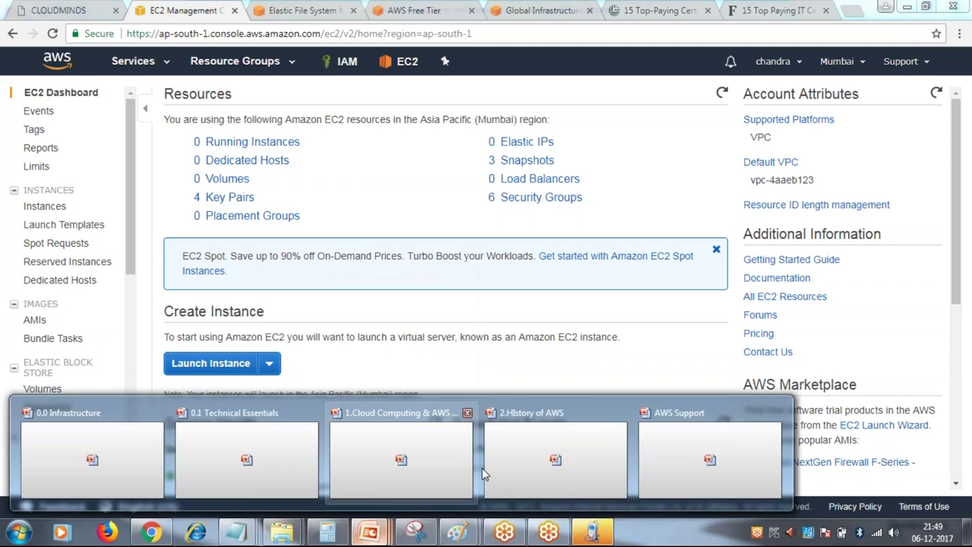
click(297, 450)
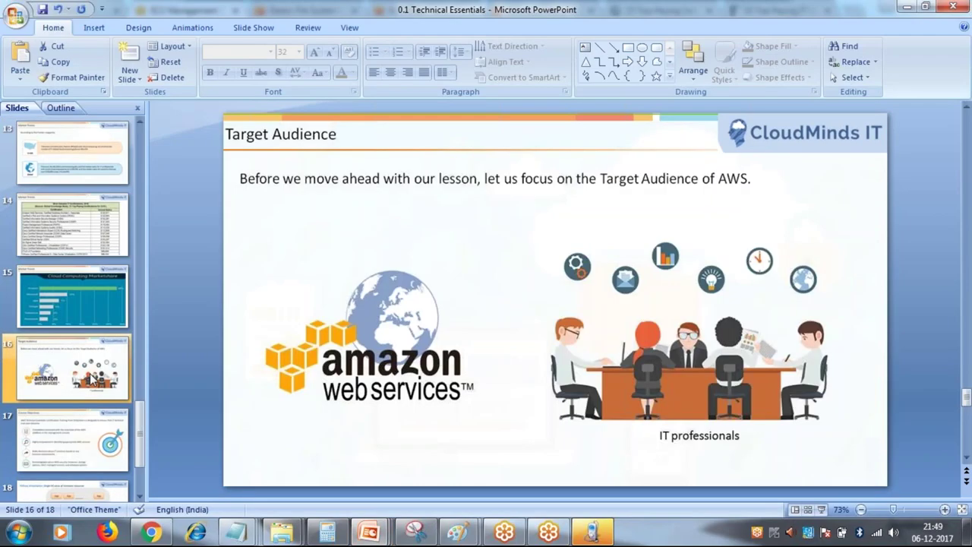
scroll(87, 387, up, 3)
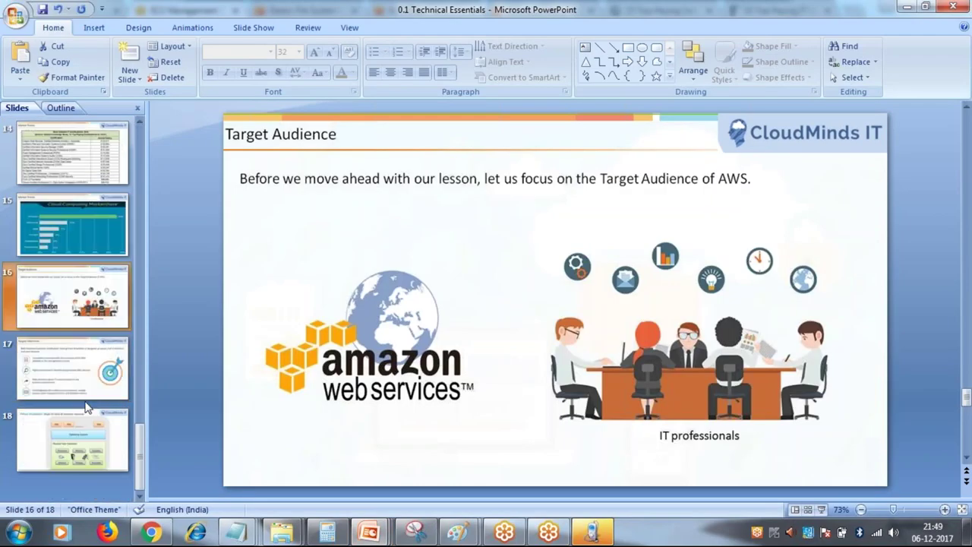
scroll(87, 386, up, 9)
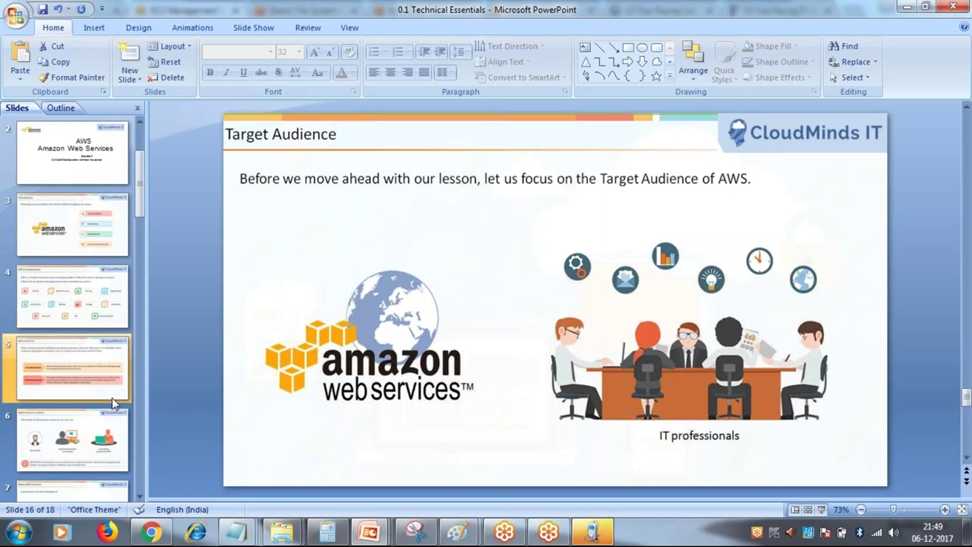
scroll(113, 401, down, 1)
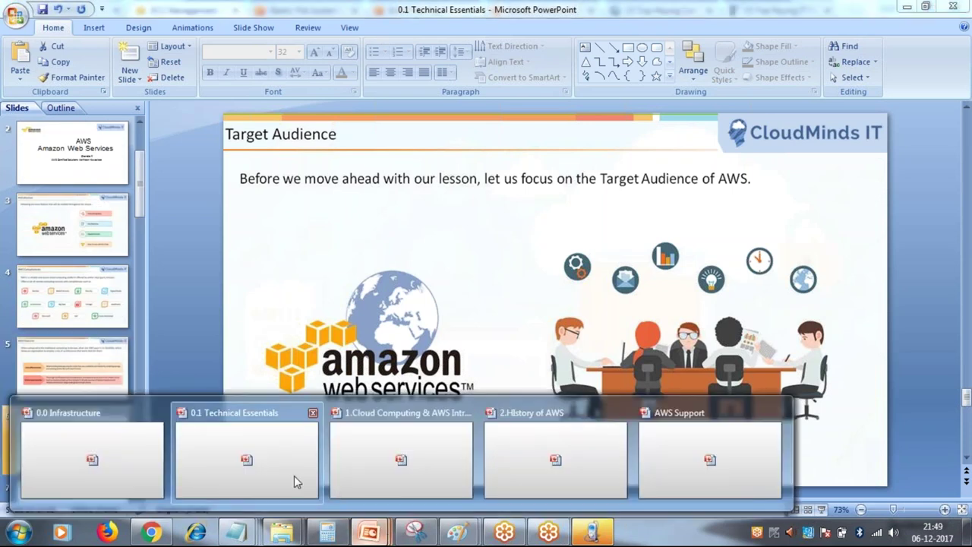
Bring up the 1.Cloud Computing & AWS Introduction presentation and view its opening slides
right_click(369, 533)
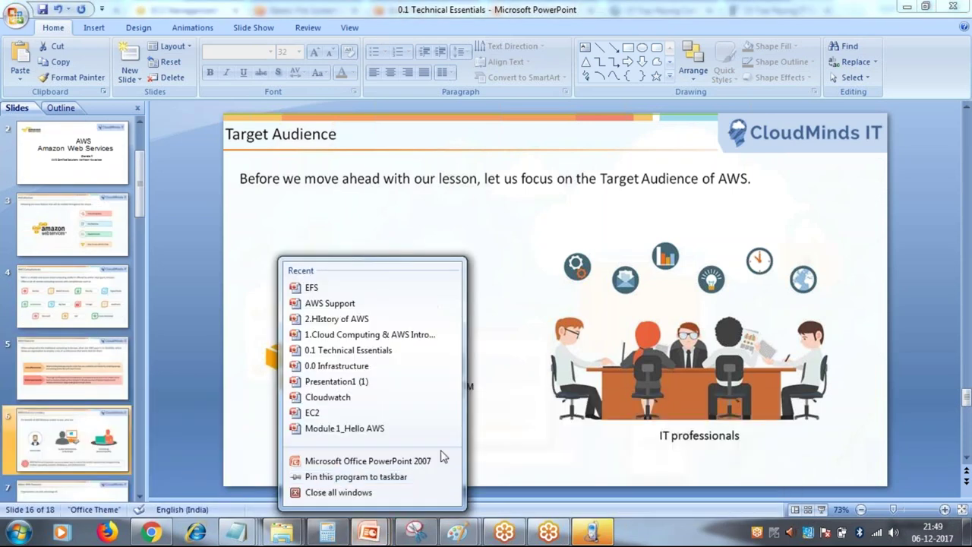
click(370, 533)
click(442, 468)
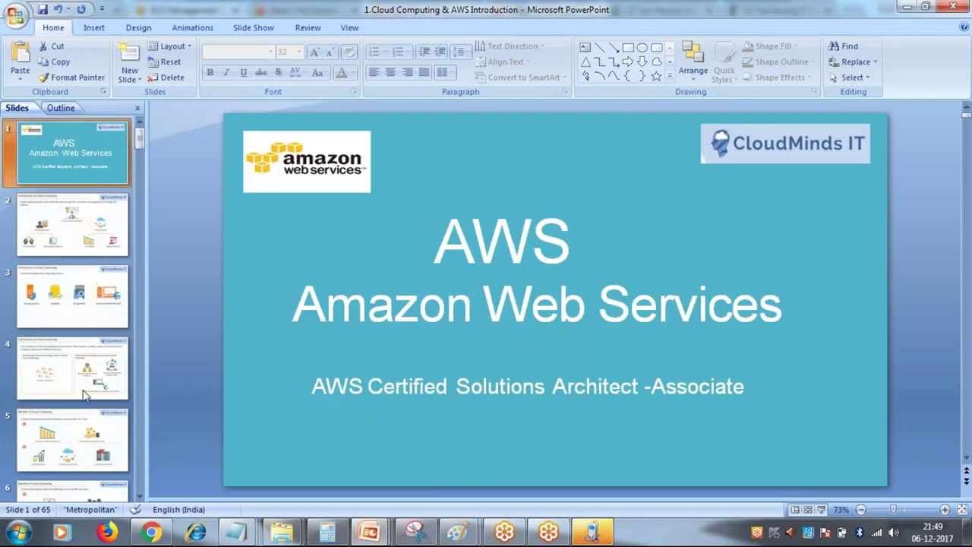
key(Page_Down)
Switch back to Chrome and open the EFS storage service for the Mumbai region
click(152, 533)
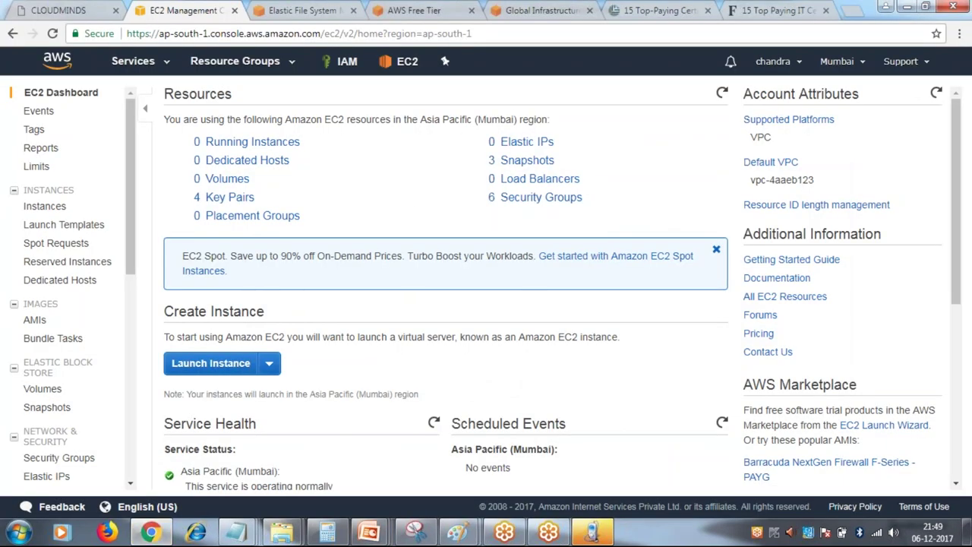
click(156, 70)
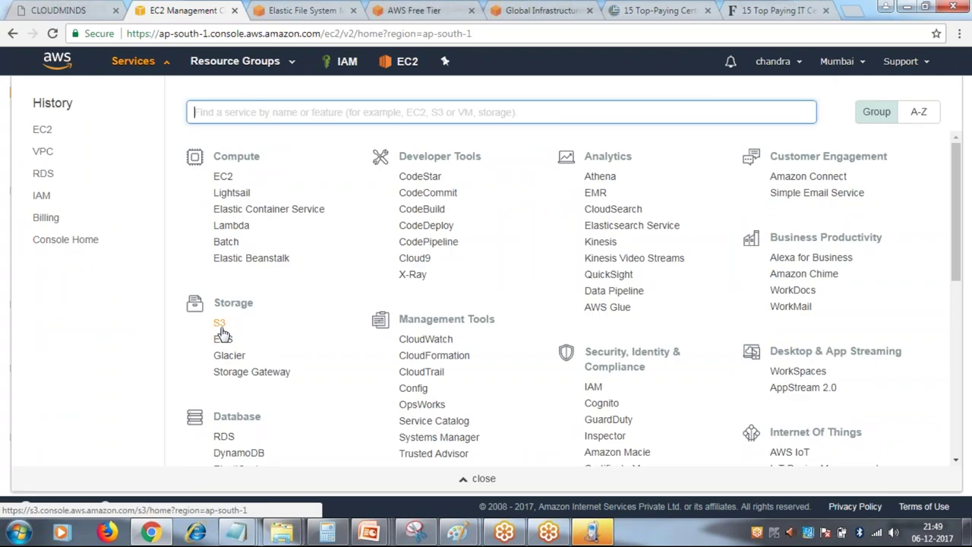
click(223, 339)
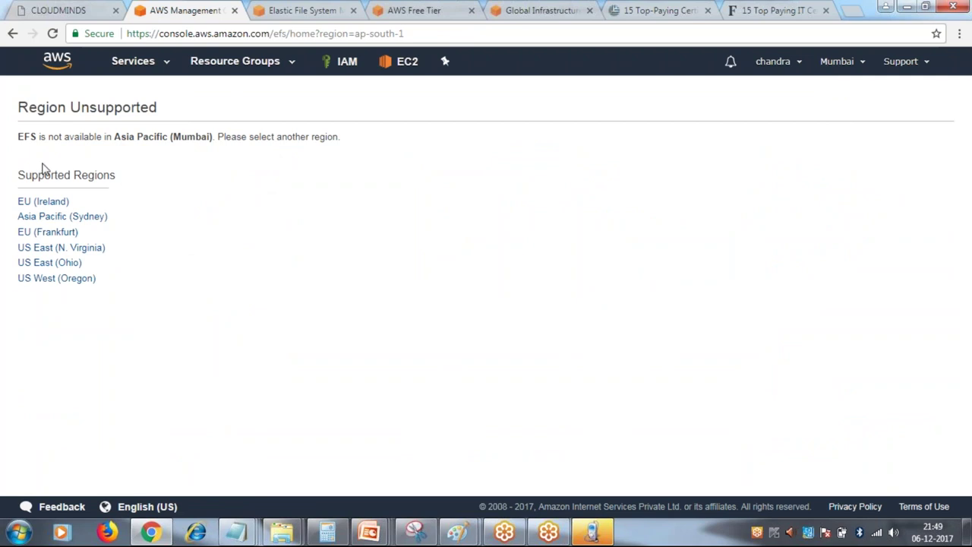
Select US East (N. Virginia) as the supported region for EFS, and return to the EC2 dashboard
drag(18, 138, 115, 176)
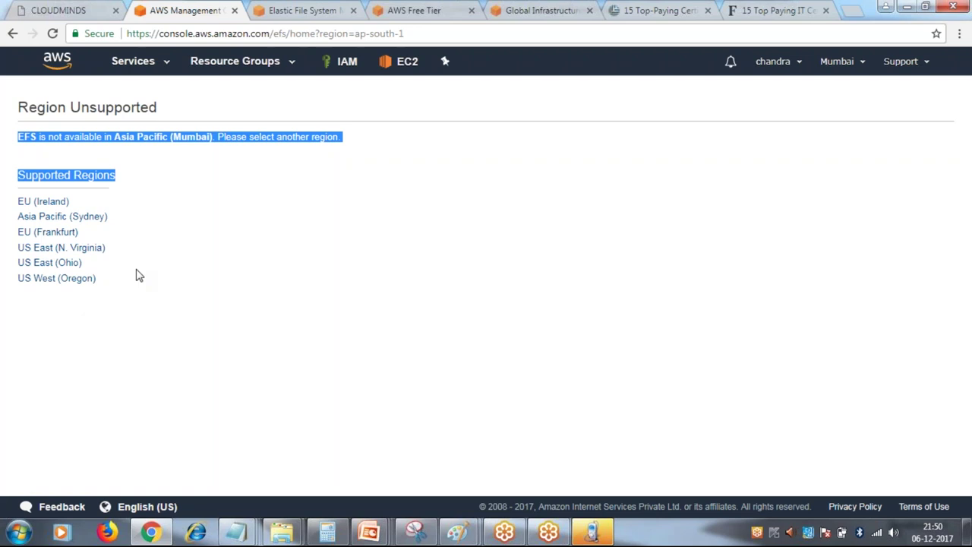
click(75, 250)
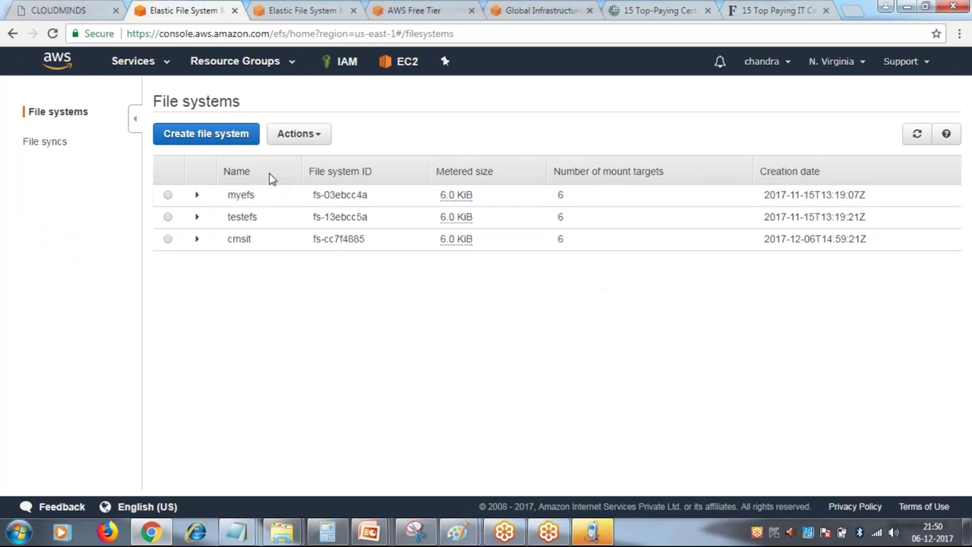
click(418, 67)
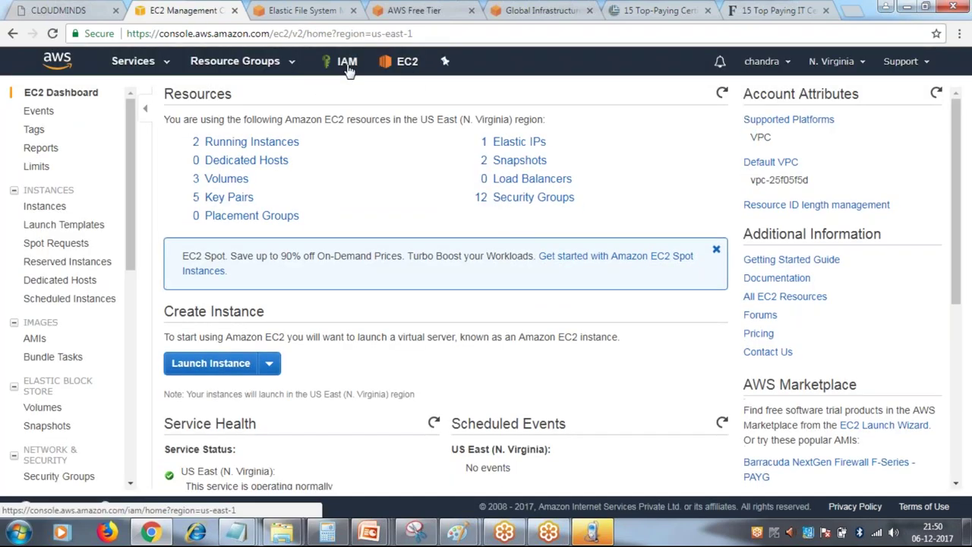
Try adding RDS to the navigation bar's one-click service shortcuts beside IAM and EC2
click(445, 62)
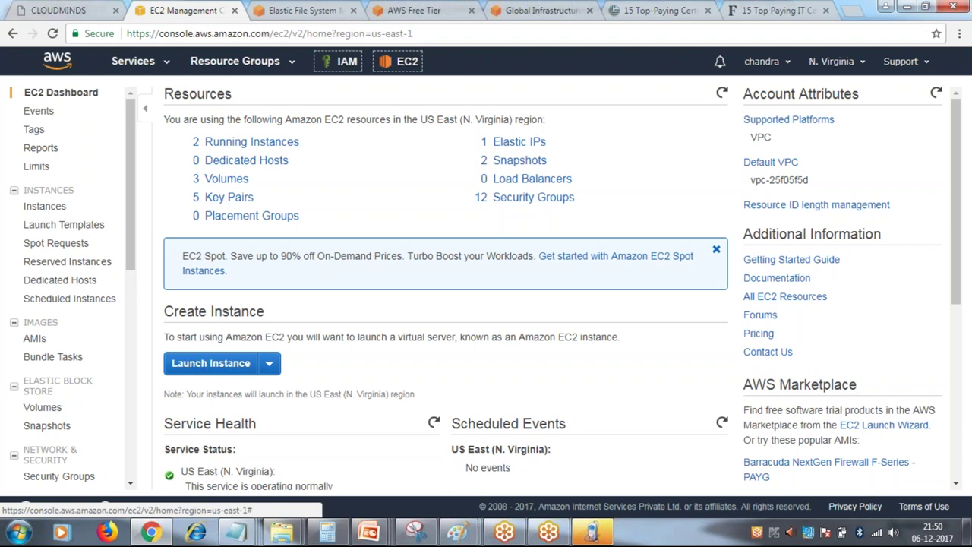
scroll(458, 232, down, 5)
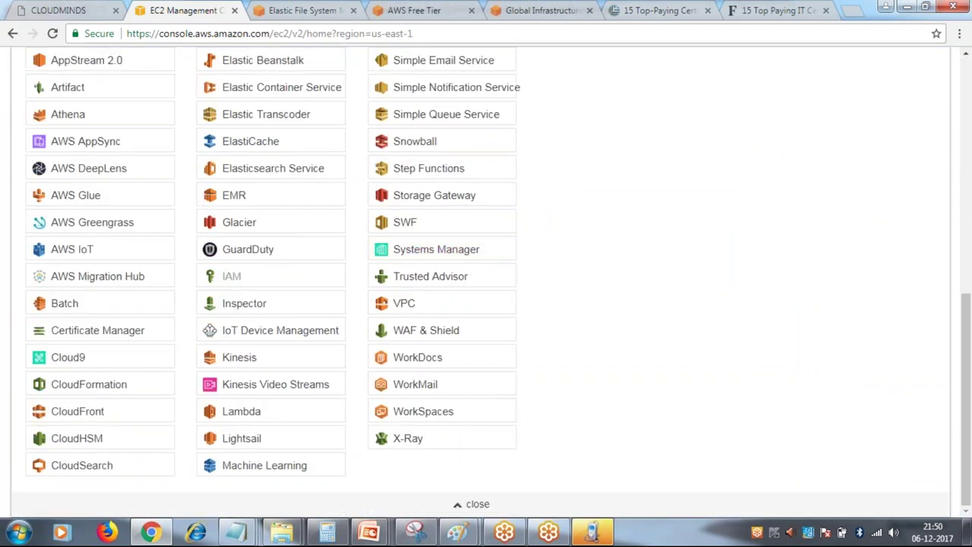
scroll(649, 225, up, 5)
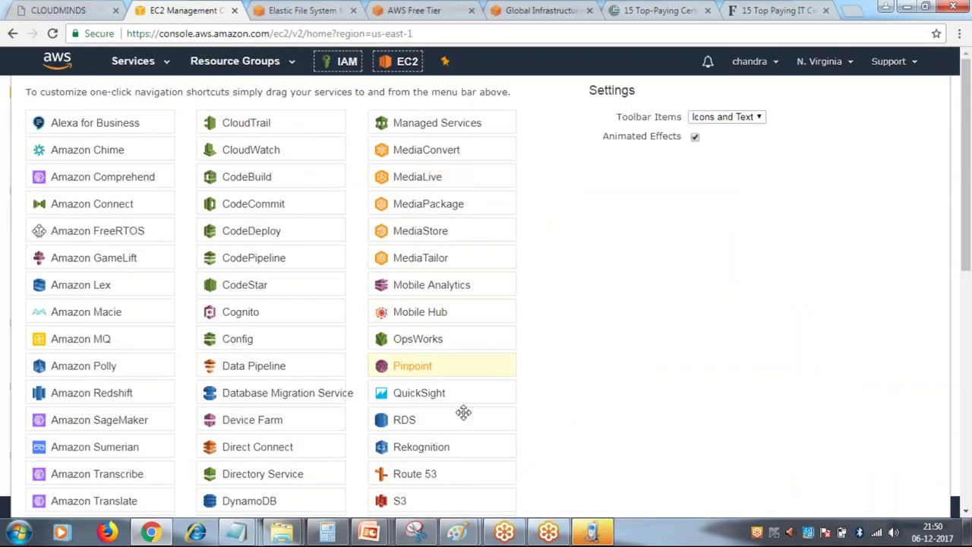
drag(443, 419, 471, 63)
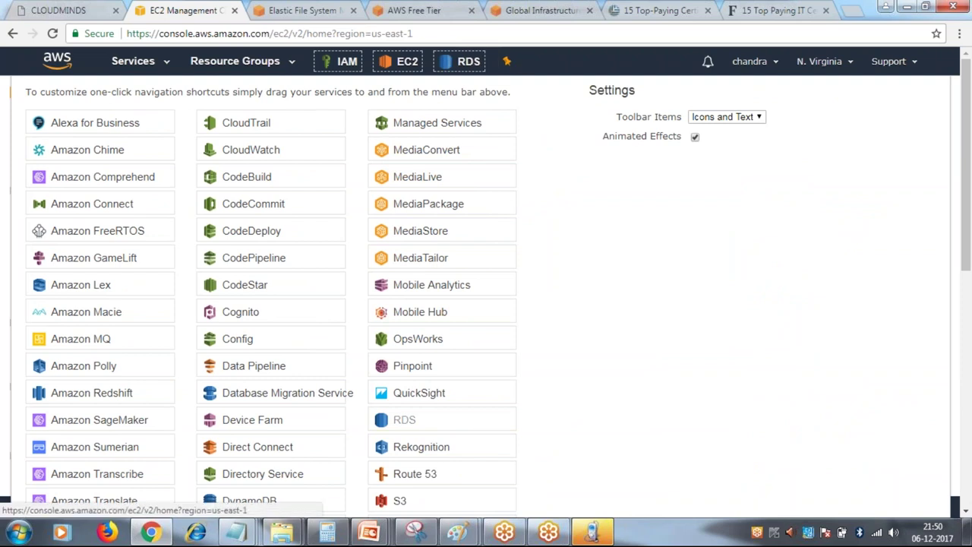
click(398, 63)
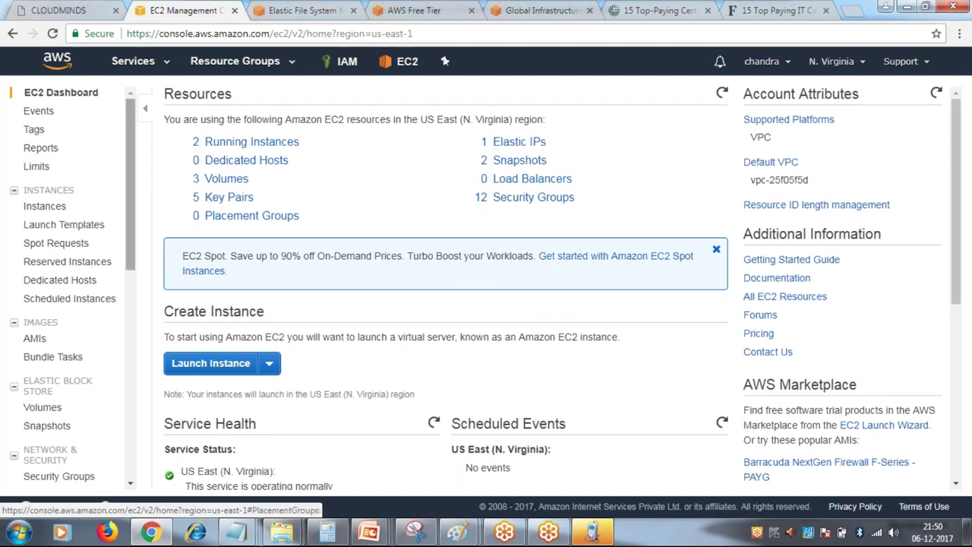
Start launching a new EC2 instance and choose Amazon Linux AMI 2017.09.1 (HVM), SSD Volume Type after reviewing the available images
click(47, 212)
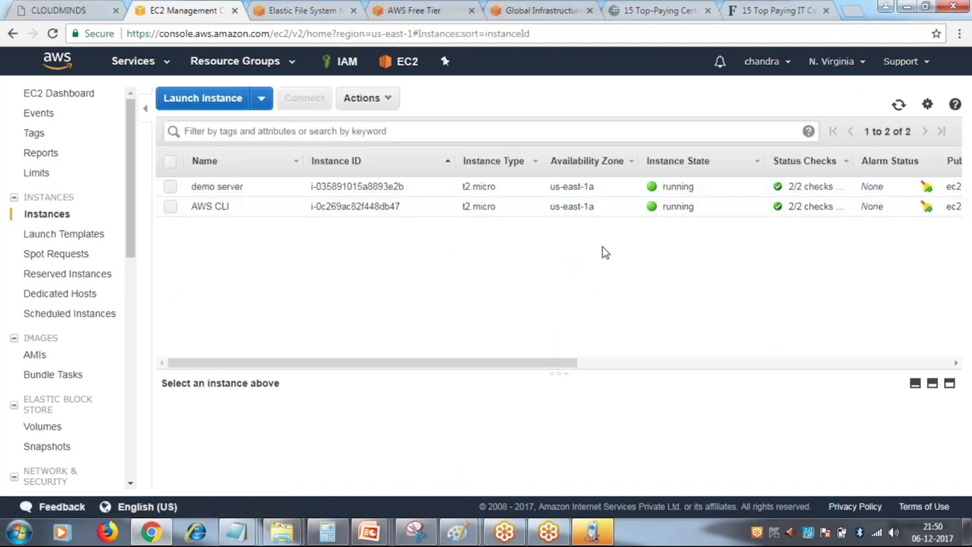
click(225, 103)
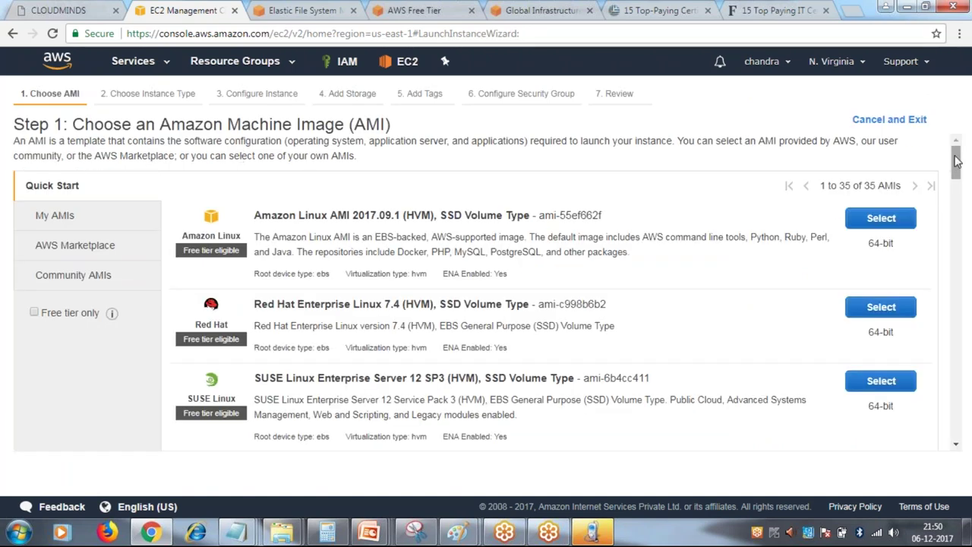
mouse_move(957, 160)
mouse_down()
mouse_move(956, 417)
mouse_move(961, 146)
mouse_up()
mouse_move(958, 171)
mouse_down()
mouse_move(957, 270)
mouse_move(958, 169)
mouse_up()
drag(957, 167, 970, 262)
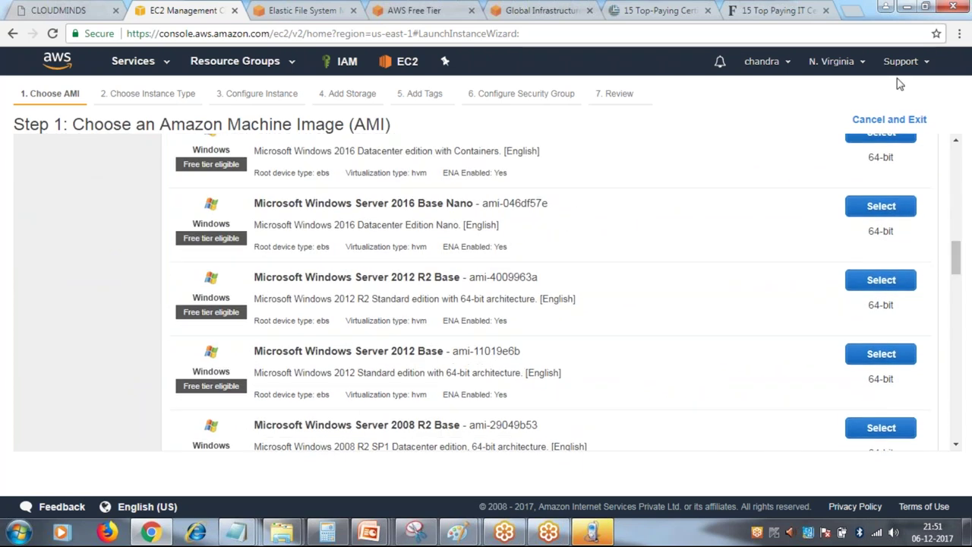
drag(958, 259, 694, 35)
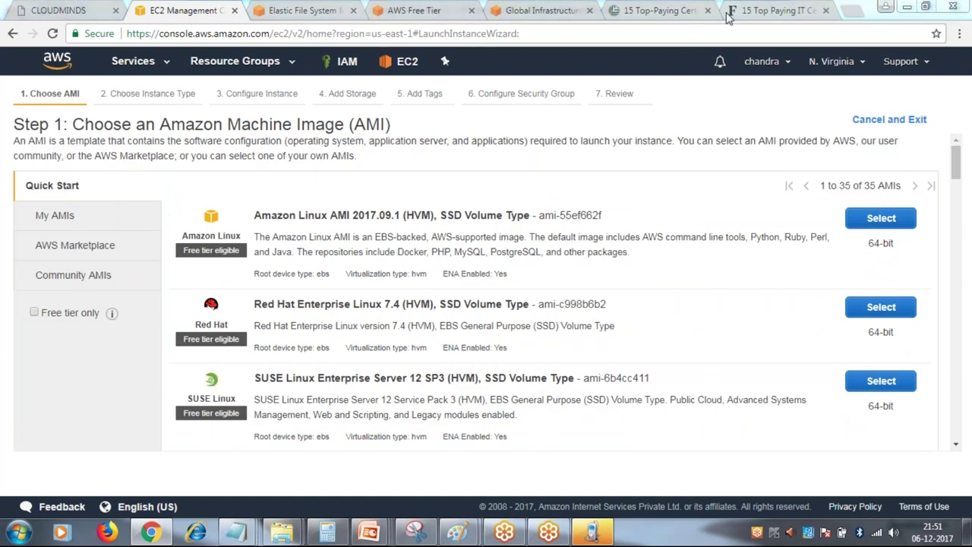
click(883, 219)
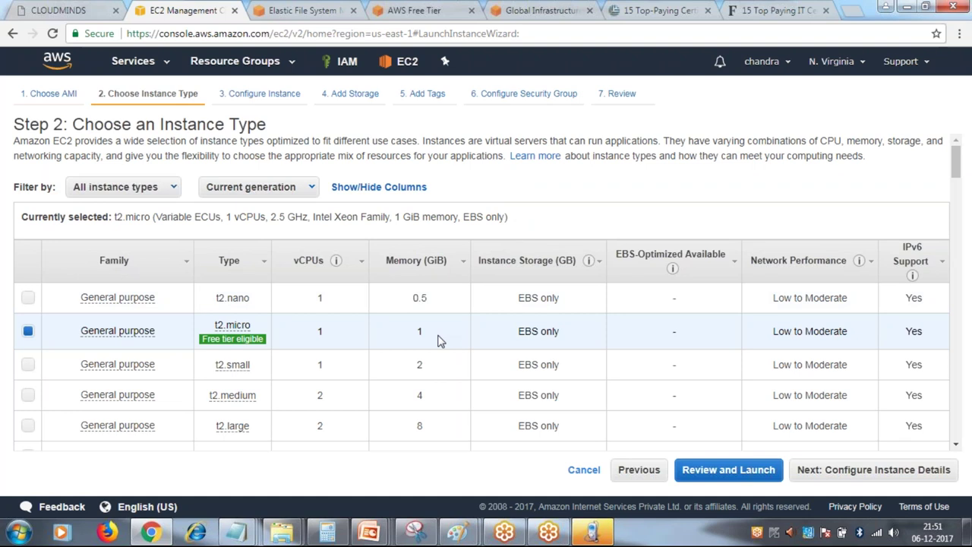
Examine the available instance types and compare their families, vCPUs, memory and storage, including the t2.micro free tier note
scroll(438, 341, down, 2)
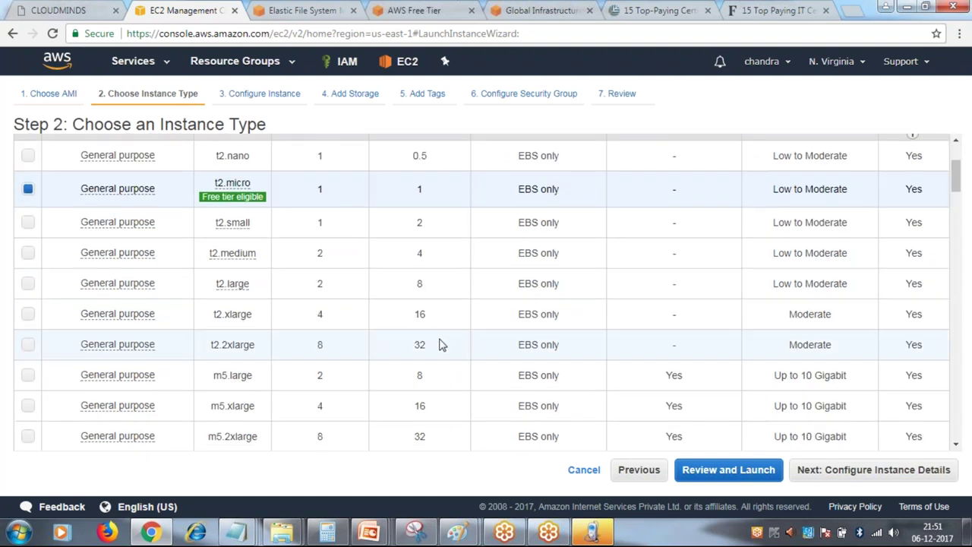
scroll(183, 344, up, 2)
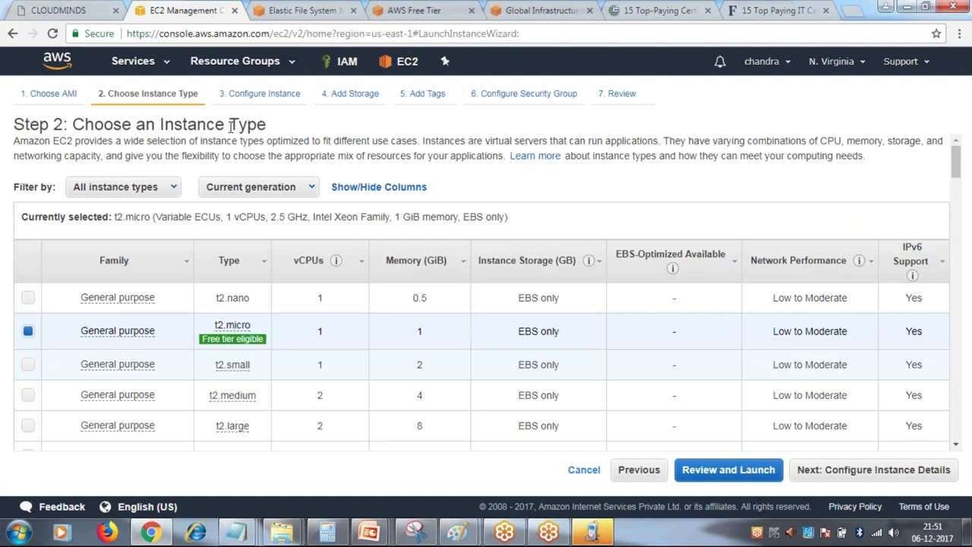
drag(163, 124, 260, 141)
click(542, 172)
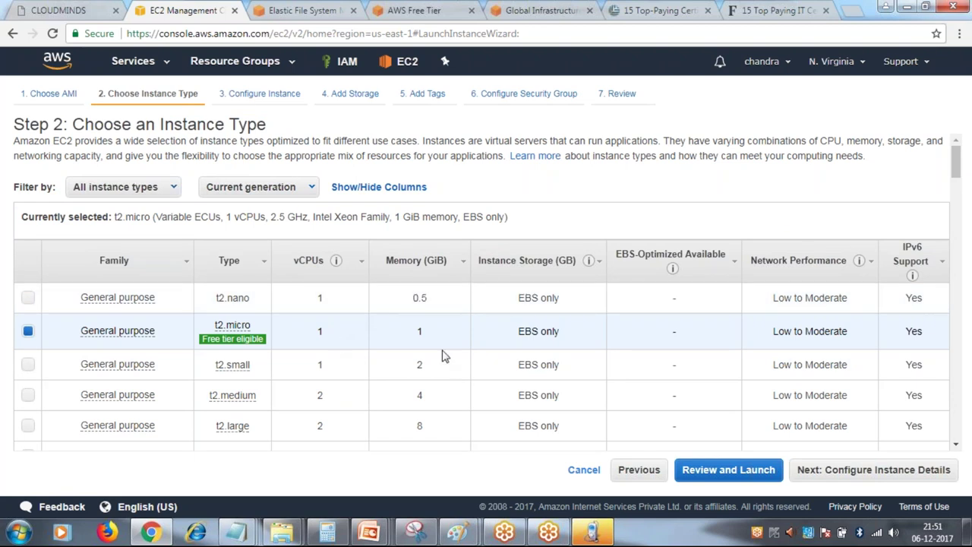
scroll(427, 336, down, 2)
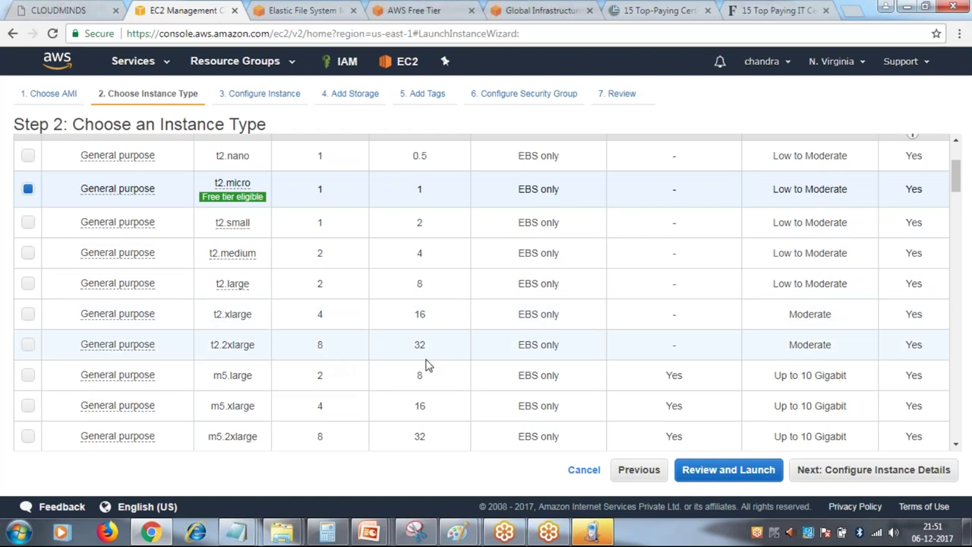
scroll(448, 383, down, 3)
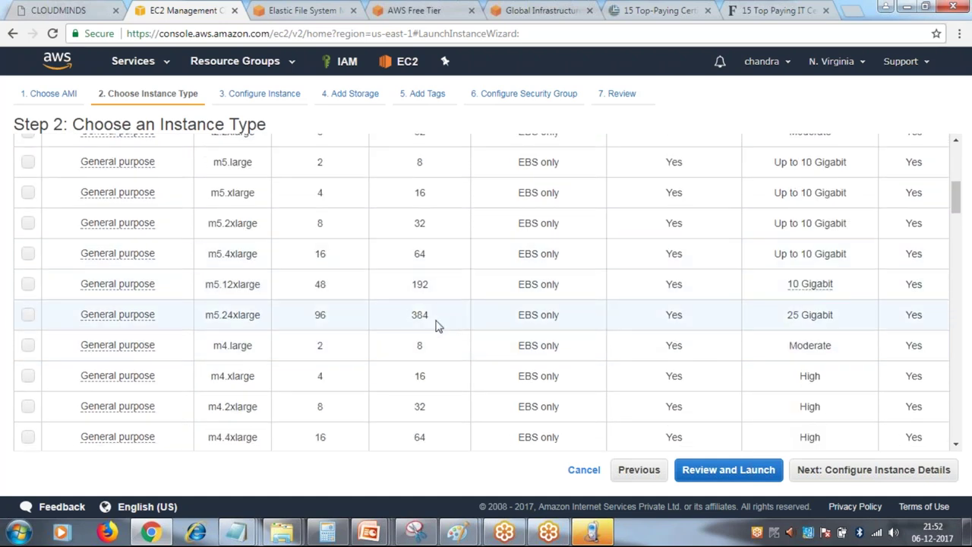
scroll(440, 323, down, 9)
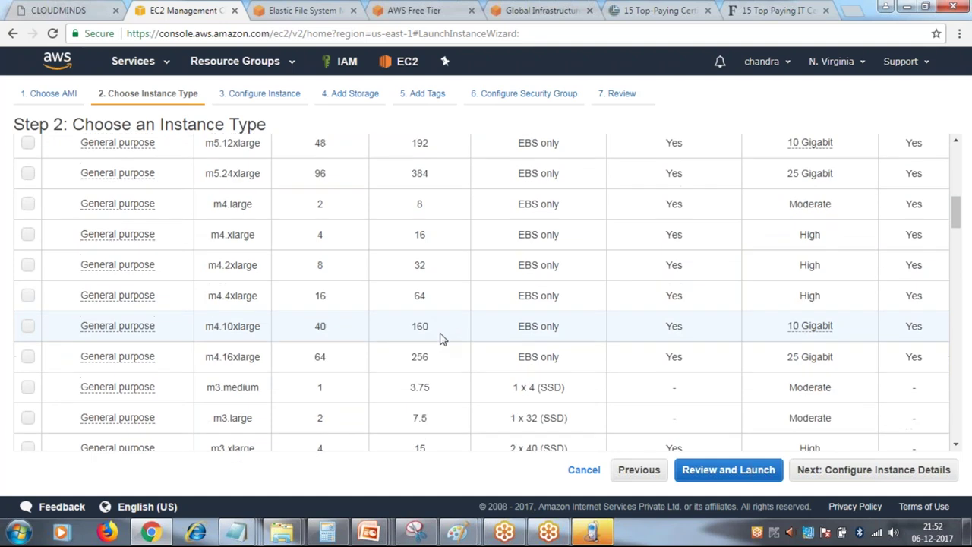
scroll(445, 321, down, 6)
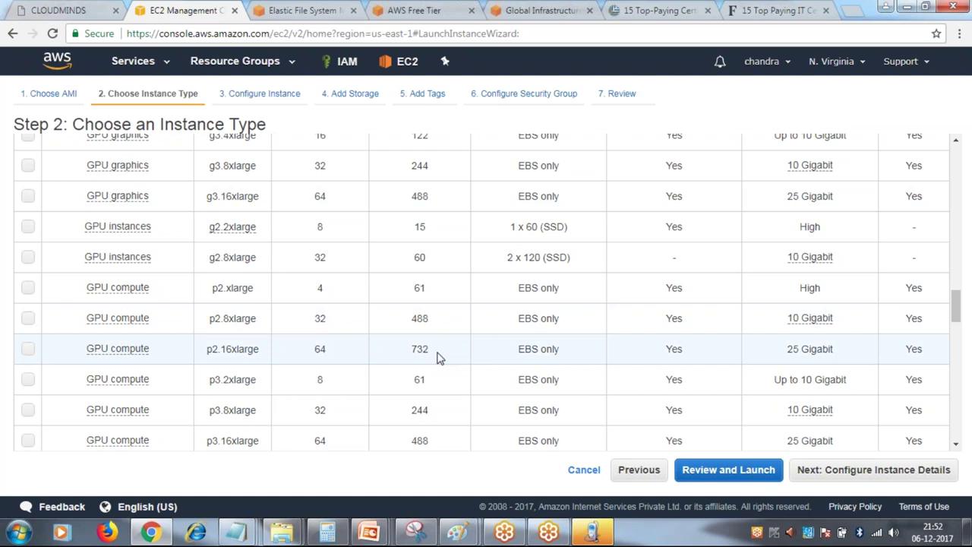
scroll(436, 353, down, 4)
scroll(429, 336, down, 5)
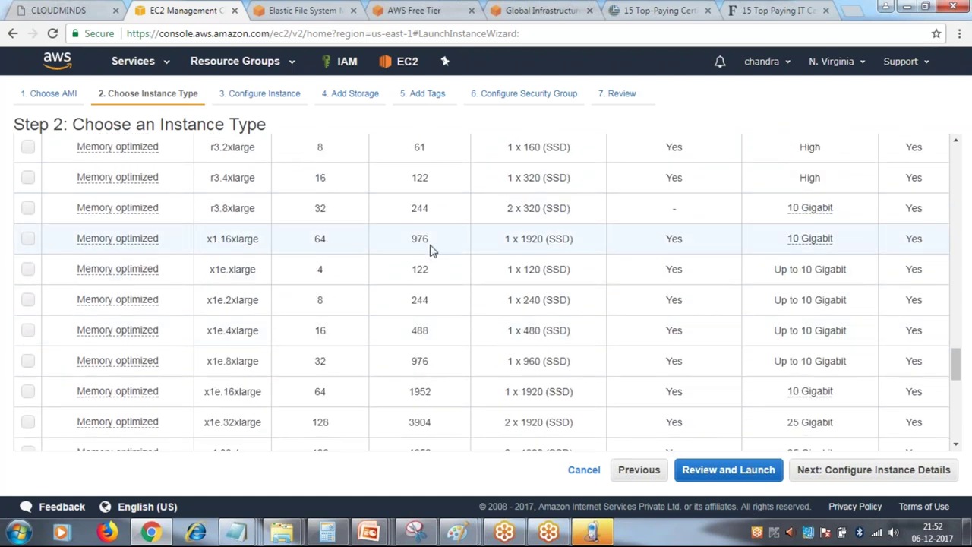
scroll(430, 251, down, 2)
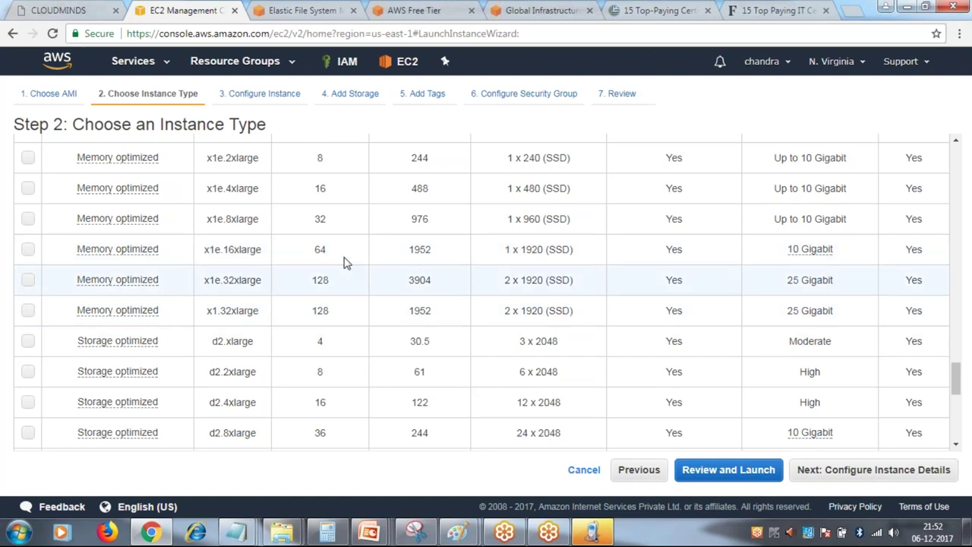
scroll(372, 305, up, 10)
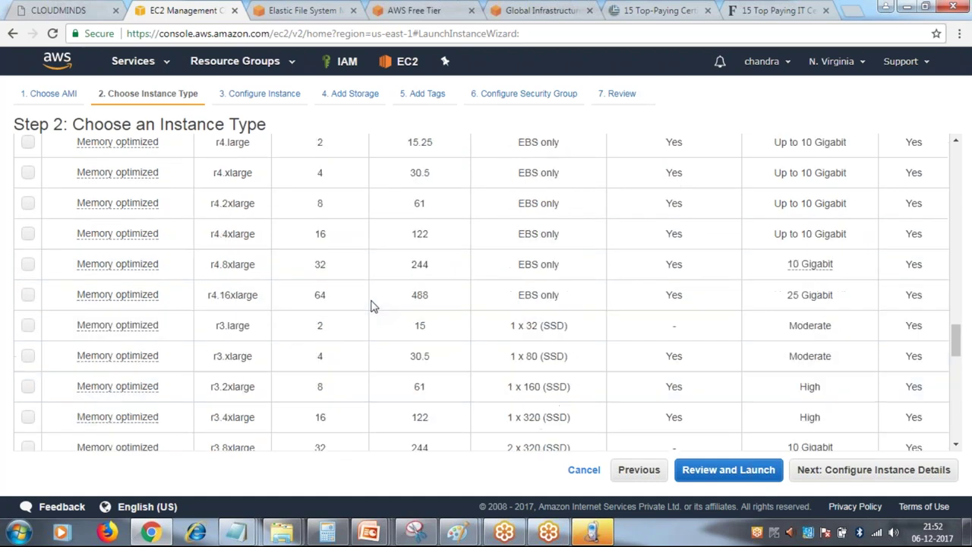
scroll(203, 292, up, 10)
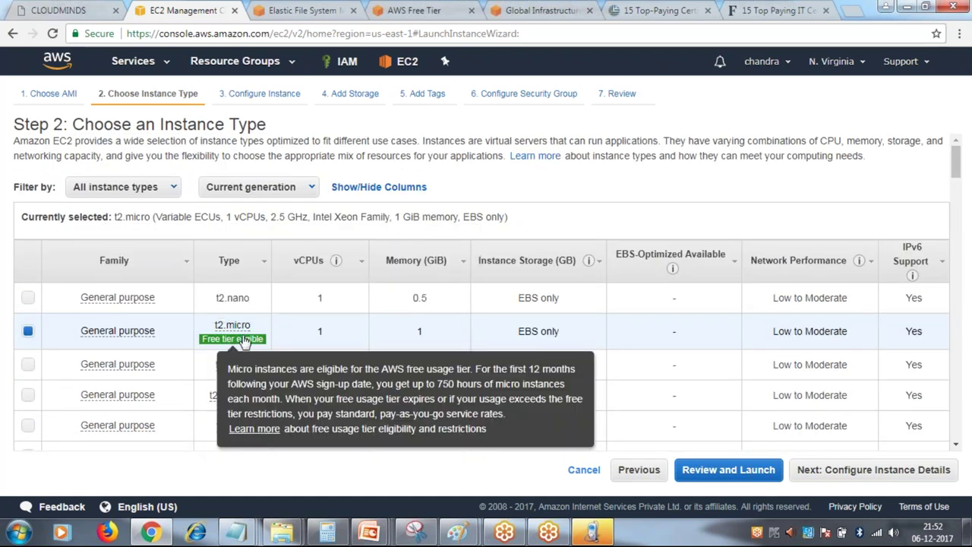
Check the AWS Free Tier page for the EC2, RDS, S3 and Lambda allowances, and return to the launch wizard
click(416, 10)
scroll(397, 281, down, 4)
scroll(403, 276, up, 3)
scroll(388, 304, down, 3)
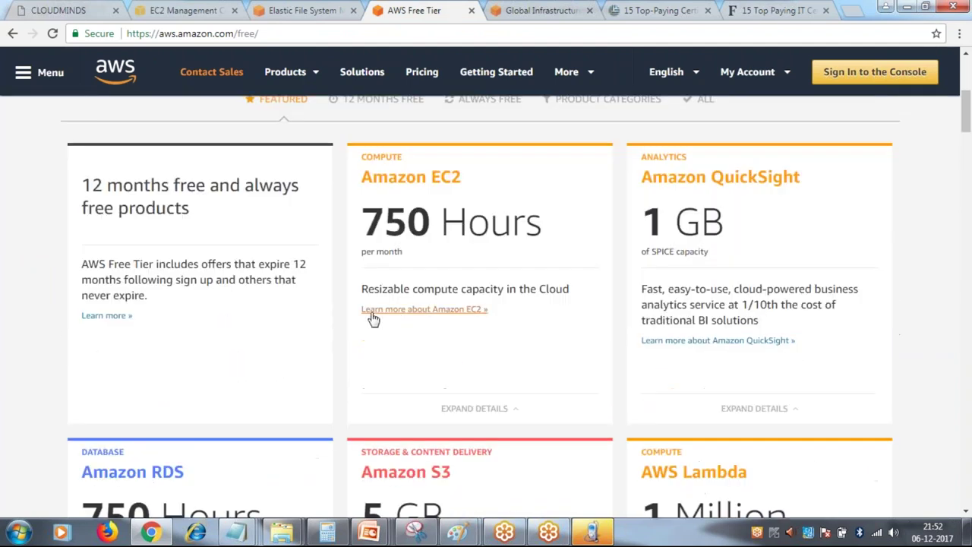
scroll(540, 332, down, 4)
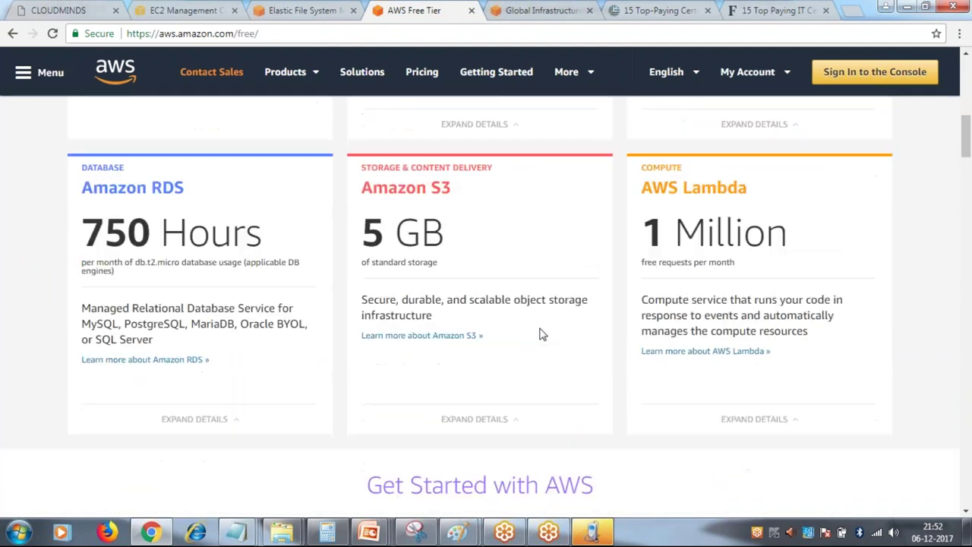
scroll(540, 332, up, 5)
scroll(469, 234, up, 2)
scroll(446, 159, up, 2)
click(186, 13)
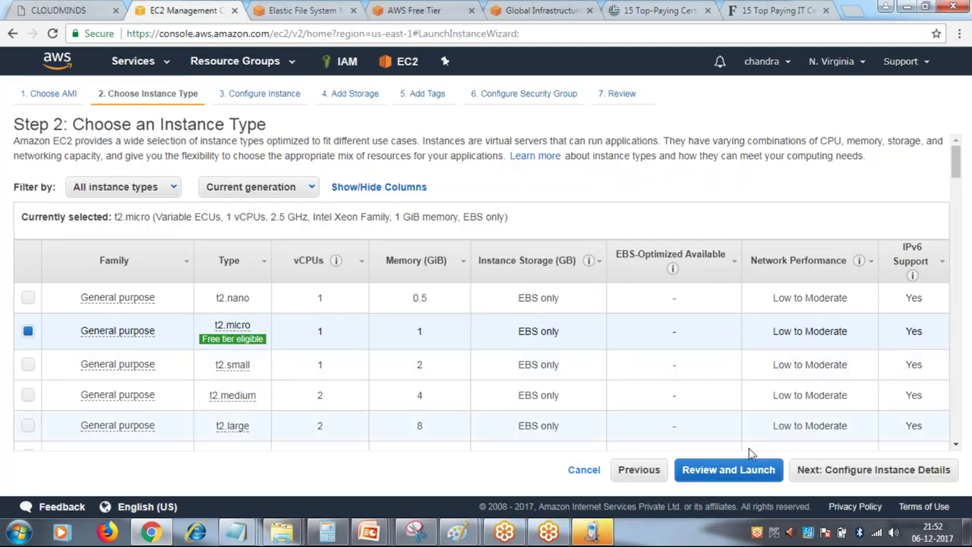
Continue to the instance details with the t2.micro type and review the settings, including the number of instances
click(904, 469)
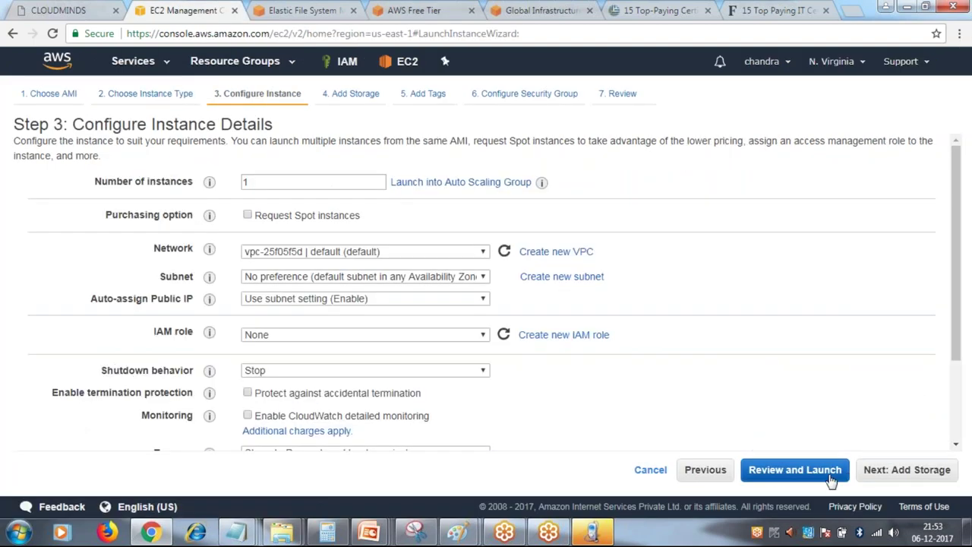
scroll(358, 282, down, 2)
scroll(426, 190, up, 2)
scroll(364, 206, up, 1)
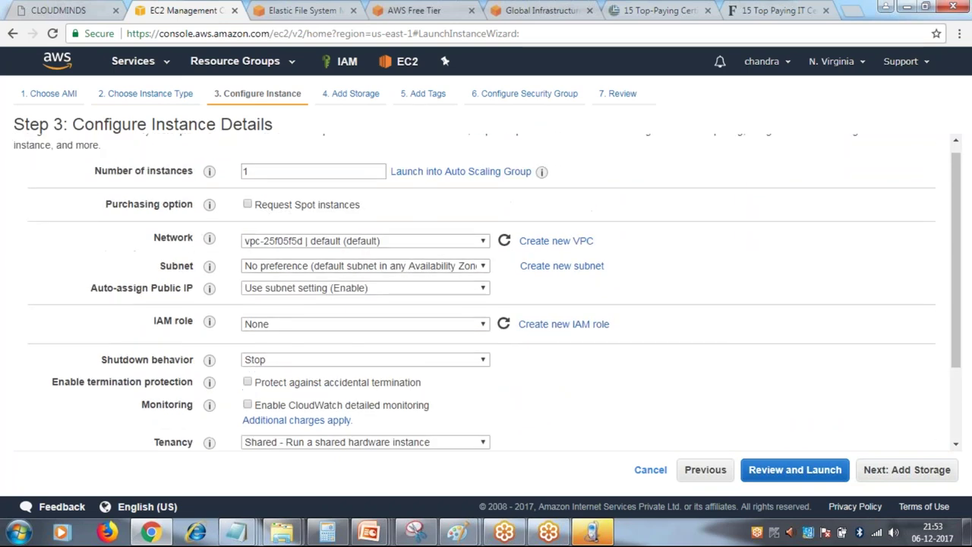
scroll(285, 205, up, 1)
double_click(246, 181)
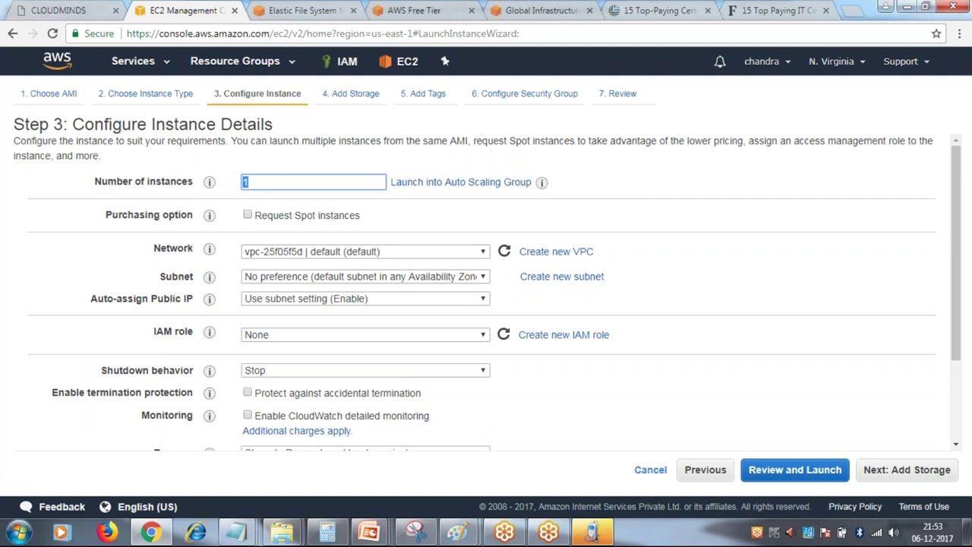
Keep the default VPC as the network and choose the default subnet in us-east-1a
click(339, 259)
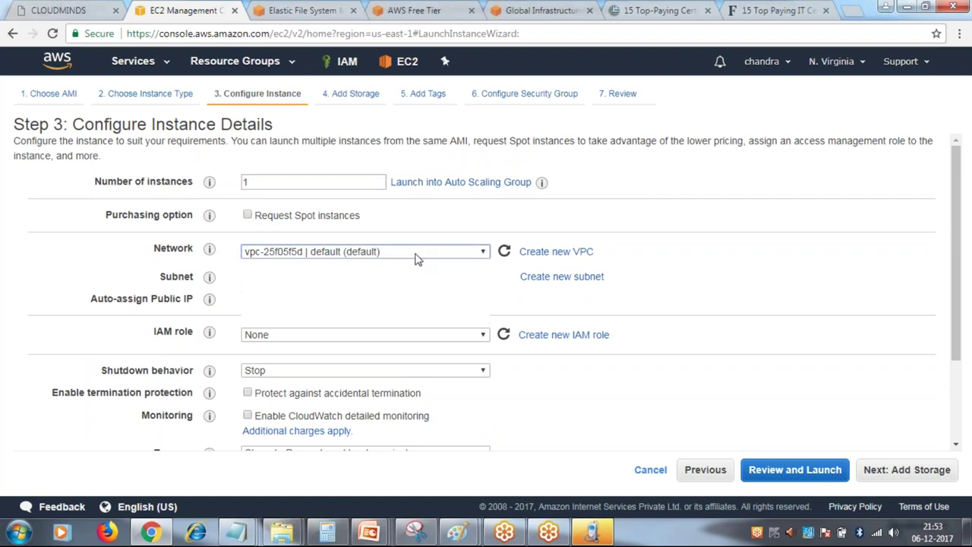
click(385, 275)
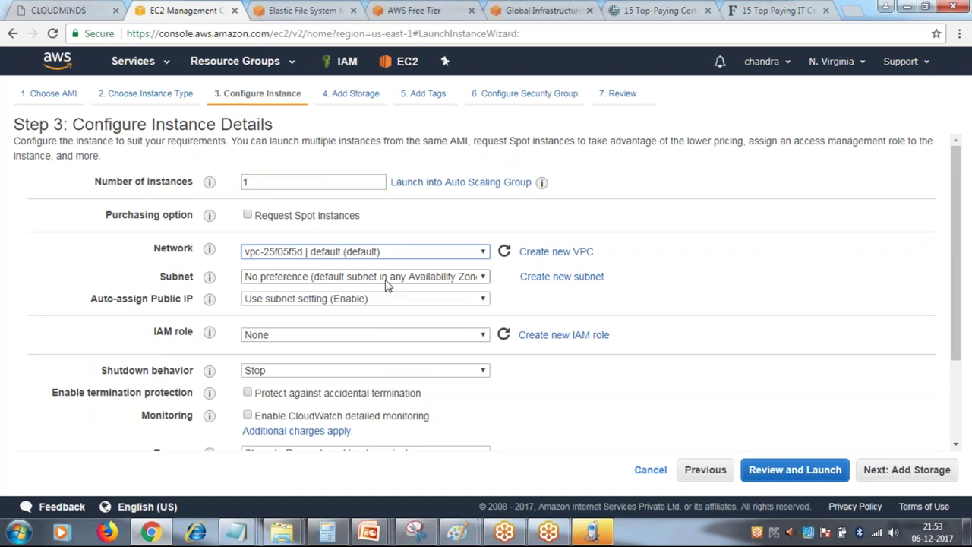
click(385, 278)
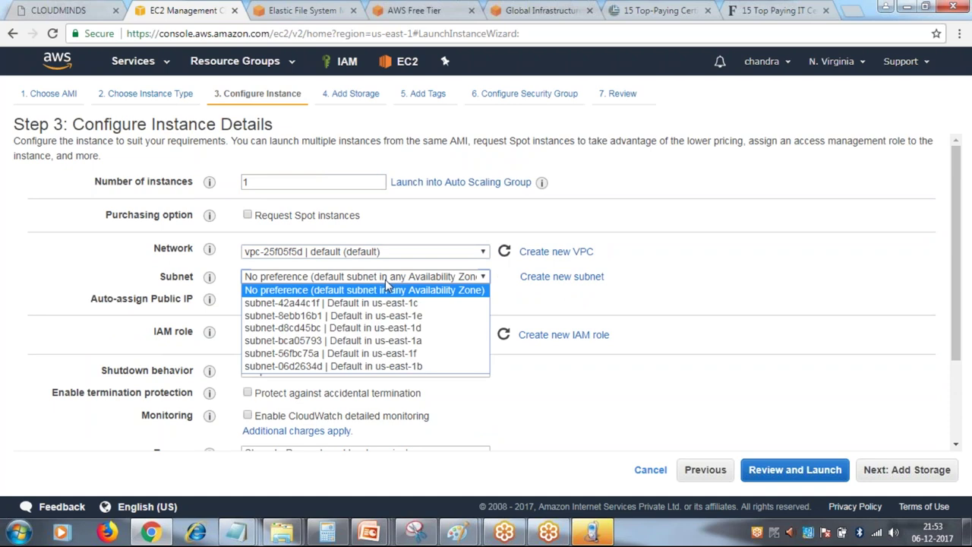
click(406, 341)
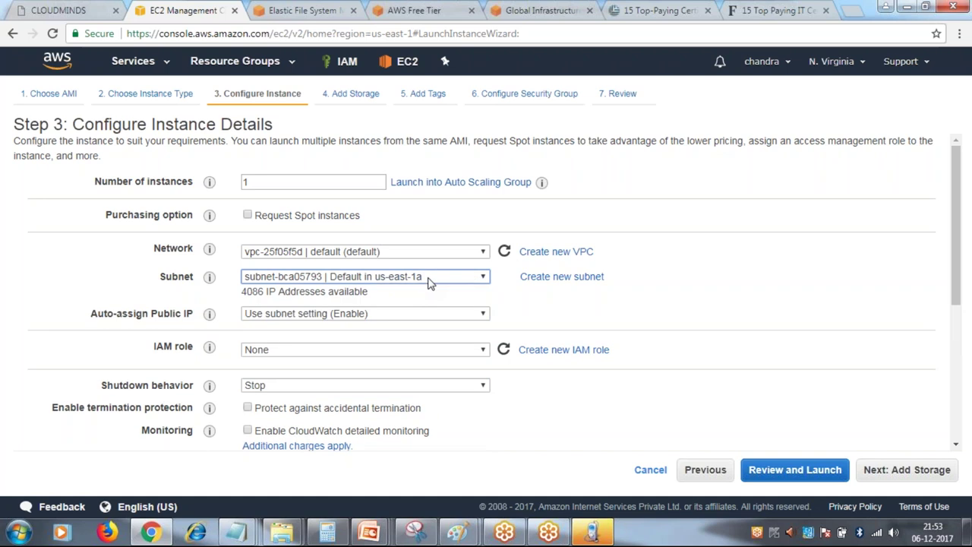
Set Auto-assign Public IP to Enable for the instance
scroll(341, 218, down, 2)
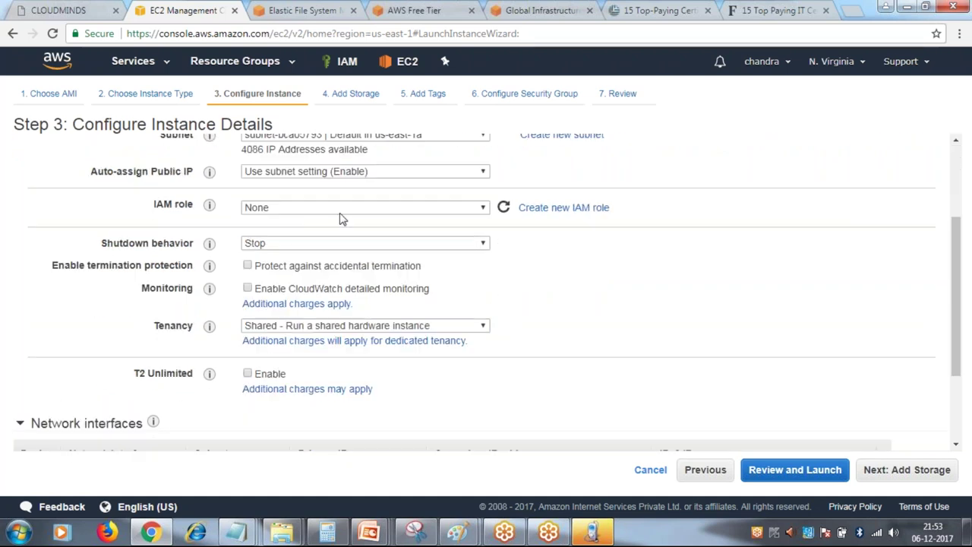
click(266, 174)
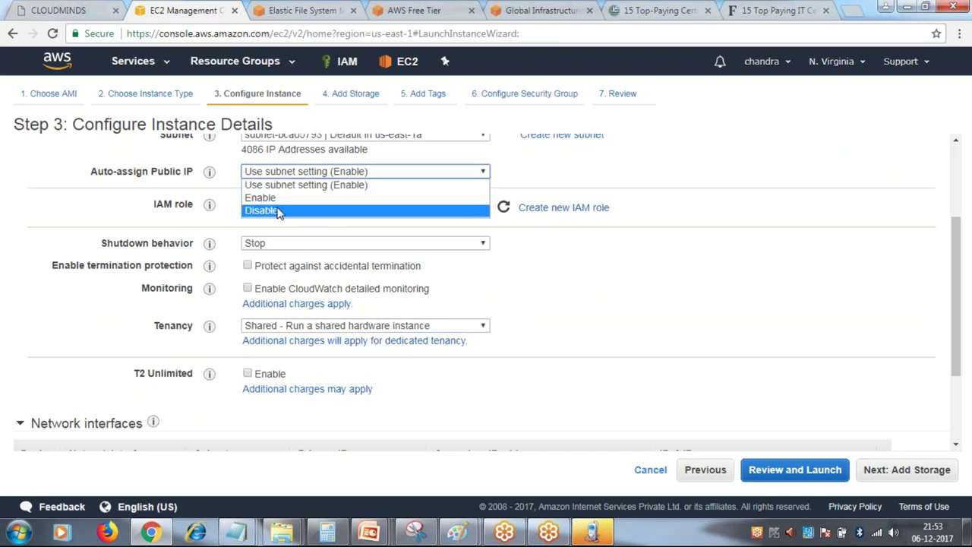
click(277, 201)
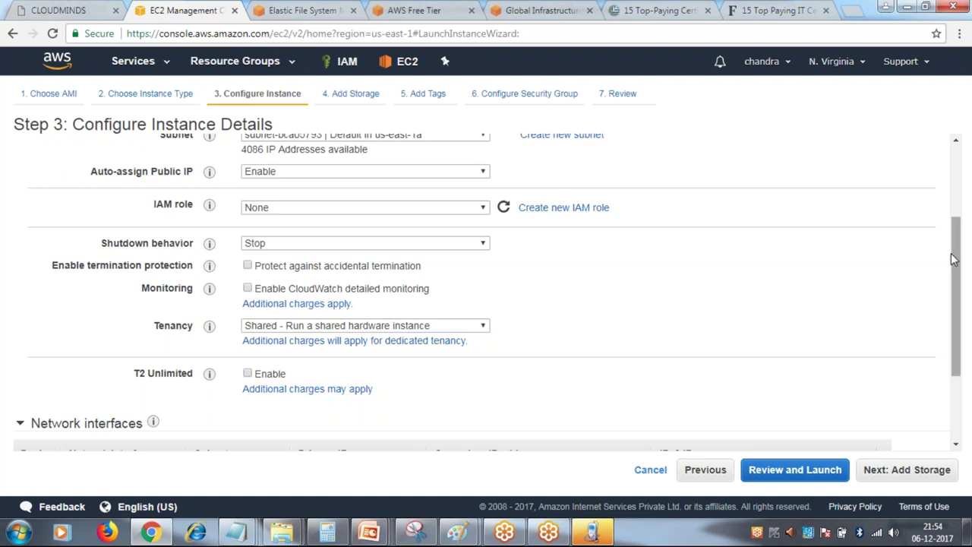
drag(956, 257, 959, 184)
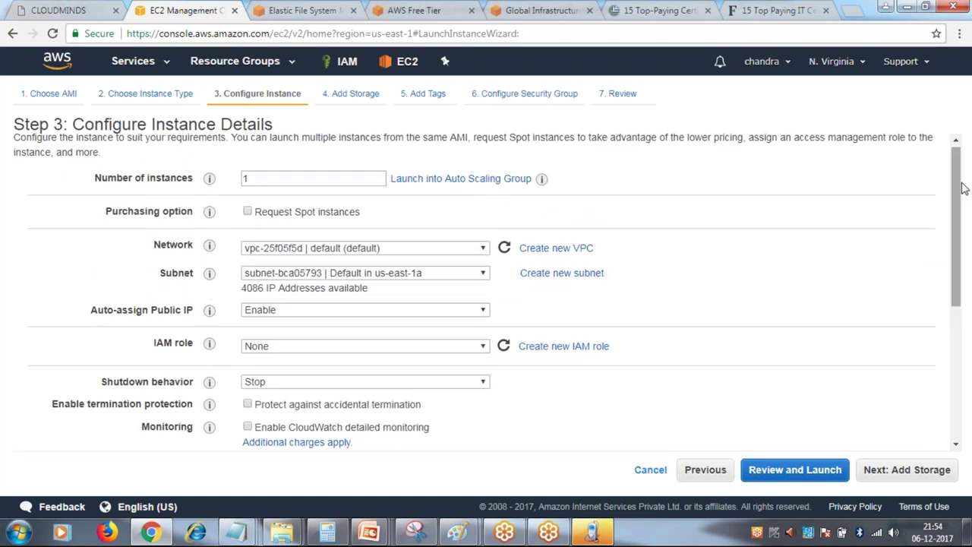
click(268, 314)
click(277, 341)
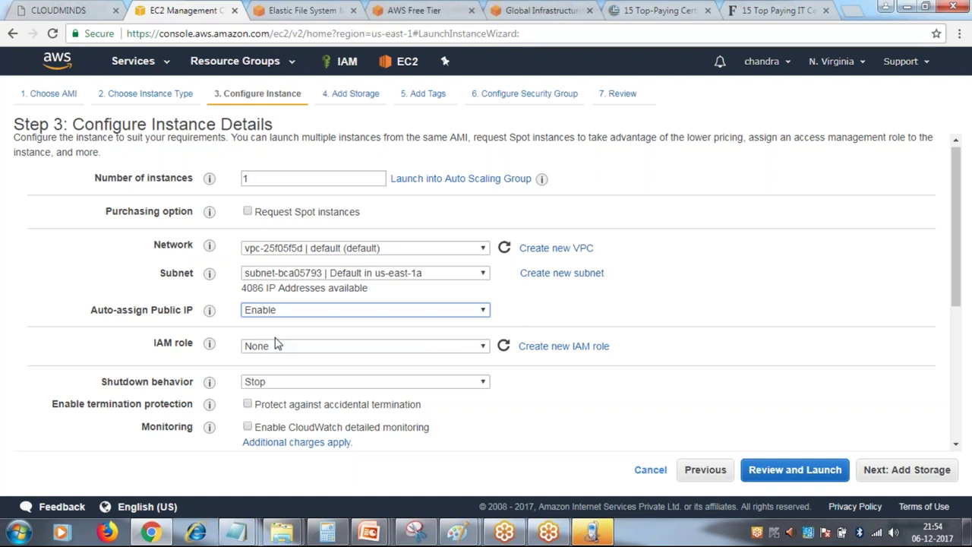
Keep the instance's shutdown behavior set to Stop
scroll(247, 311, down, 2)
click(254, 239)
click(265, 250)
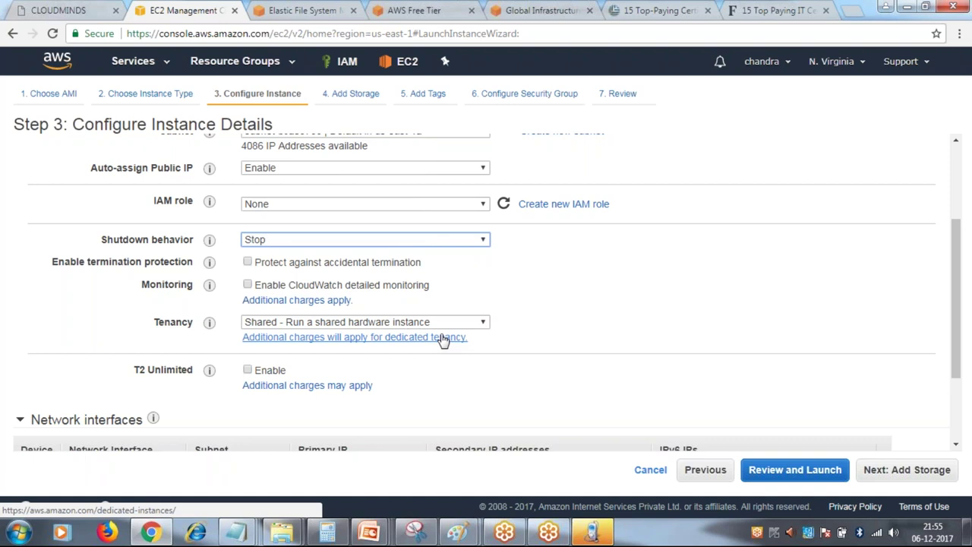
Review the tenancy options and keep Shared - Run a shared hardware instance
click(483, 325)
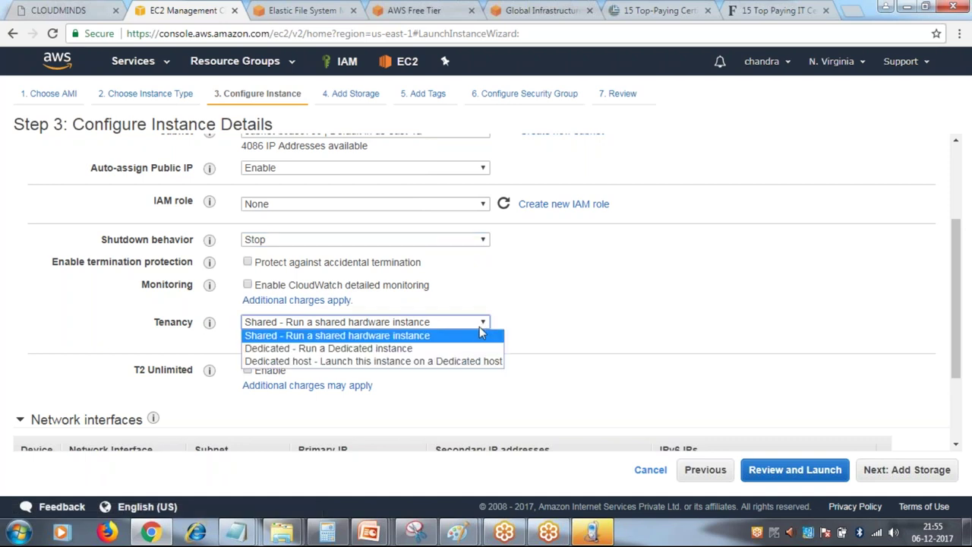
click(404, 335)
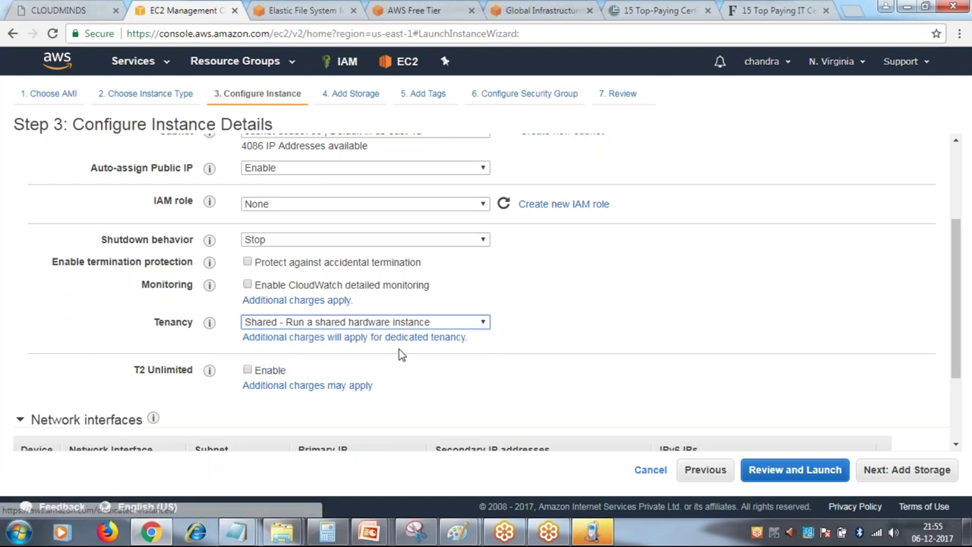
click(438, 325)
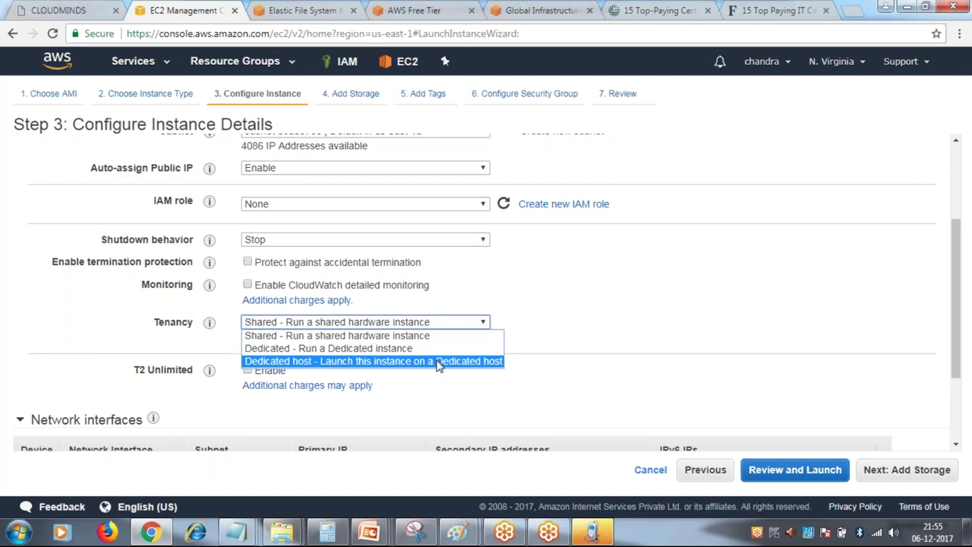
key(Escape)
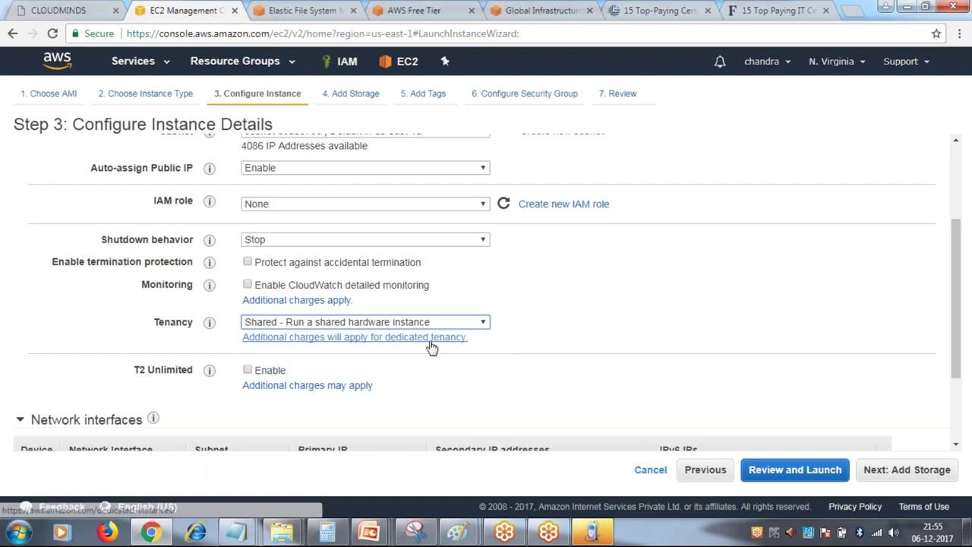
Continue to the storage settings, set the root volume size to 12 GiB, and proceed to the tags
click(927, 477)
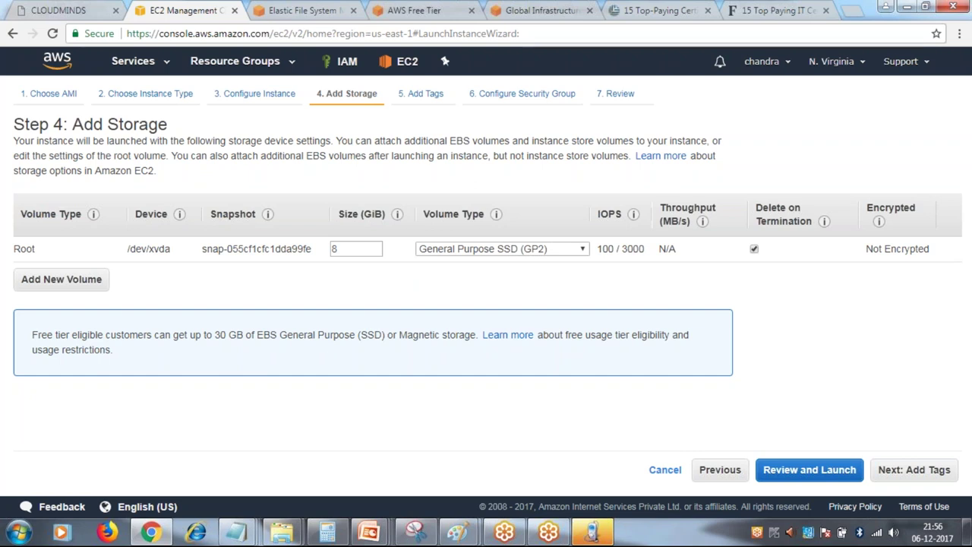
double_click(346, 249)
text(12)
click(918, 472)
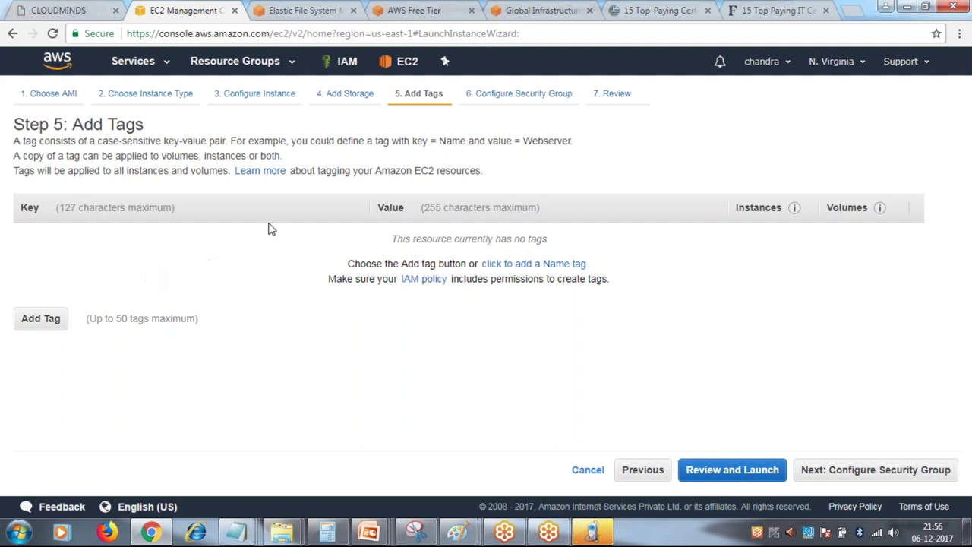
Skip the tags and add an HTTP rule to the new security group alongside the SSH rule
click(861, 471)
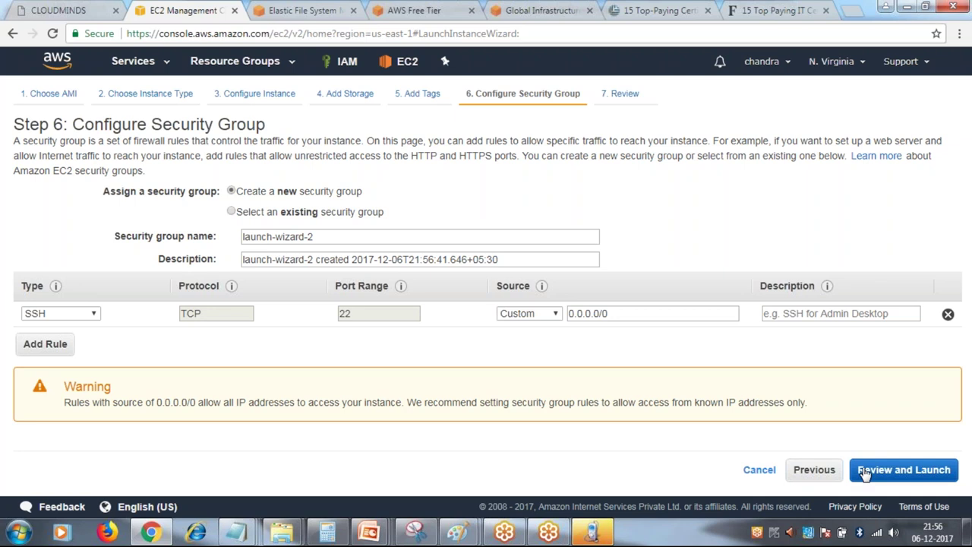
click(61, 346)
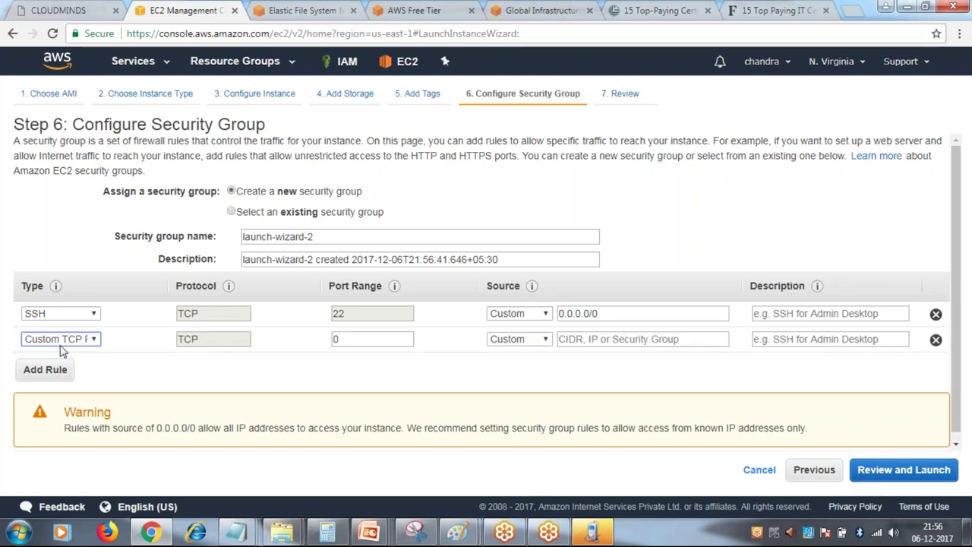
click(93, 340)
click(39, 261)
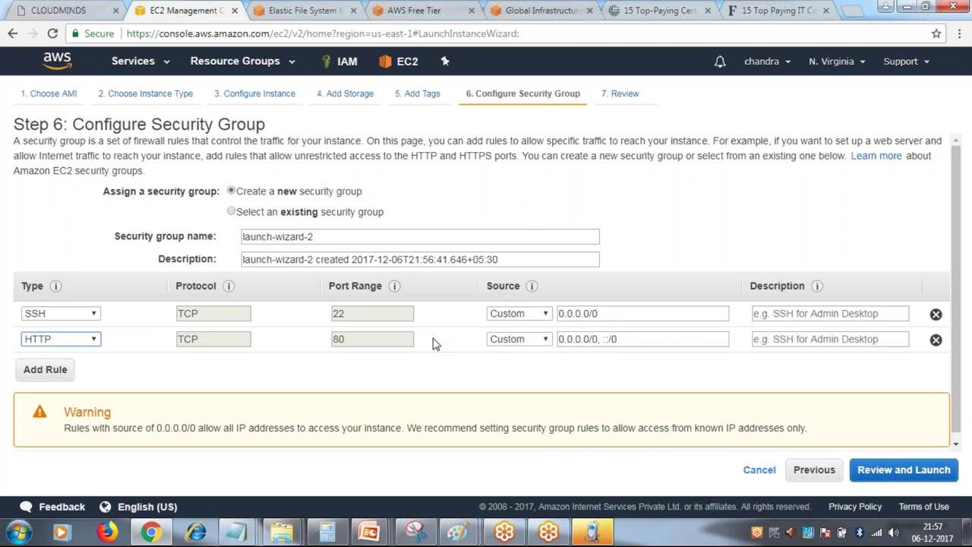
Set the source of both the SSH and HTTP rules to Anywhere
click(545, 314)
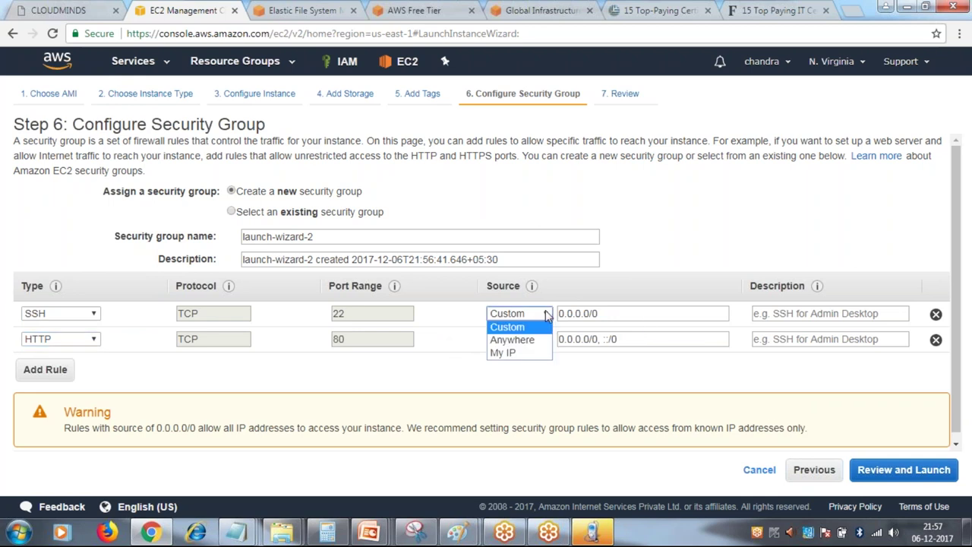
click(532, 340)
click(544, 340)
click(540, 365)
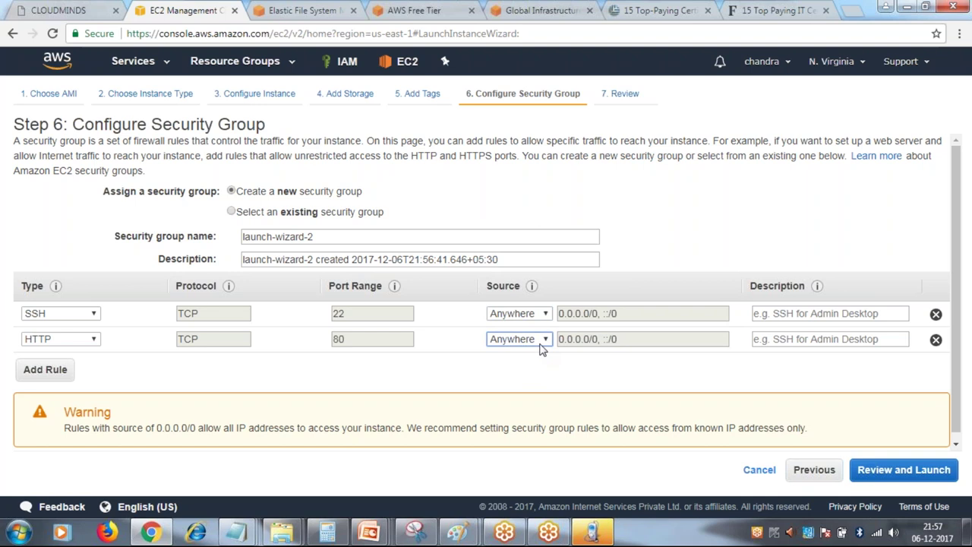
drag(561, 315, 619, 319)
click(627, 319)
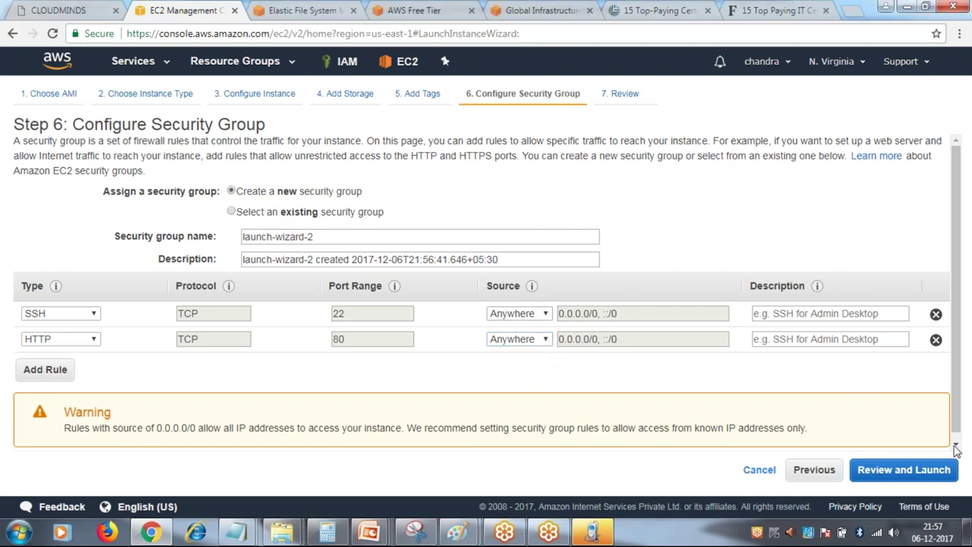
Proceed to the launch review and check the security group rules in the summary
scroll(953, 454, down, 1)
click(939, 470)
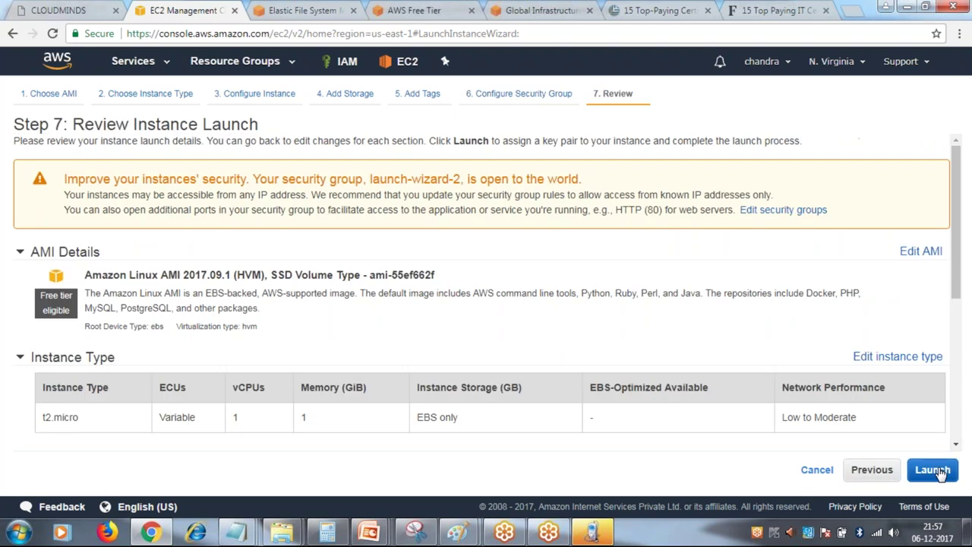
scroll(619, 281, down, 5)
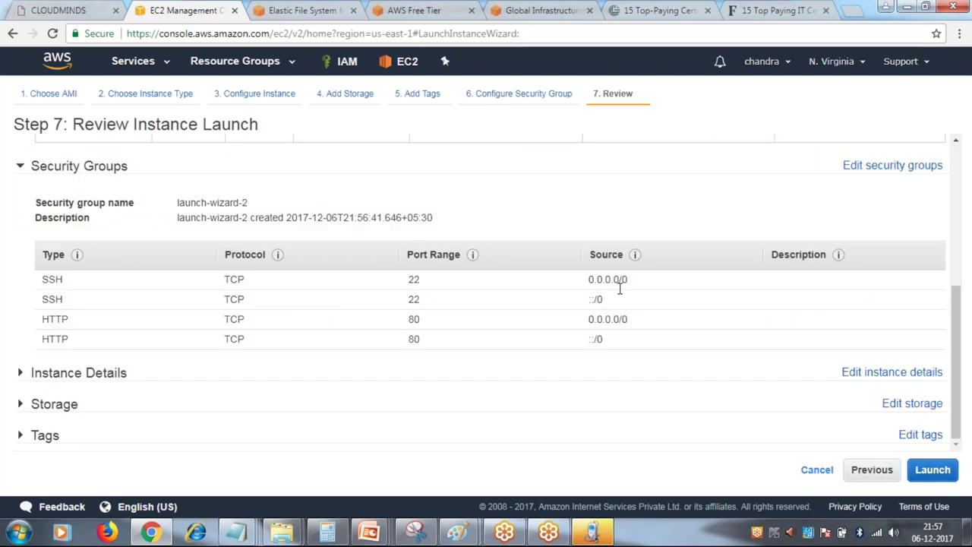
Start the launch and choose to create a new key pair instead of using an existing one
click(933, 469)
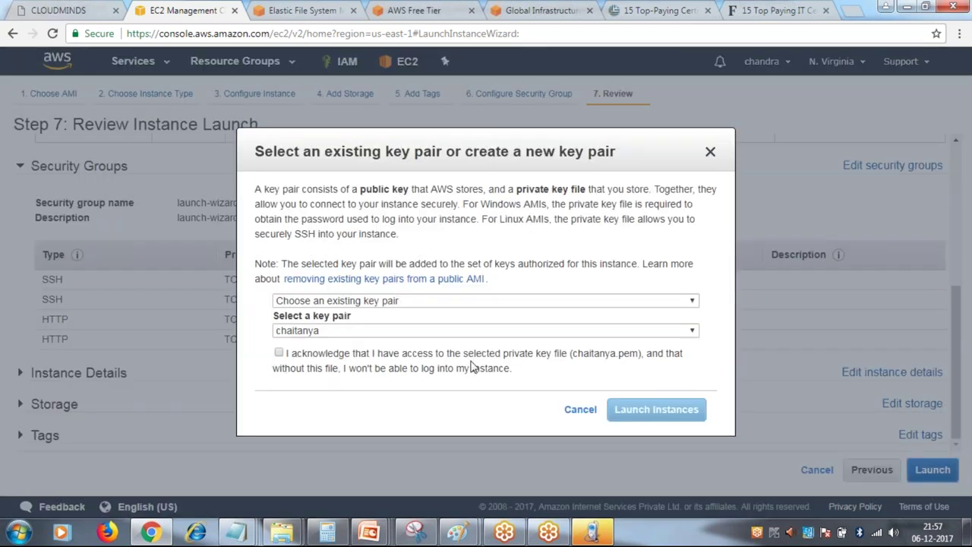
click(390, 332)
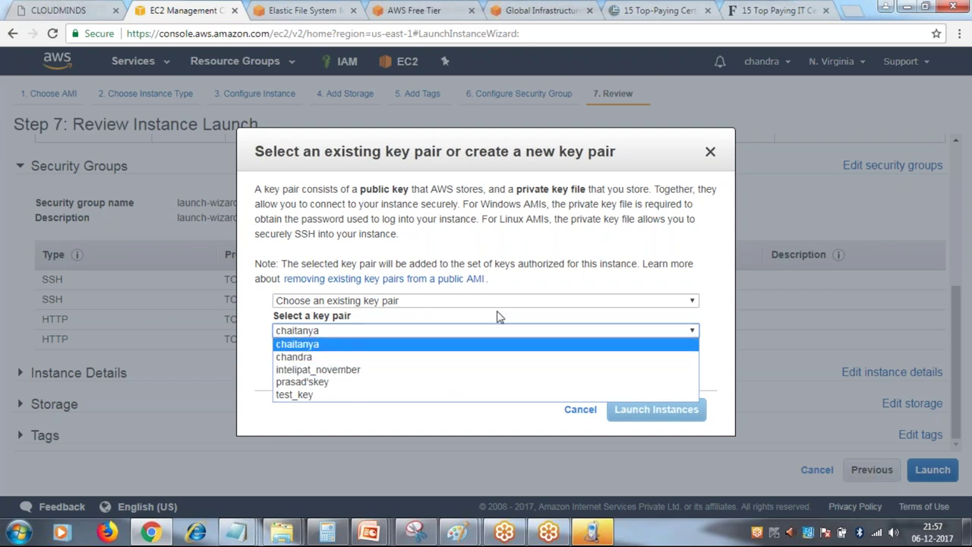
click(619, 300)
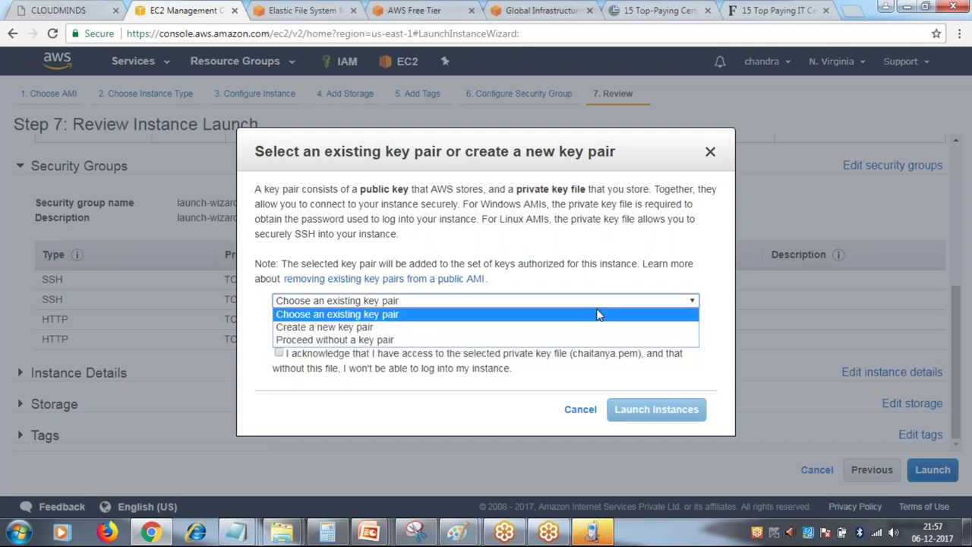
click(490, 327)
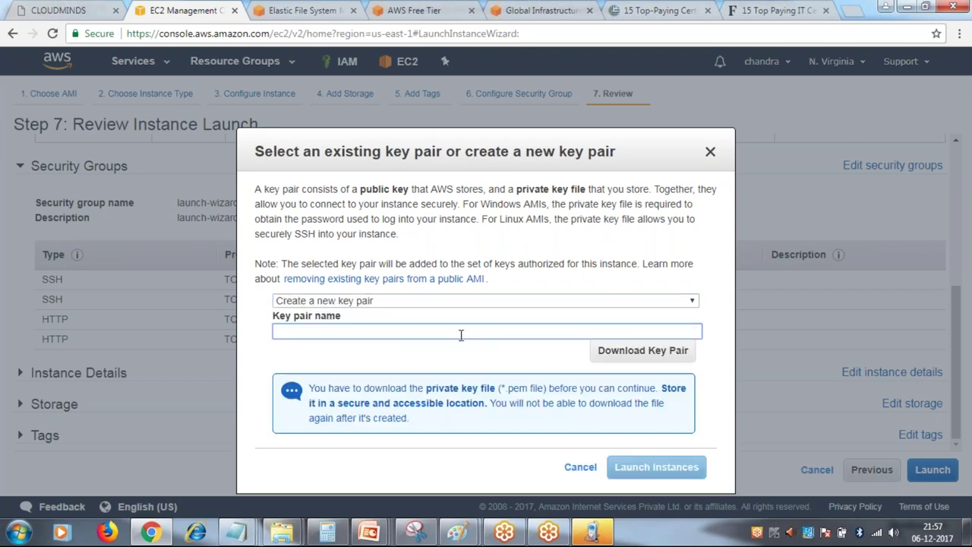
Name the new key pair AWSdemo and download its private key file
text(chandra_demo)
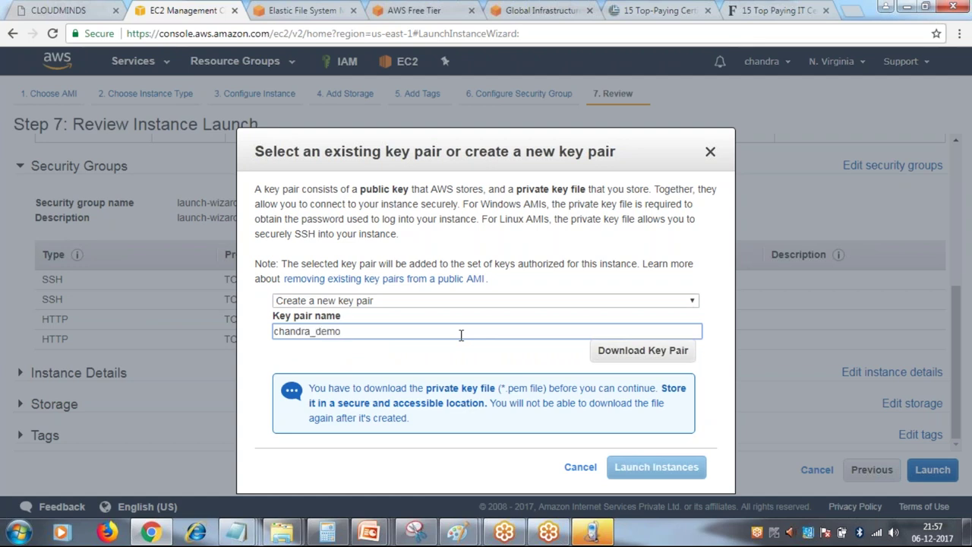
key(Left)
key(Left)
key(Left)
key(Left)
text(AWS)
drag(315, 332, 263, 346)
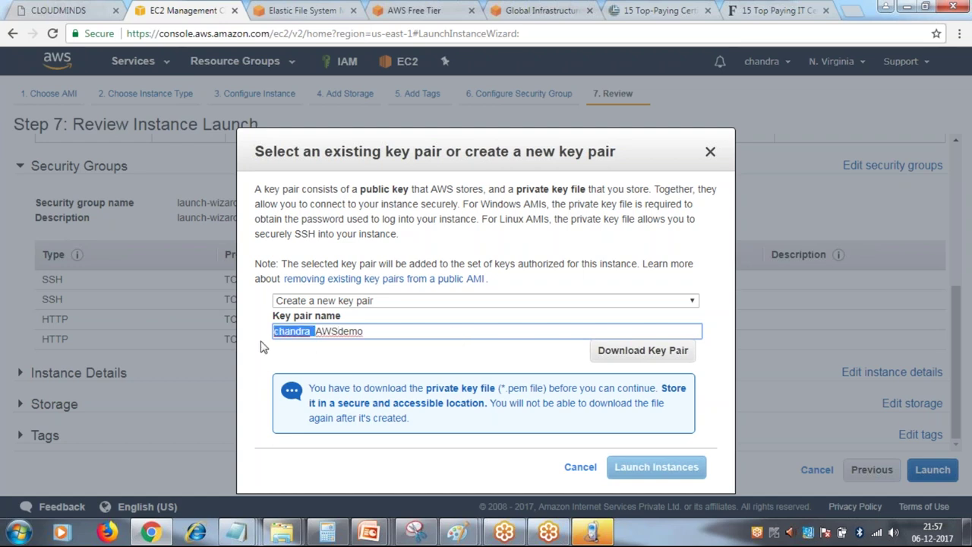
key(Delete)
key(Delete)
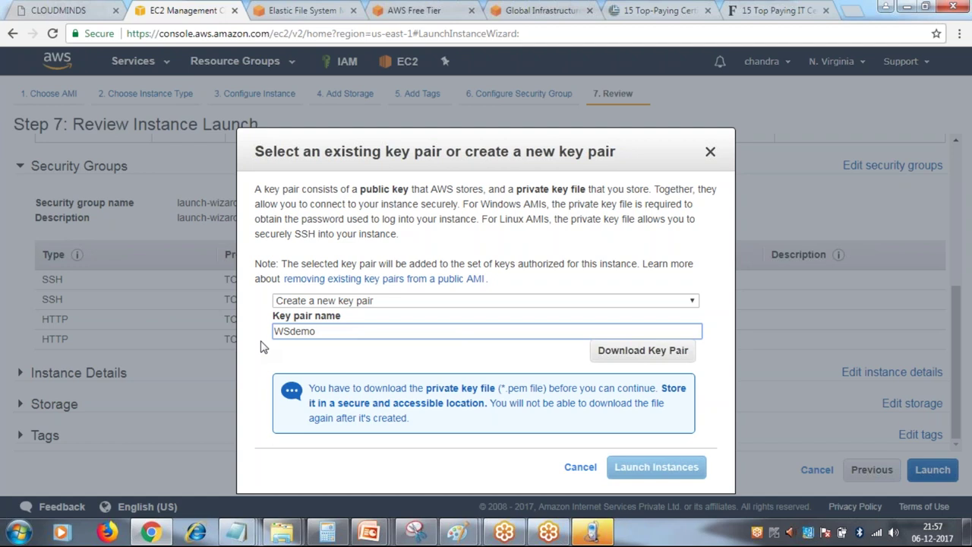
text(A)
click(643, 354)
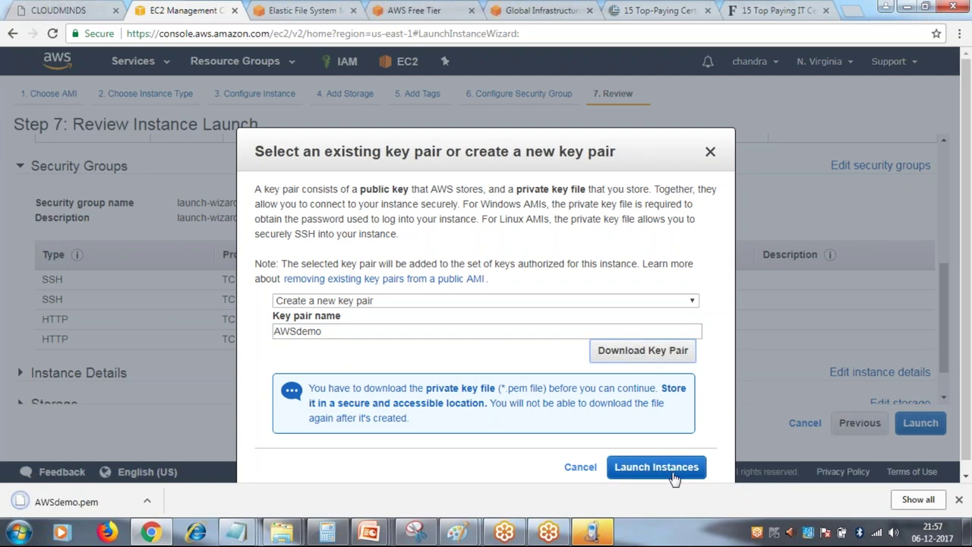
Launch the instance with the new key pair and open the instances list
click(656, 467)
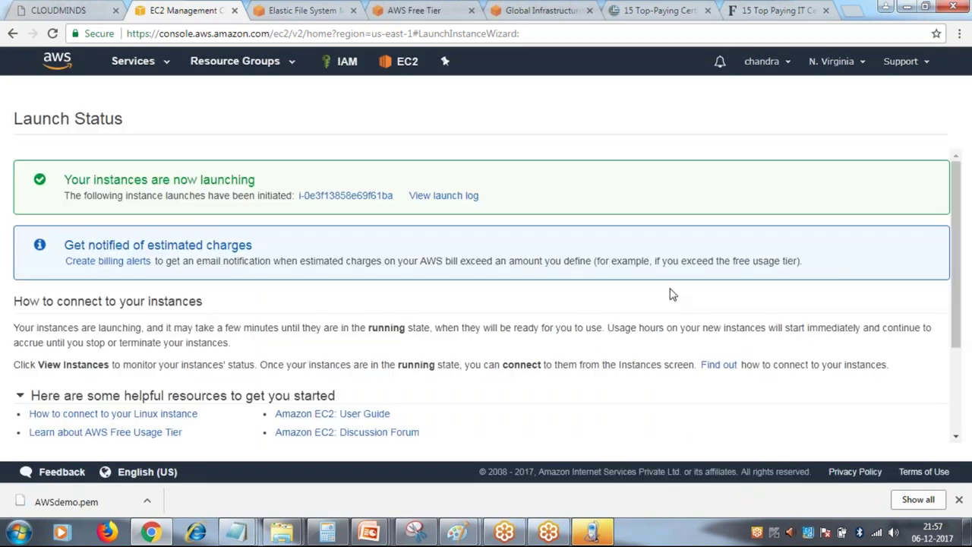
scroll(956, 190, down, 2)
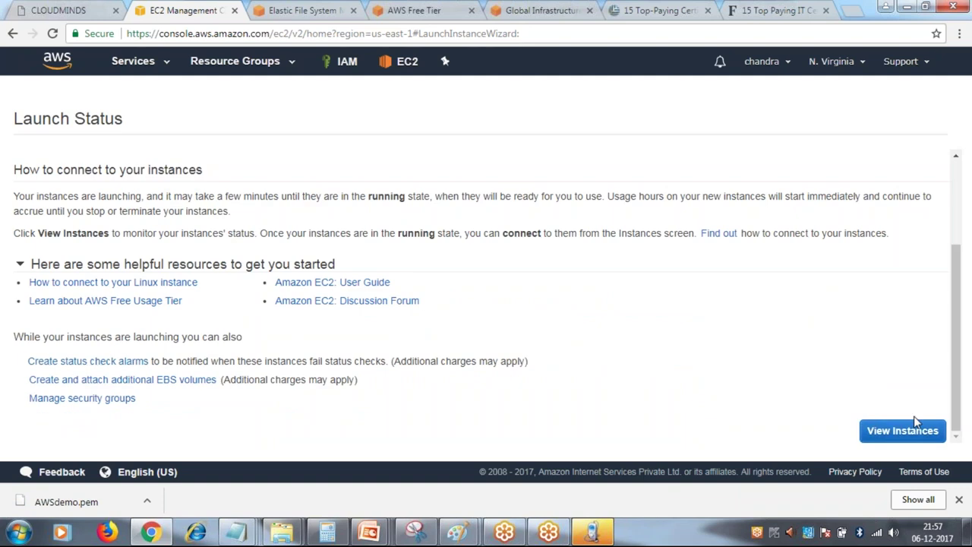
click(902, 430)
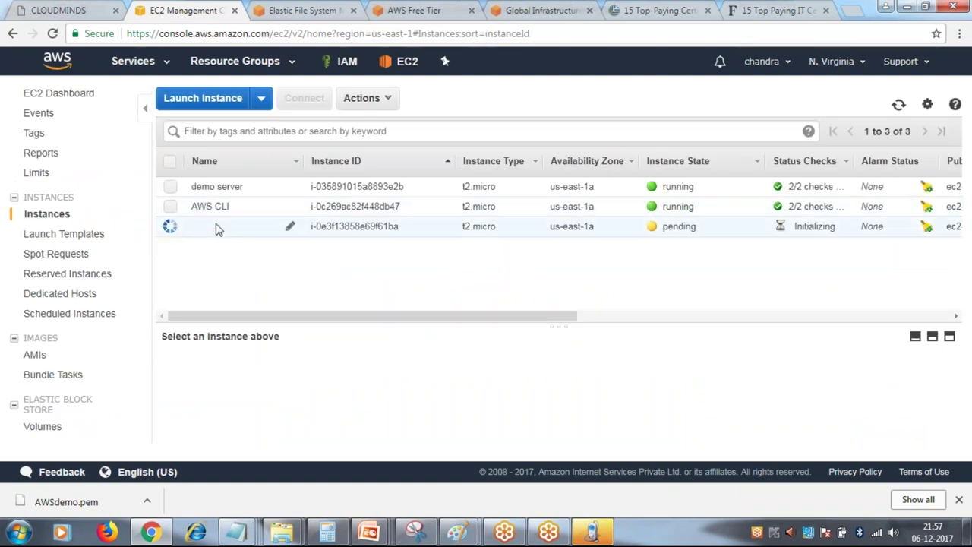
Name the newly launched, unnamed instance server1
click(290, 226)
text(server)
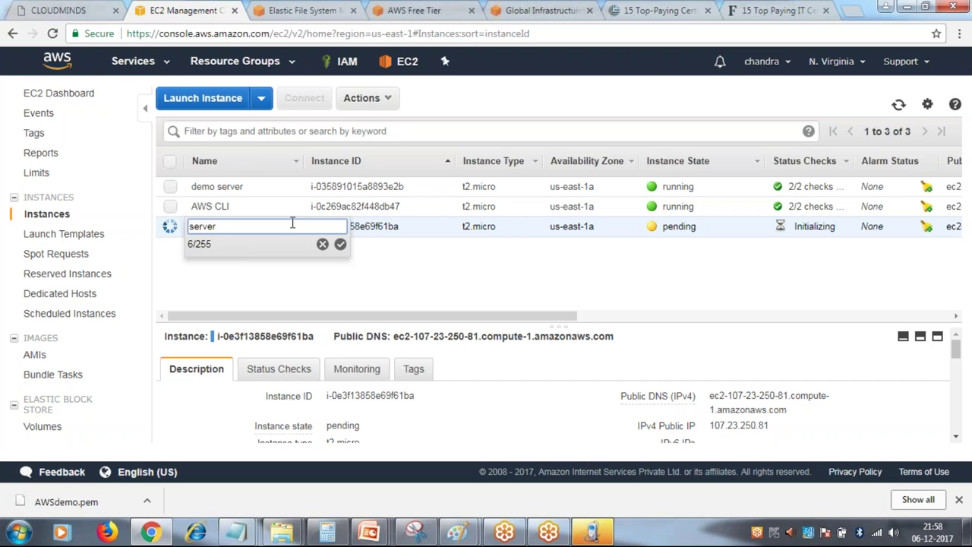
text(1)
click(340, 244)
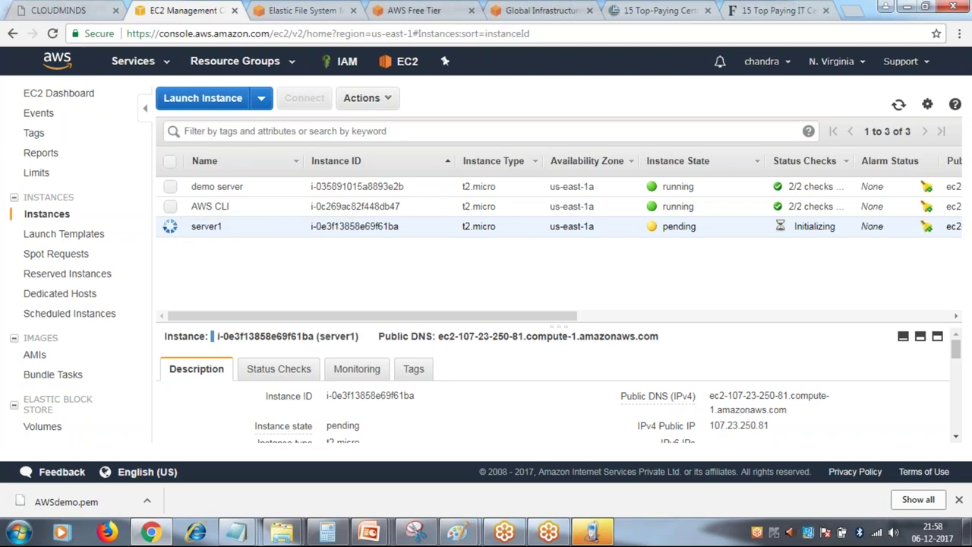
Copy the downloaded AWSdemo.pem from the Downloads folder into the AWS keys folder on Local Disk (E:)
click(149, 505)
click(184, 454)
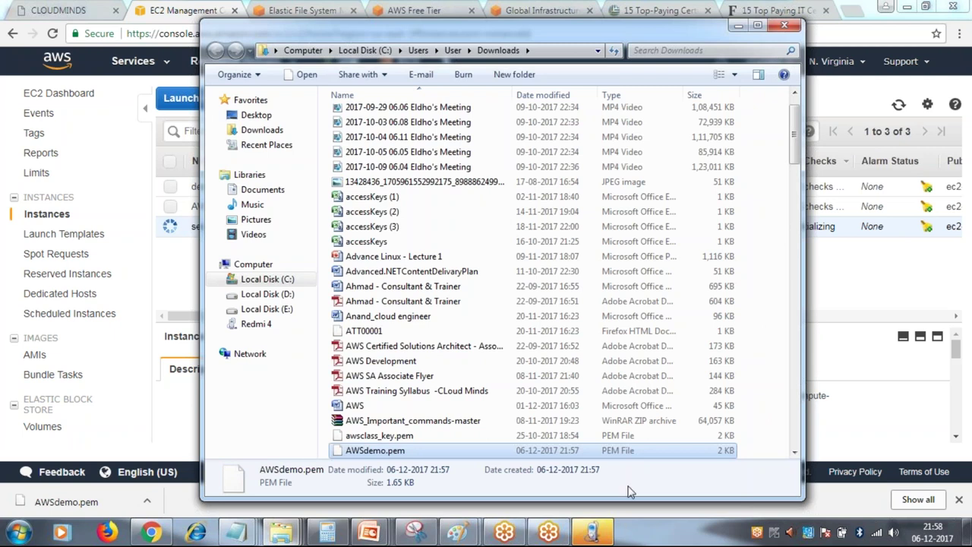
click(18, 531)
click(214, 318)
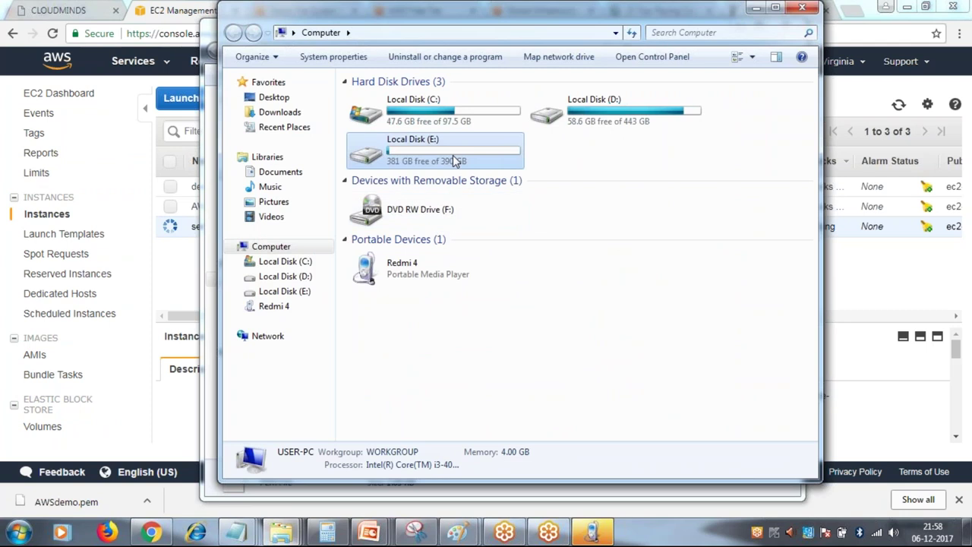
double_click(453, 156)
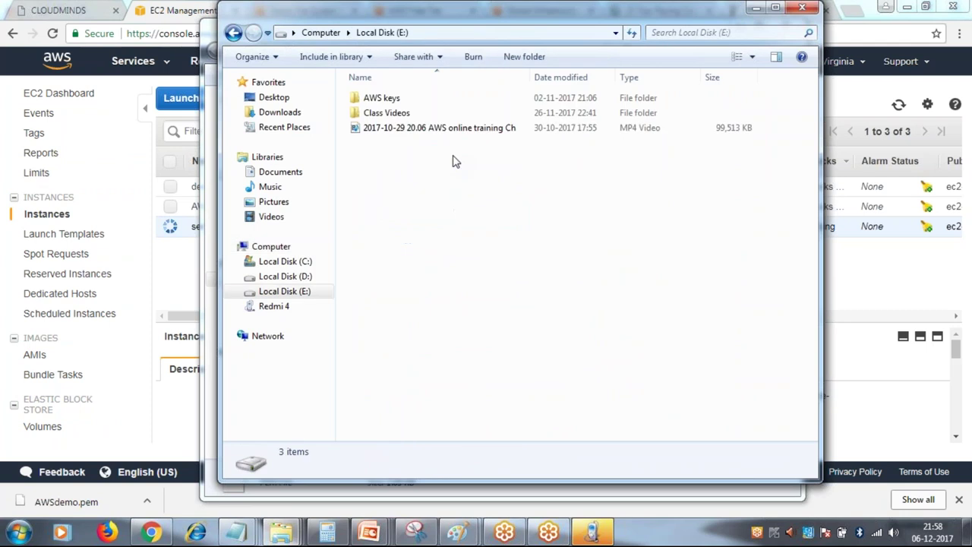
click(233, 33)
click(573, 122)
double_click(573, 121)
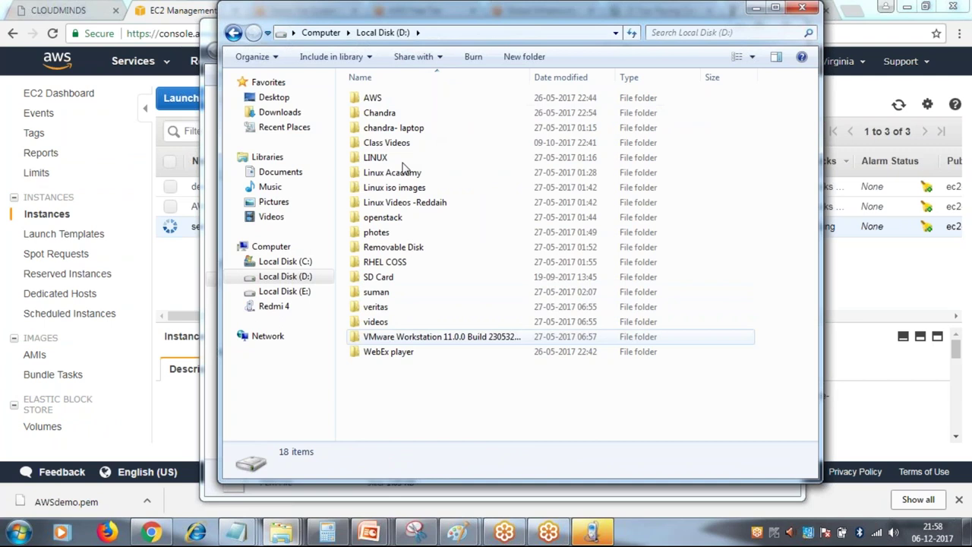
click(233, 33)
click(498, 304)
double_click(448, 146)
double_click(382, 98)
key(ctrl+v)
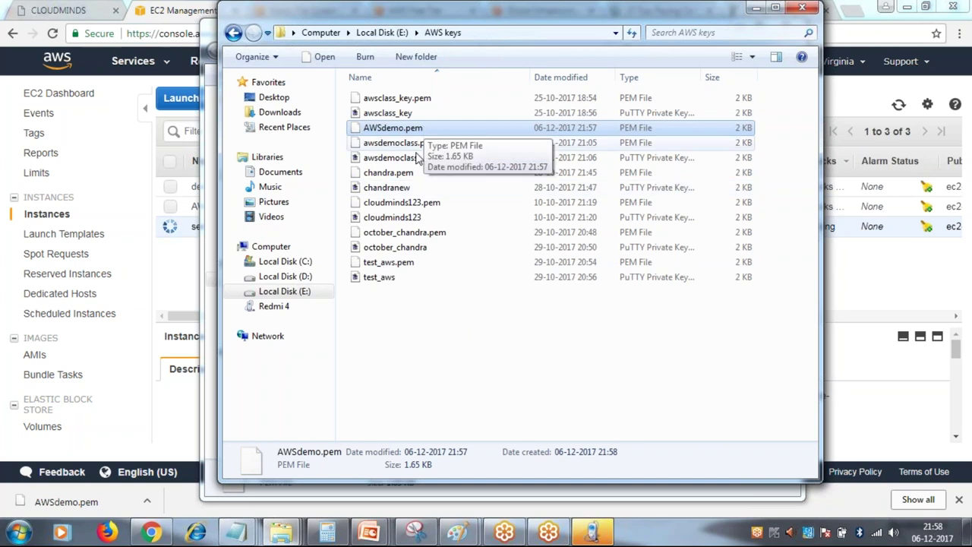
Minimize the AWS keys and Downloads folder windows and launch PuTTYgen
drag(758, 15, 642, 62)
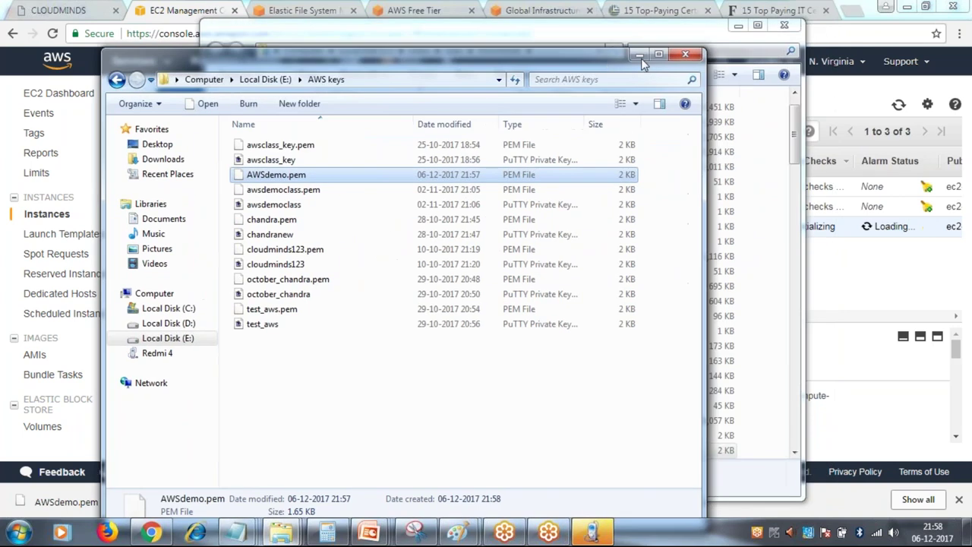
click(640, 56)
click(733, 28)
click(19, 534)
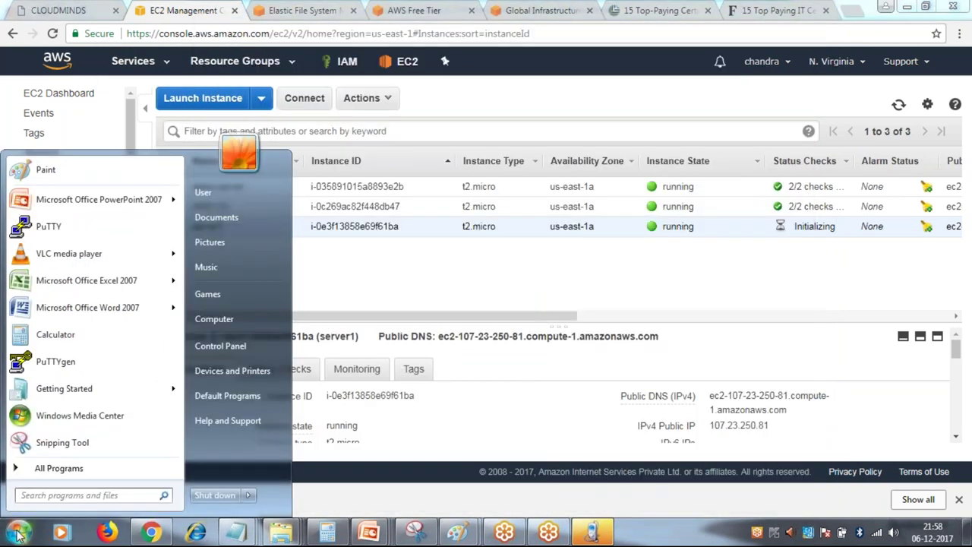
text(putty)
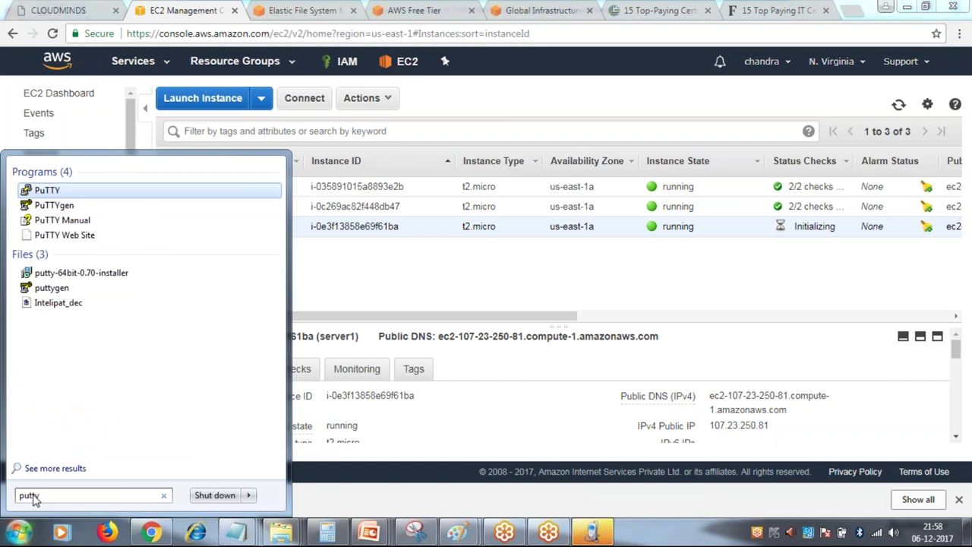
key(Escape)
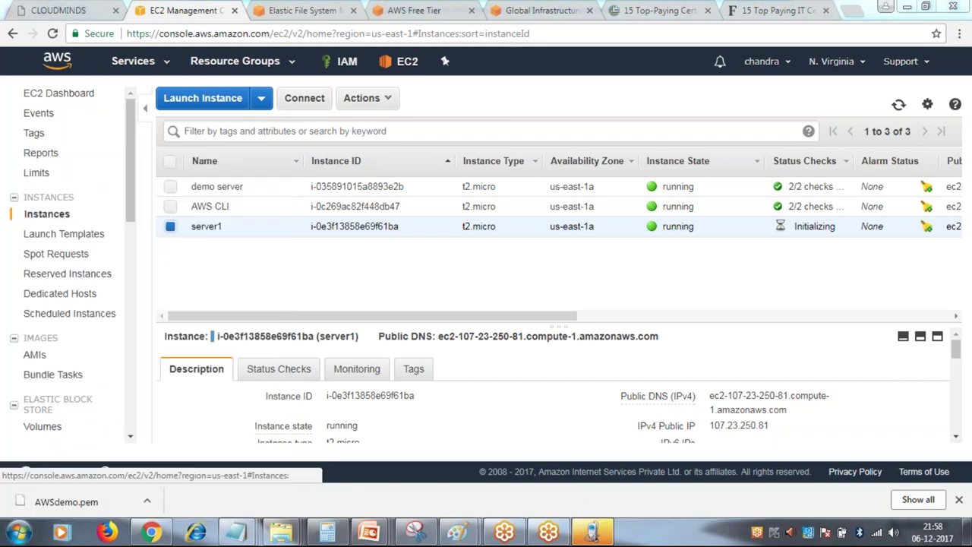
Load AWSdemo.pem from the AWS keys folder on Local Disk (E:) into PuTTYgen, listing all file types
click(605, 341)
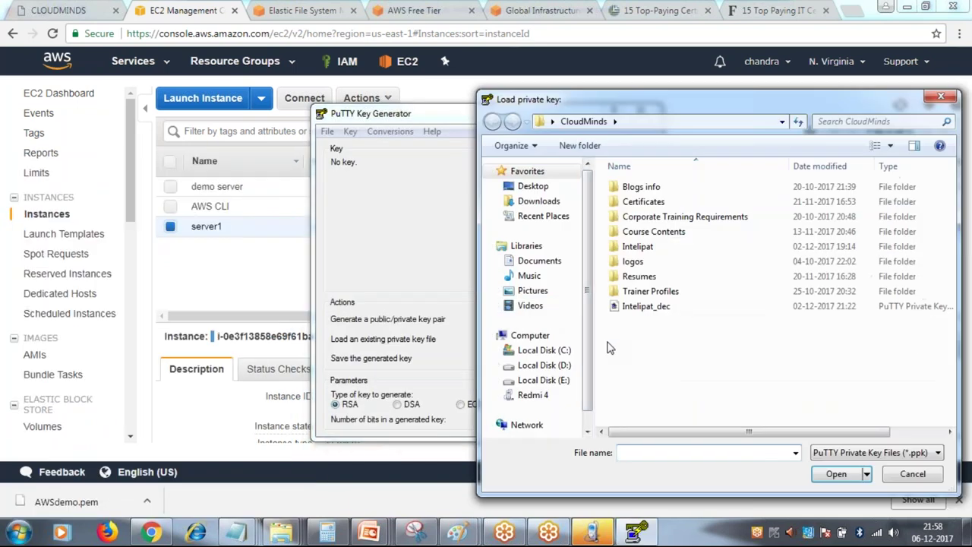
click(544, 379)
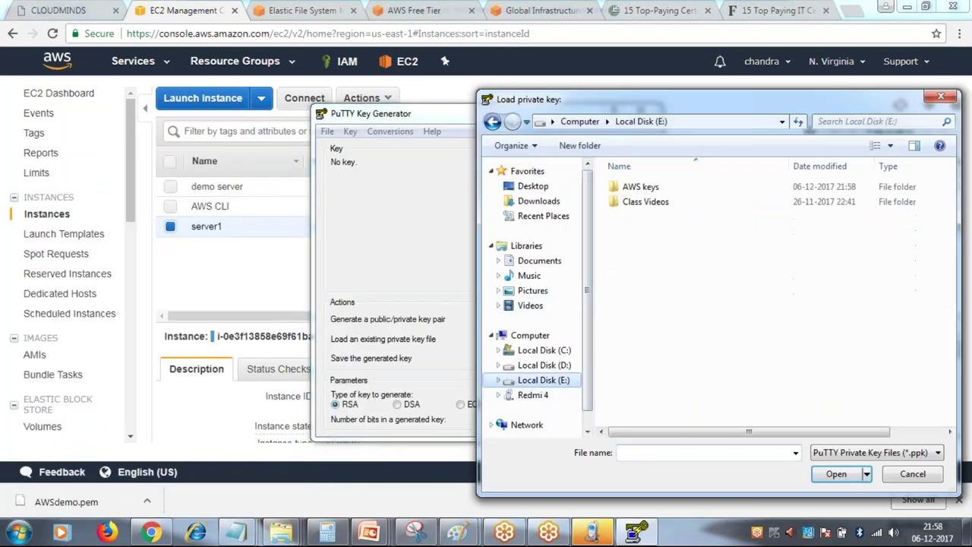
double_click(644, 187)
click(899, 452)
click(850, 486)
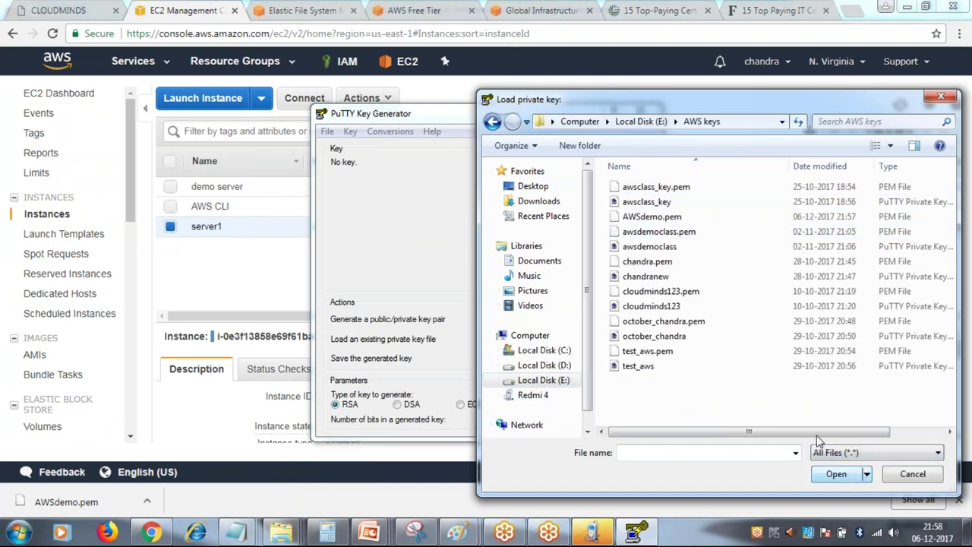
click(647, 216)
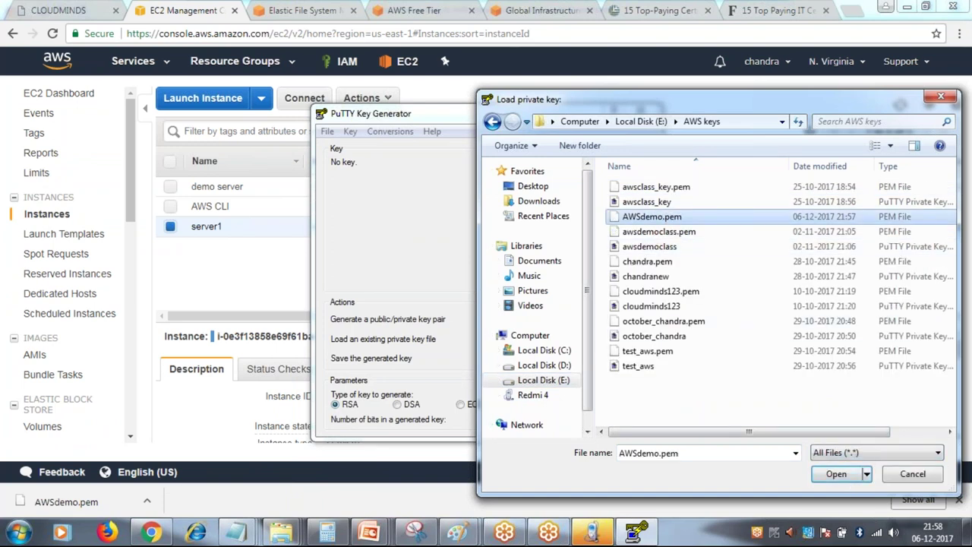
click(836, 473)
click(577, 334)
Save the loaded private key without a passphrase as AWSdemo in PuTTY format in the AWS keys folder
click(606, 363)
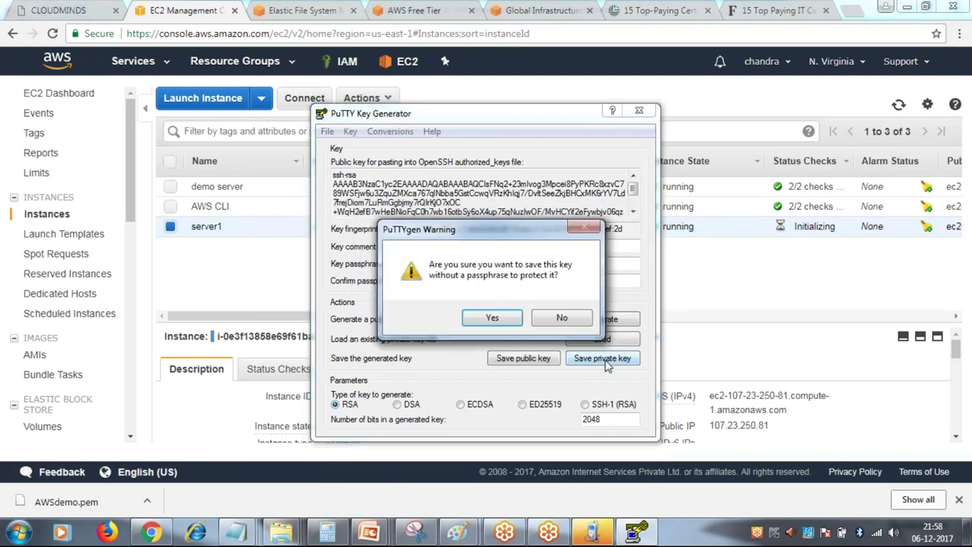
click(492, 317)
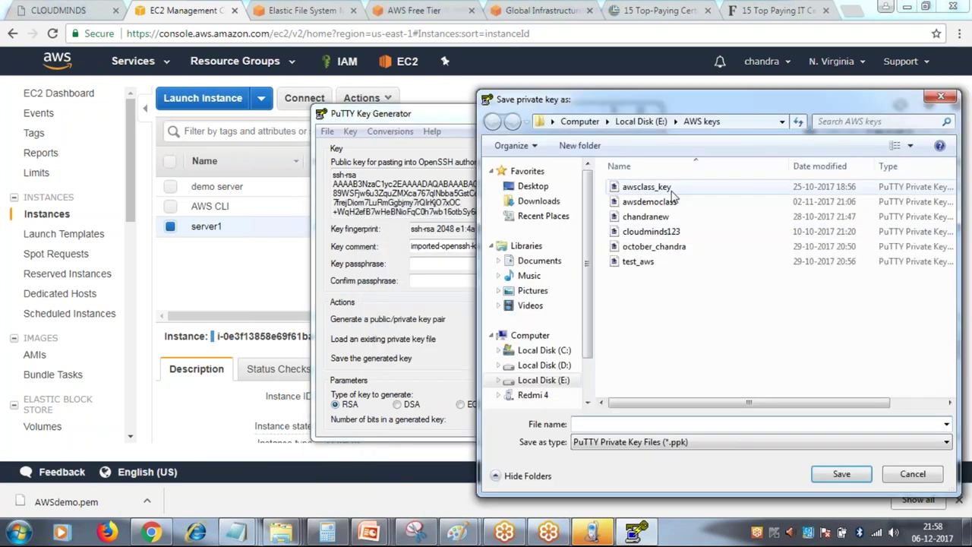
text(AWS)
text(demo)
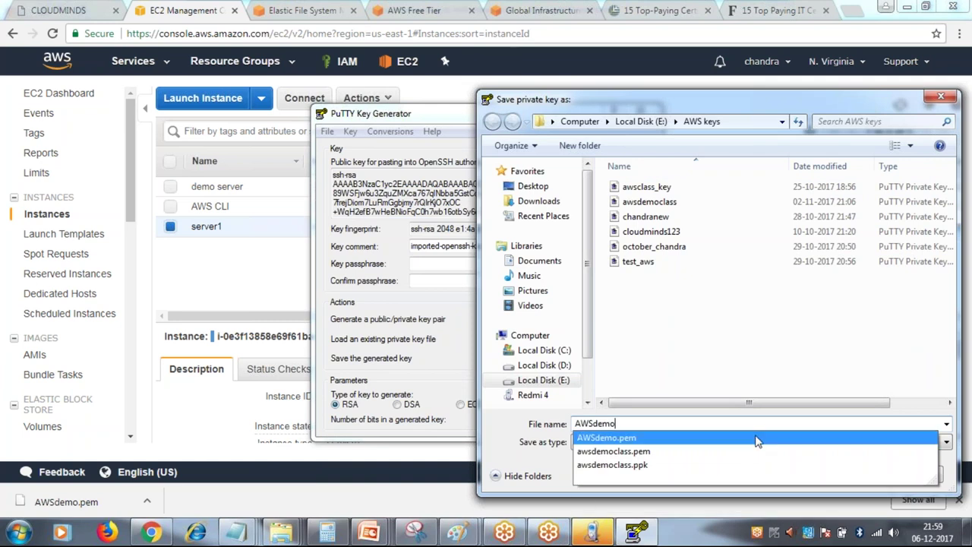
click(952, 465)
click(854, 477)
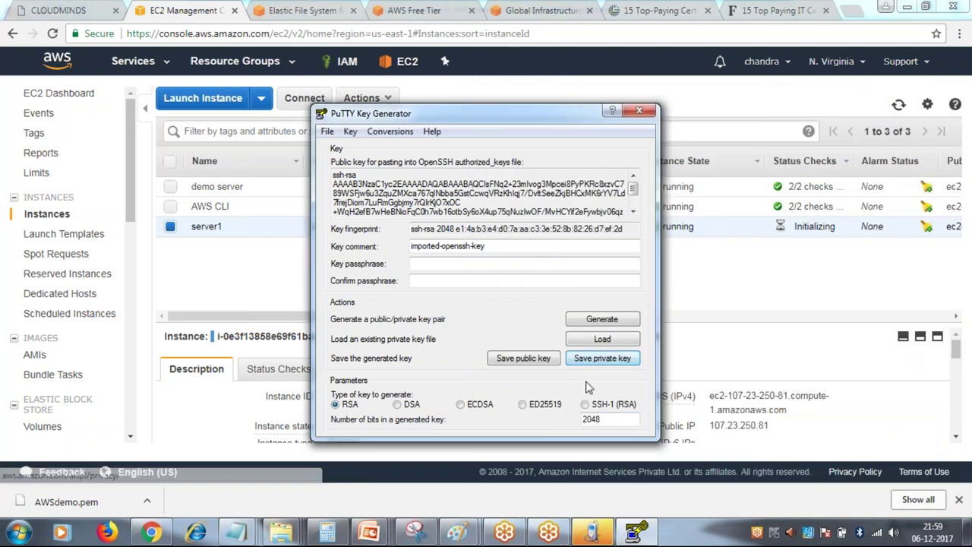
Check the converted key file in the AWS keys folder, and close PuTTYgen and the browser's download bar
mouse_move(281, 531)
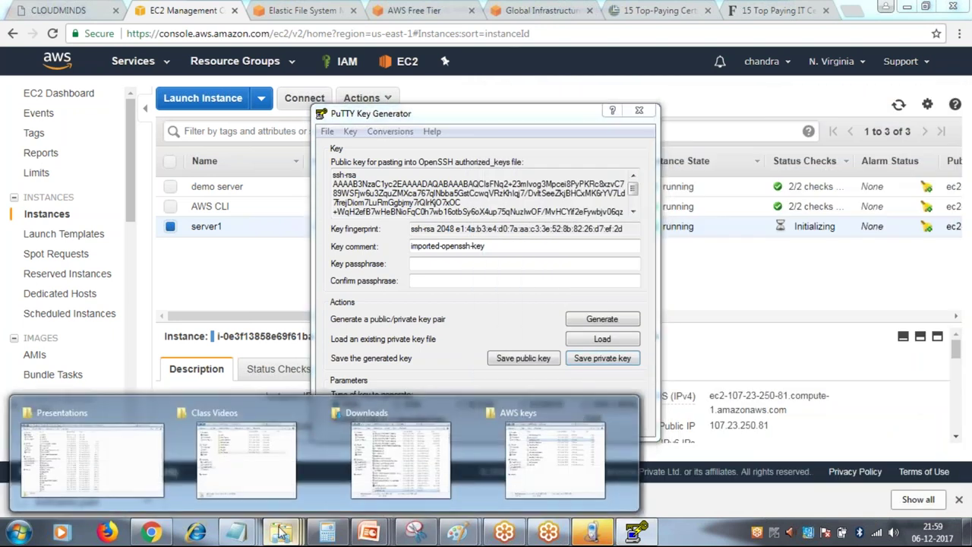
click(541, 446)
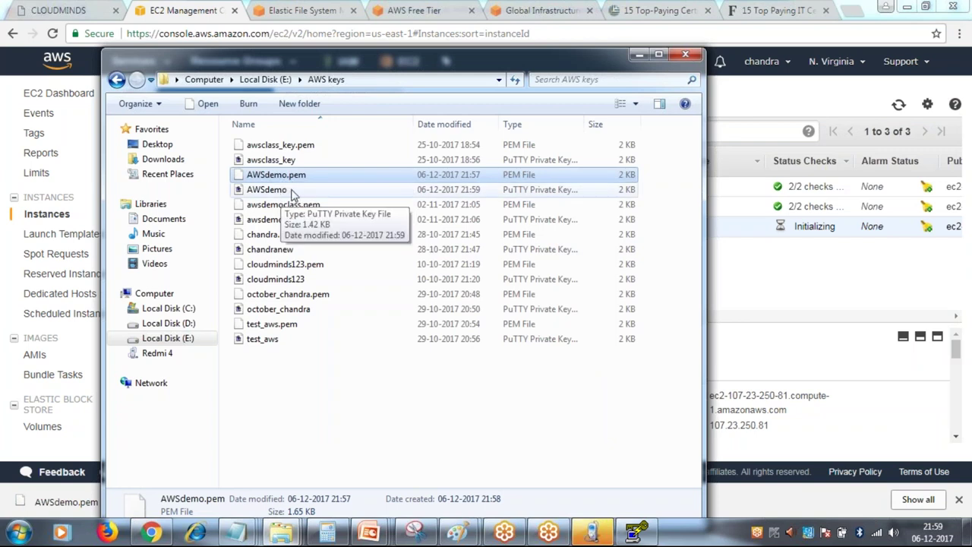
click(638, 57)
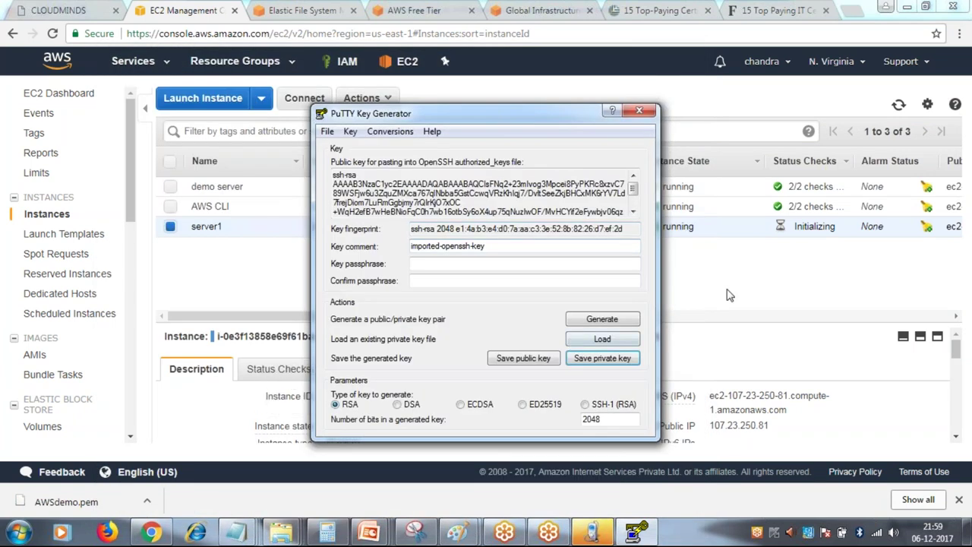
click(639, 111)
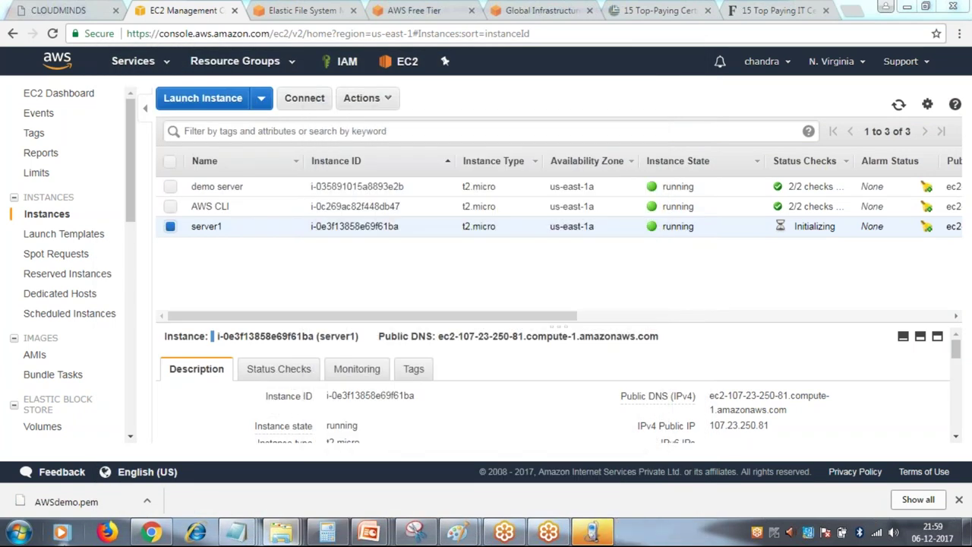
click(959, 494)
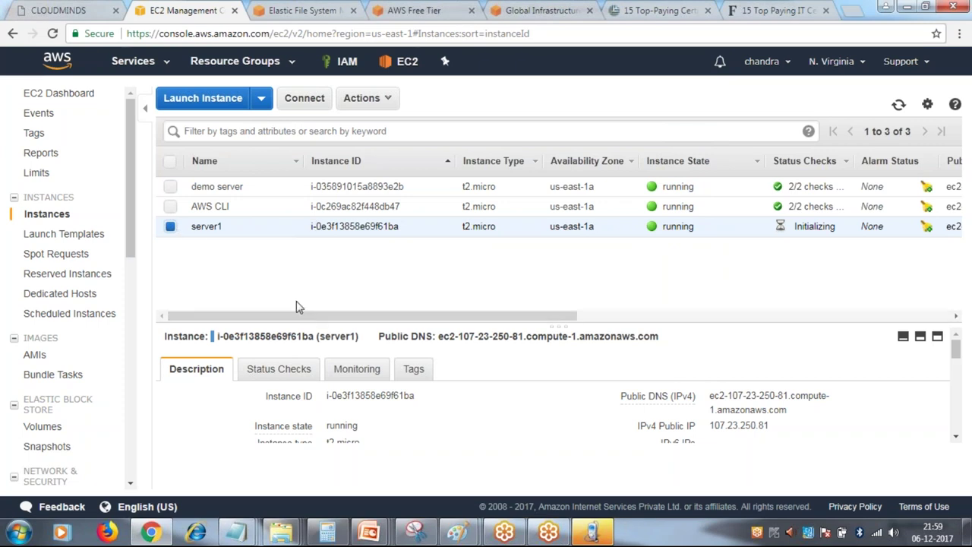
Review the server1 instance's details across the columns of the instances list, keeping server1 selected
drag(305, 316, 347, 319)
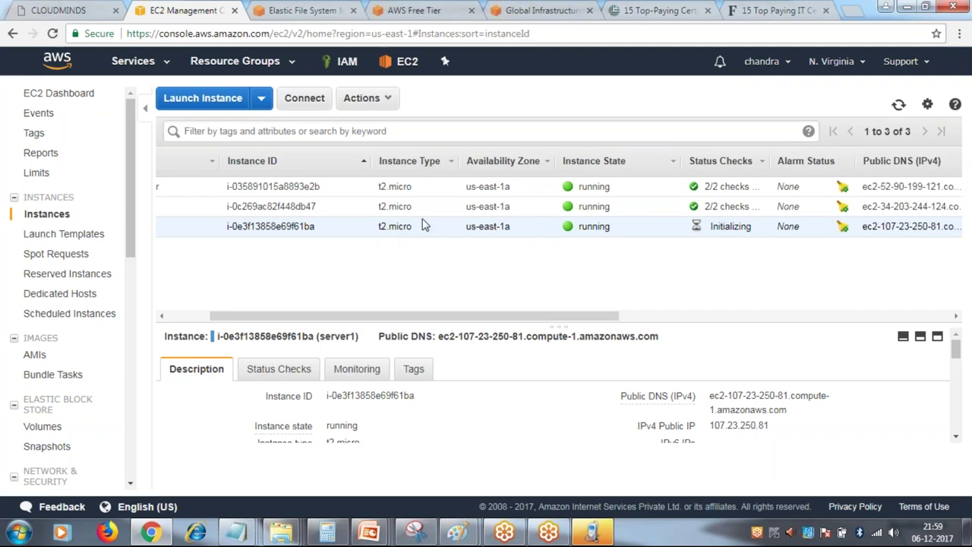
drag(509, 319, 805, 242)
drag(809, 319, 390, 351)
click(170, 227)
click(170, 226)
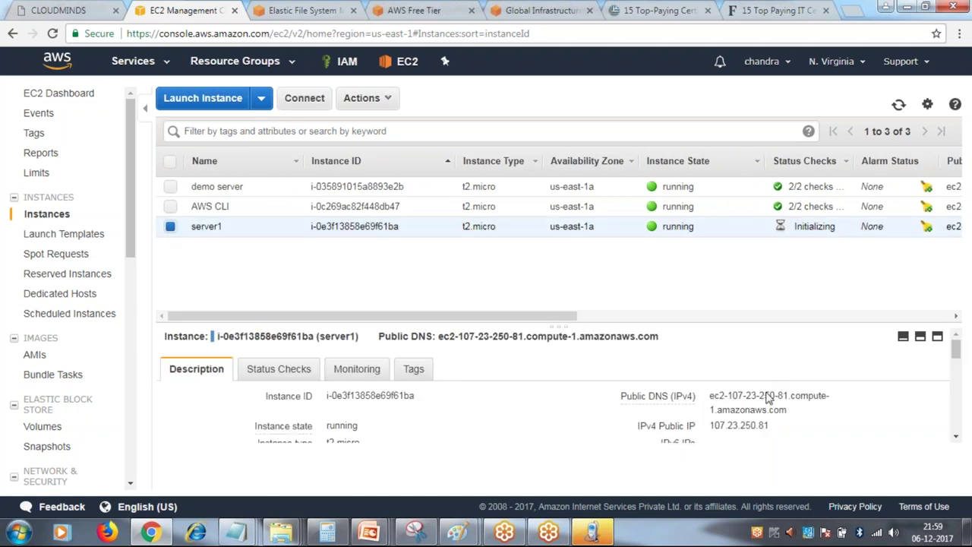
Copy server1's IPv4 public IP, 107.23.250.81, and enter it as the host name in a new PuTTY session
drag(560, 317, 559, 261)
drag(780, 370, 711, 370)
key(ctrl+c)
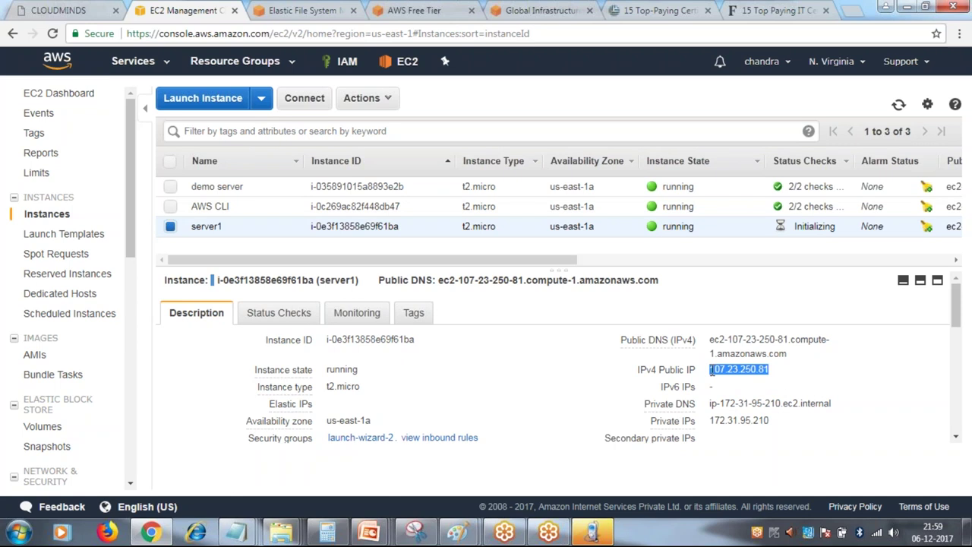
click(18, 535)
text(putty)
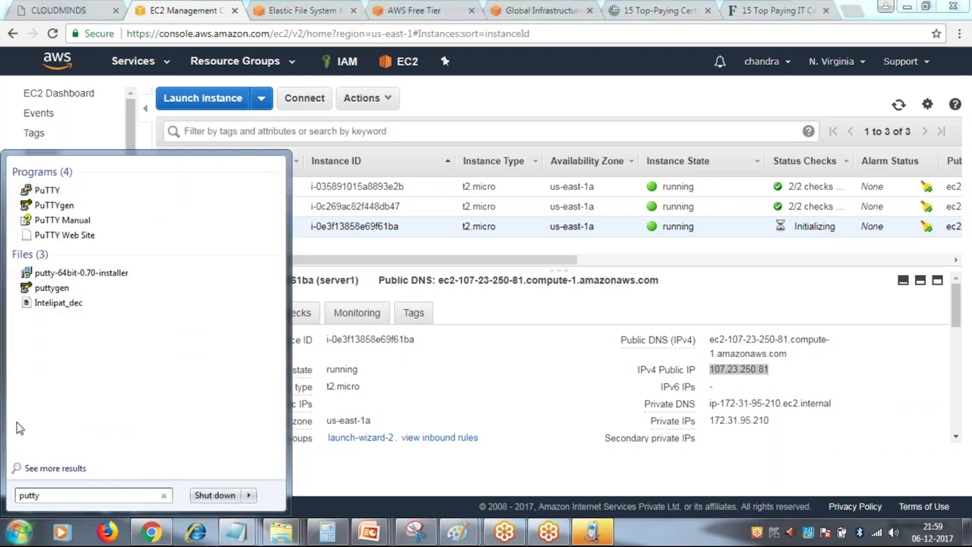
click(44, 191)
key(ctrl+v)
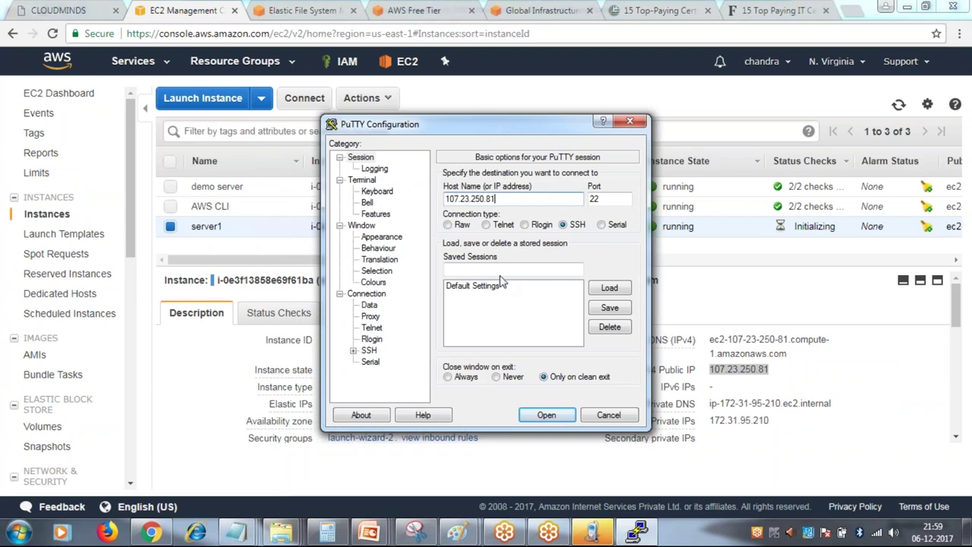
Set the AWSdemo PuTTY key from the AWS keys folder on Local Disk (E:) as the session's SSH authentication key
click(370, 350)
click(353, 351)
click(383, 340)
click(607, 319)
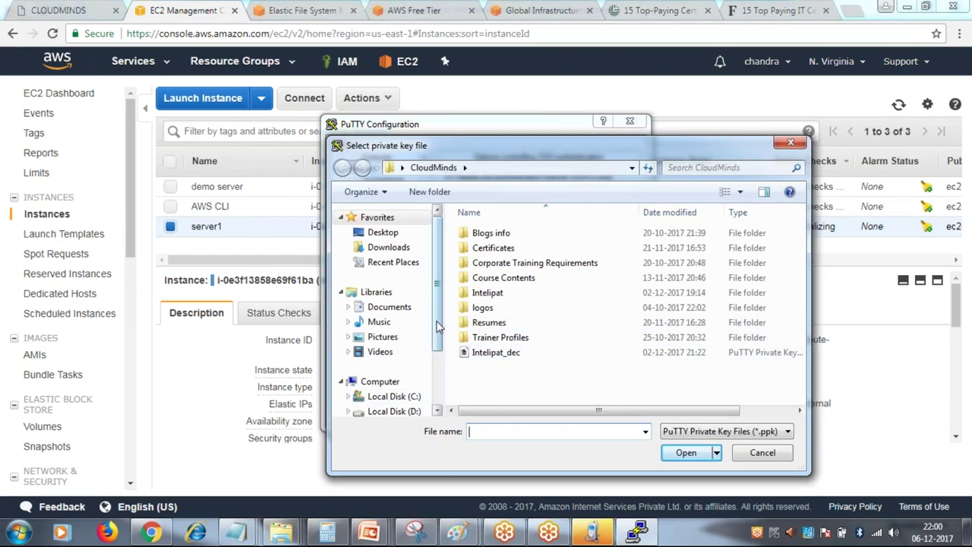
scroll(437, 386, down, 1)
scroll(437, 386, down, 1)
click(393, 360)
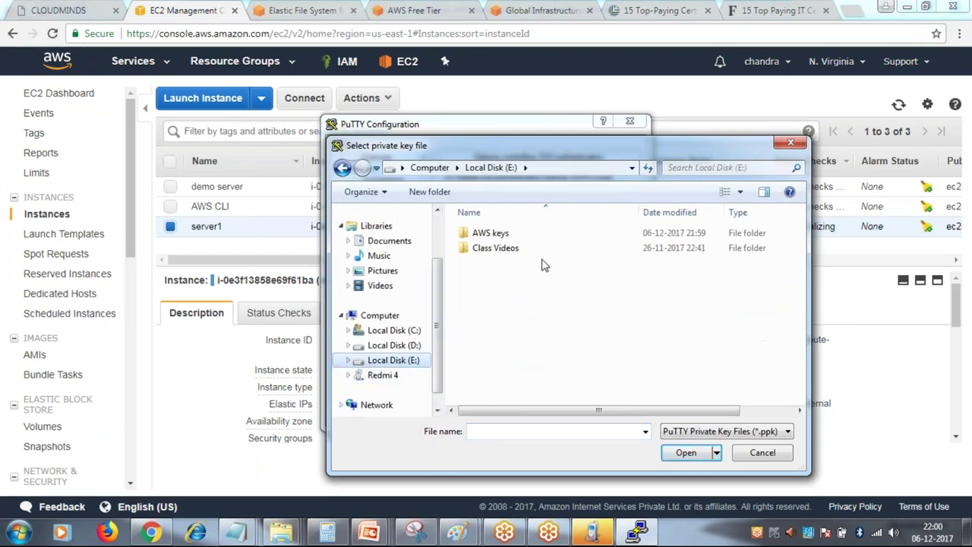
double_click(513, 239)
click(507, 248)
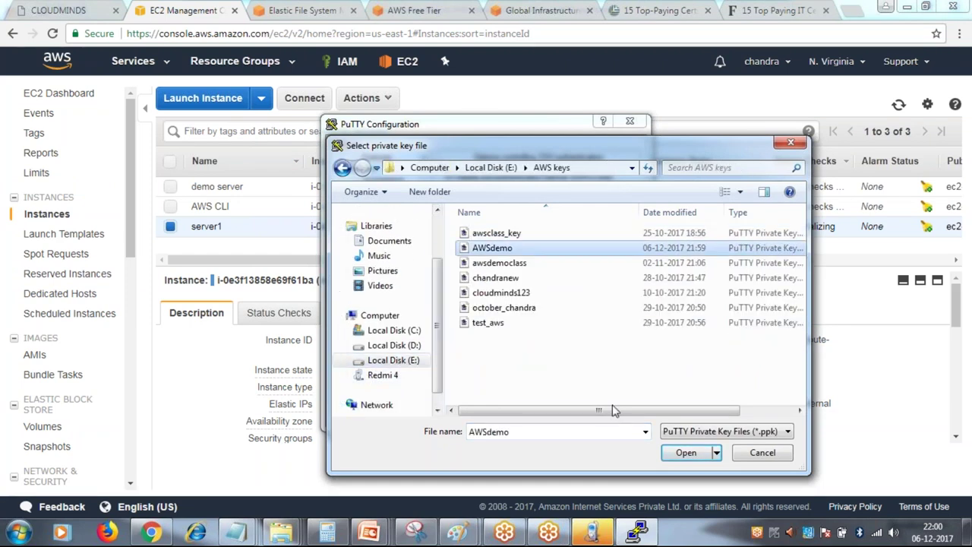
click(674, 454)
Open the SSH session, trust the server's host key and log in as ec2-user
click(543, 413)
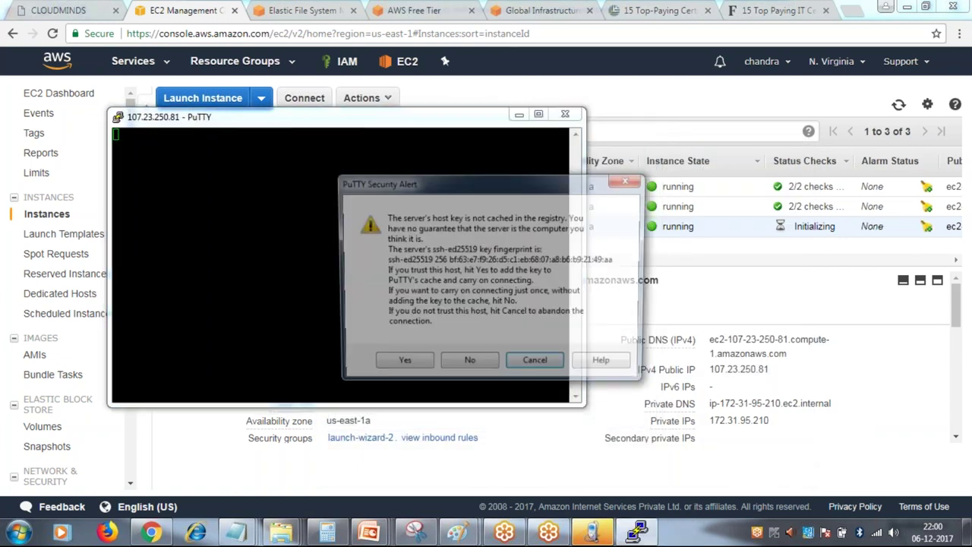
click(398, 364)
text(ec)
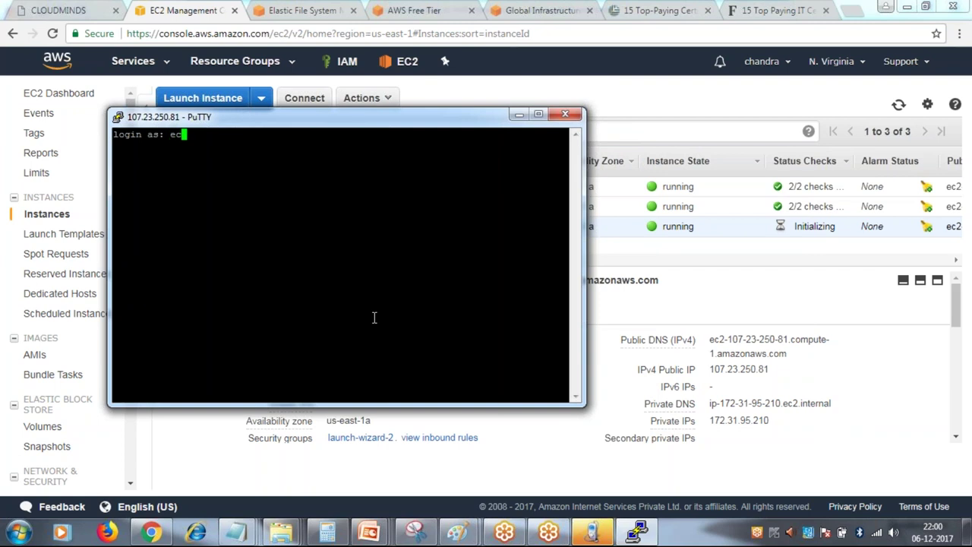
text(2-user)
key(Return)
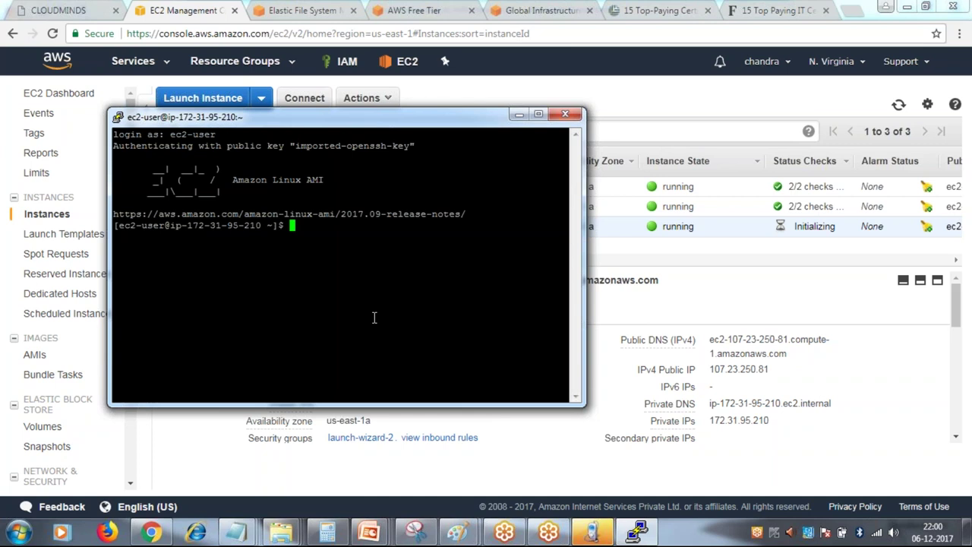
Switch to the root user with the command sudo su -
drag(144, 144, 175, 134)
click(317, 228)
text(sudo su -)
key(Return)
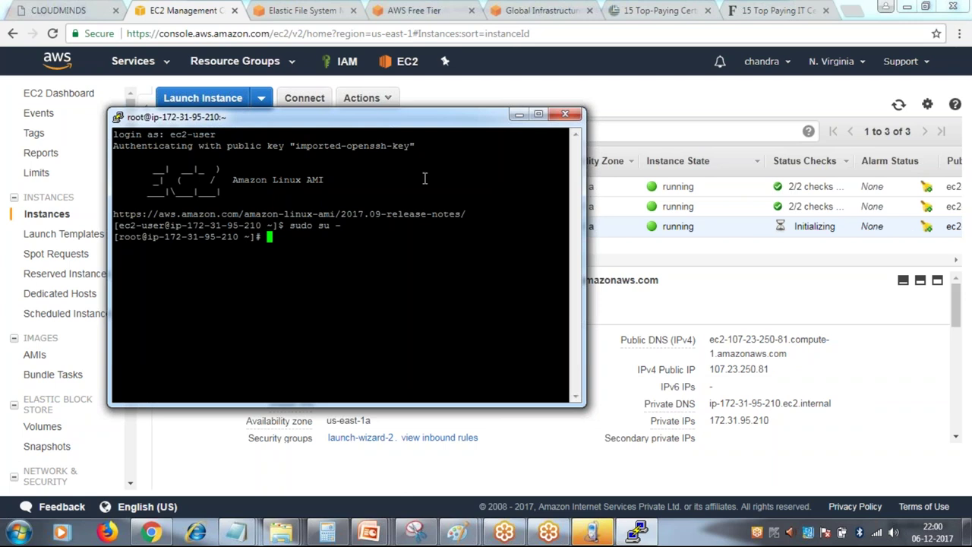
Minimize the terminal, deselect server1 in the EC2 console and open the Elastic Block Store volumes list
click(519, 116)
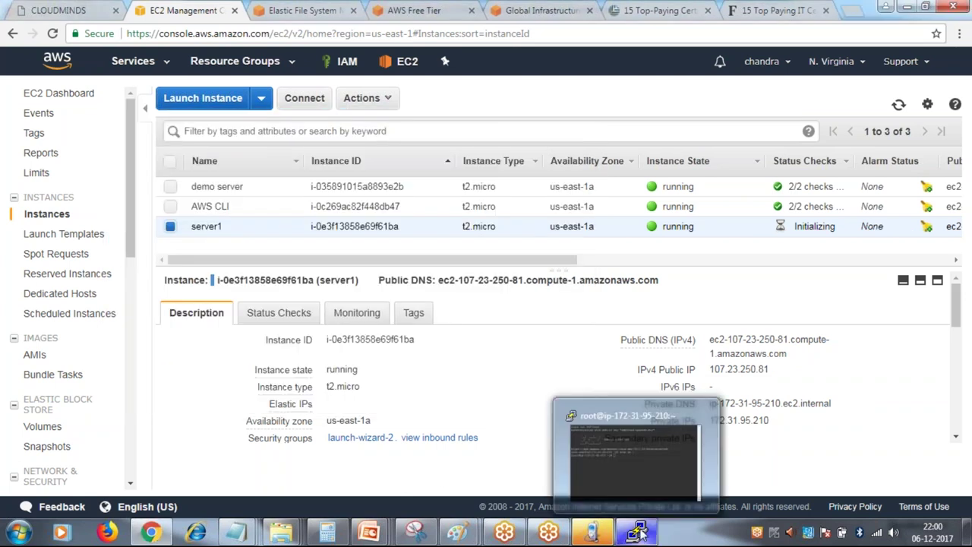
click(169, 229)
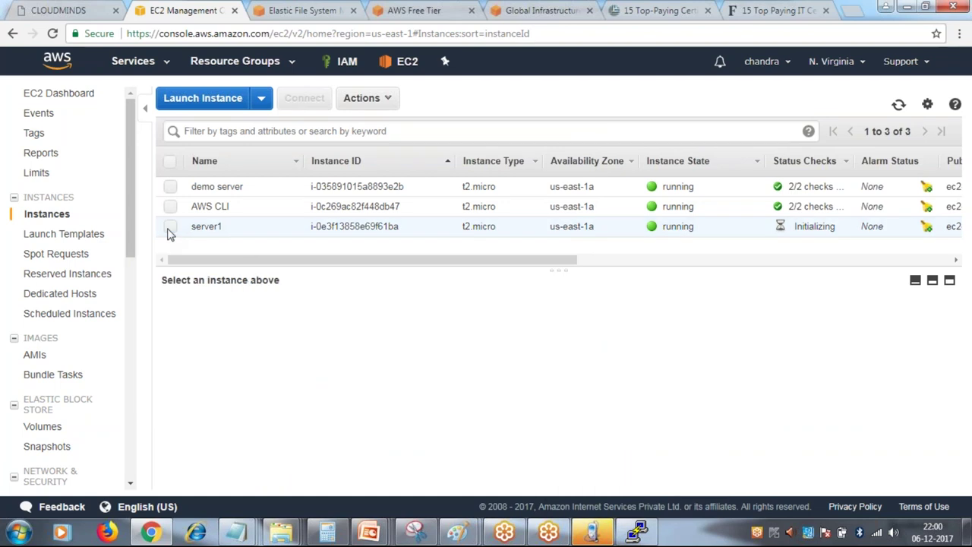
click(46, 428)
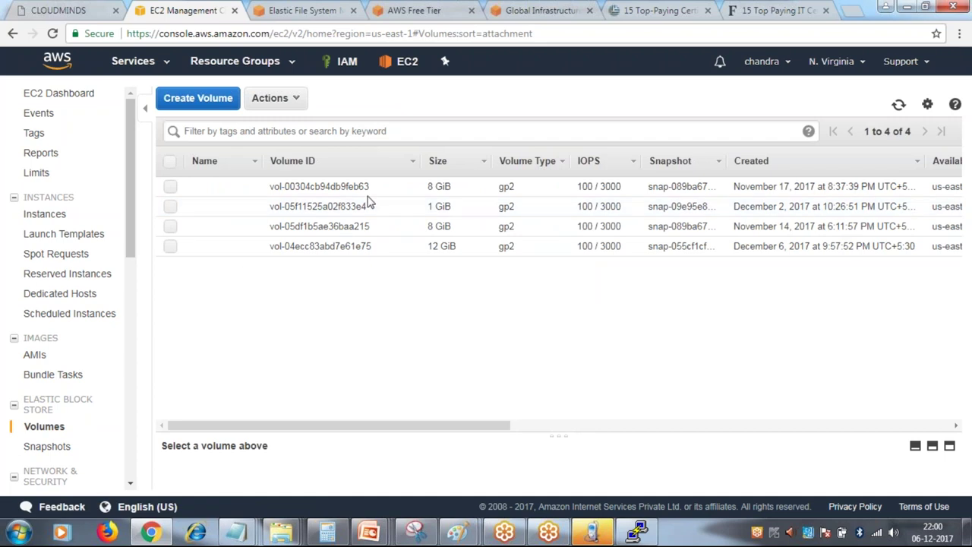
Begin creating a General Purpose SSD volume with a size of 5 GiB in availability zone us-east-1a
click(225, 101)
double_click(274, 216)
text(5)
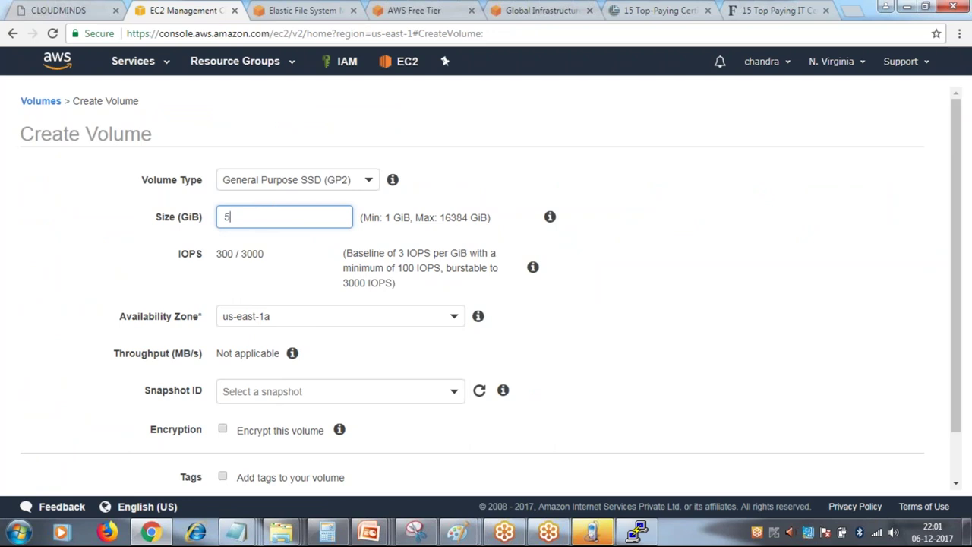
click(439, 322)
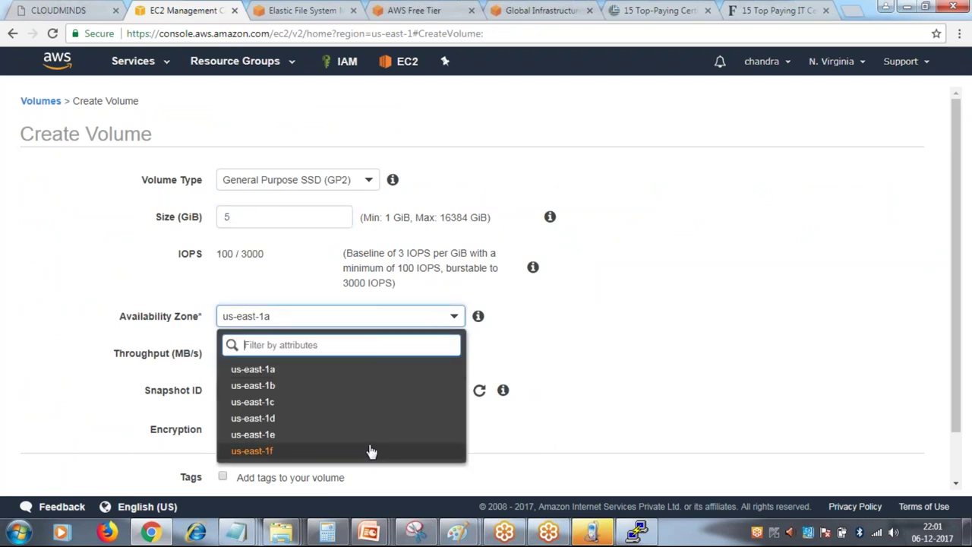
click(331, 377)
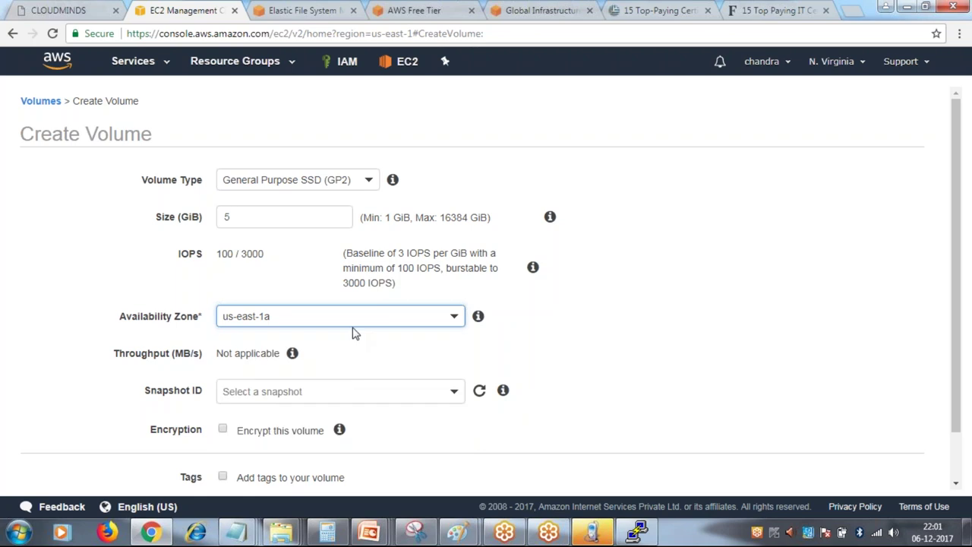
Create the configured 5 GiB volume, refresh the volumes list and review the new volume's state and attachment information
scroll(727, 423, down, 1)
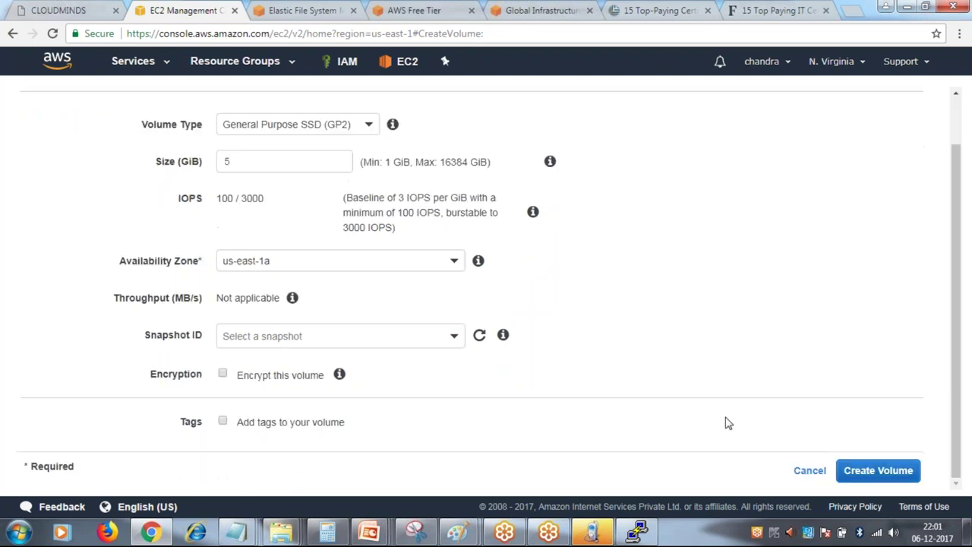
click(866, 474)
click(669, 261)
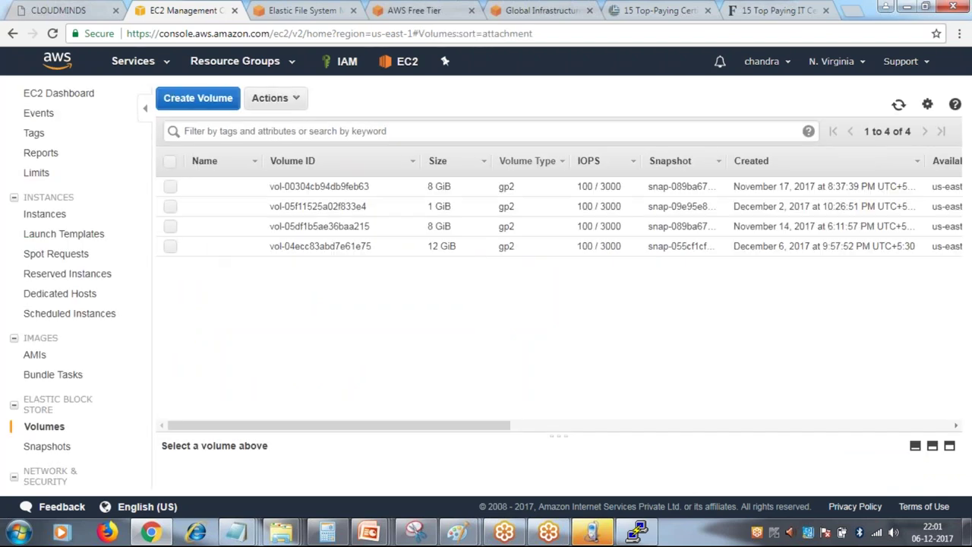
click(900, 105)
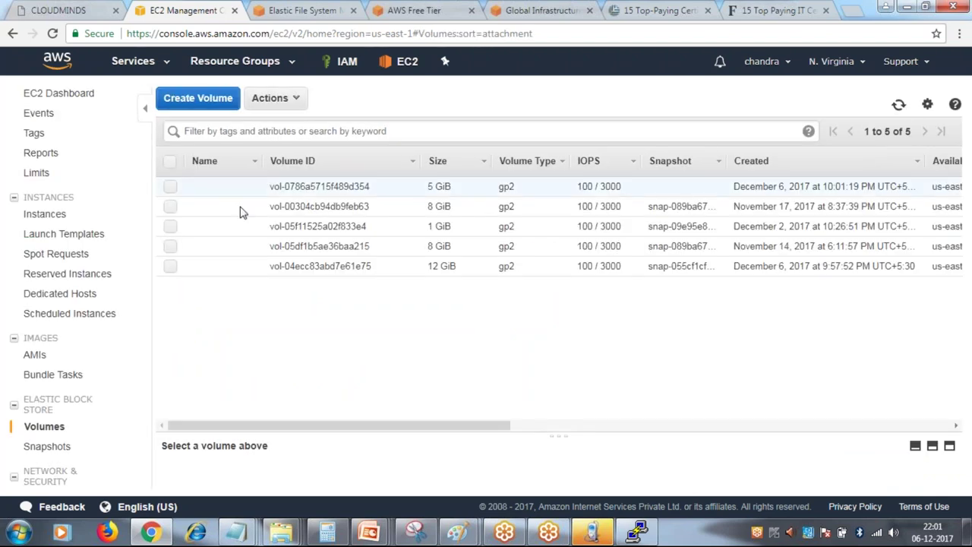
key(ctrl+a)
click(489, 380)
drag(467, 428, 592, 437)
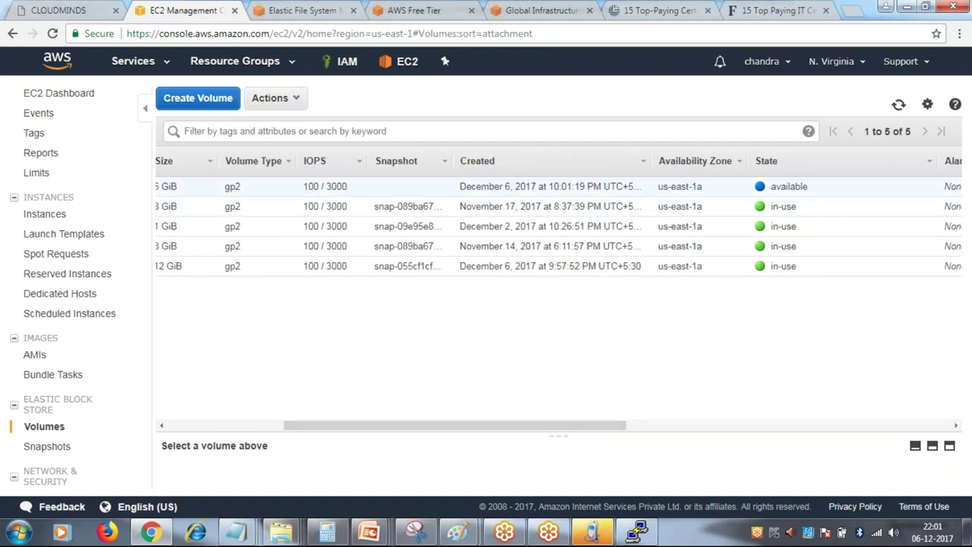
drag(554, 428, 700, 442)
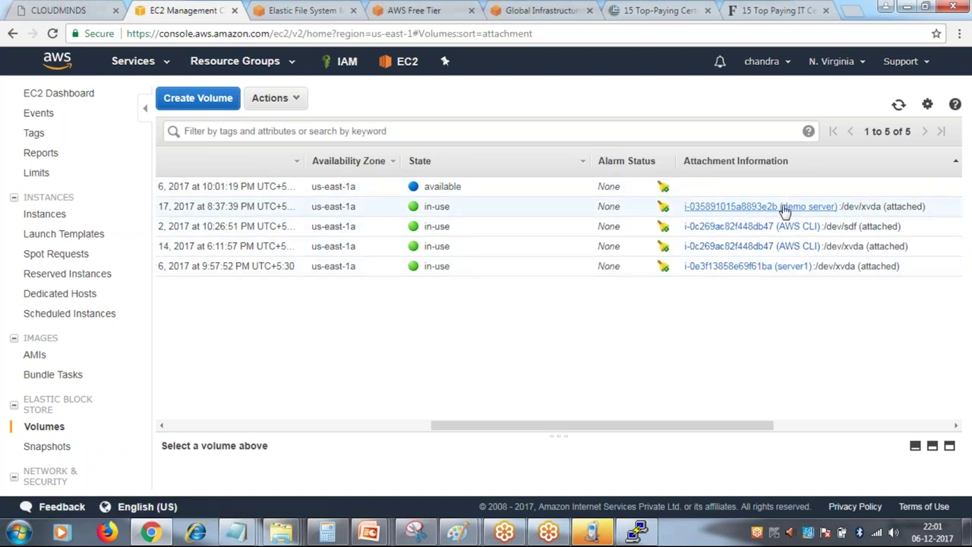
drag(740, 425, 220, 274)
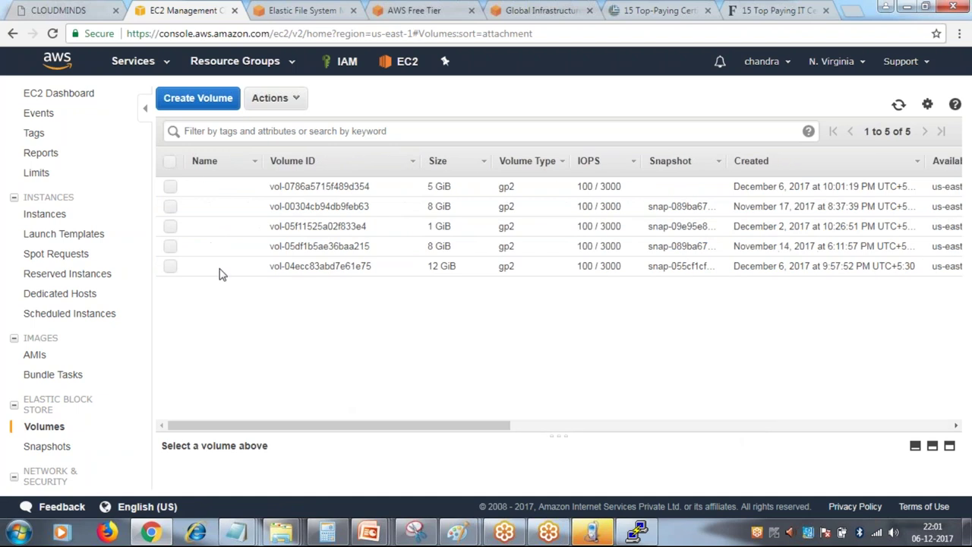
Attach the new 5 GiB volume to the server1 instance as device /dev/sdf
click(171, 187)
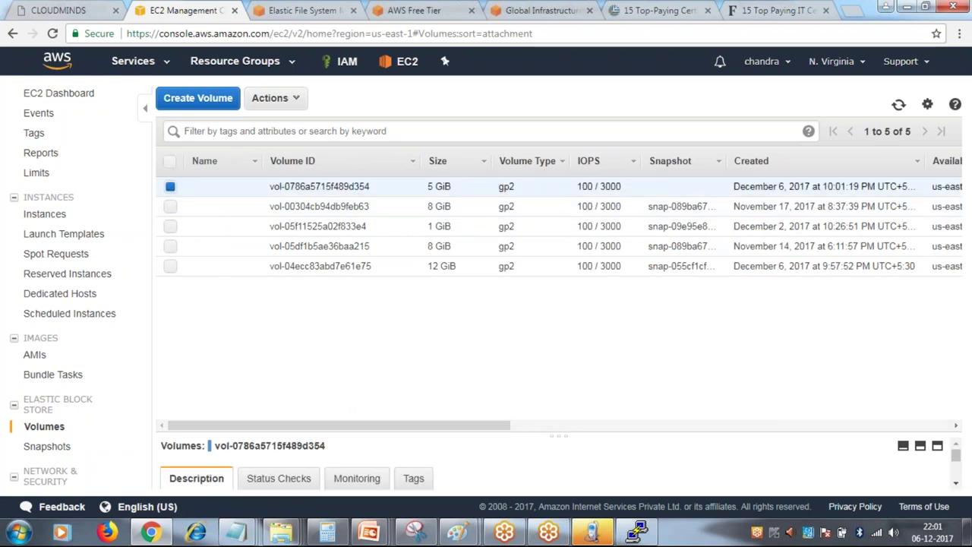
click(275, 105)
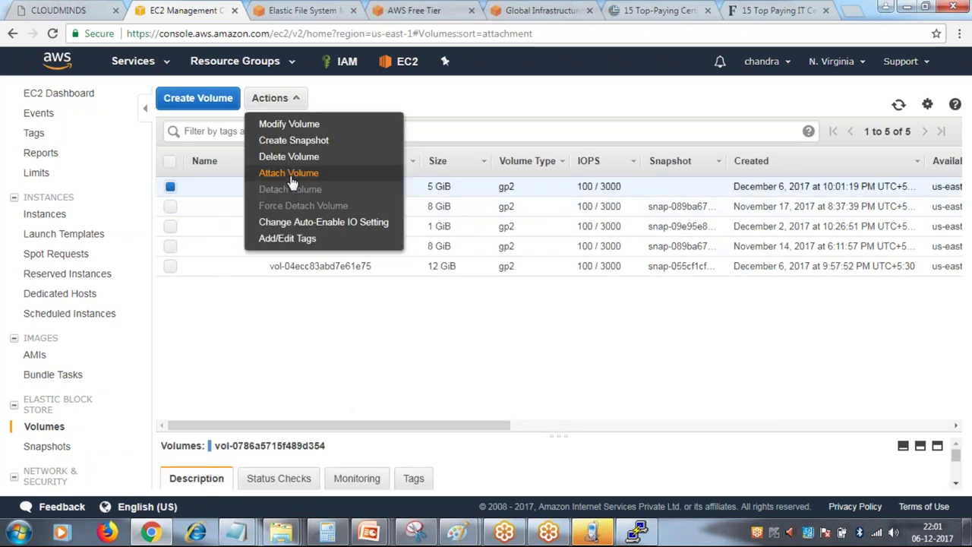
click(293, 180)
click(464, 278)
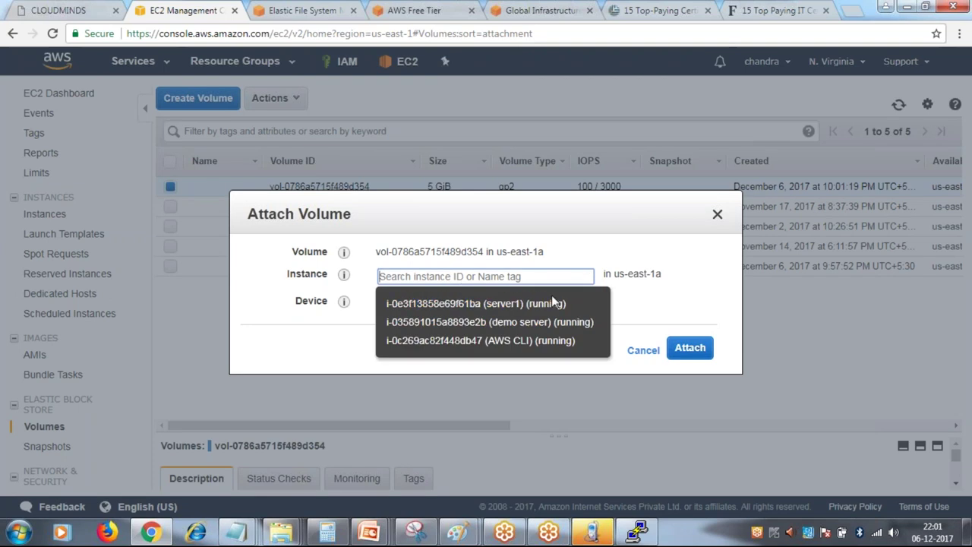
click(540, 305)
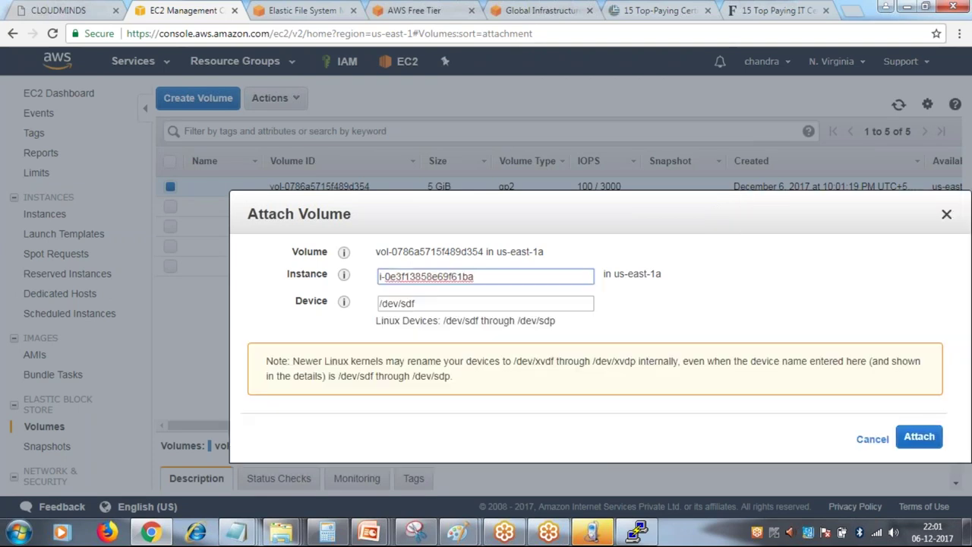
click(908, 439)
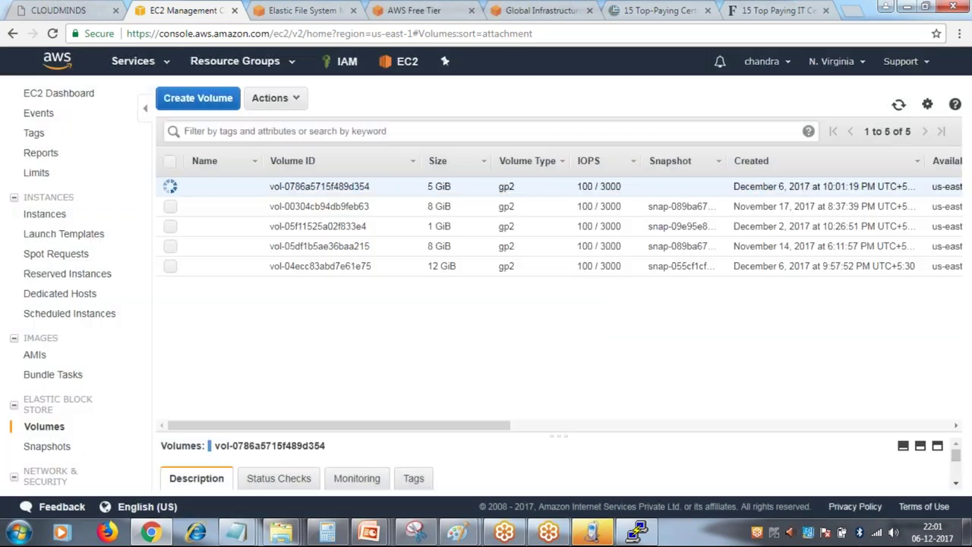
Switch to the PuTTY terminal, maximize it and set its font size to 16 points
click(636, 534)
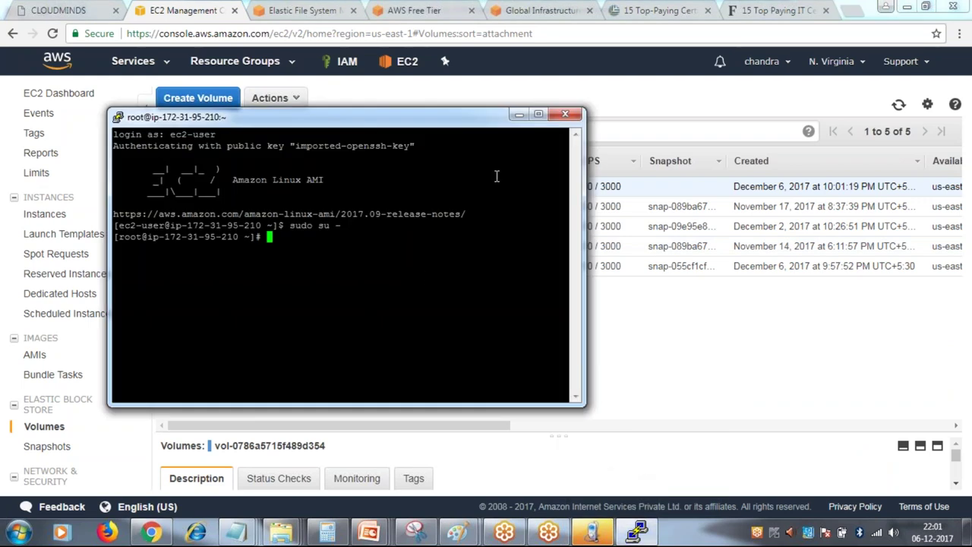
click(538, 114)
right_click(360, 8)
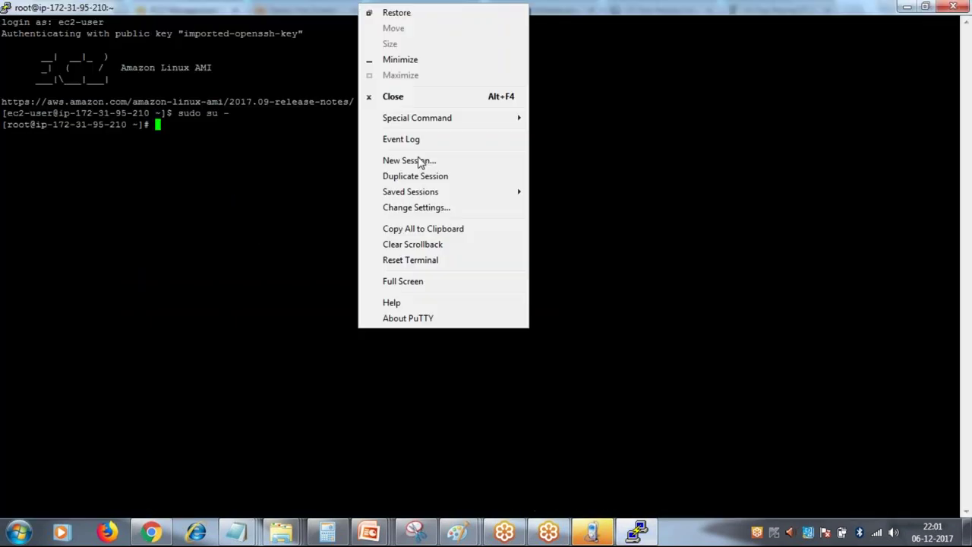
click(429, 208)
click(382, 237)
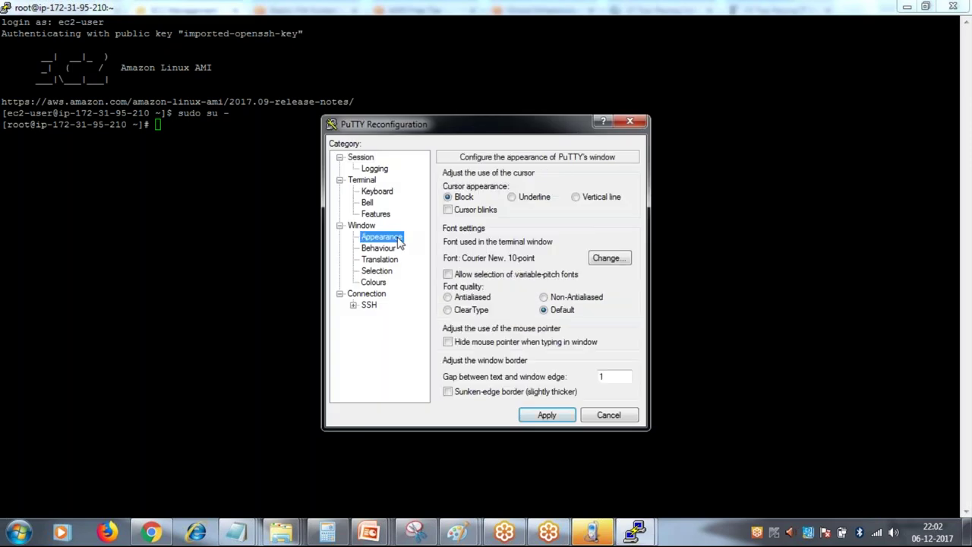
click(610, 260)
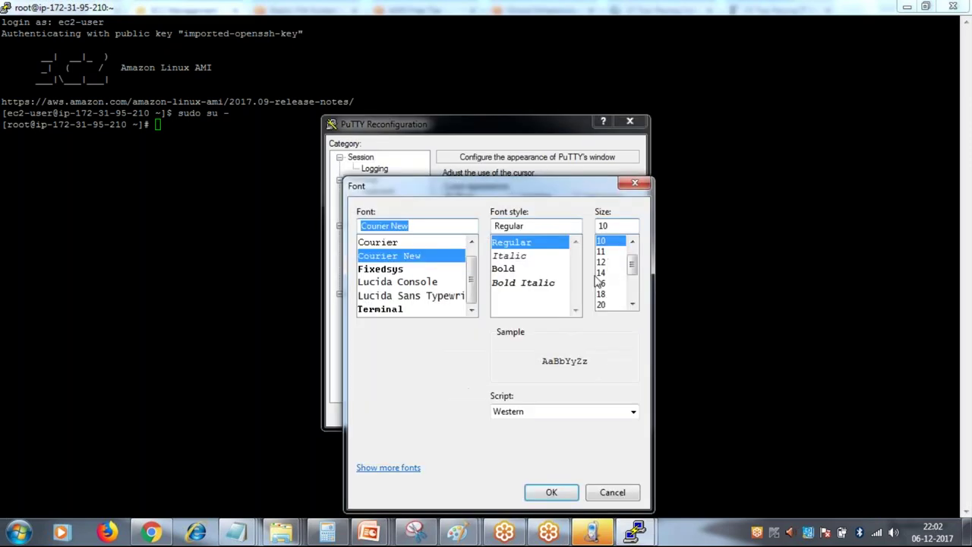
click(601, 283)
click(569, 490)
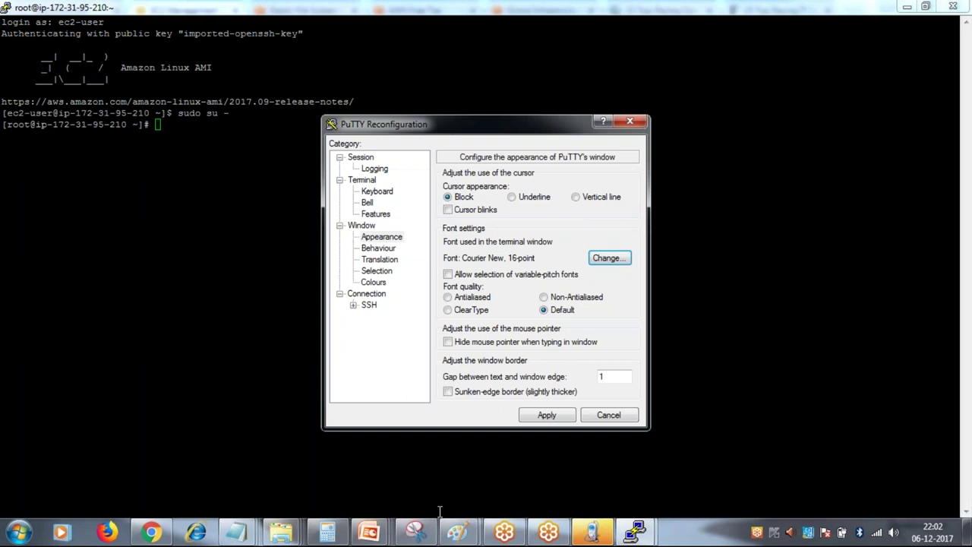
click(547, 415)
Return to the EC2 console in Chrome, refresh the volumes list and check the 5 GiB volume's attachment and state
click(151, 532)
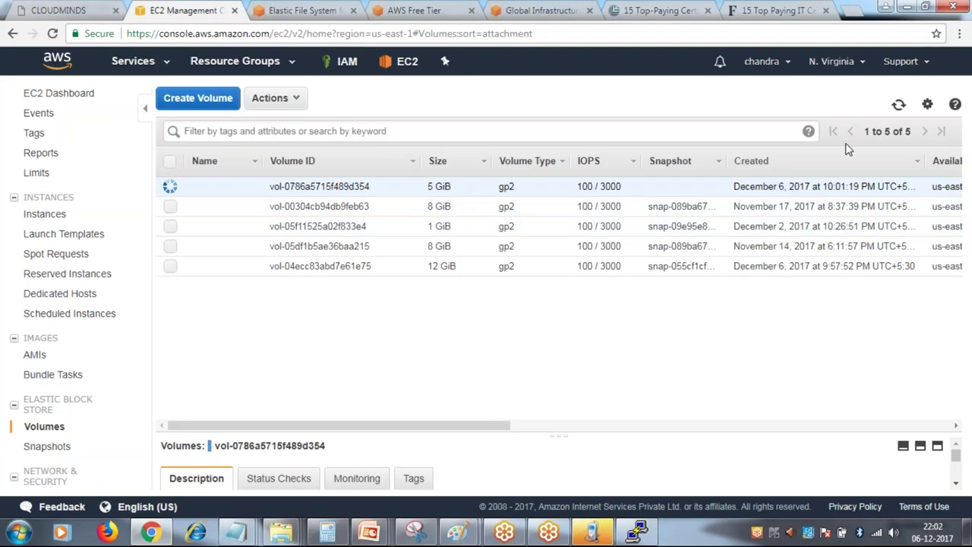
click(896, 107)
drag(448, 425, 792, 414)
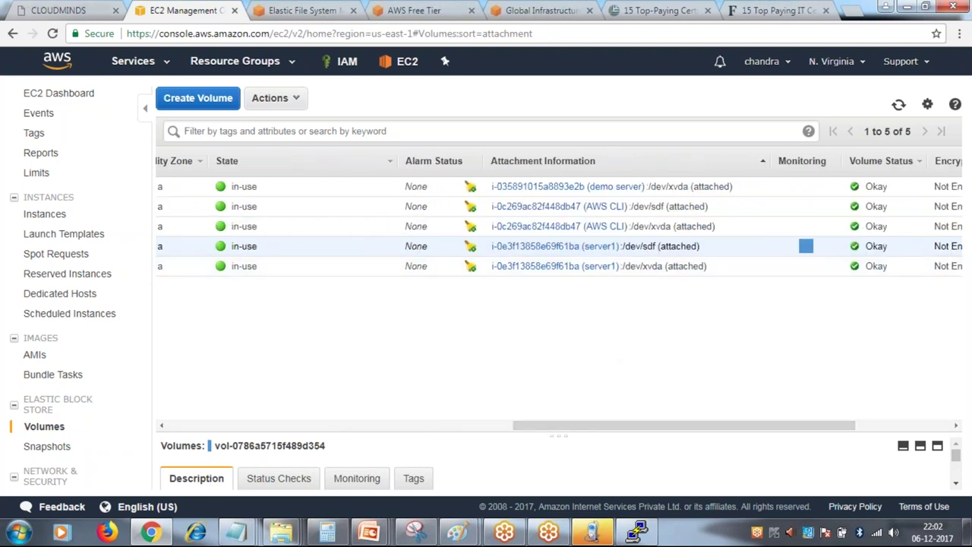
drag(684, 426, 691, 427)
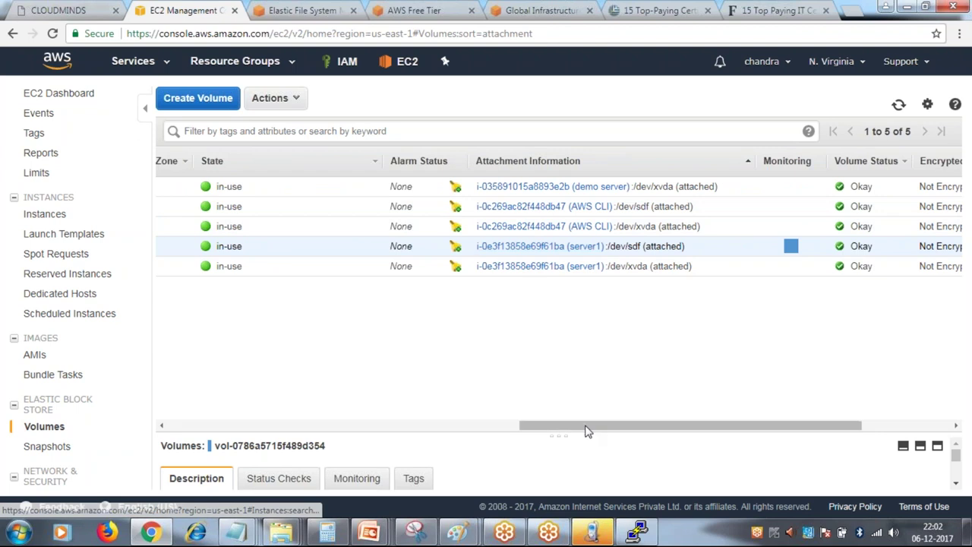
drag(553, 427, 372, 426)
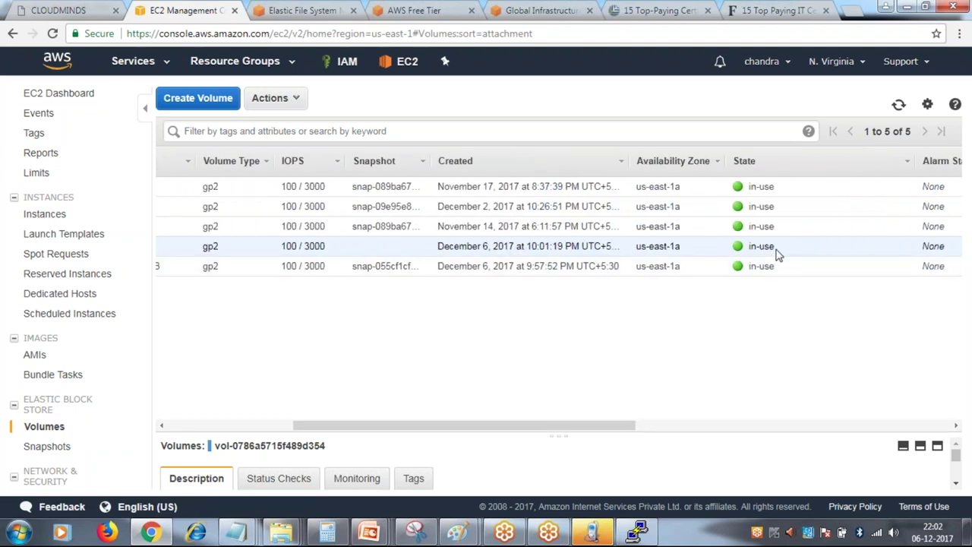
drag(582, 426, 455, 427)
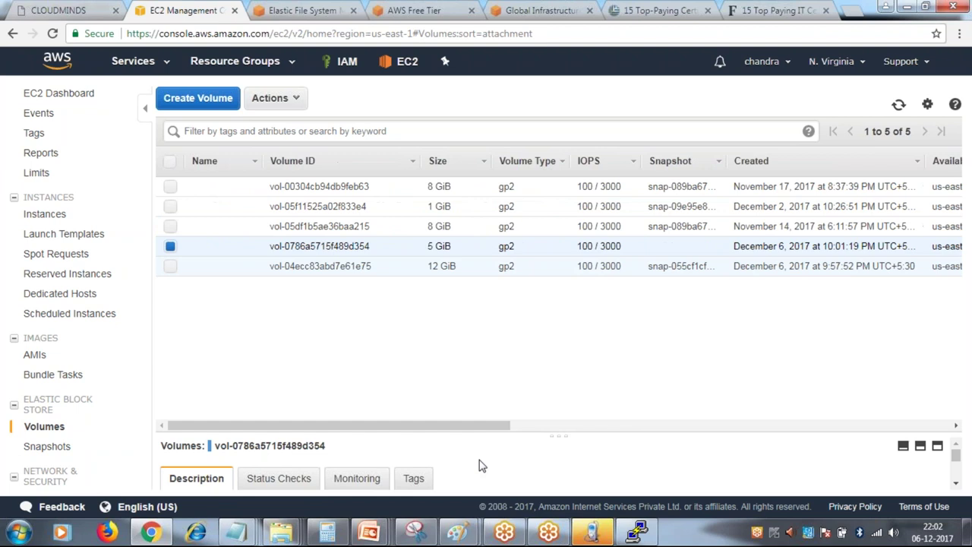
Switch back to the PuTTY terminal, list the disks with fdisk -l and examine the /dev/xvda and /dev/xvdf entries
click(636, 532)
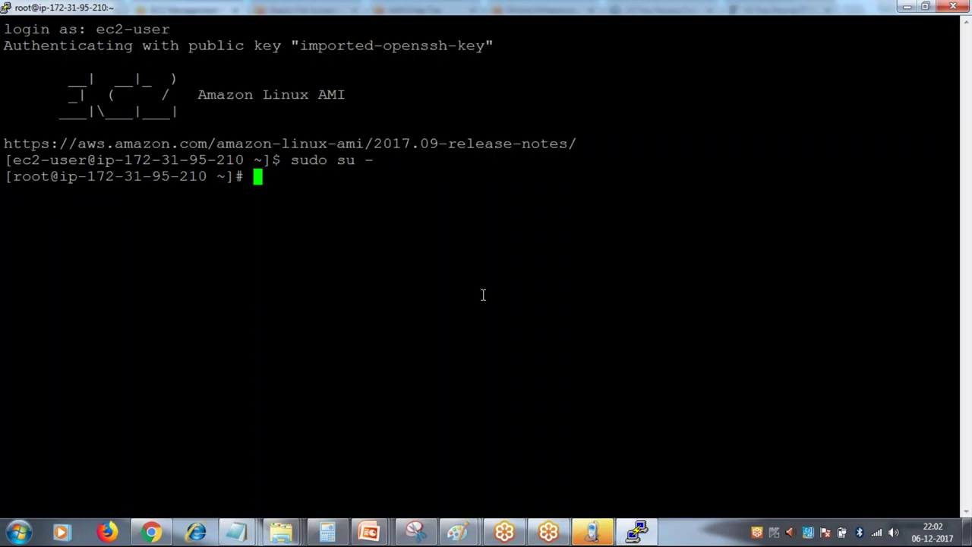
text(fdisk -l)
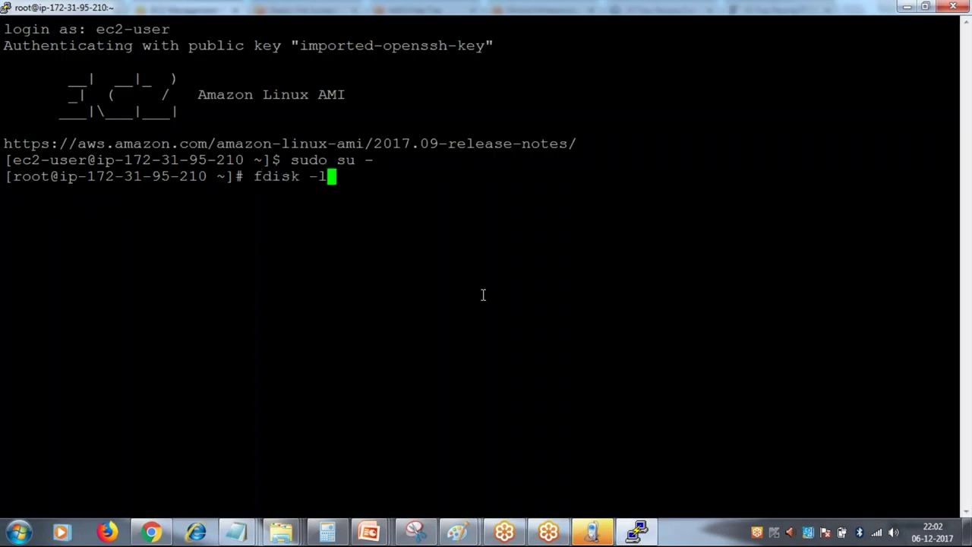
key(Return)
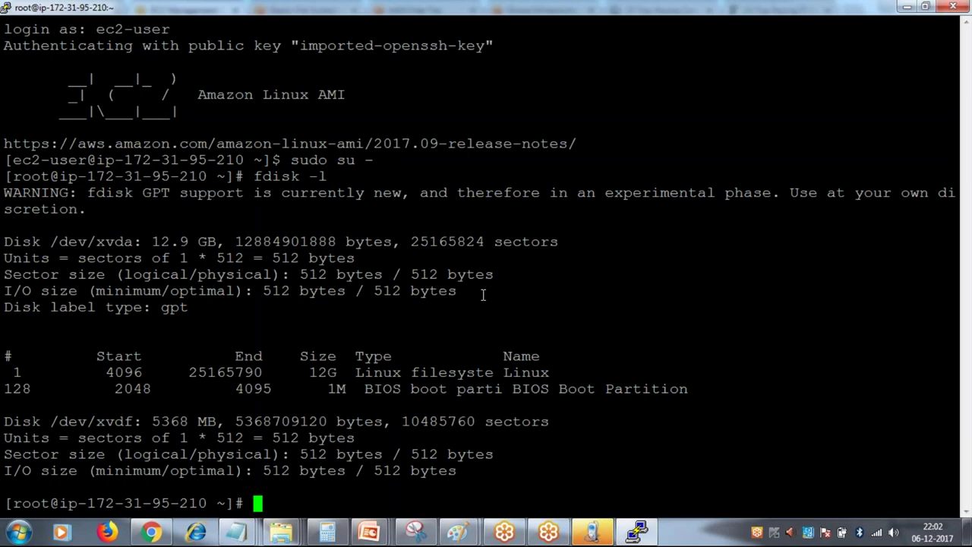
drag(59, 242, 227, 257)
drag(50, 421, 234, 430)
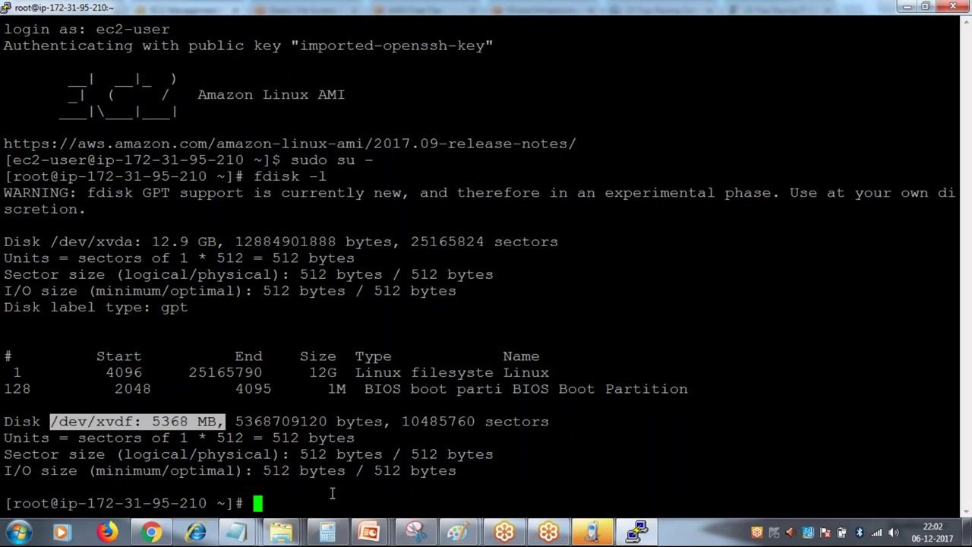
Initialize the attached disk as an LVM physical volume with pvcreate /dev/xvdf
text(pvcreate)
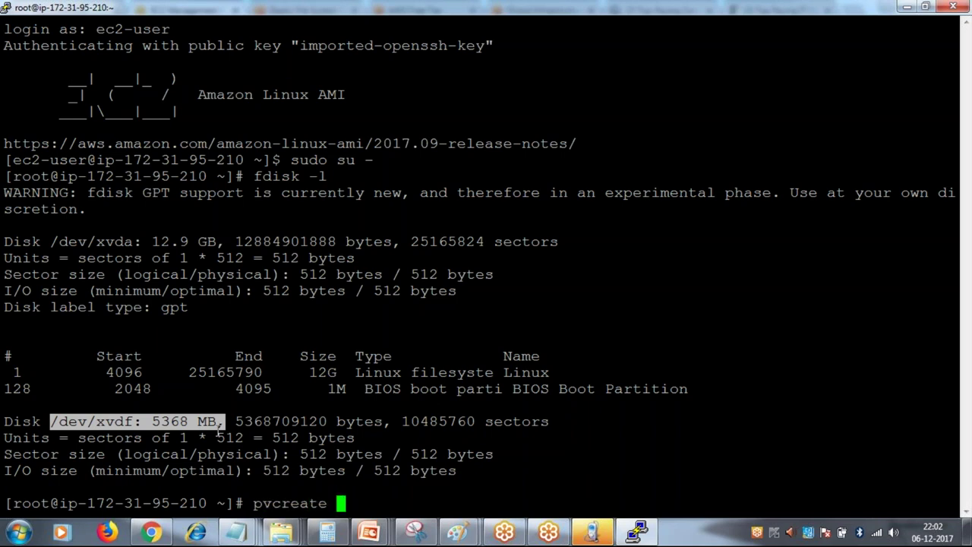
double_click(109, 421)
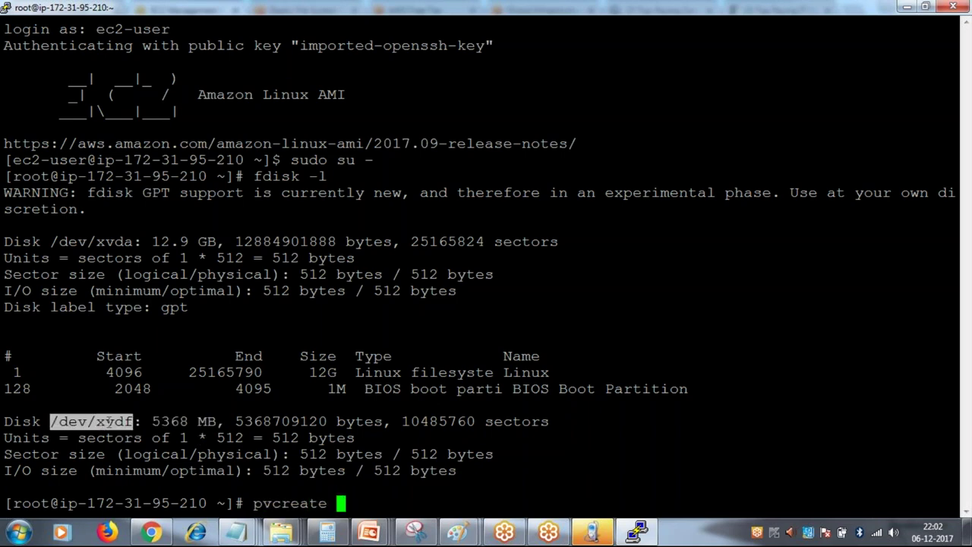
right_click(108, 421)
key(Return)
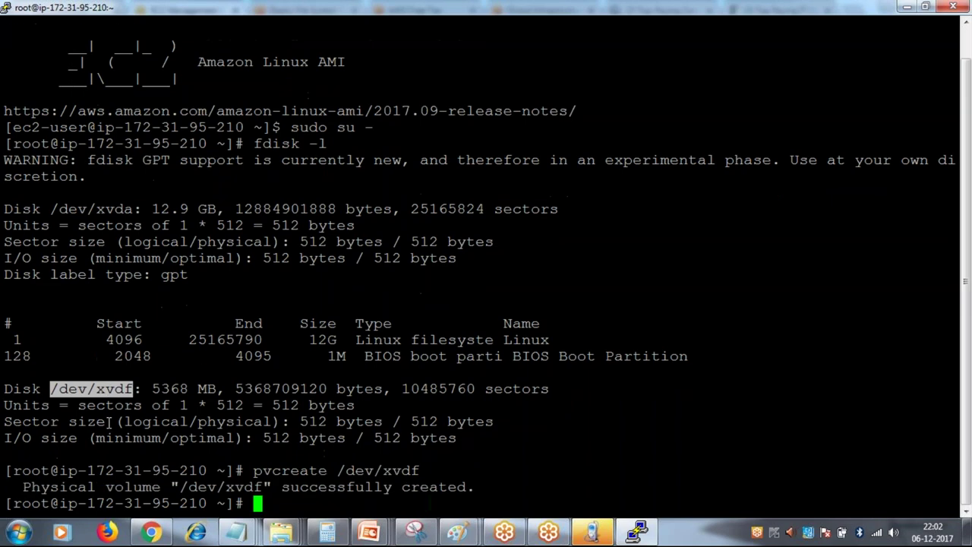
Create a volume group named datavg on the disk with vgcreate datavg /dev/xvdf
text(vgc)
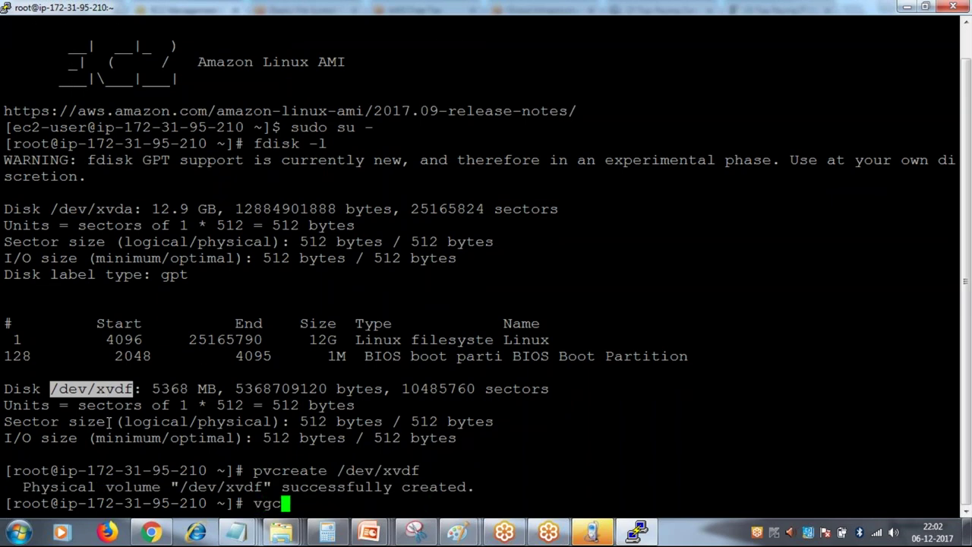
text(reate datavg)
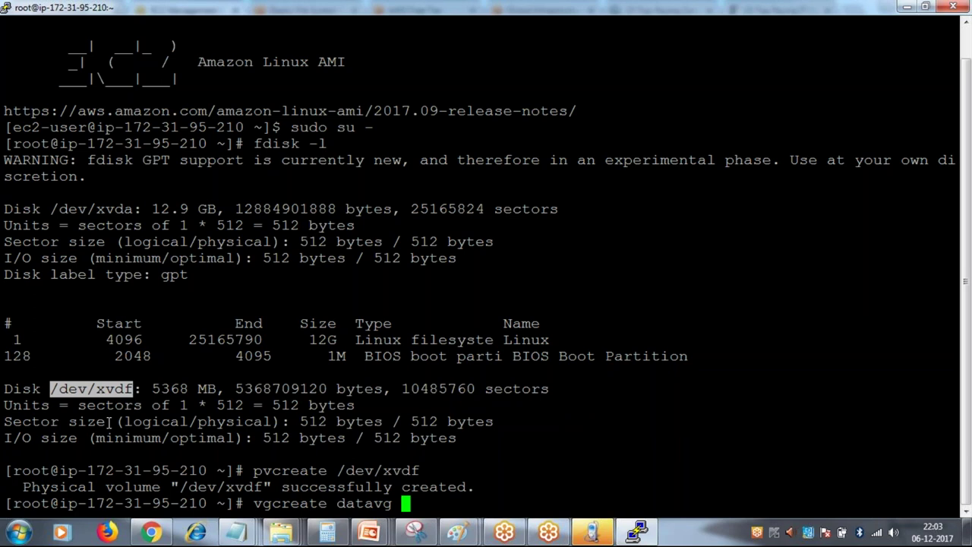
right_click(111, 423)
key(Return)
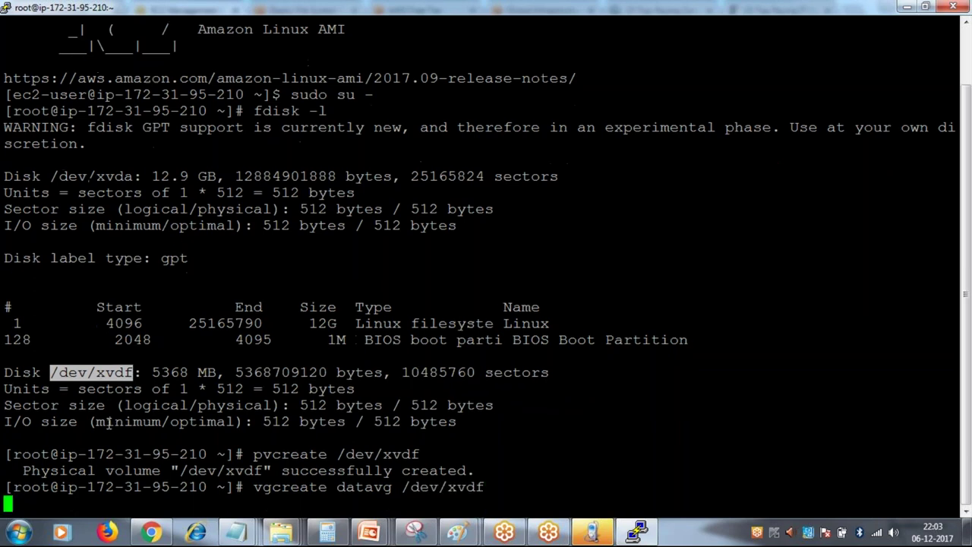
List the volume groups with vgs and the physical volumes with pvs
text(vgs)
key(Return)
text(pvs)
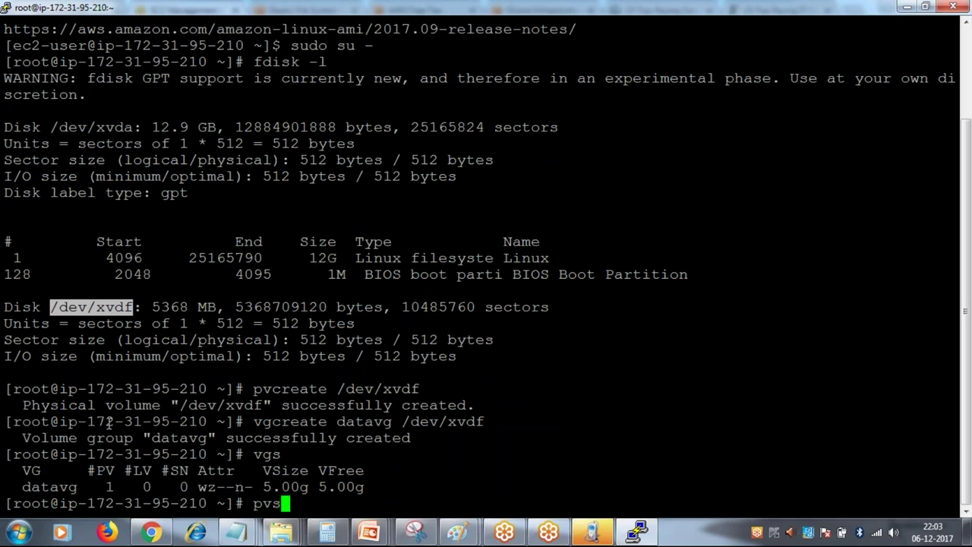
key(Return)
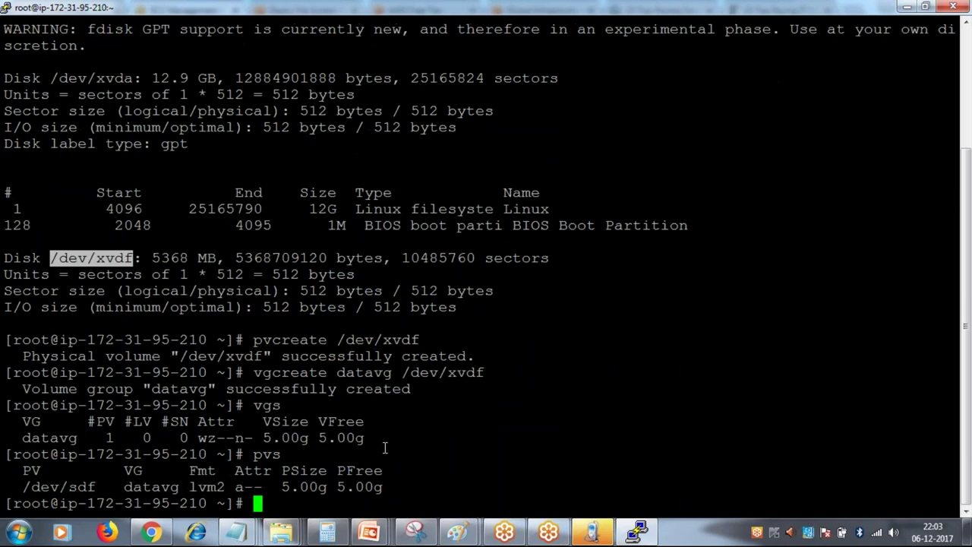
Clear the terminal screen and list the physical volumes again with pvs
text(clear)
key(Return)
text(pvs')
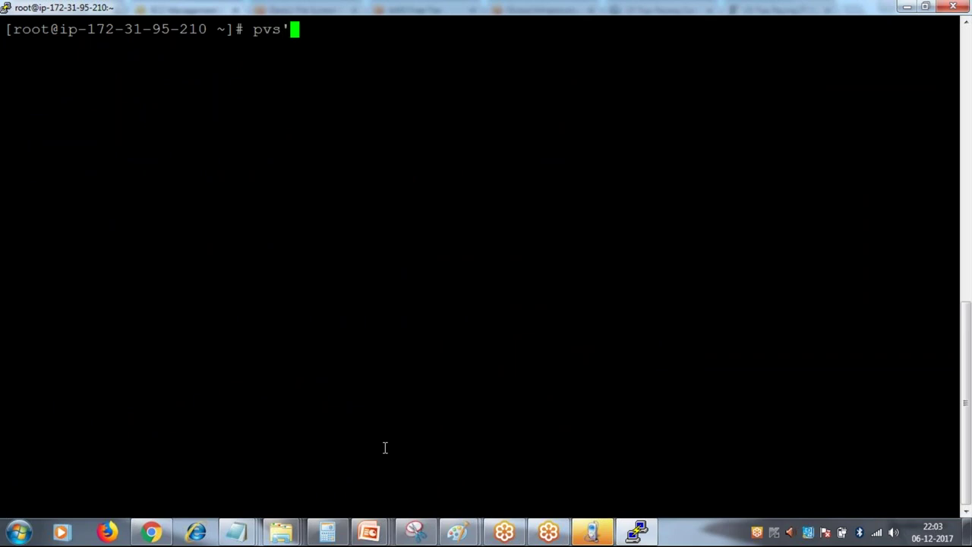
key(BackSpace)
key(Return)
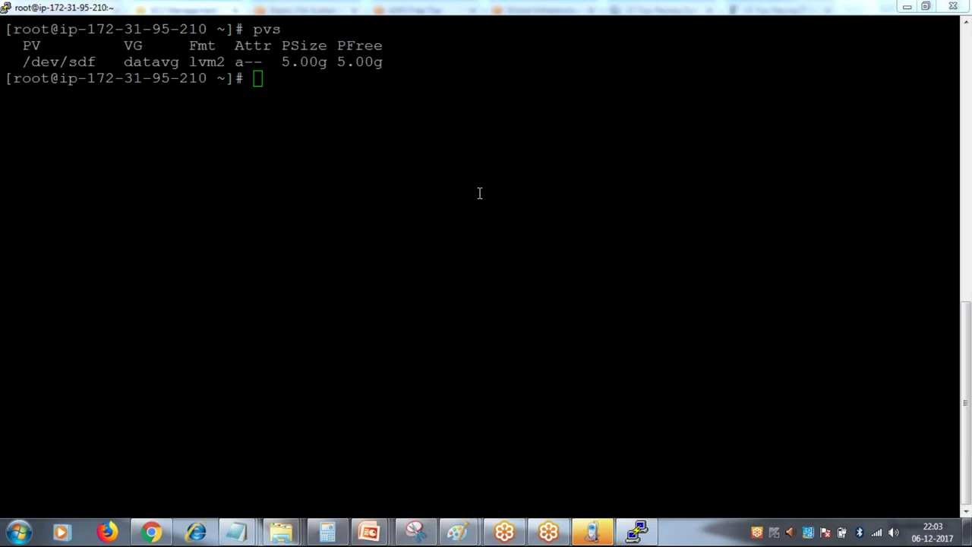
List the instance's disks and partitions with fdisk -l
click(376, 195)
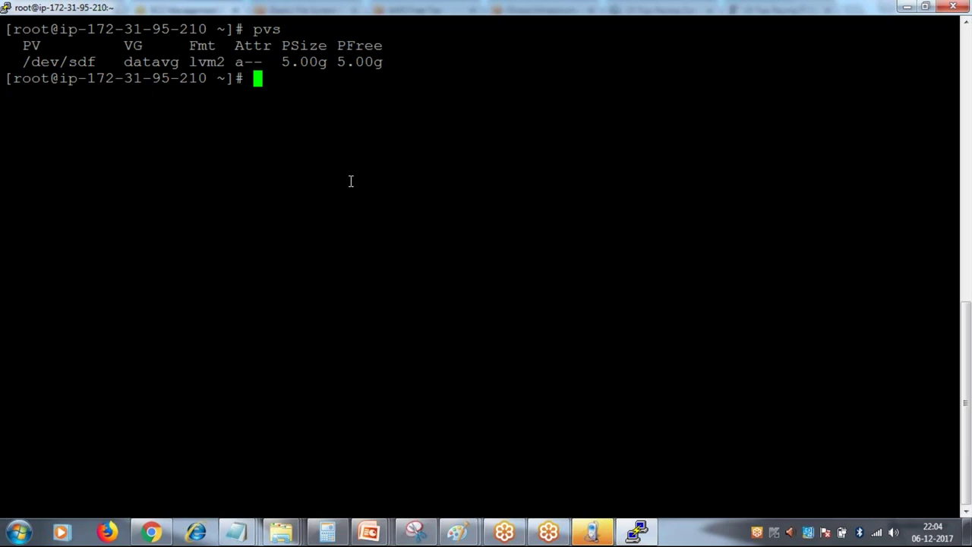
text(fdisk -l)
key(Return)
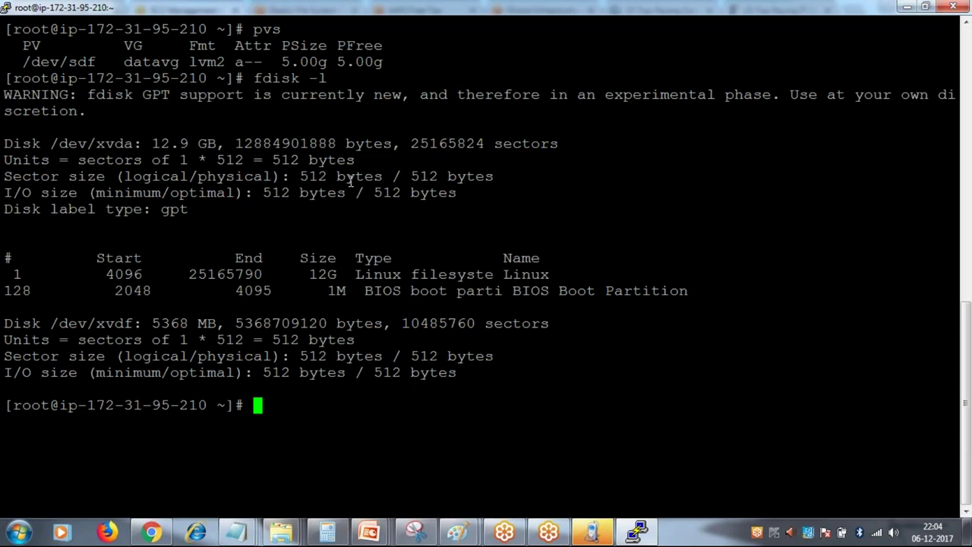
Clear the terminal screen and list the LVM physical volumes with pvs
text(clear)
key(Return)
text(pvs)
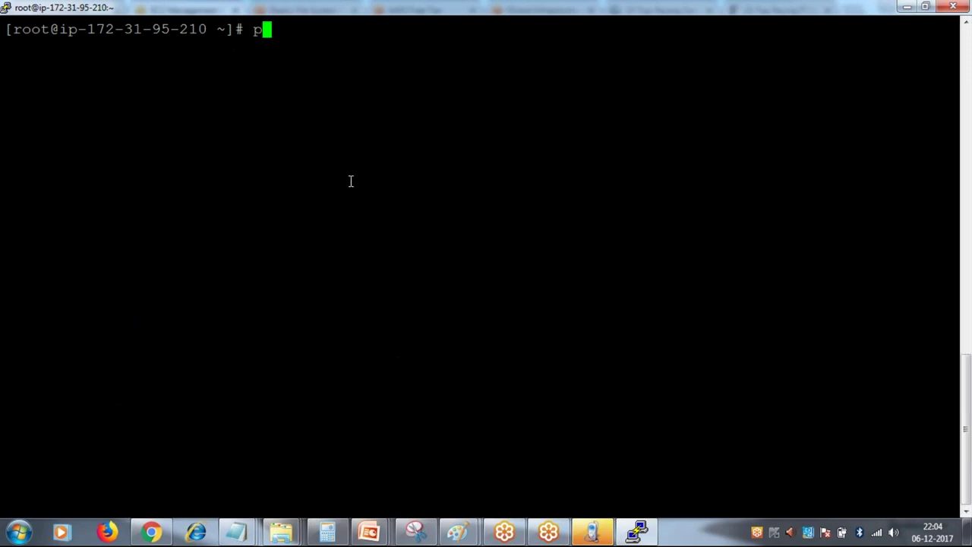
key(Return)
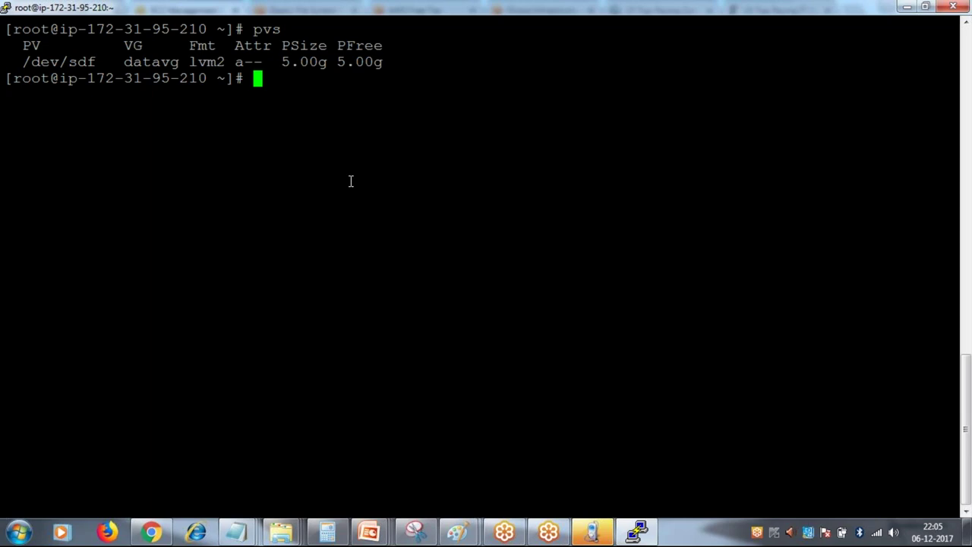
Switch to the EC2 console in Chrome and modify the selected 5 GiB volume's size to 7 GiB, confirming the change
click(151, 532)
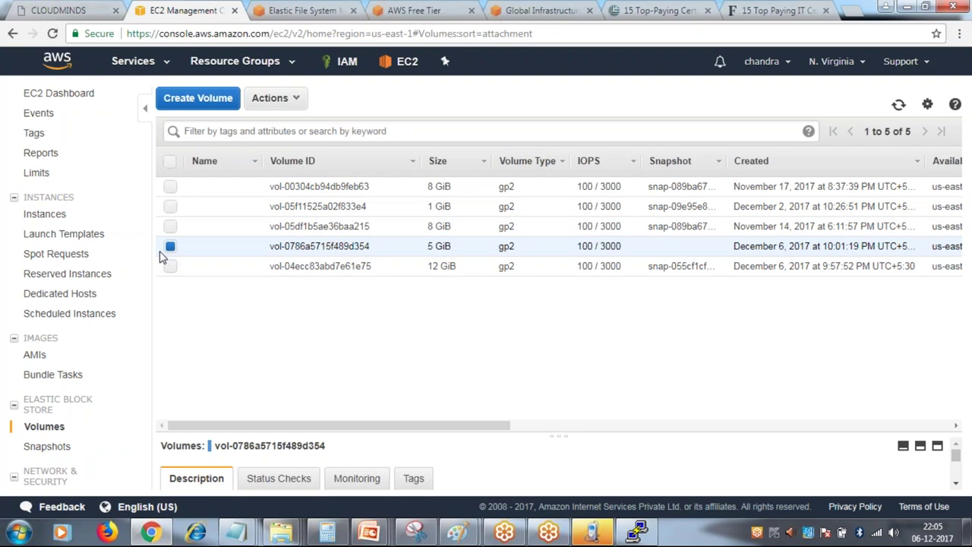
click(169, 250)
click(169, 249)
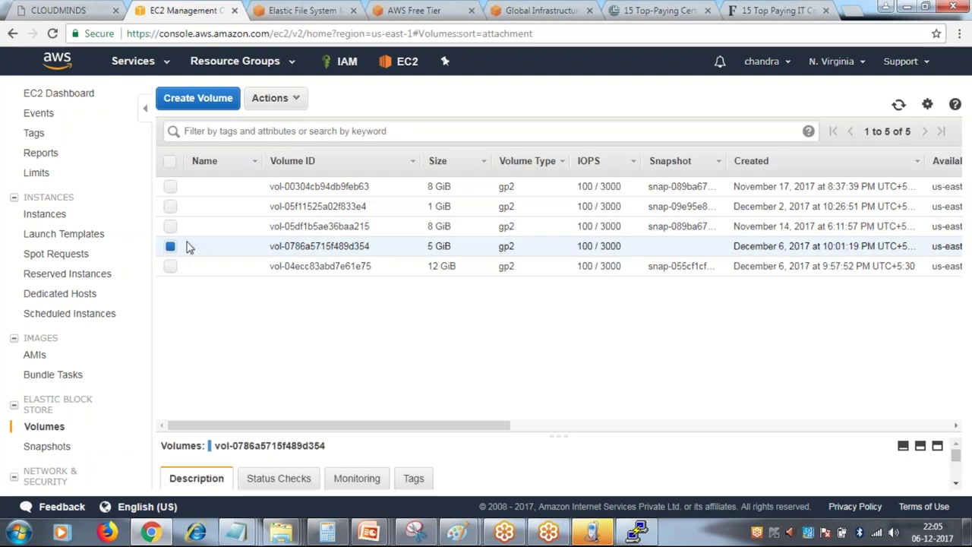
click(295, 105)
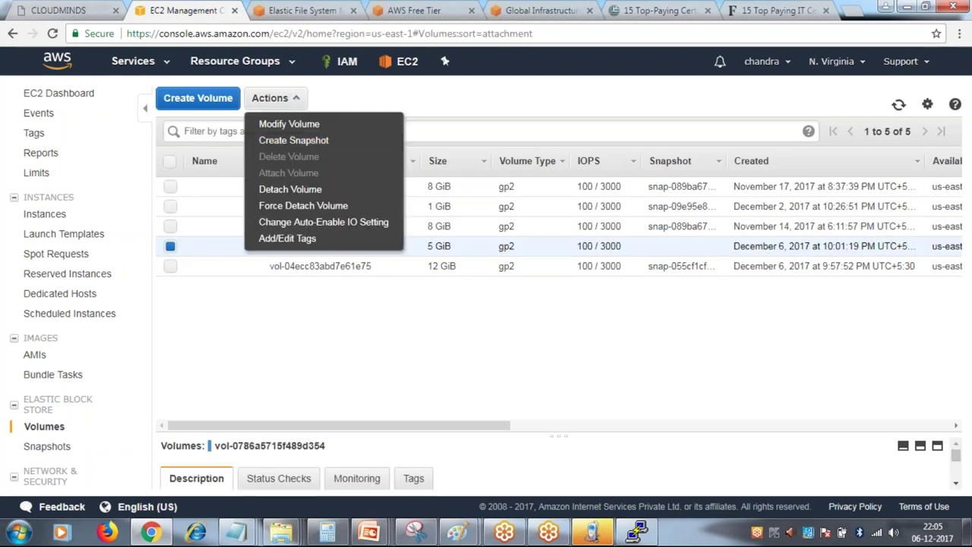
click(297, 126)
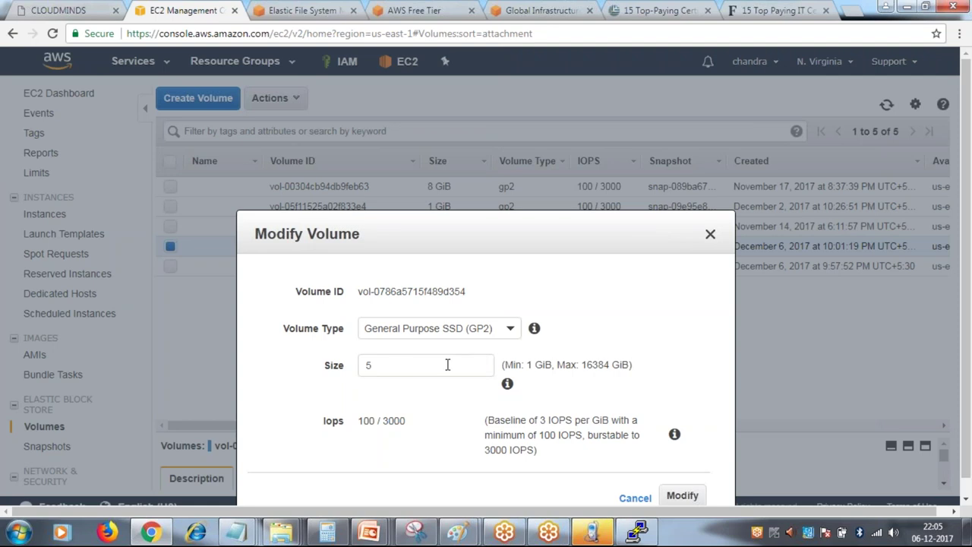
double_click(417, 369)
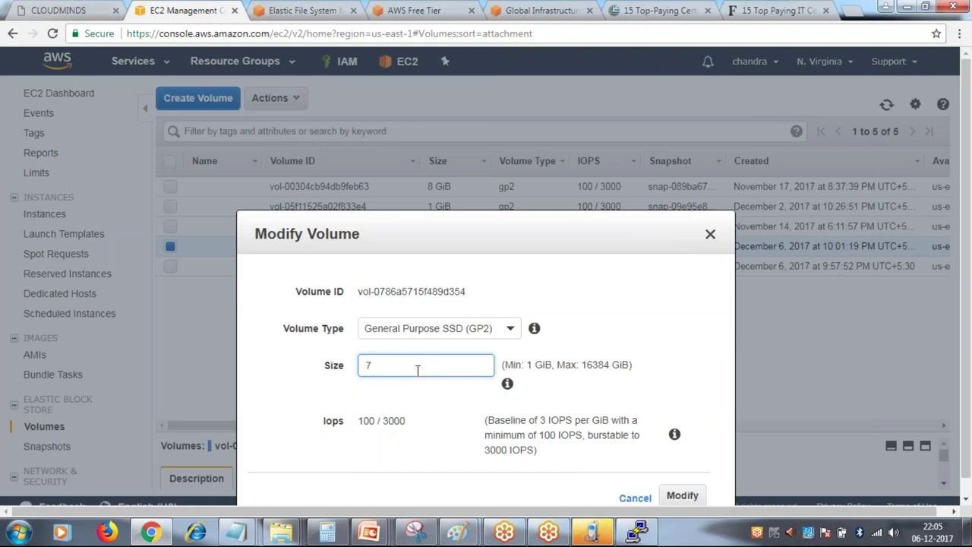
click(679, 319)
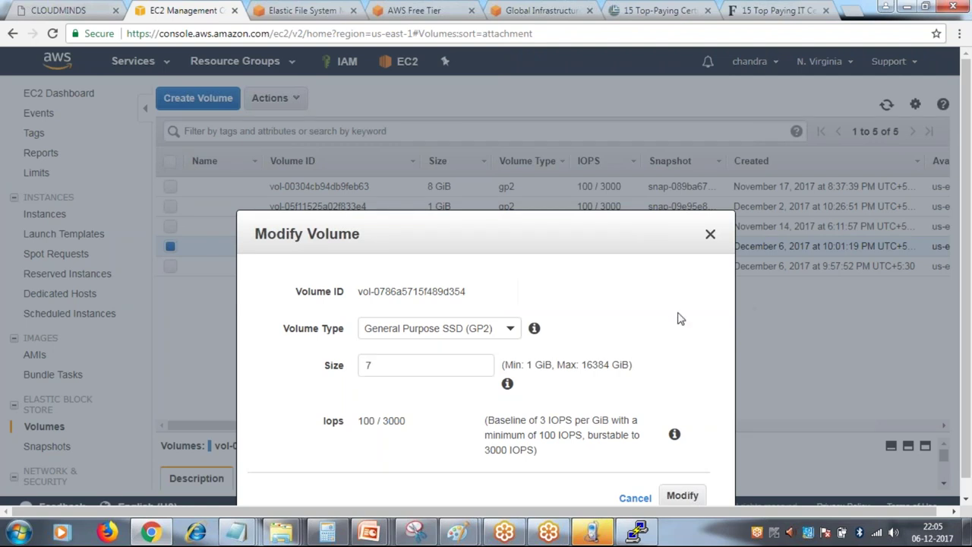
click(682, 496)
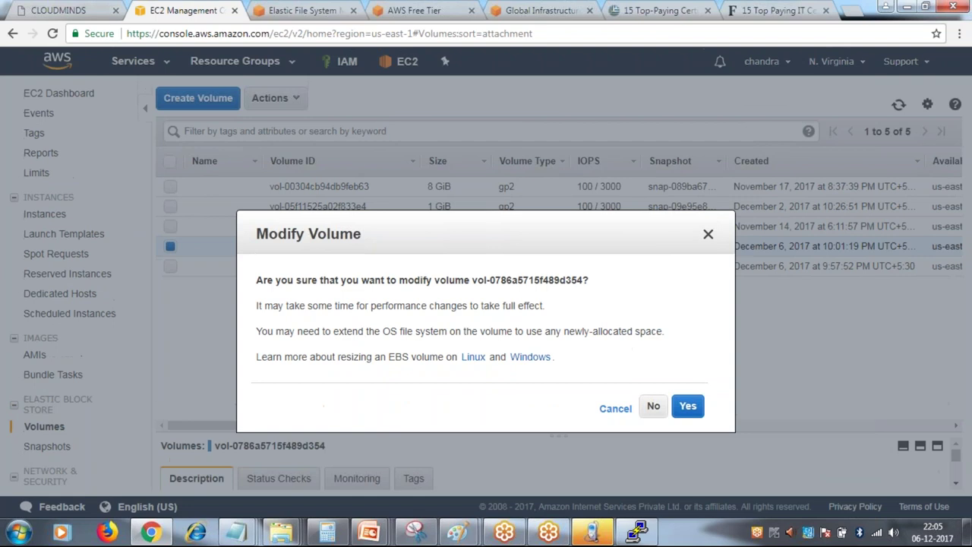
click(687, 407)
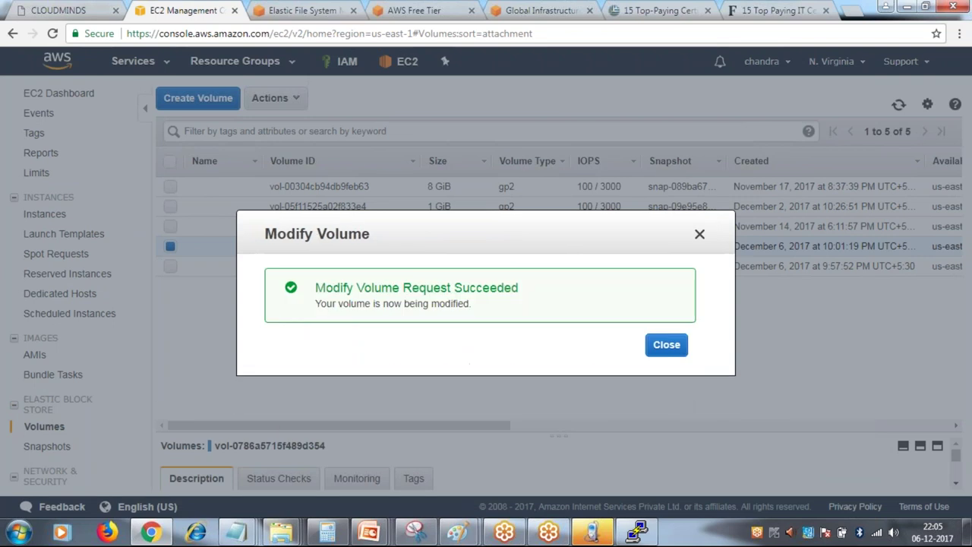
click(666, 344)
Refresh the volumes list and check the modified volume's size and state
drag(514, 427, 744, 423)
click(899, 104)
drag(456, 425, 605, 425)
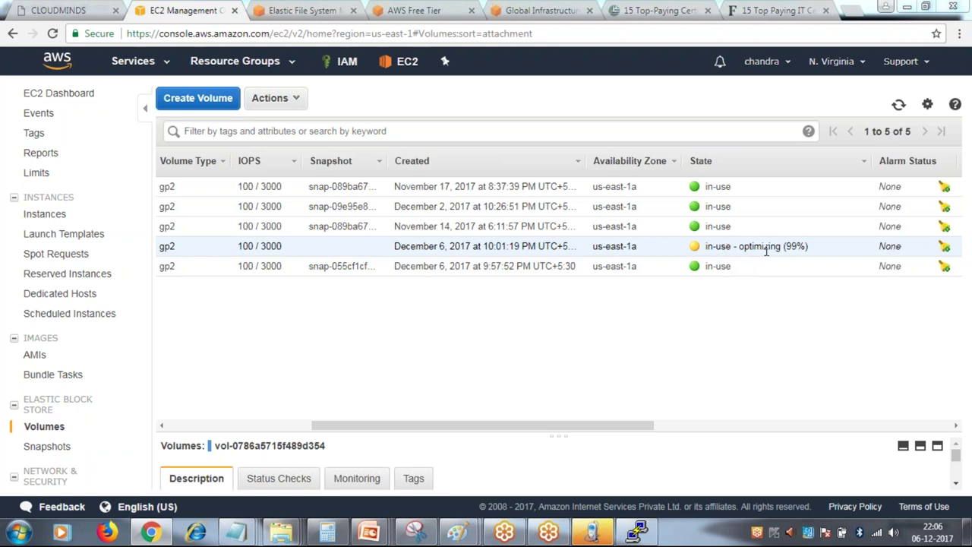
click(898, 107)
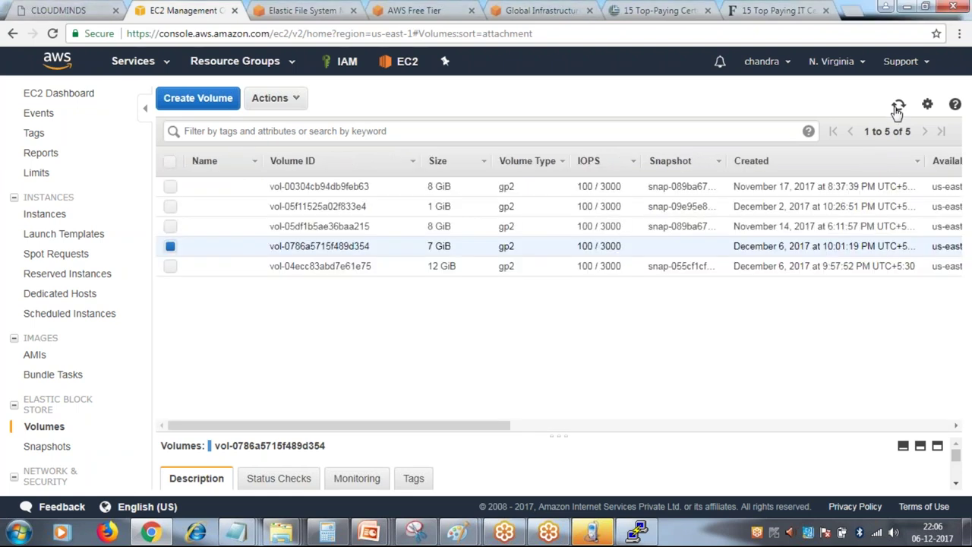
drag(501, 427, 668, 434)
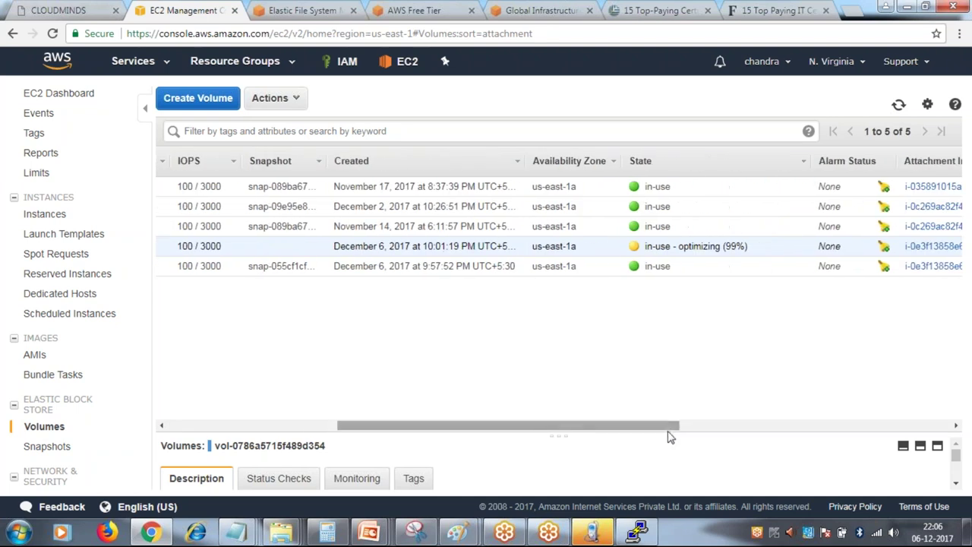
click(901, 106)
Switch back to the PuTTY session and list the disks again with fdisk -l
click(636, 532)
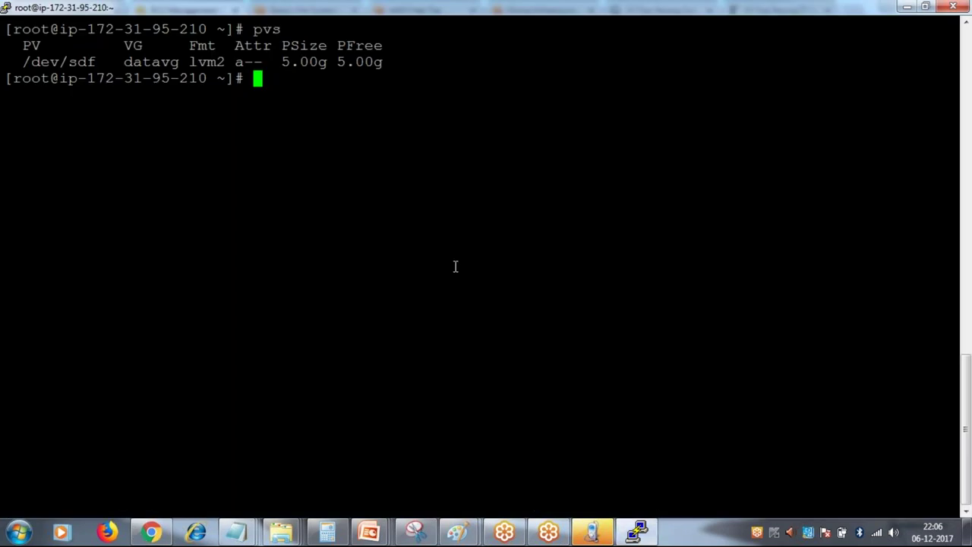
text(fdisk )
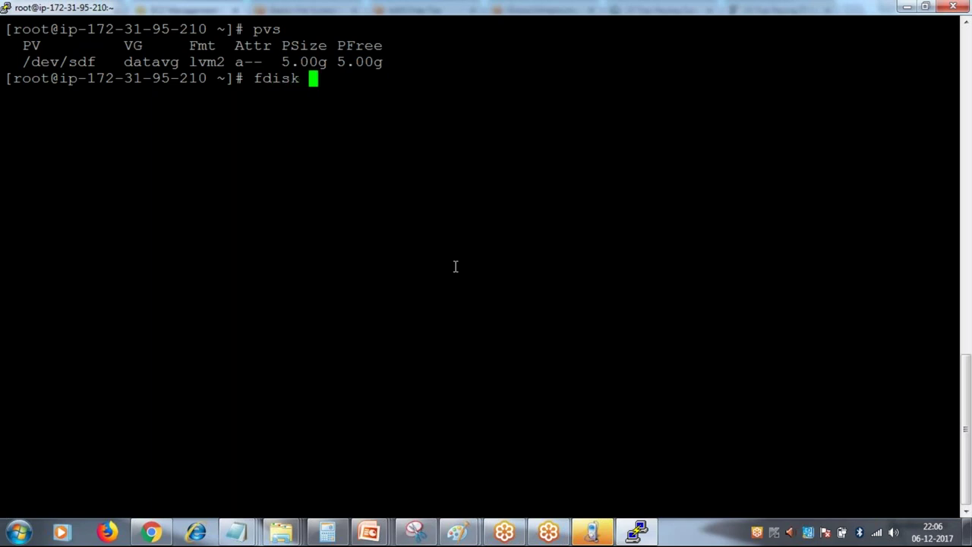
text(-l)
key(Return)
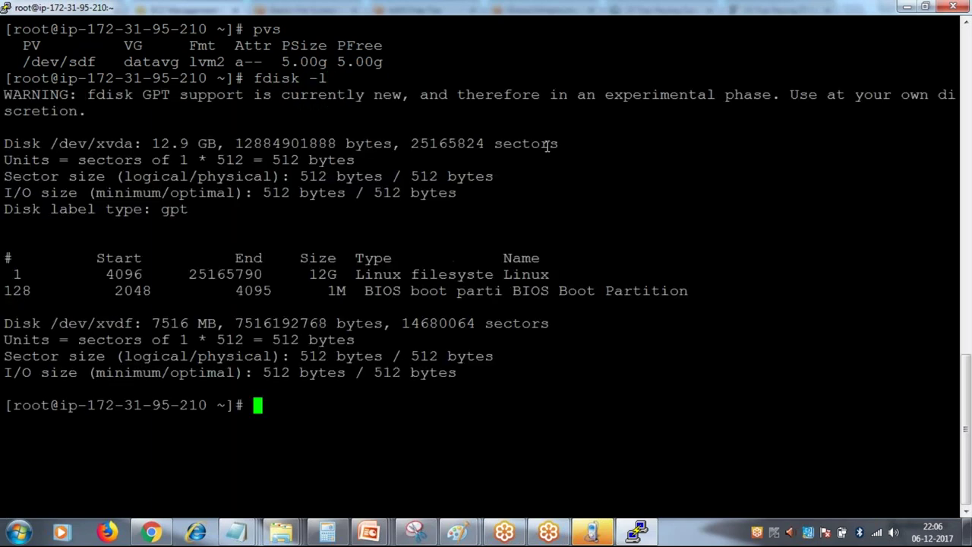
Compare the /dev/xvda and /dev/xvdf sizes in the latest fdisk output with those in the first listing
drag(143, 326, 218, 325)
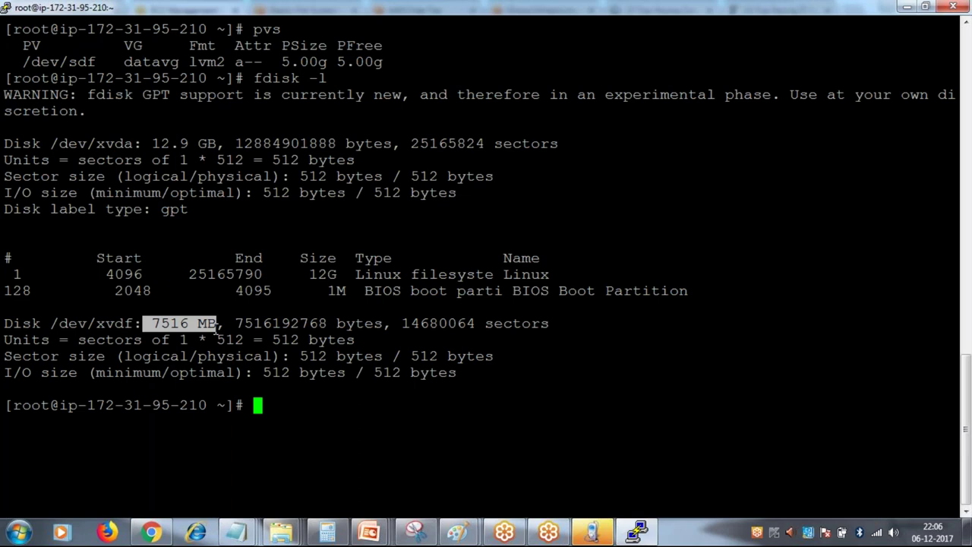
scroll(256, 334, up, 7)
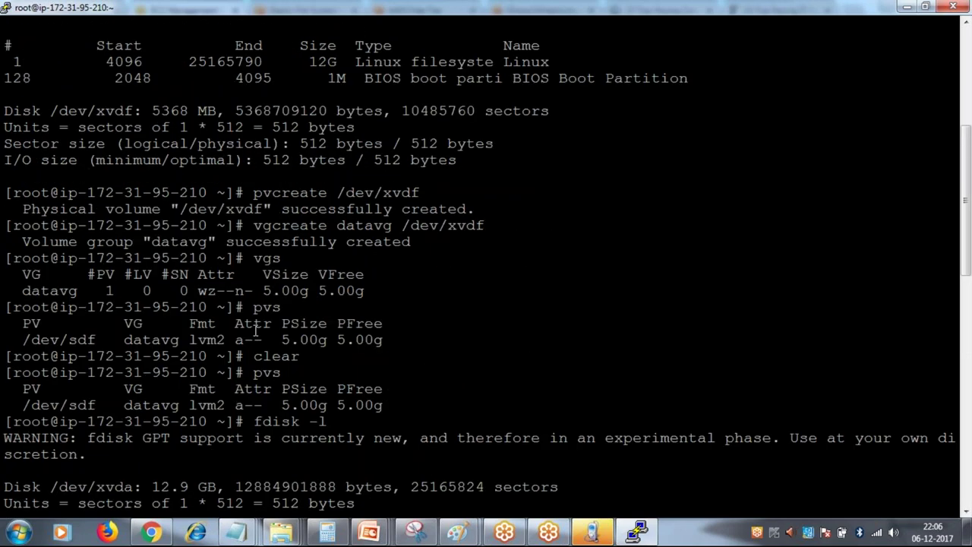
drag(154, 111, 216, 113)
scroll(215, 116, up, 5)
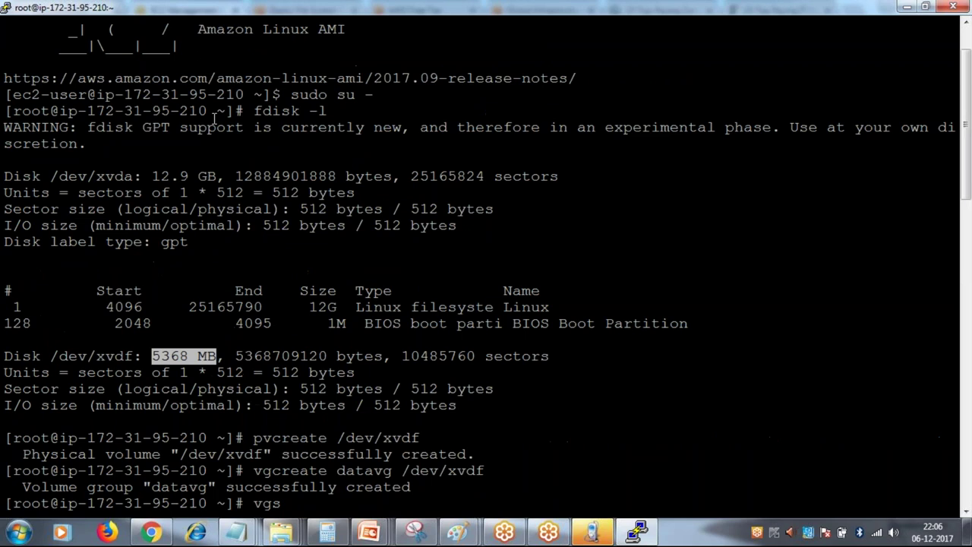
drag(154, 176, 206, 176)
drag(153, 353, 207, 357)
click(232, 375)
scroll(224, 357, down, 5)
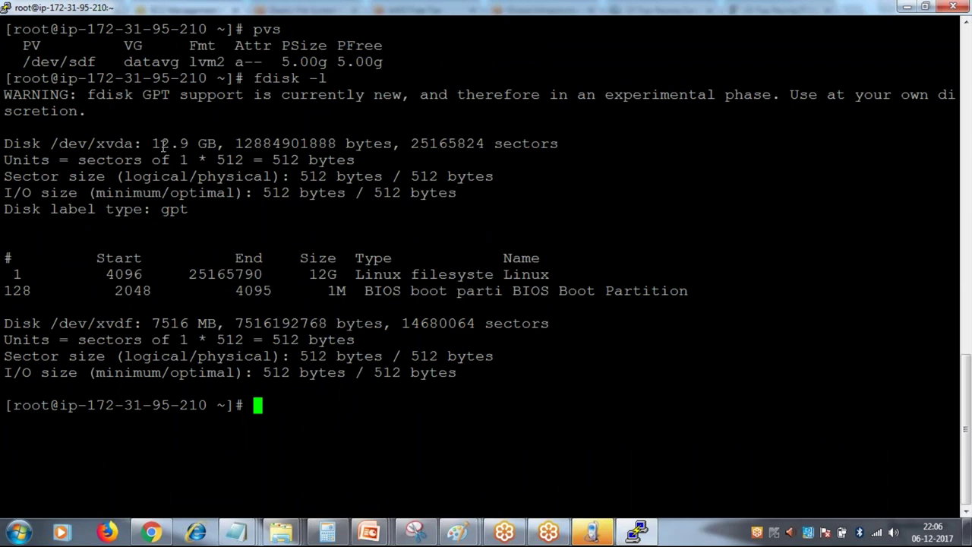
drag(151, 142, 217, 143)
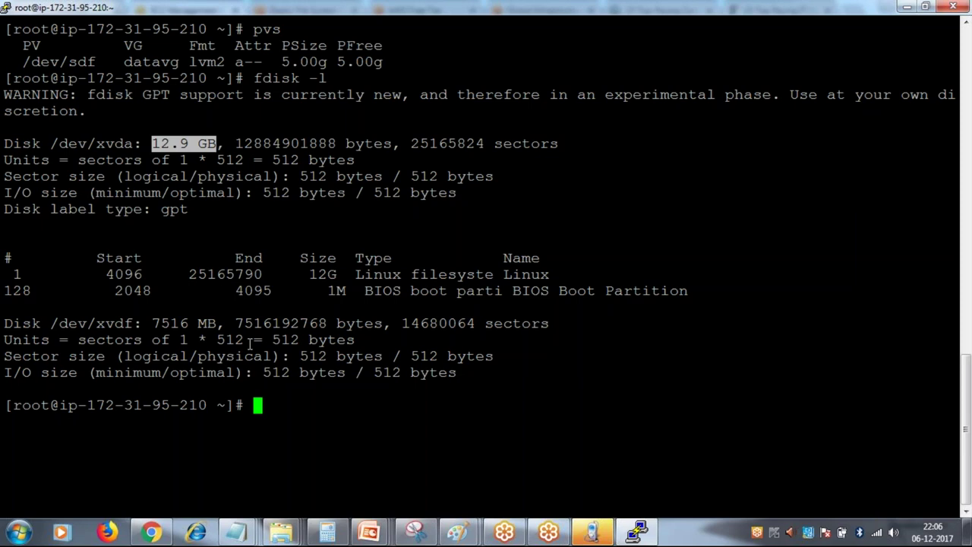
drag(153, 324, 213, 325)
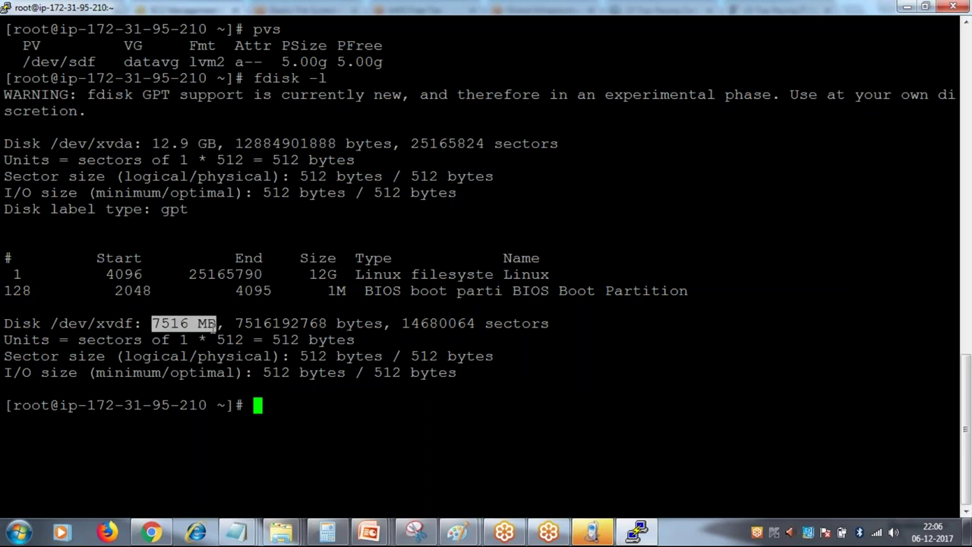
List the physical volumes with pvs and compare the /dev/sdf size with the disk size reported by fdisk
click(373, 397)
text(pvs)
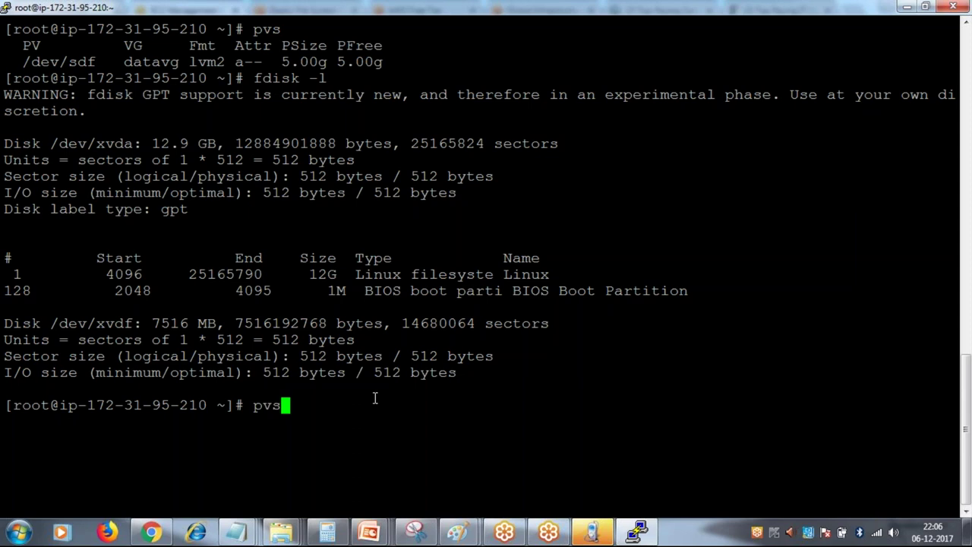
key(Return)
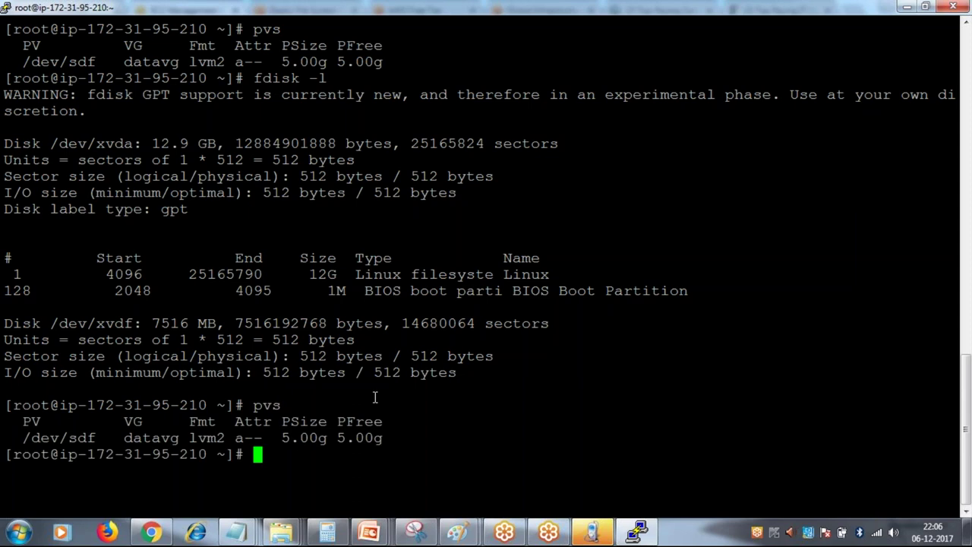
drag(295, 439, 346, 437)
click(378, 448)
drag(155, 323, 217, 323)
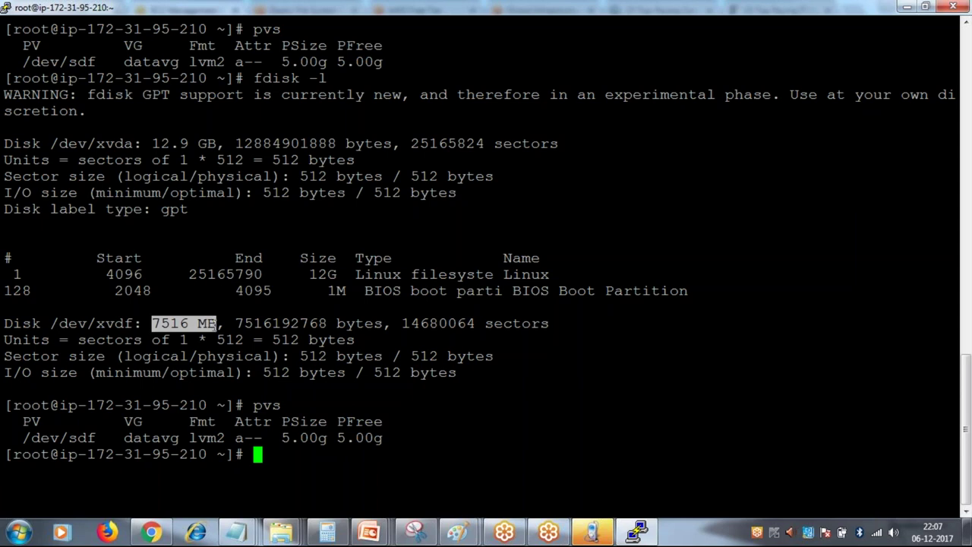
click(37, 454)
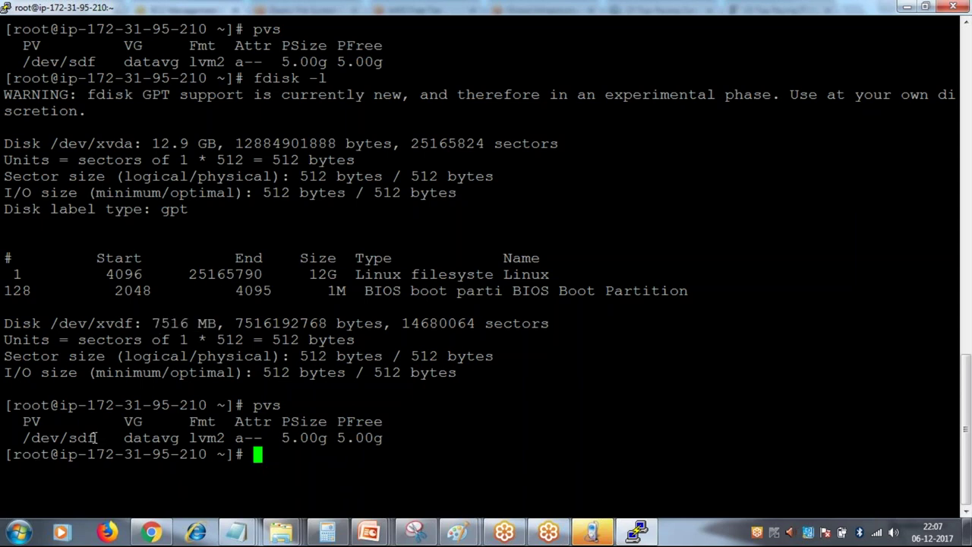
drag(94, 438, 30, 438)
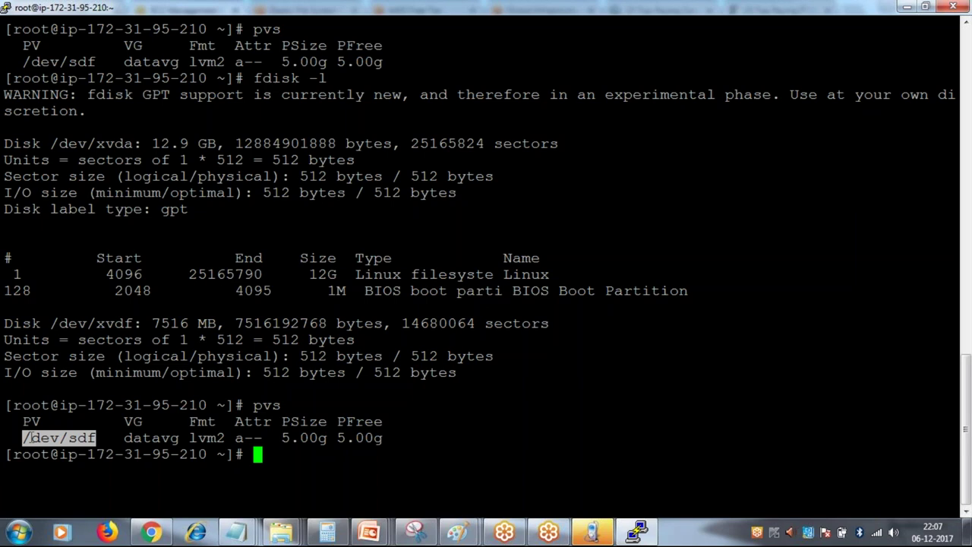
Resize the LVM physical volume to the enlarged disk with pvresize /dev/sdf
click(344, 459)
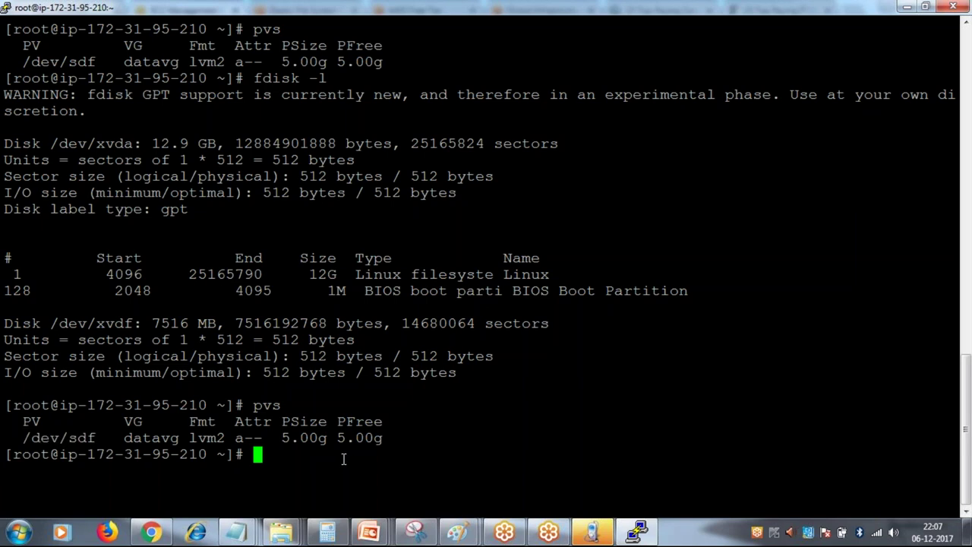
text(pvres)
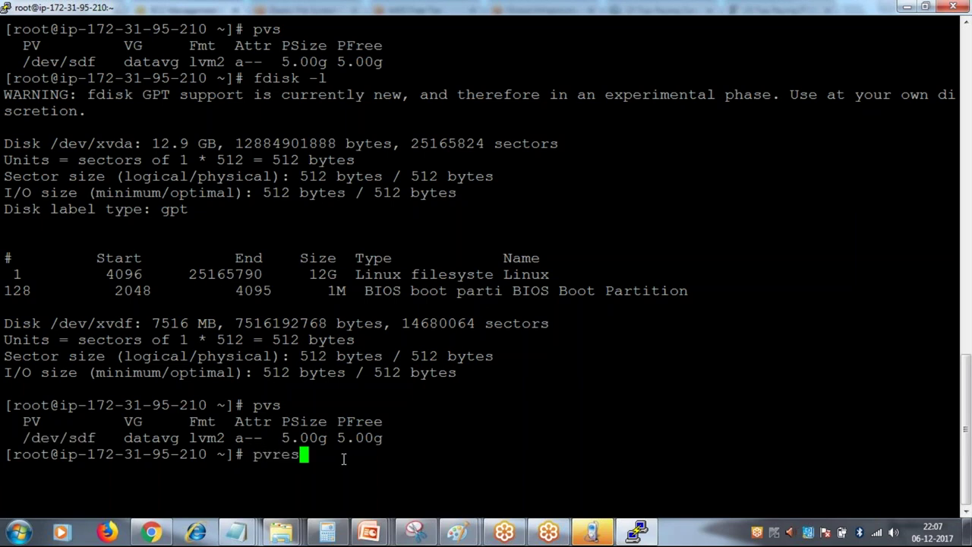
text(ize)
double_click(49, 437)
right_click(49, 432)
key(Return)
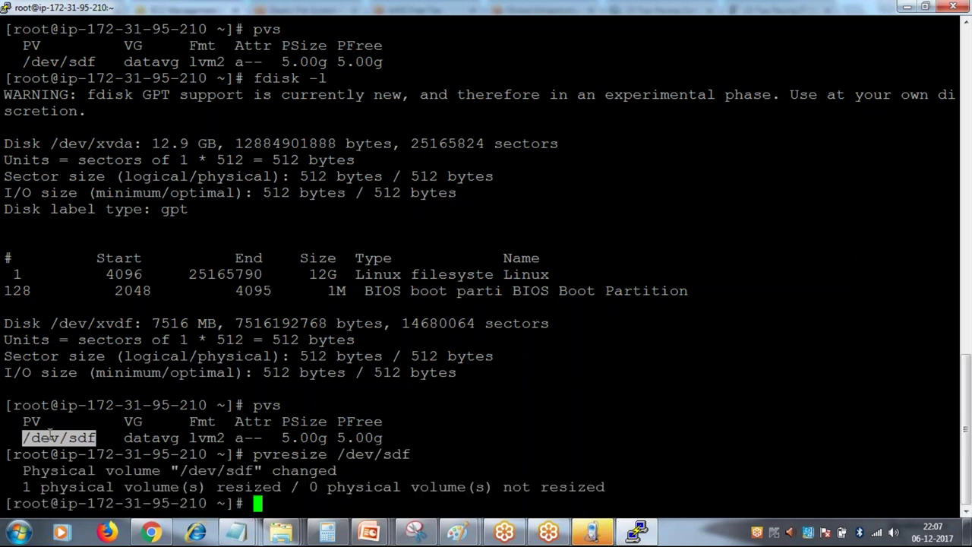
drag(22, 487, 286, 488)
Run pvs again and compare the physical volume's total and free size before and after the resize
click(491, 451)
text(pvs)
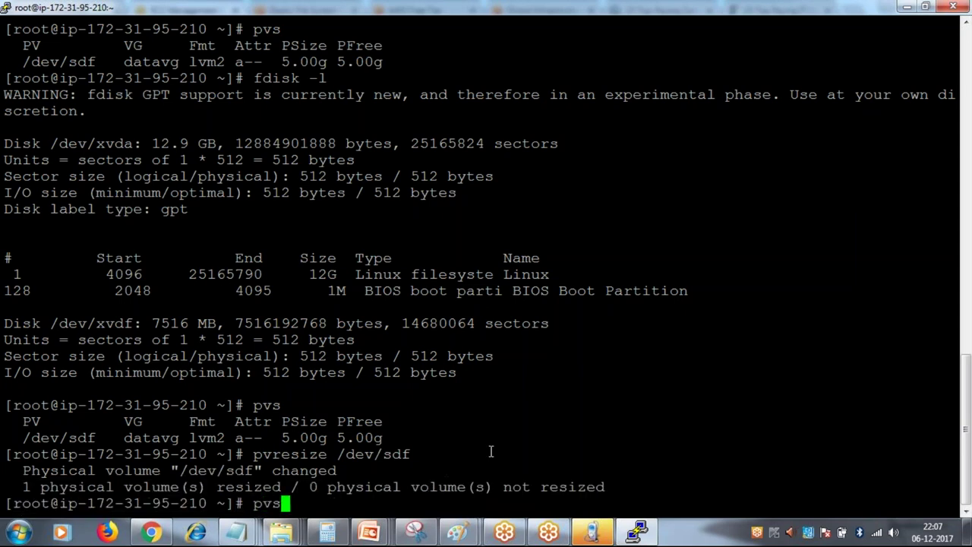
key(Return)
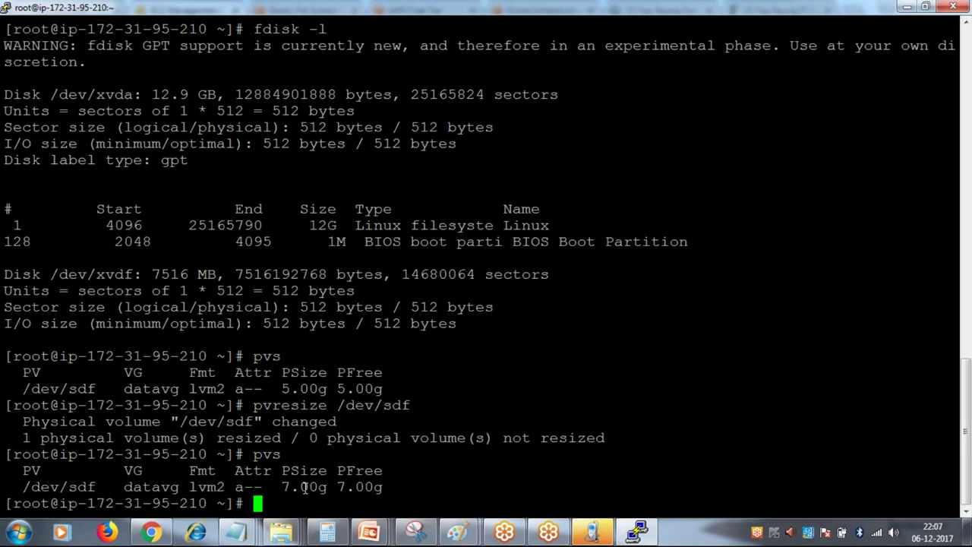
drag(283, 489, 380, 494)
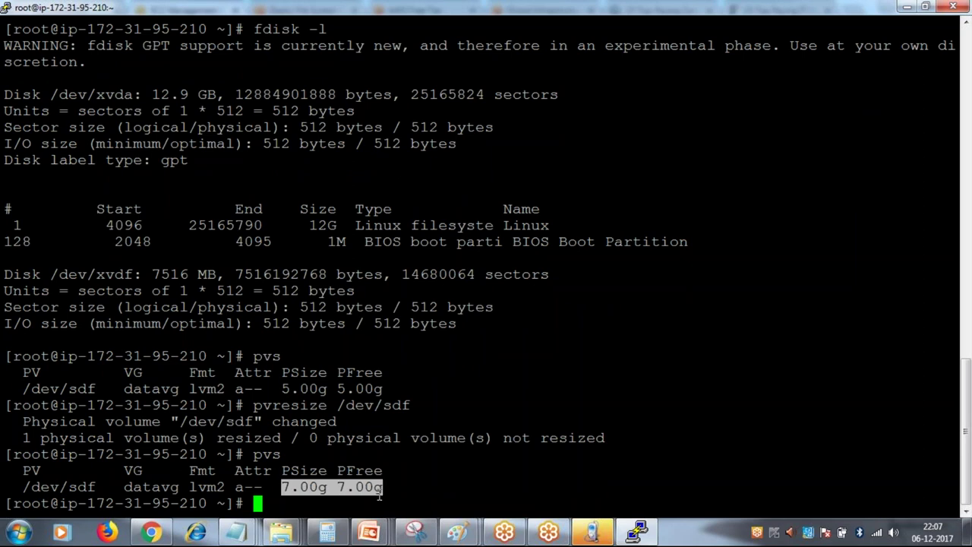
drag(284, 389, 390, 391)
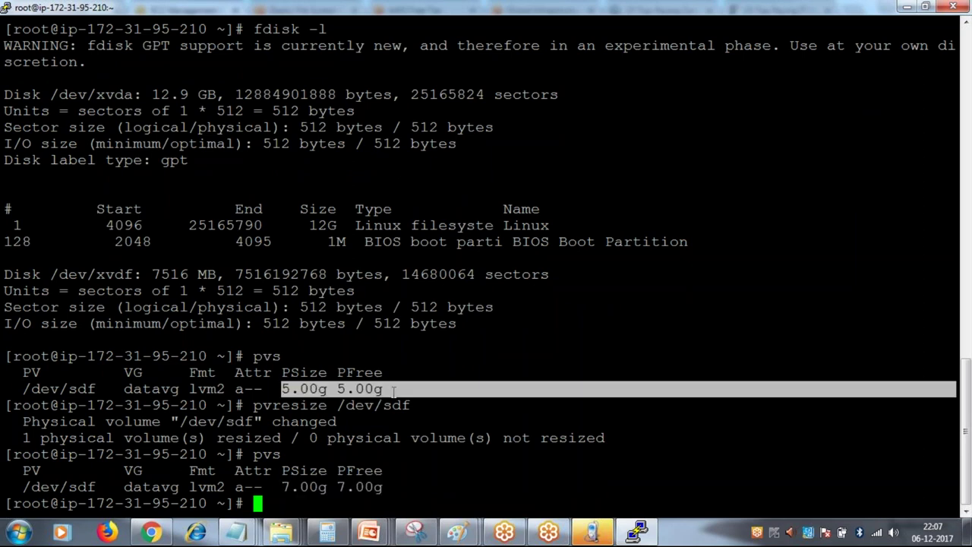
drag(291, 488, 375, 471)
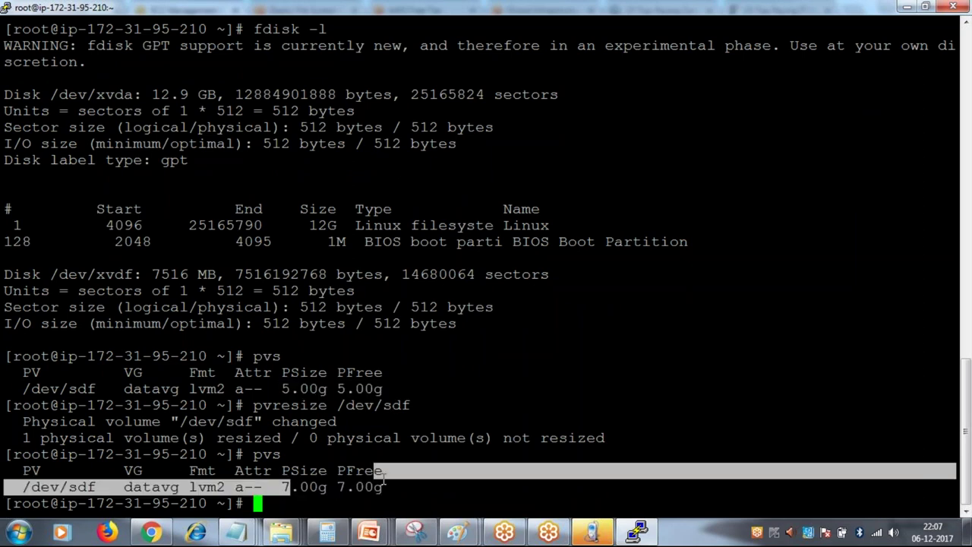
Switch from the terminal to the EC2 Management Console in Chrome
click(438, 482)
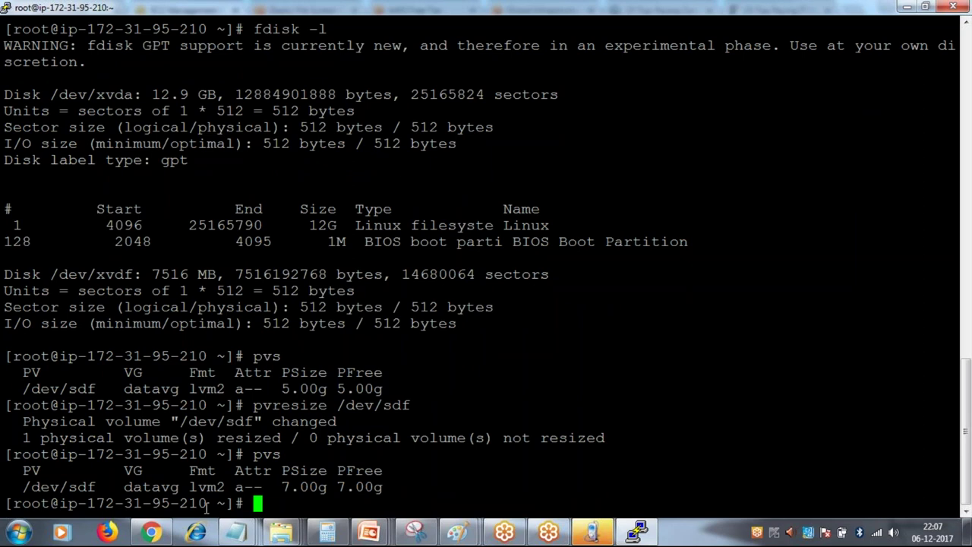
mouse_move(150, 535)
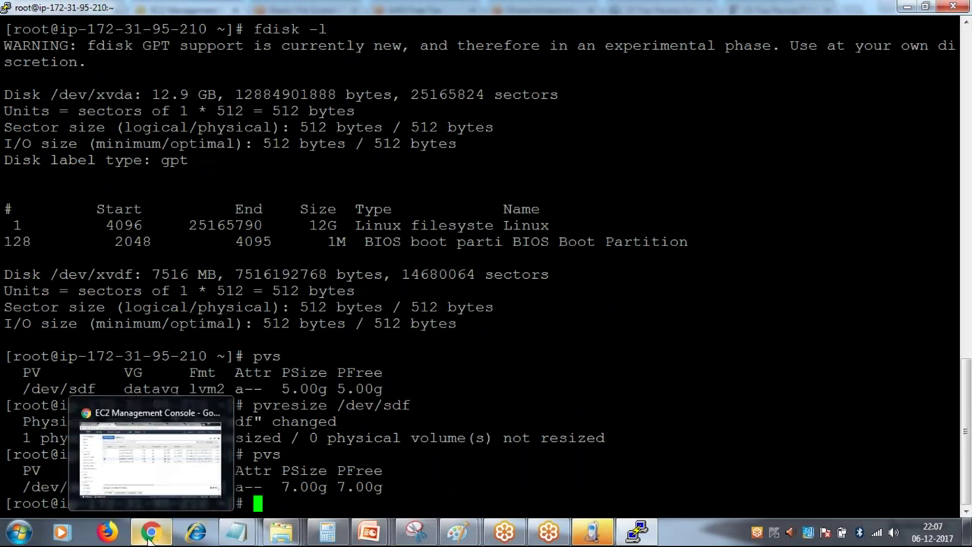
click(158, 490)
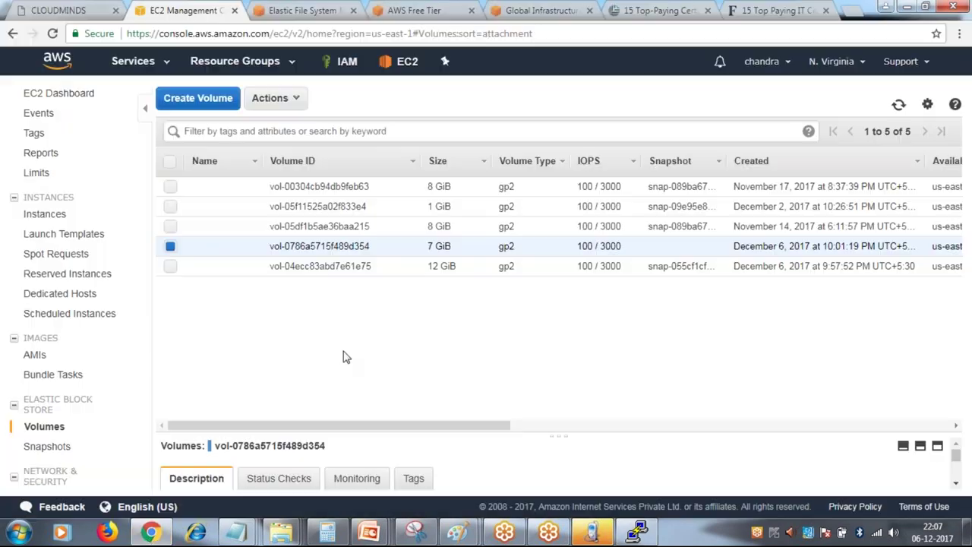
click(293, 102)
click(319, 131)
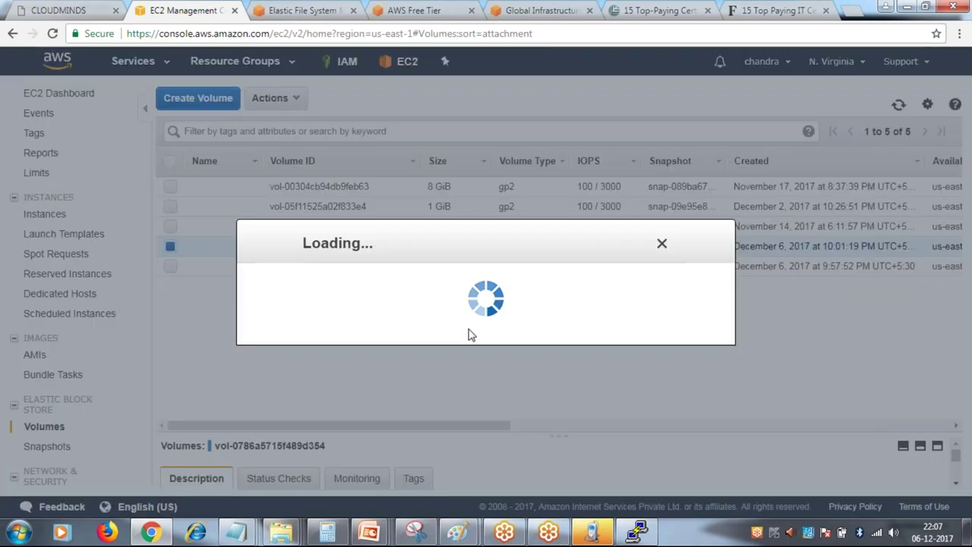
double_click(395, 365)
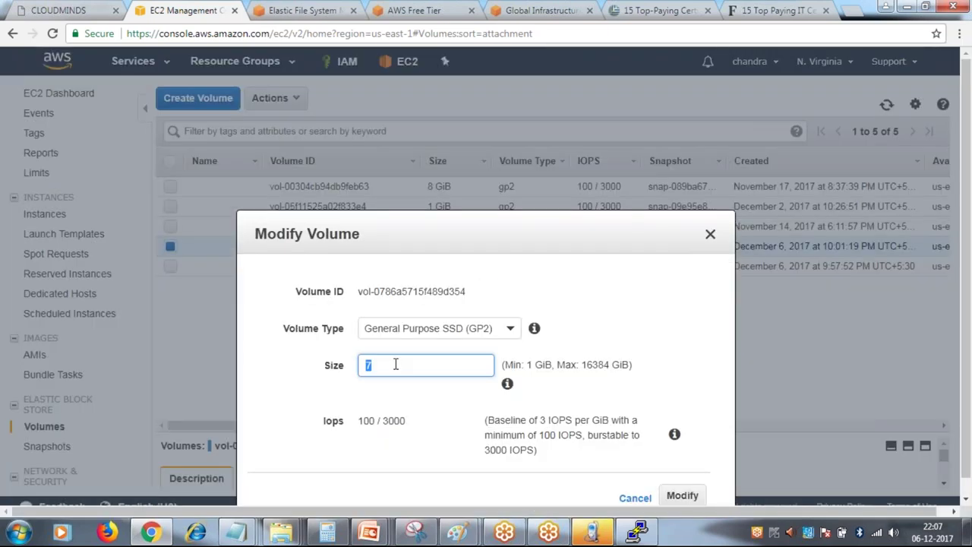
text(9)
click(710, 234)
Refresh the volumes list and check the state of the selected 7 GiB volume
click(673, 427)
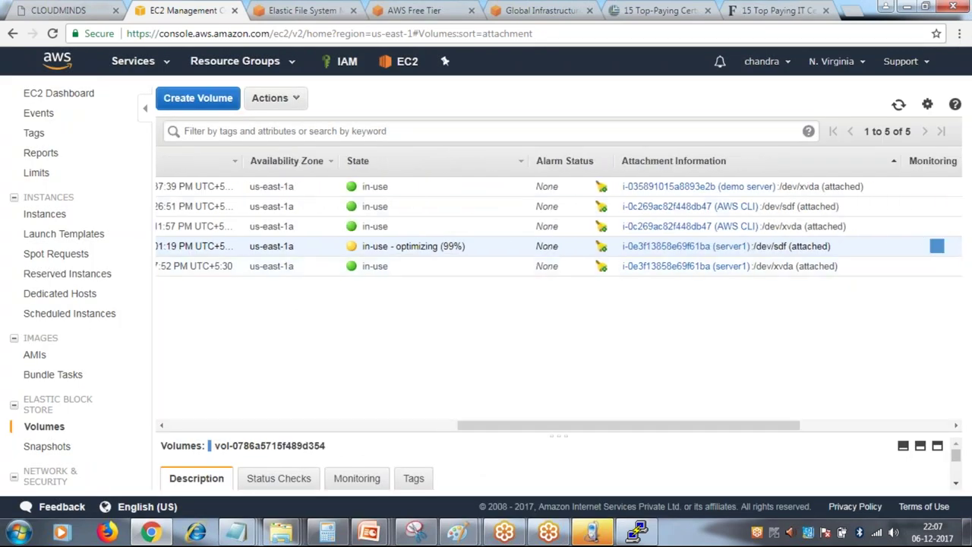
click(898, 104)
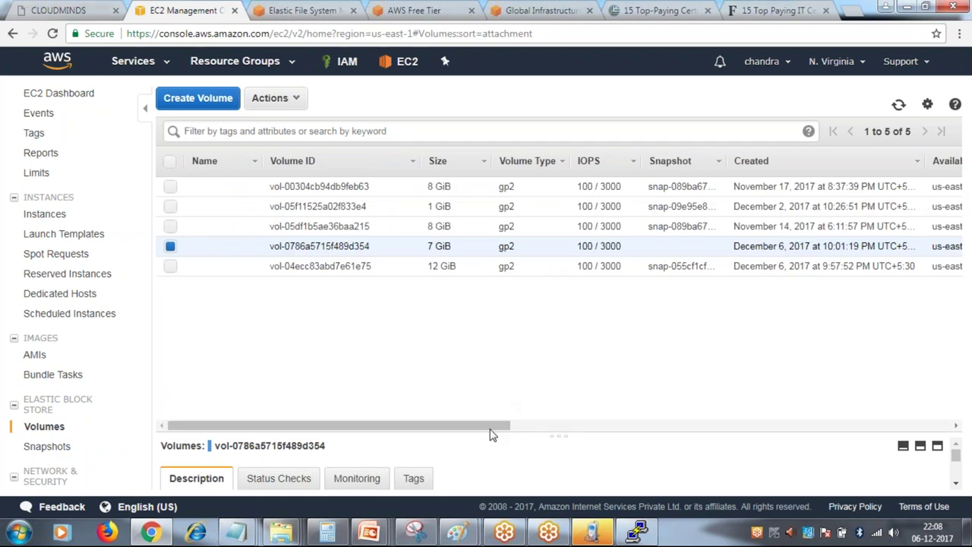
click(588, 425)
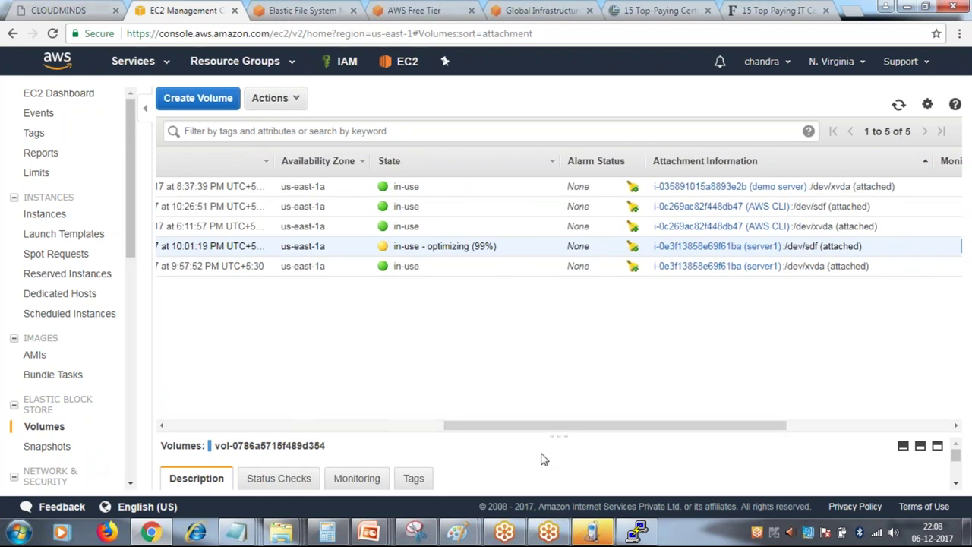
drag(549, 427, 253, 419)
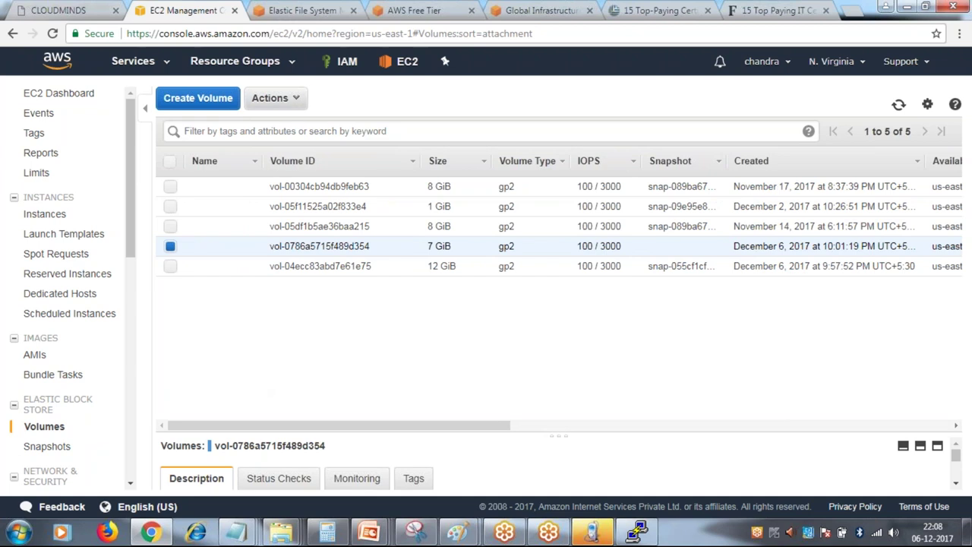
Try to modify the selected 7 GiB volume to a size of 9 GiB
click(287, 102)
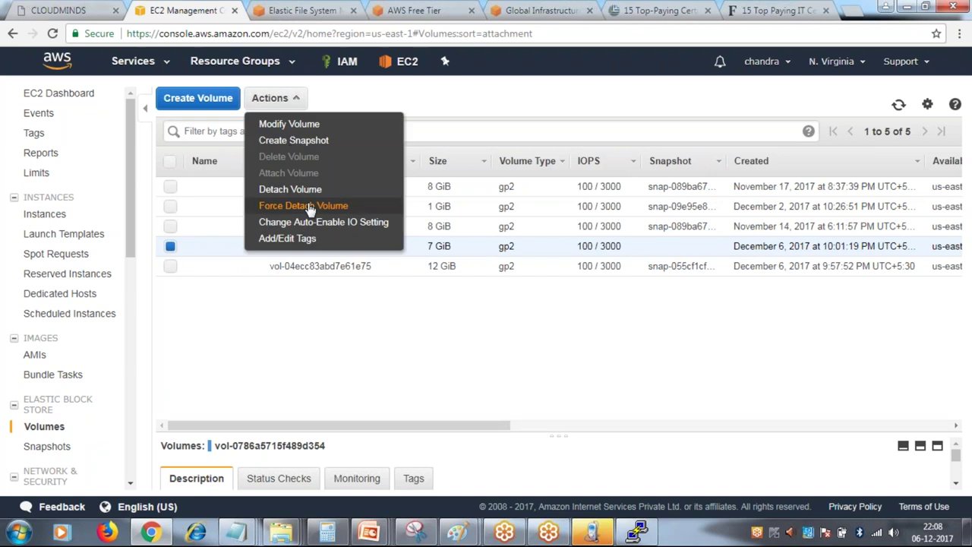
click(304, 122)
text(9)
scroll(675, 419, down, 1)
click(682, 478)
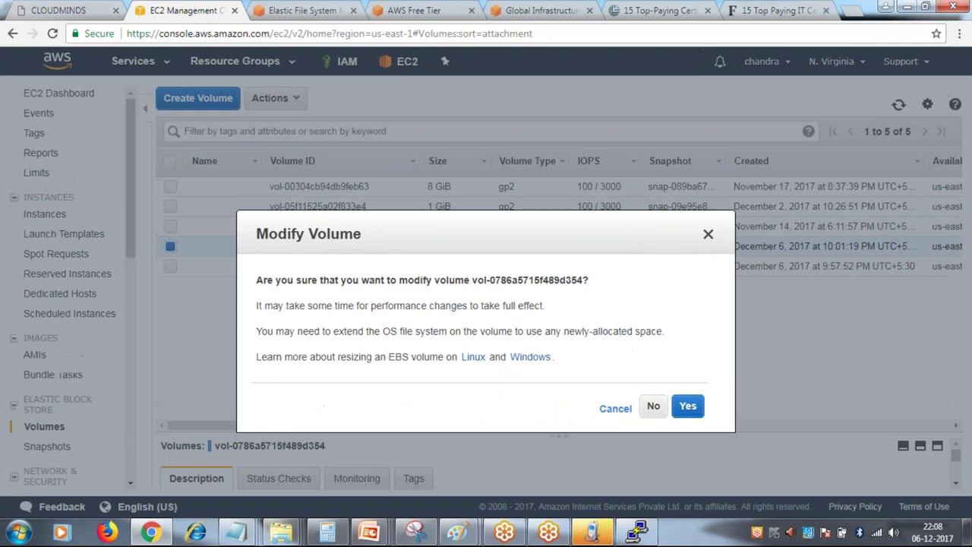
click(689, 408)
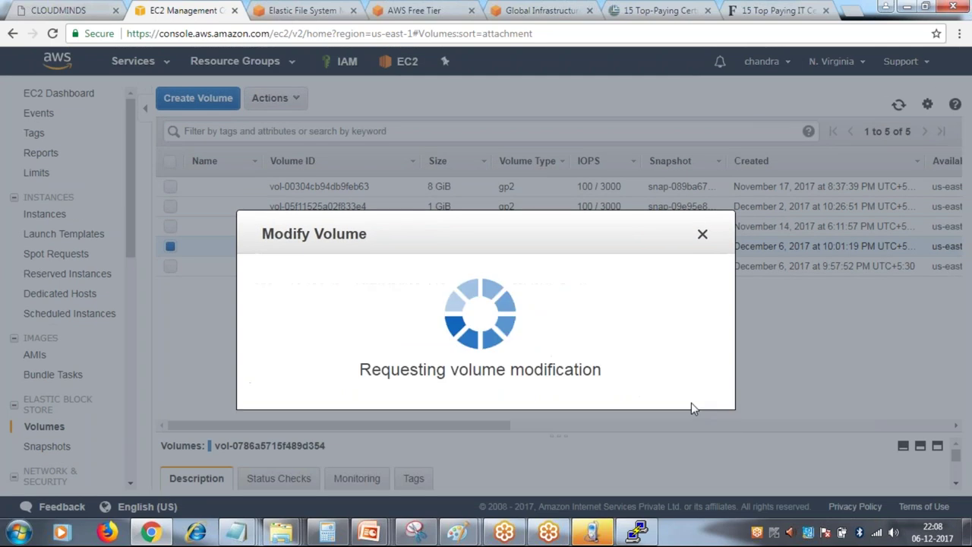
Retry the volume modification request from the error dialog and cancel it
drag(306, 302, 627, 325)
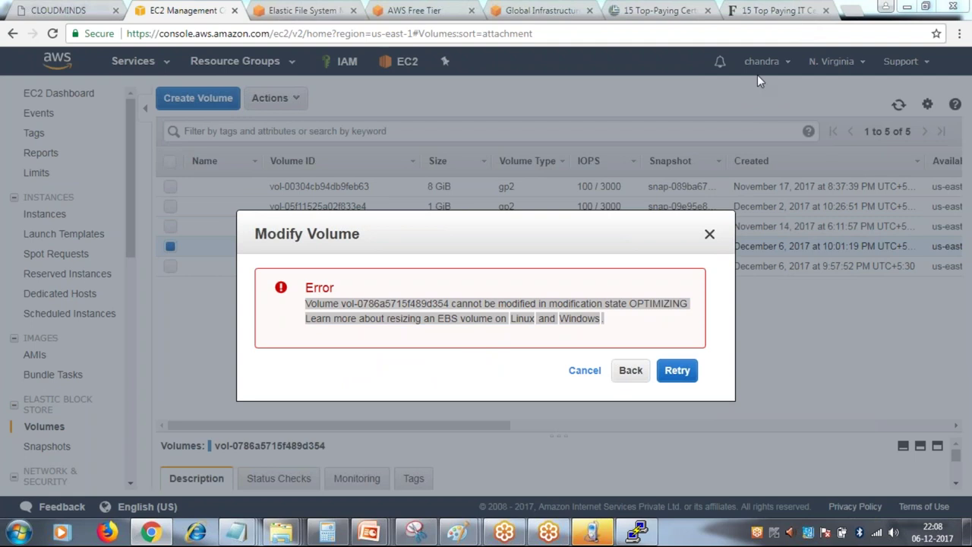
click(622, 333)
drag(474, 305, 678, 322)
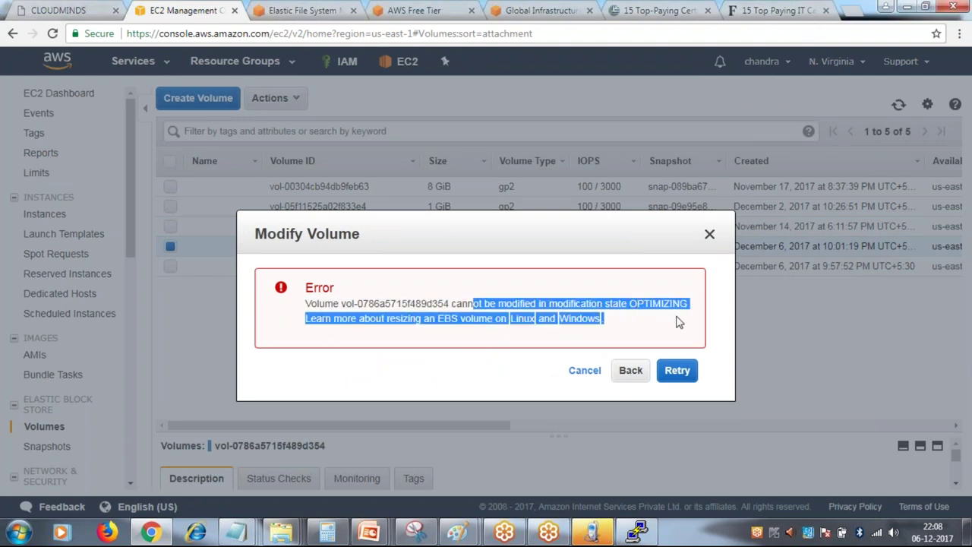
click(679, 372)
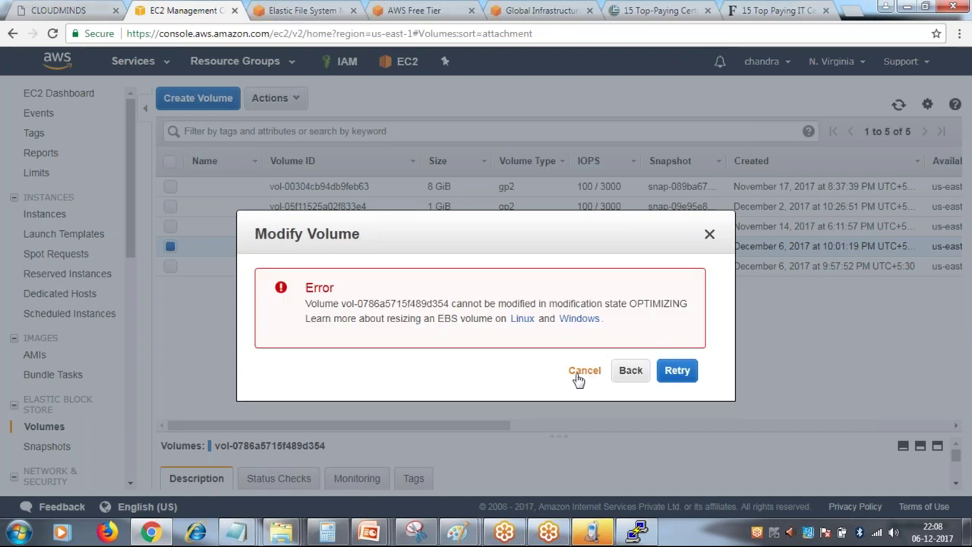
click(578, 378)
Check the 7 GiB volume's modification state in the volumes list again
drag(479, 425, 616, 425)
scroll(657, 389, right, 1)
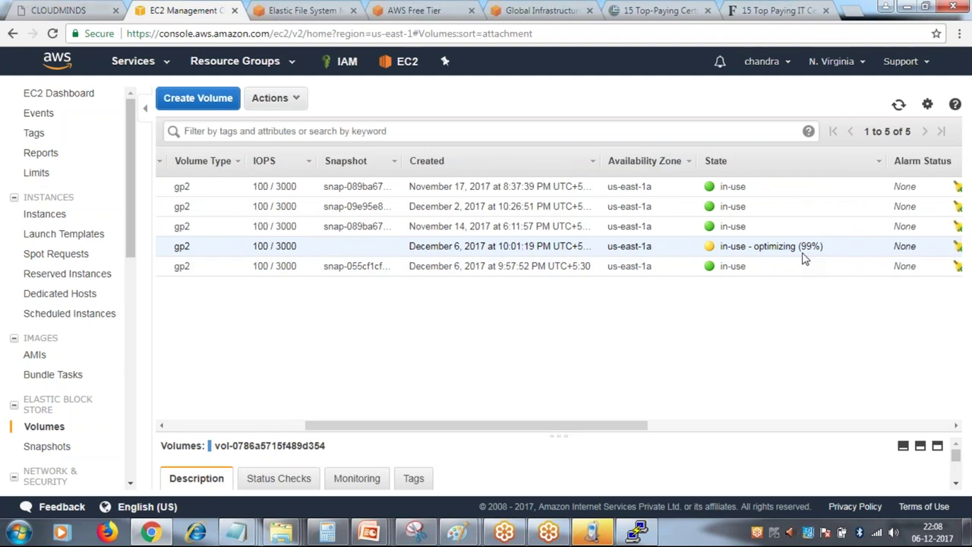
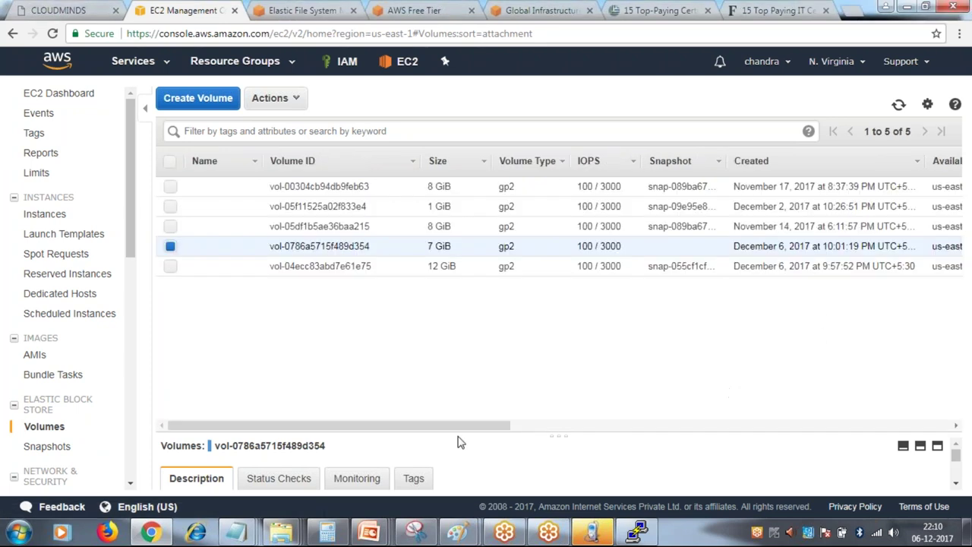
drag(481, 427, 645, 430)
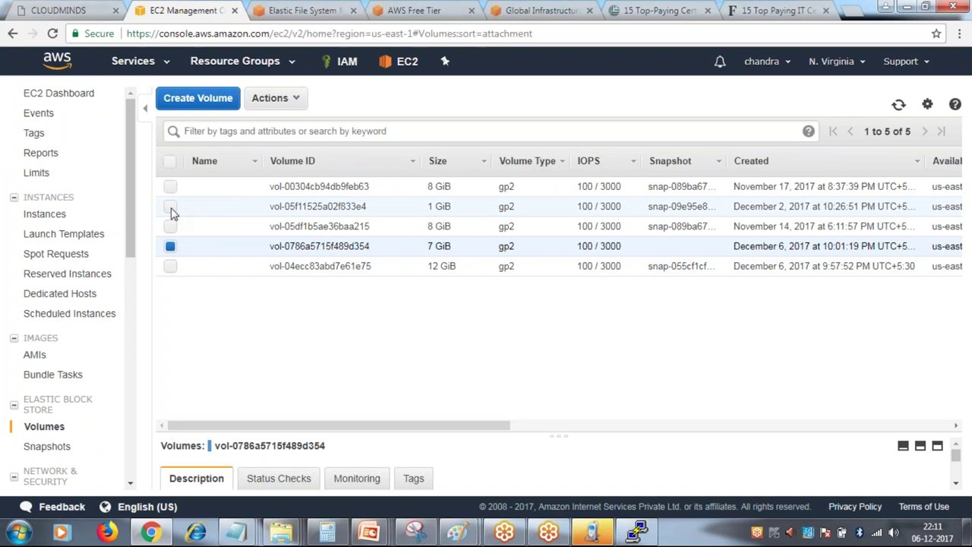
click(170, 246)
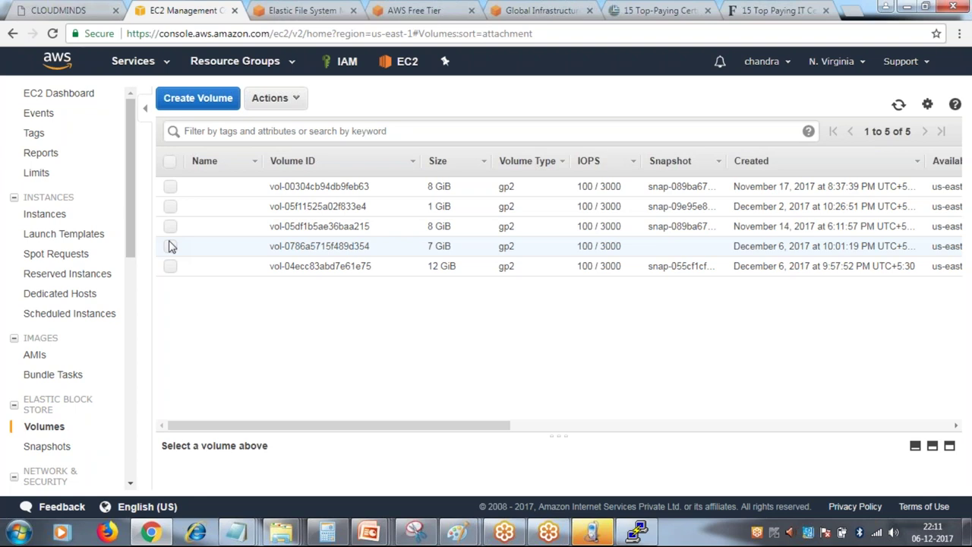
click(170, 251)
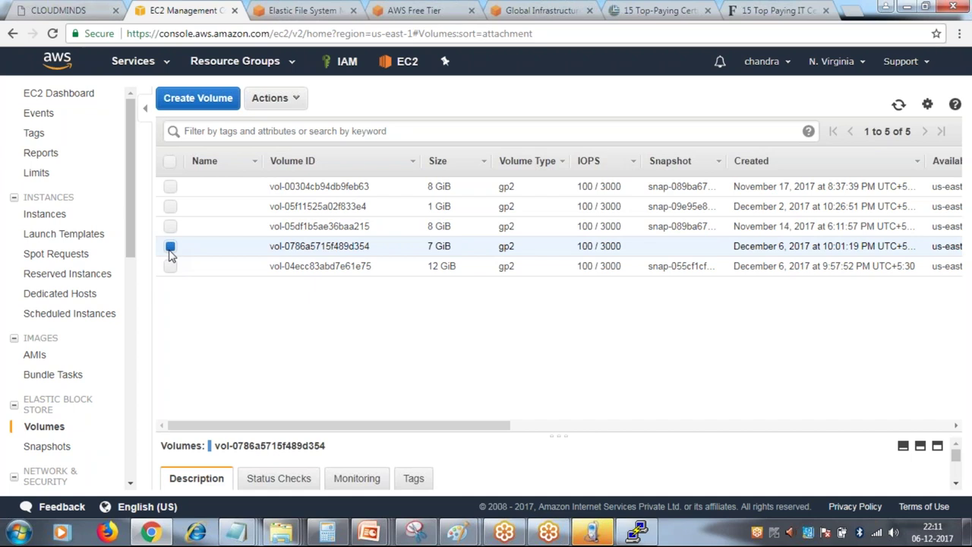
click(170, 251)
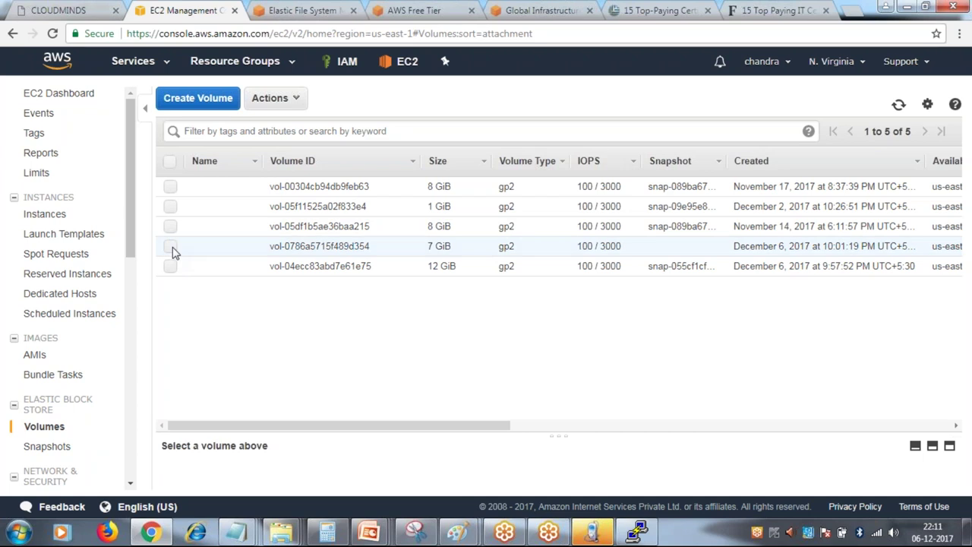
click(171, 249)
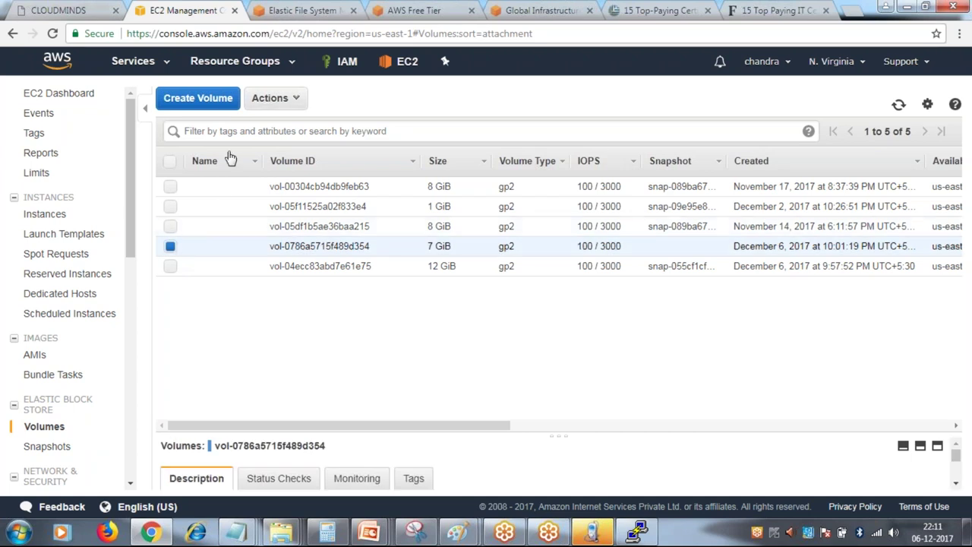
Create a snapshot of the selected 7 GiB volume with the name and description snap1
click(279, 101)
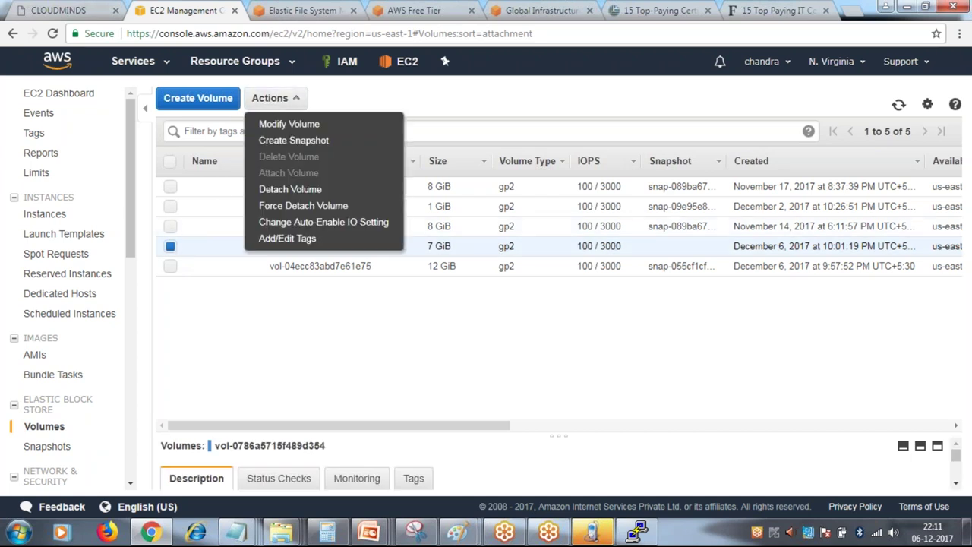
click(294, 141)
click(492, 266)
text(snap)
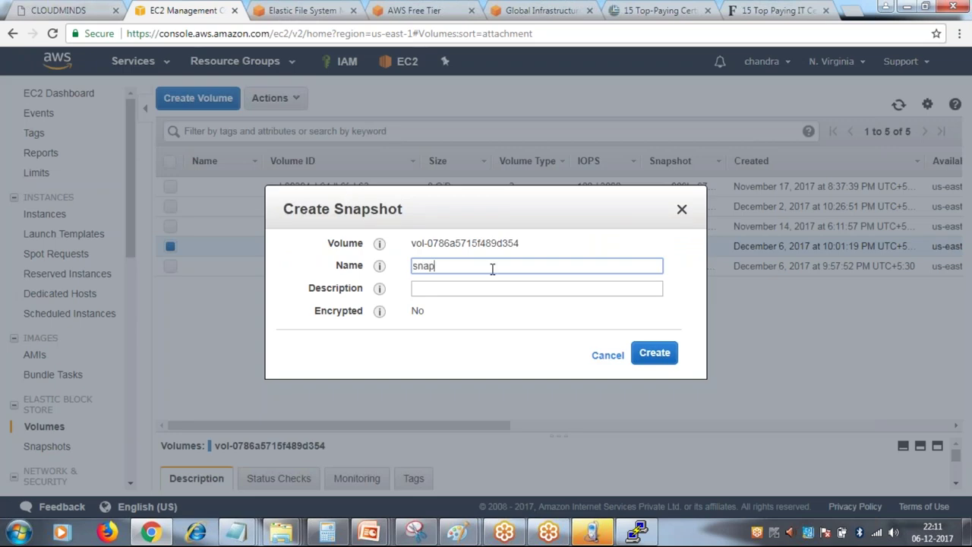
text(1)
double_click(425, 266)
key(ctrl+c)
click(460, 289)
key(ctrl+v)
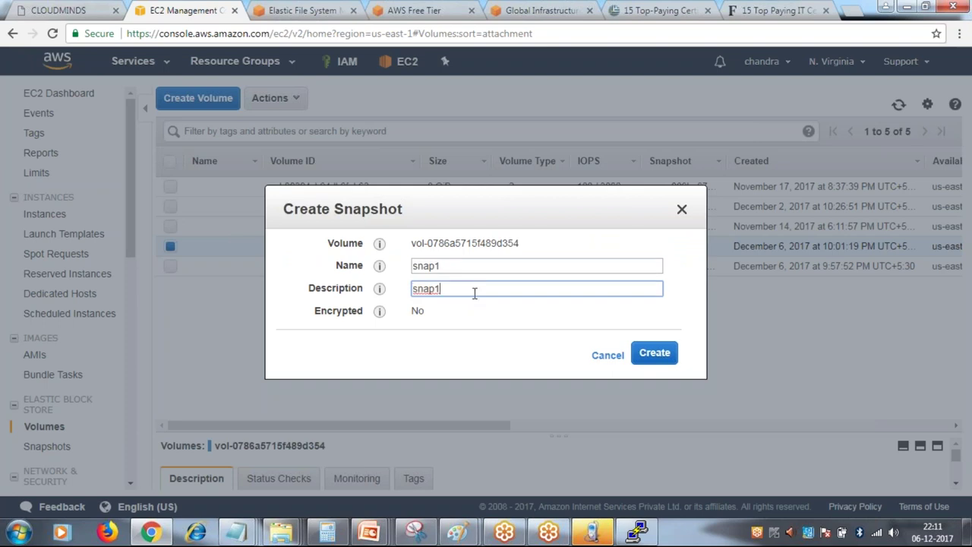
click(655, 352)
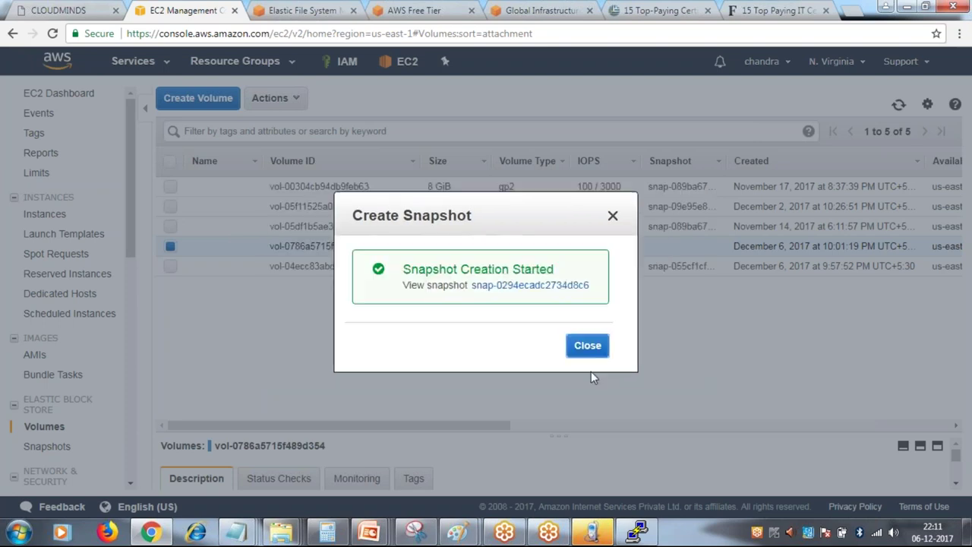
click(587, 346)
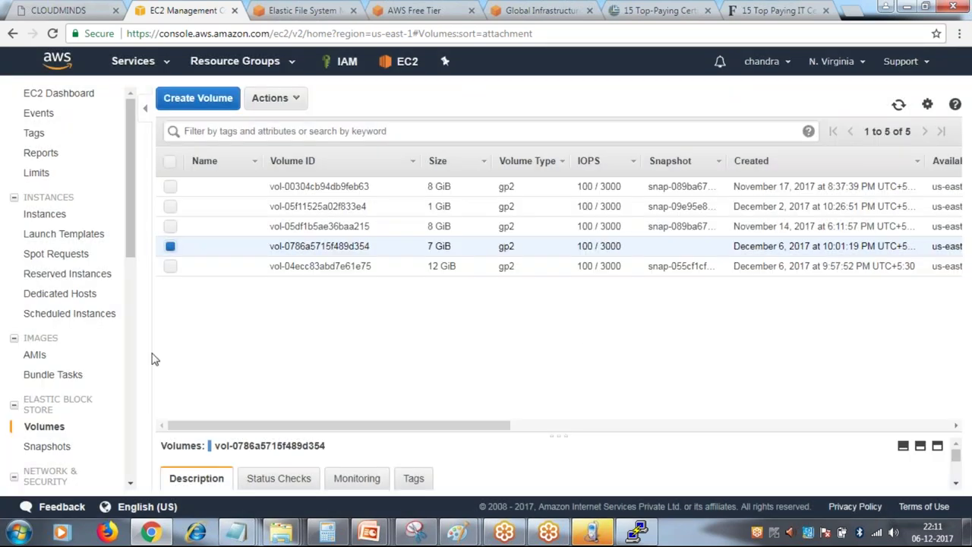
Show the public snapshots in the EC2 Snapshots list and browse through them
click(47, 447)
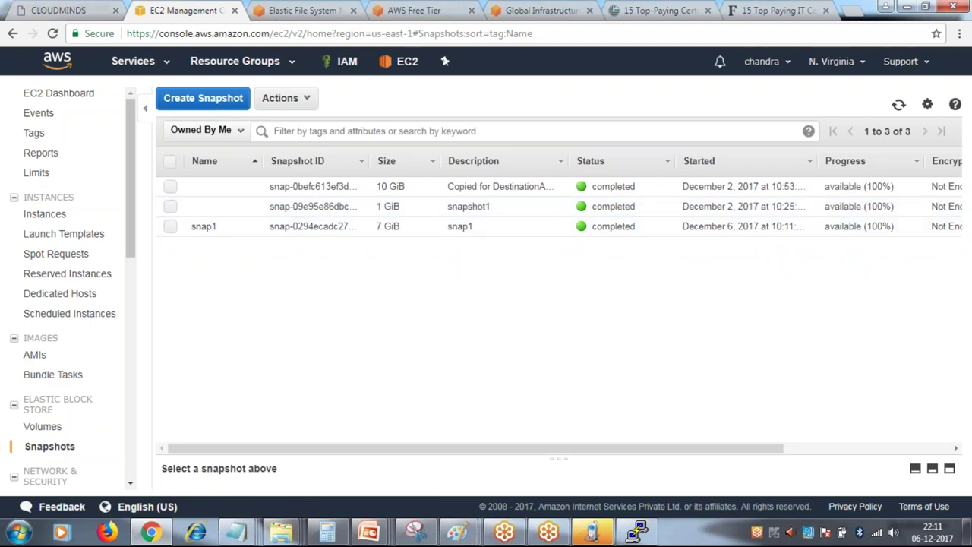
click(224, 130)
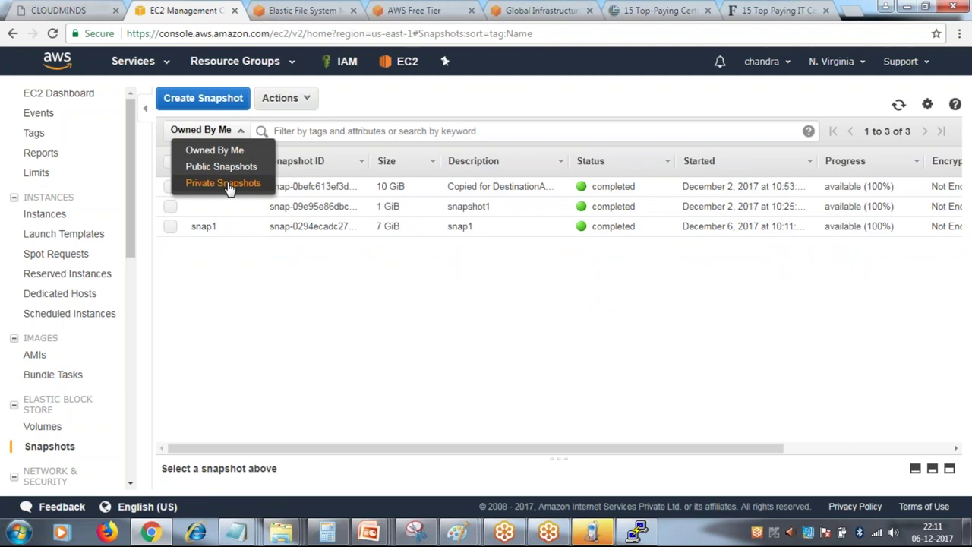
click(236, 167)
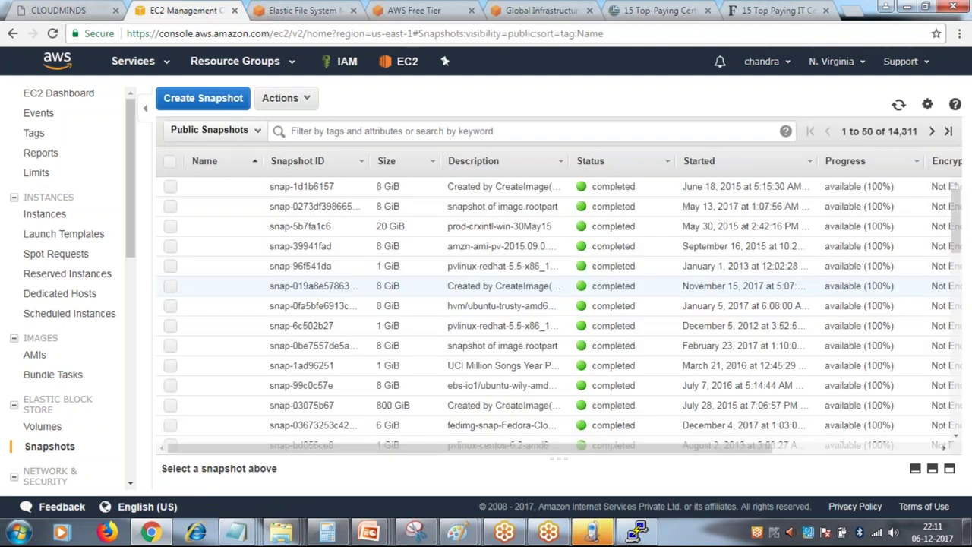
scroll(776, 284, down, 1)
scroll(776, 284, down, 1)
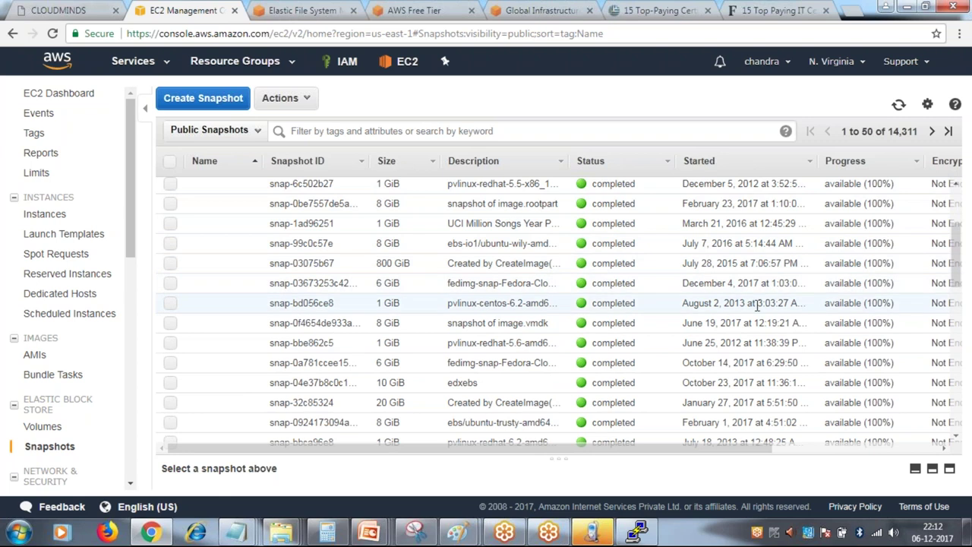
scroll(755, 303, down, 2)
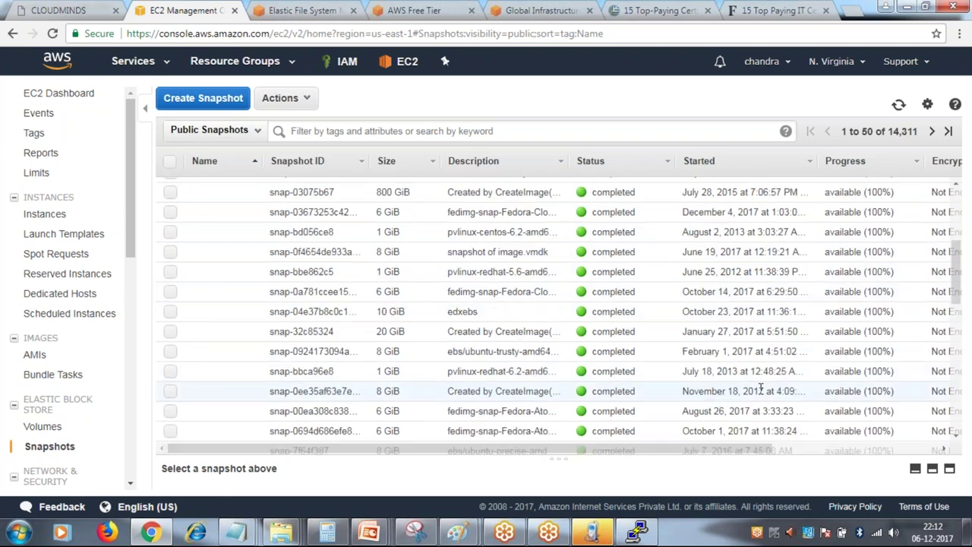
scroll(738, 261, down, 5)
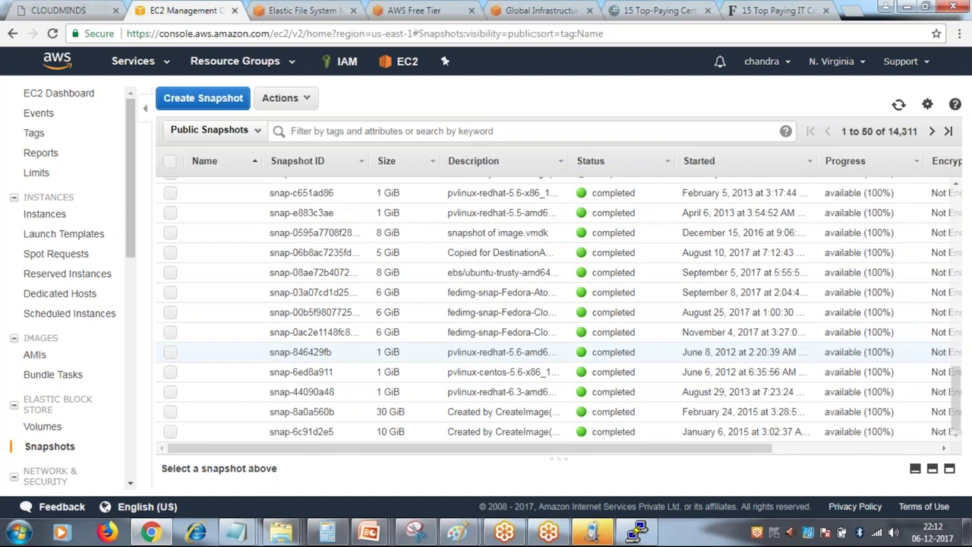
scroll(499, 244, up, 5)
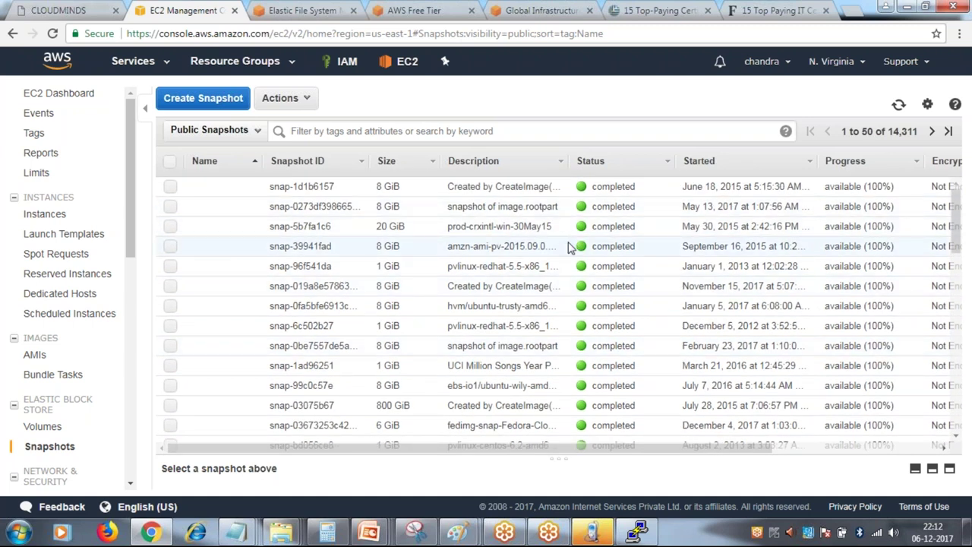
Limit the snapshots list to those owned by this account and select snap1
click(222, 142)
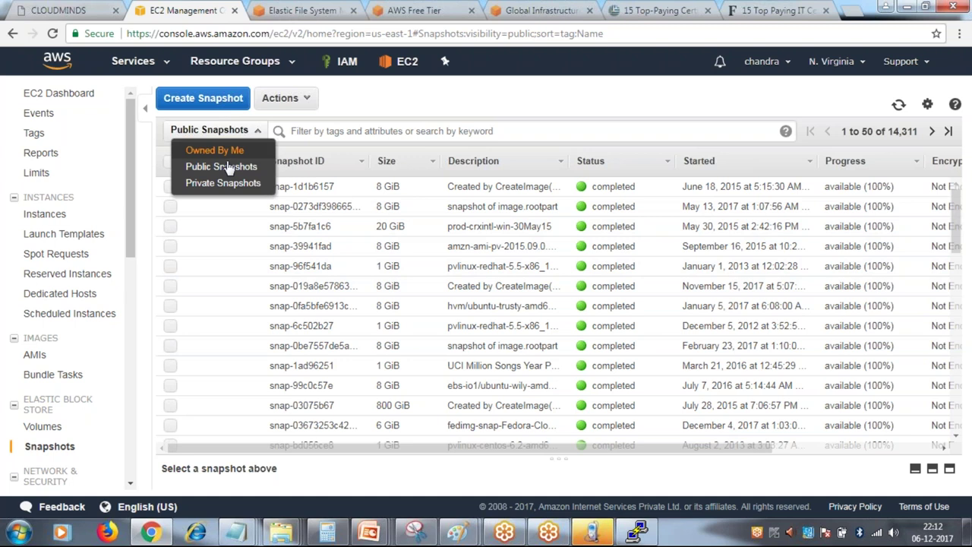
click(224, 151)
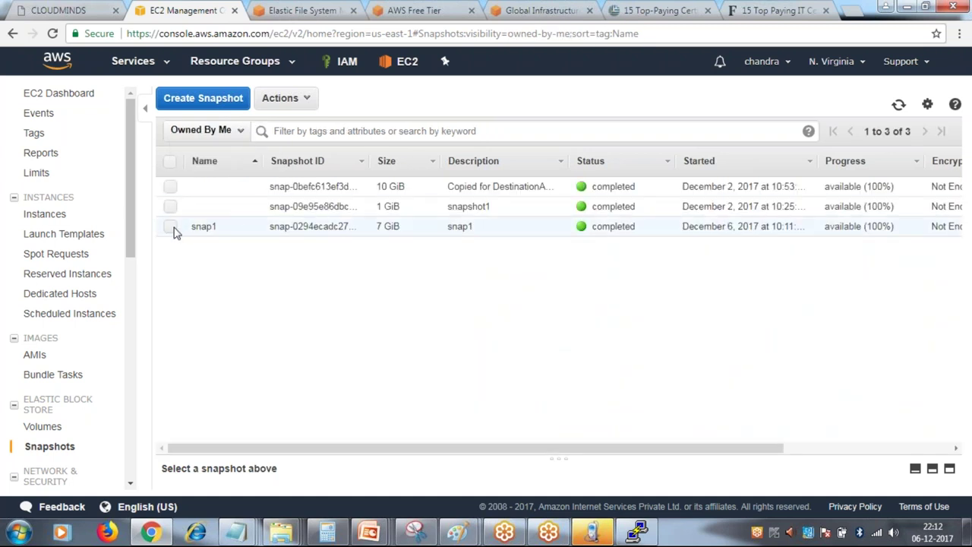
click(174, 228)
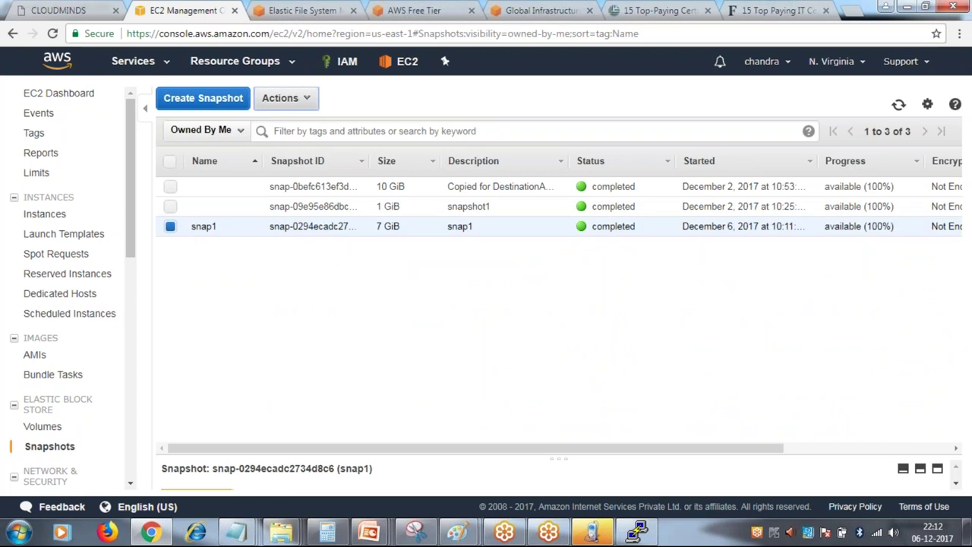
Review the Public and Private sharing options in snap1's permissions, and cancel without saving
click(286, 98)
click(311, 247)
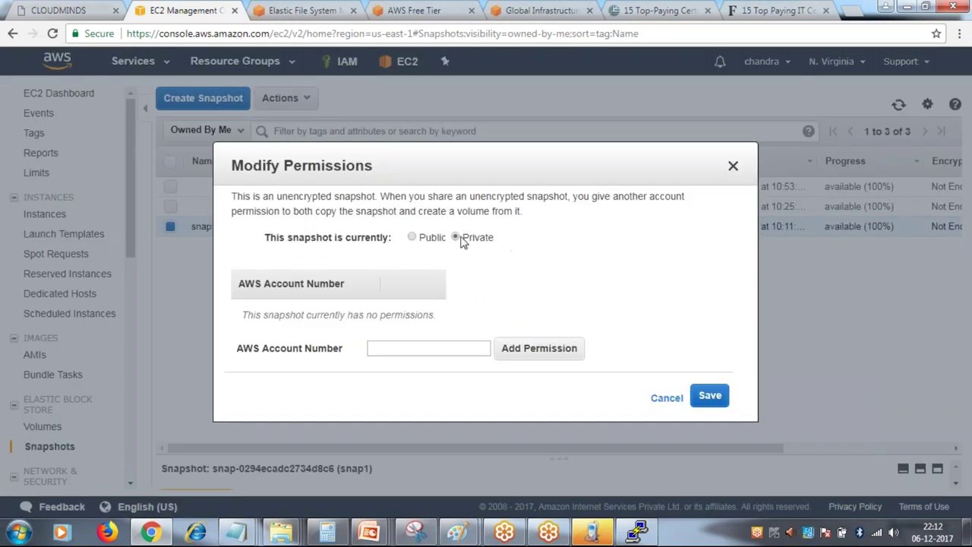
click(411, 347)
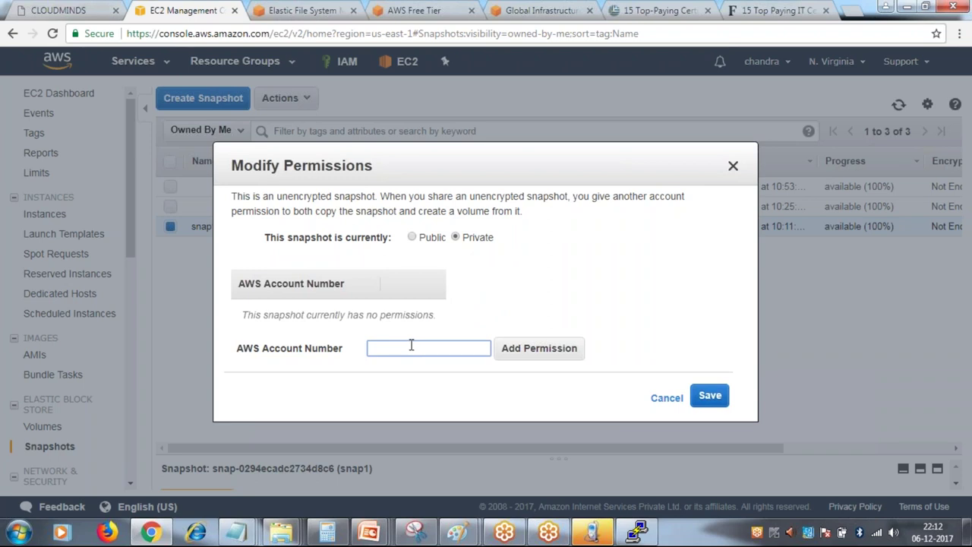
click(412, 237)
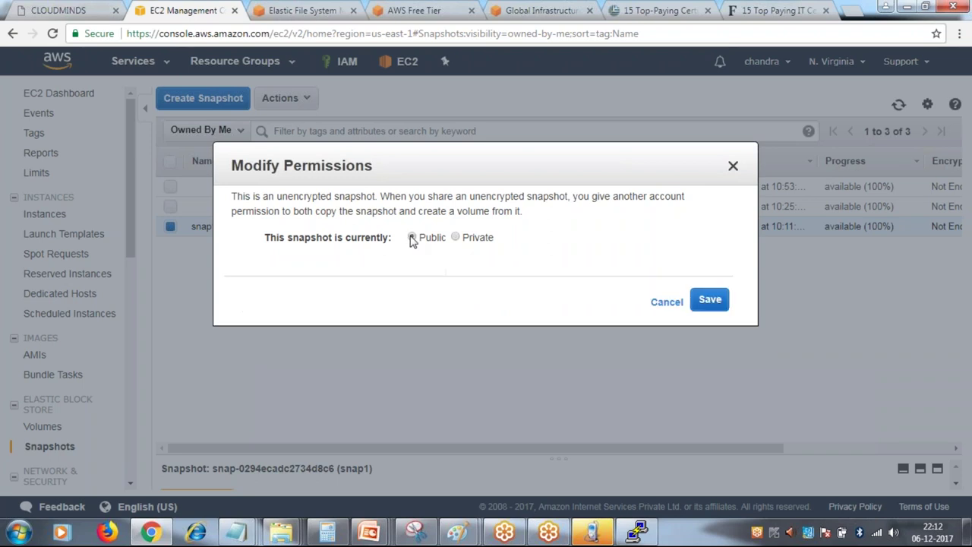
click(674, 305)
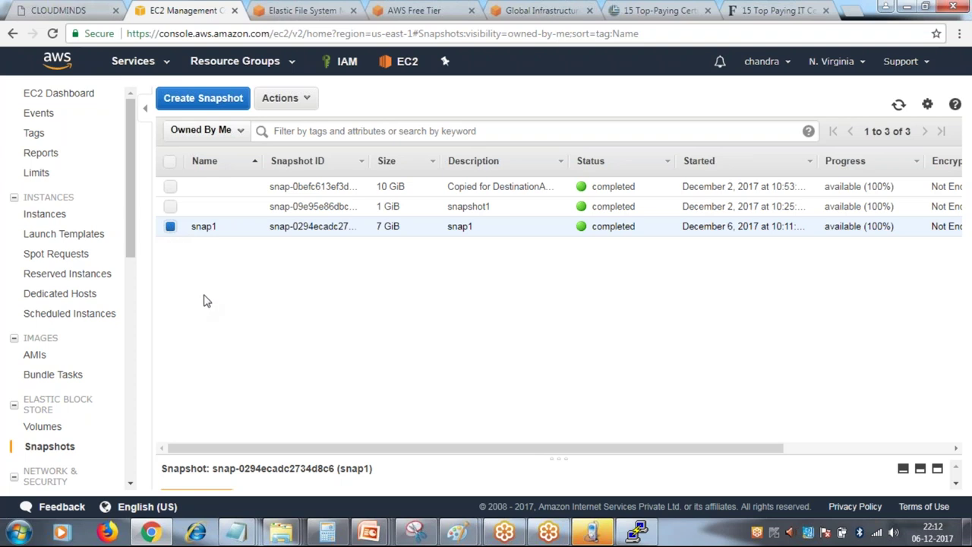
click(304, 101)
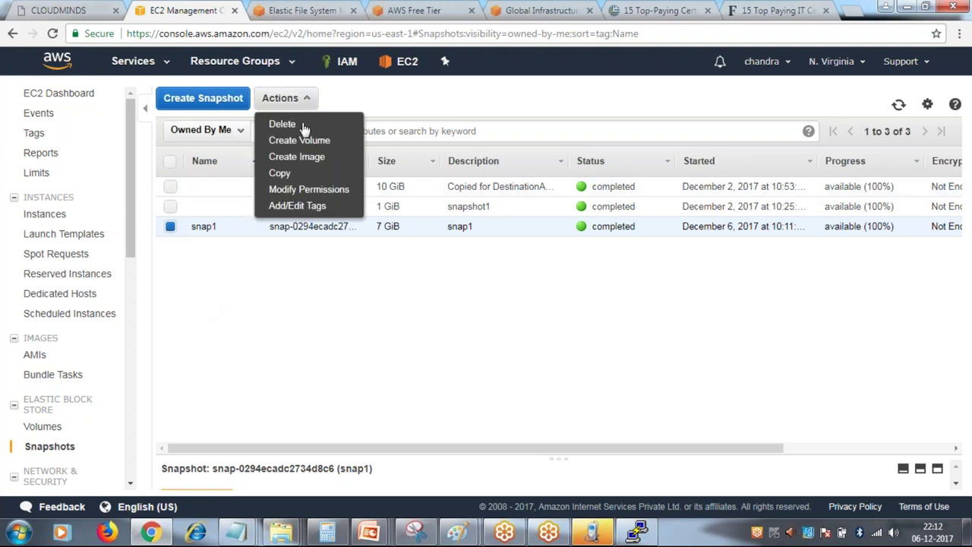
click(309, 171)
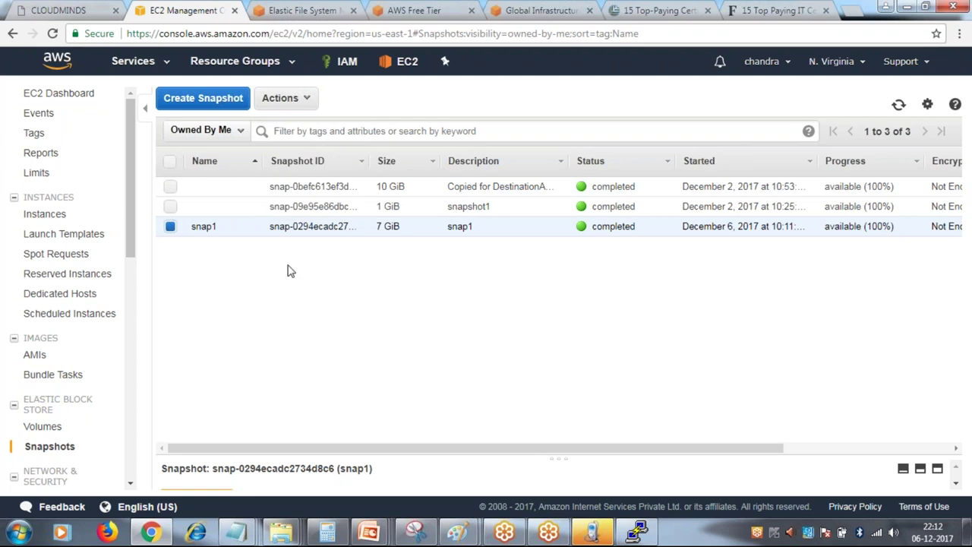
click(298, 103)
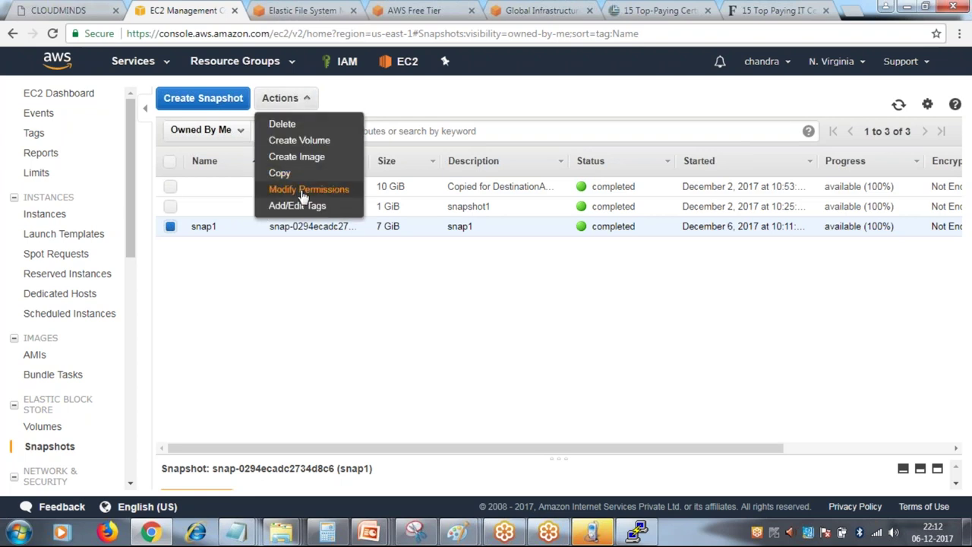
click(304, 173)
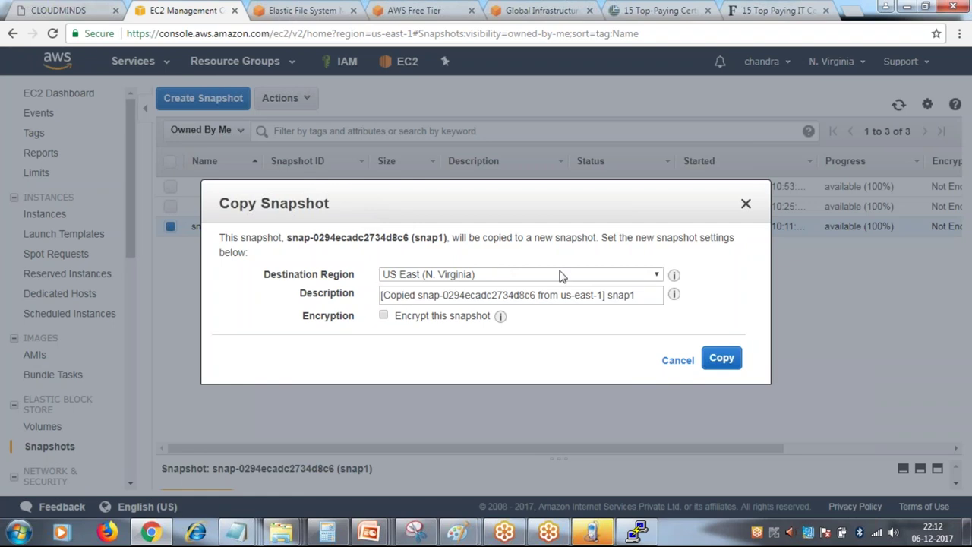
click(651, 277)
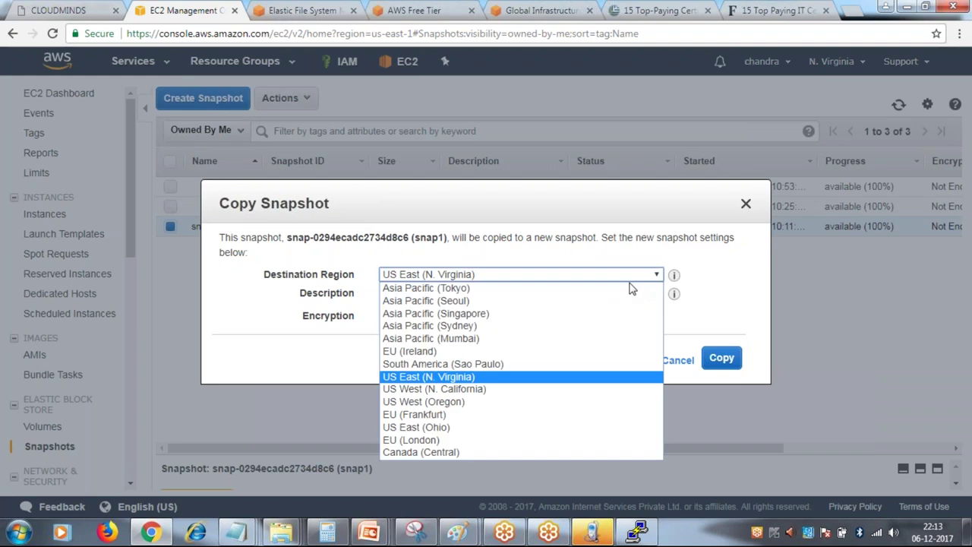
click(506, 344)
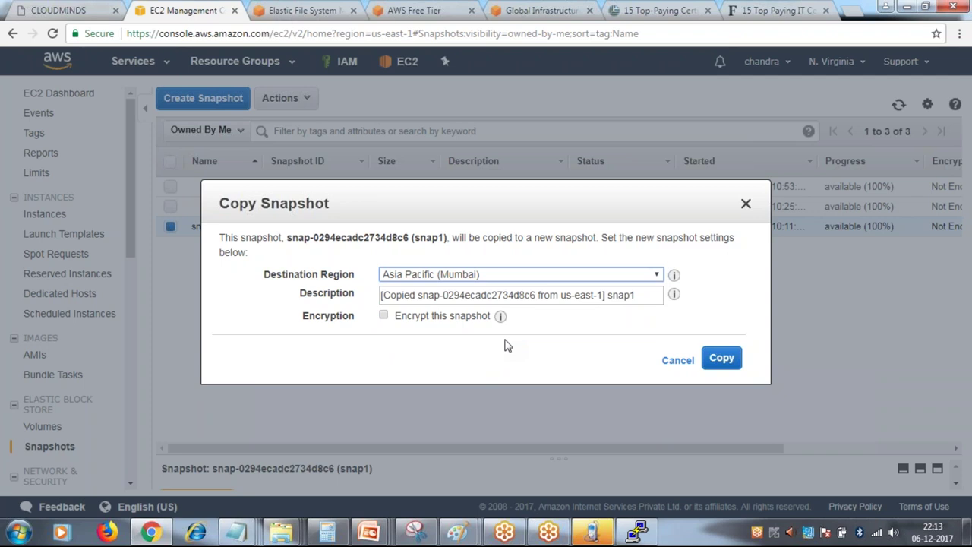
click(746, 205)
Copy snap1 to the Asia Pacific (Mumbai) region, shortening the copy's description to snap1
click(287, 100)
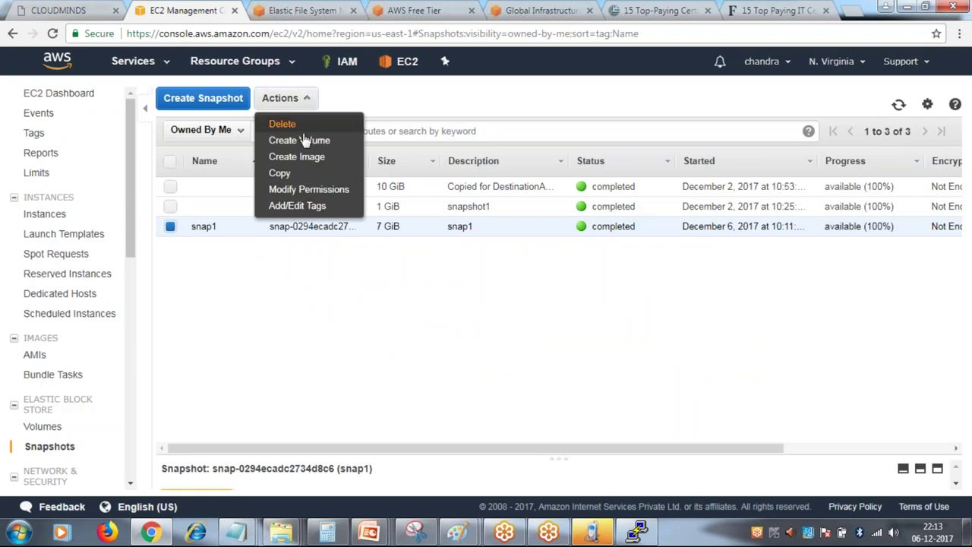
click(280, 173)
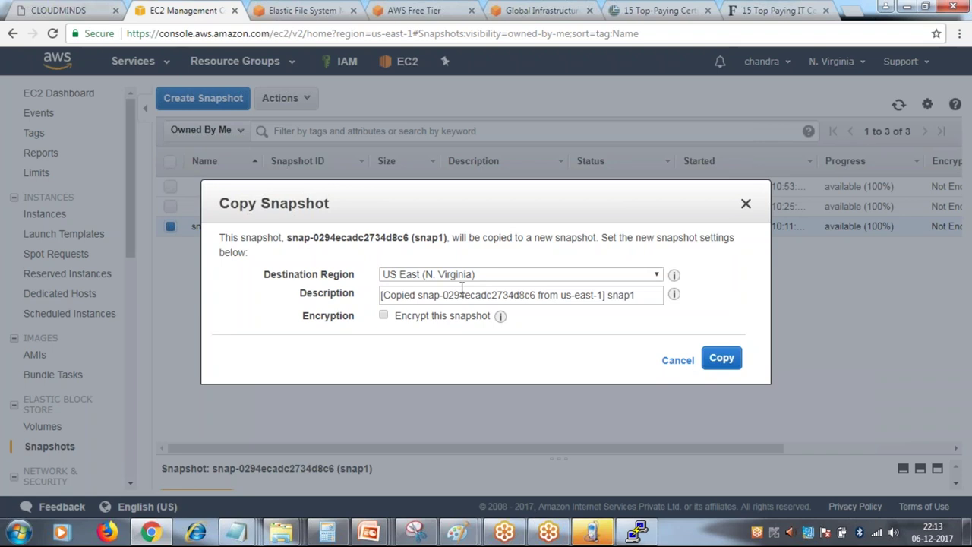
click(658, 274)
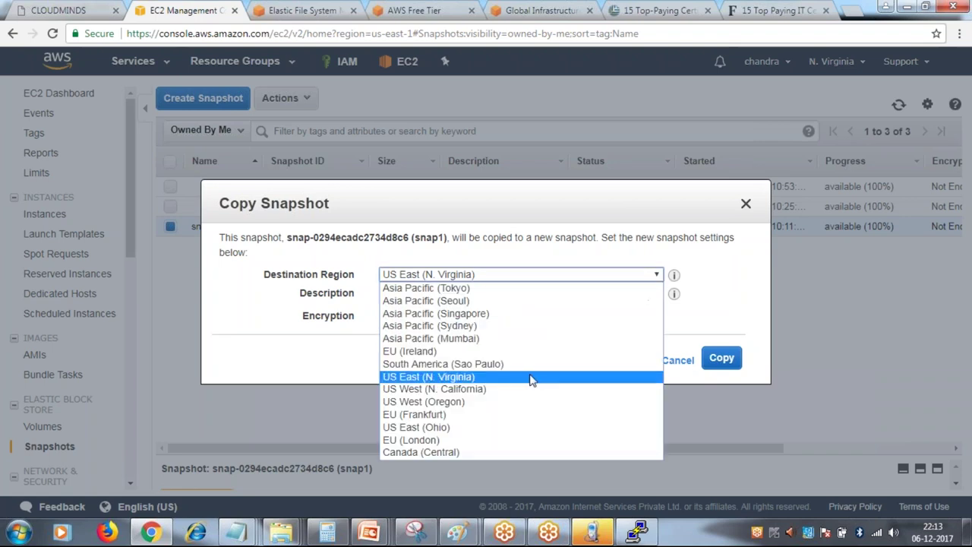
click(517, 342)
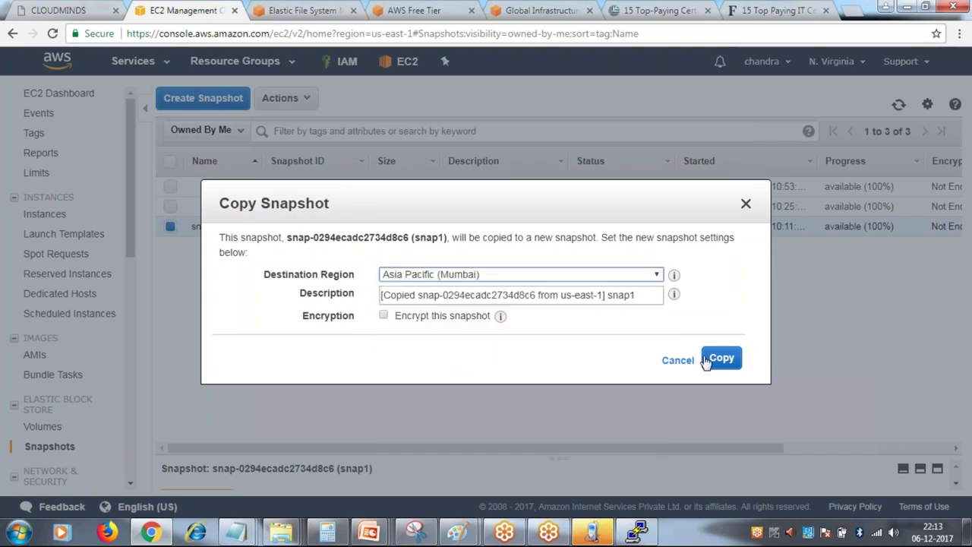
drag(605, 295, 228, 332)
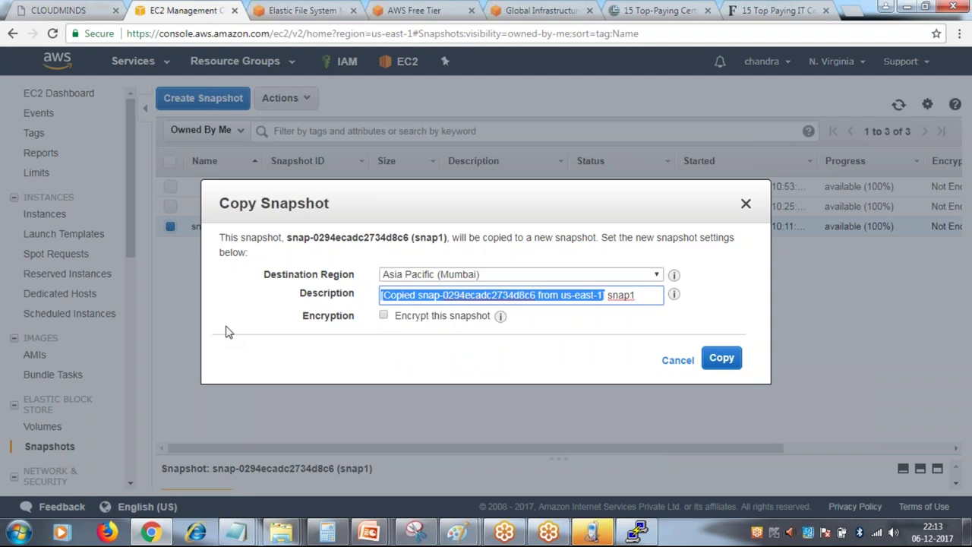
key(BackSpace)
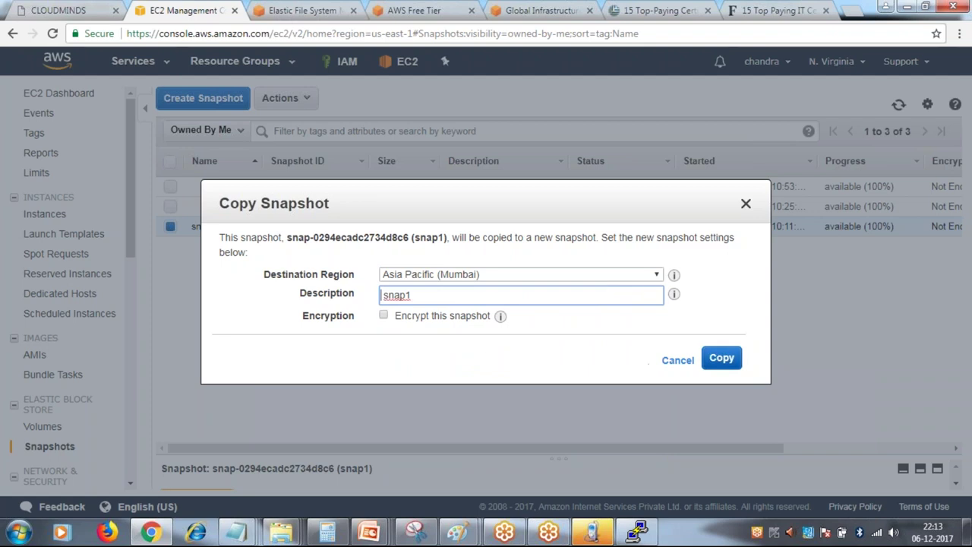
click(713, 361)
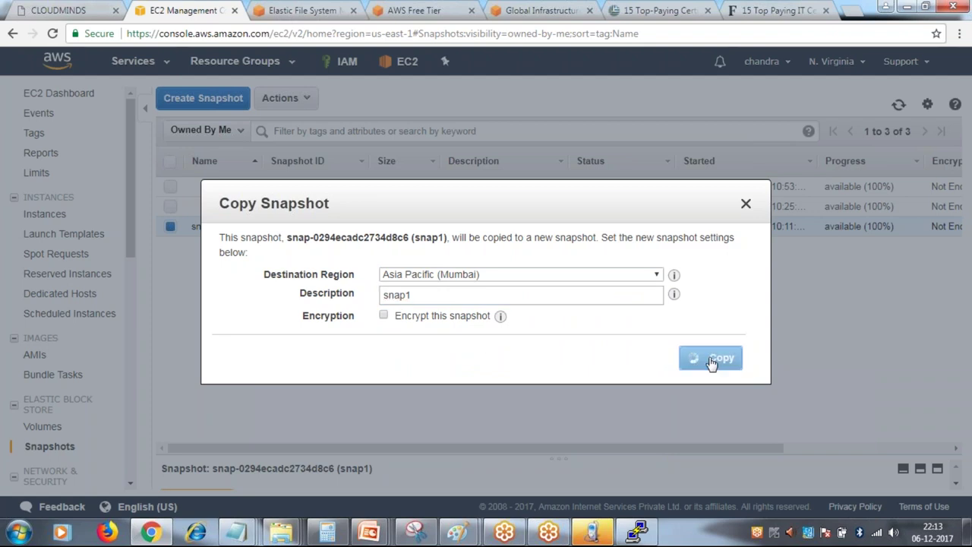
click(699, 332)
Switch to the Asia Pacific (Mumbai) region and view the details of the copied 7 GiB snapshot in its snapshots list
click(835, 61)
click(798, 360)
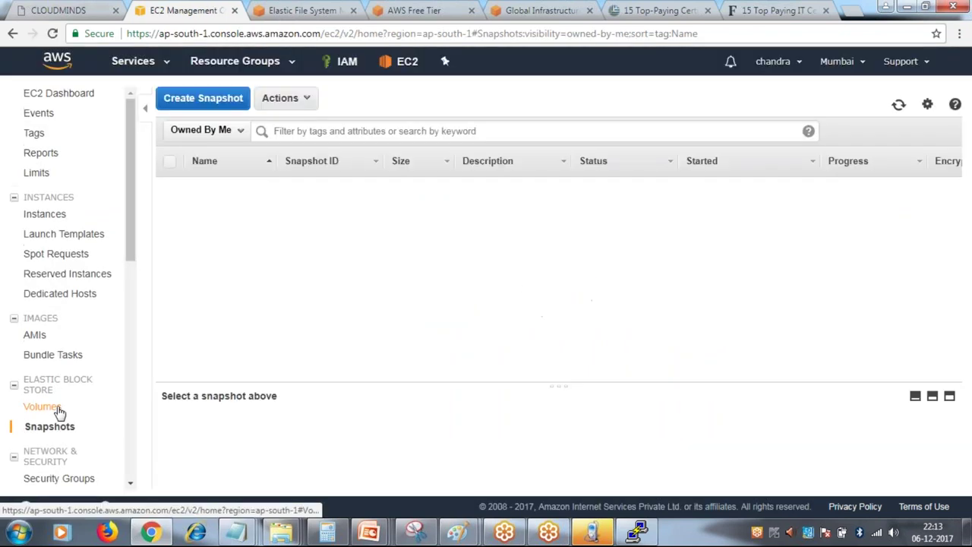
click(51, 426)
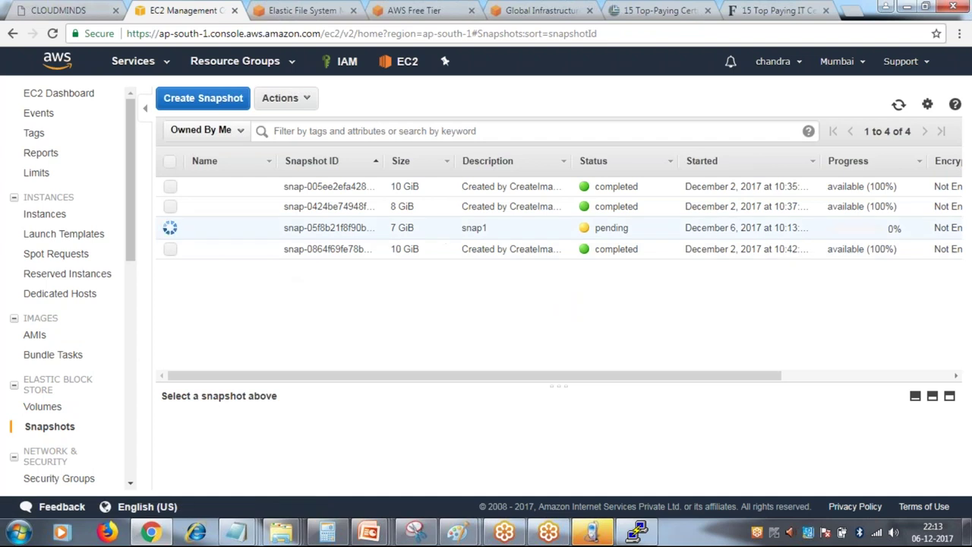
drag(498, 229, 463, 229)
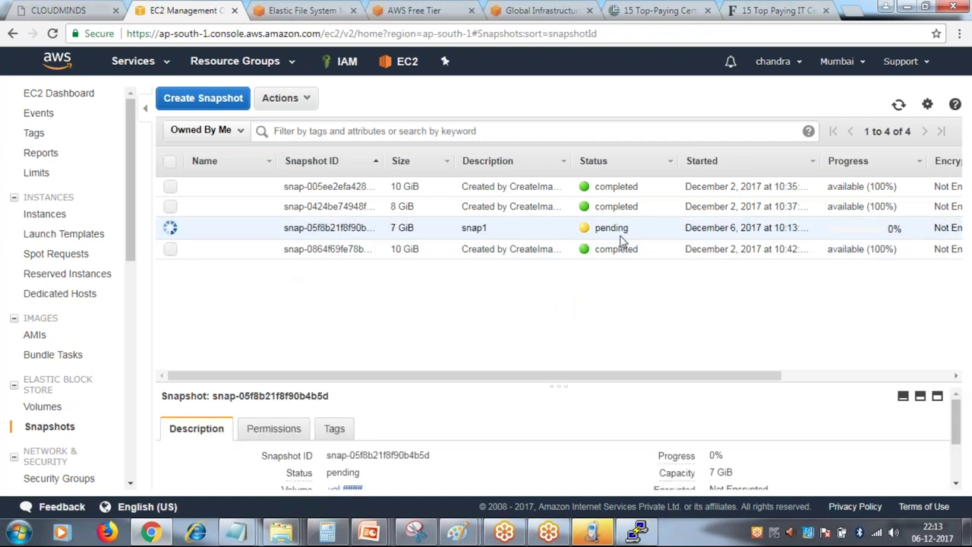
Return to the US East (N. Virginia) region and copy the AWS CLI instance's IPv4 public IP from its details
click(834, 67)
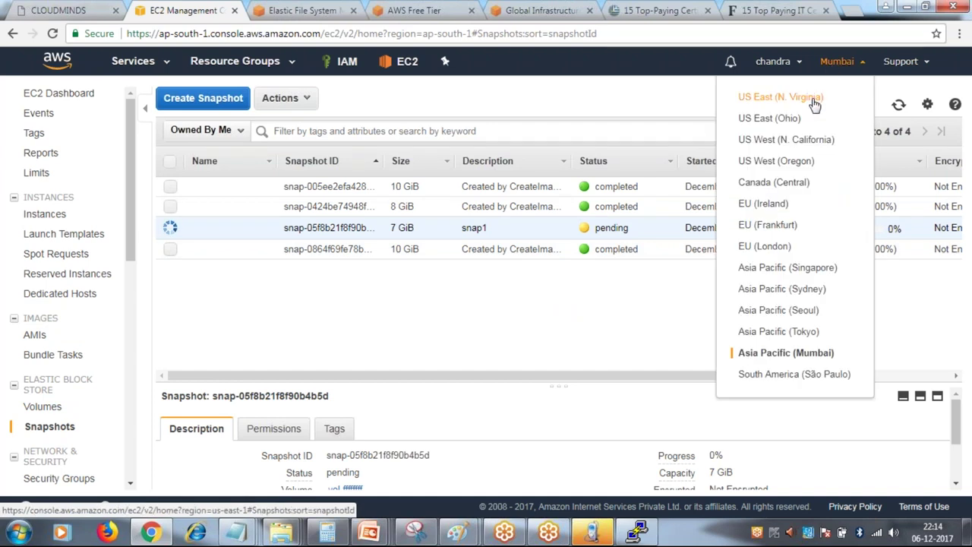
click(815, 99)
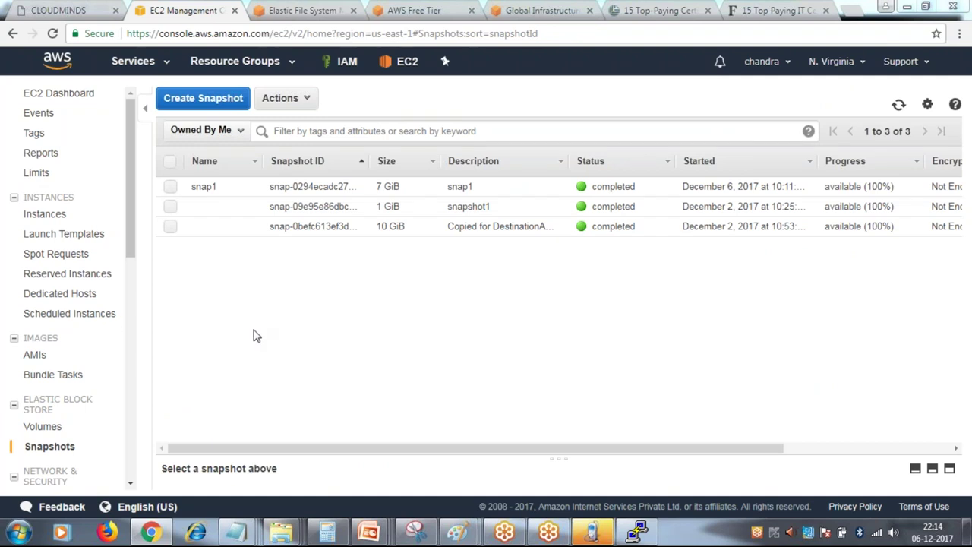
click(45, 214)
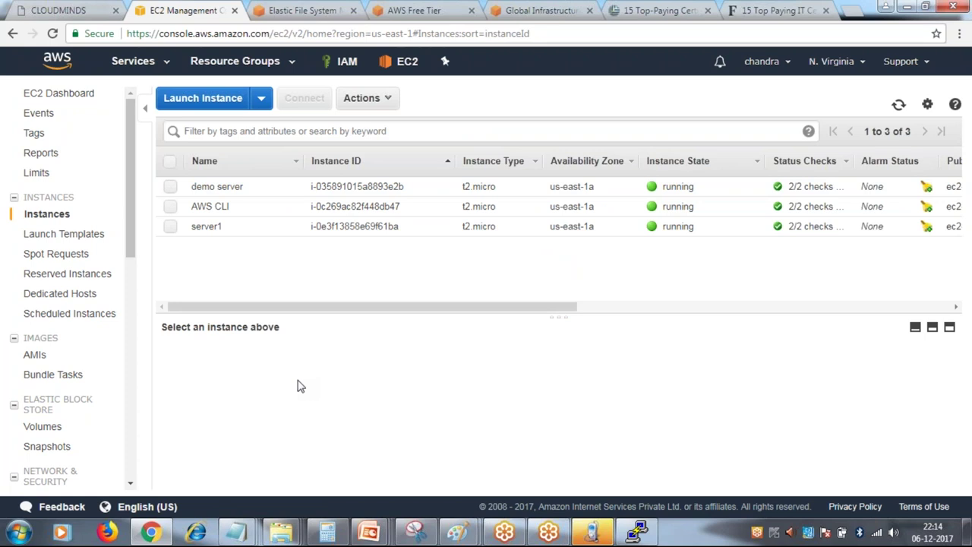
click(170, 206)
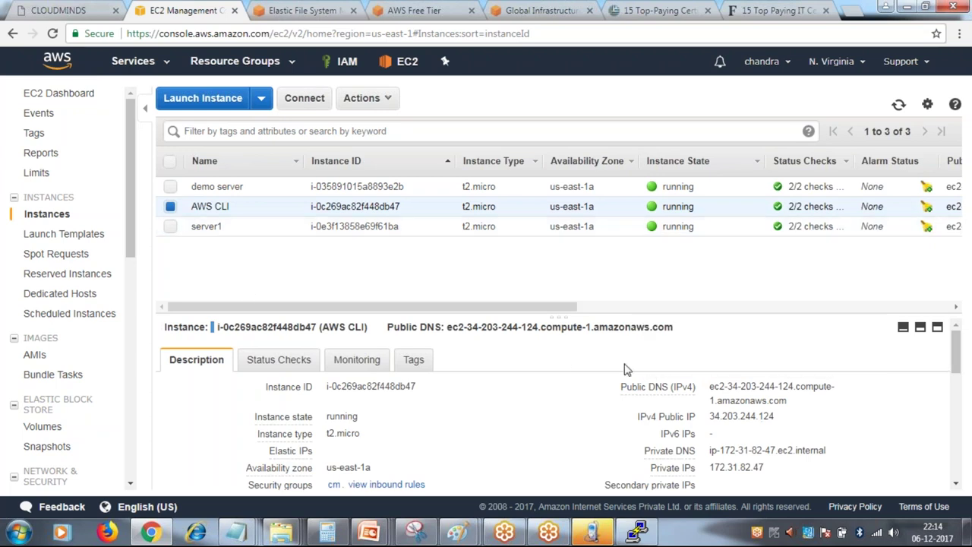
drag(775, 417, 711, 423)
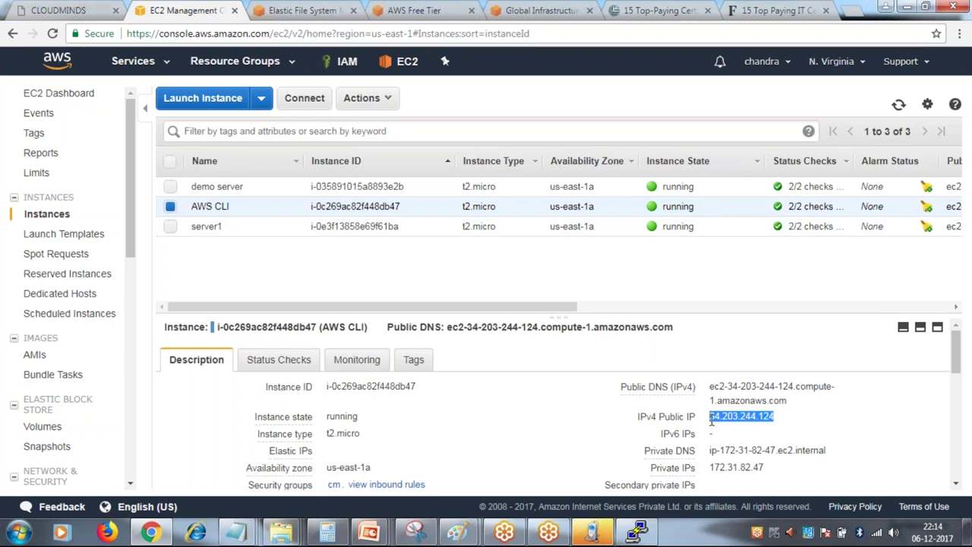
Launch PuTTY and enter the AWS CLI instance's public IP 34.203.244.124 as the host name
click(23, 534)
text(putty)
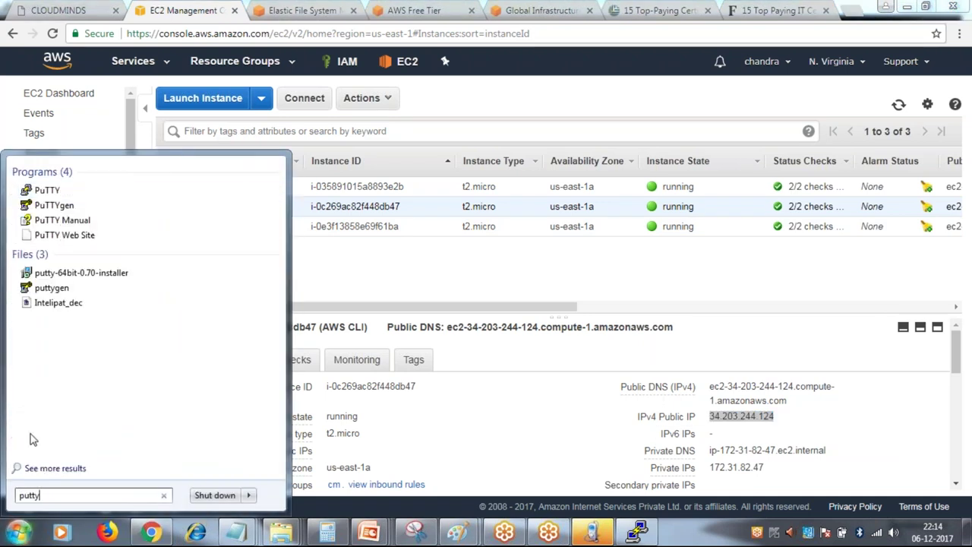
click(44, 191)
key(ctrl+v)
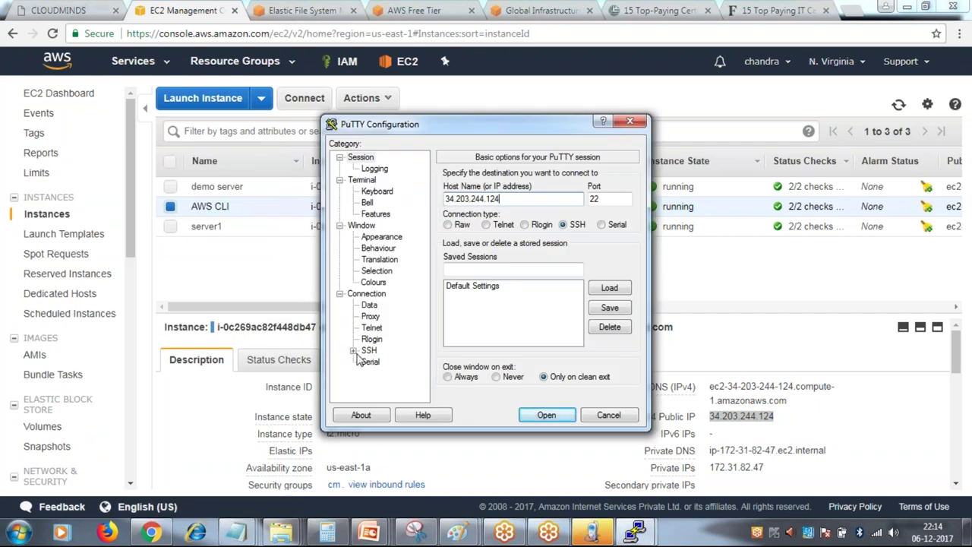
Look for the SSH authentication private key file in the AWS keys folder and on the E: and D: drives
click(353, 351)
click(382, 339)
click(607, 318)
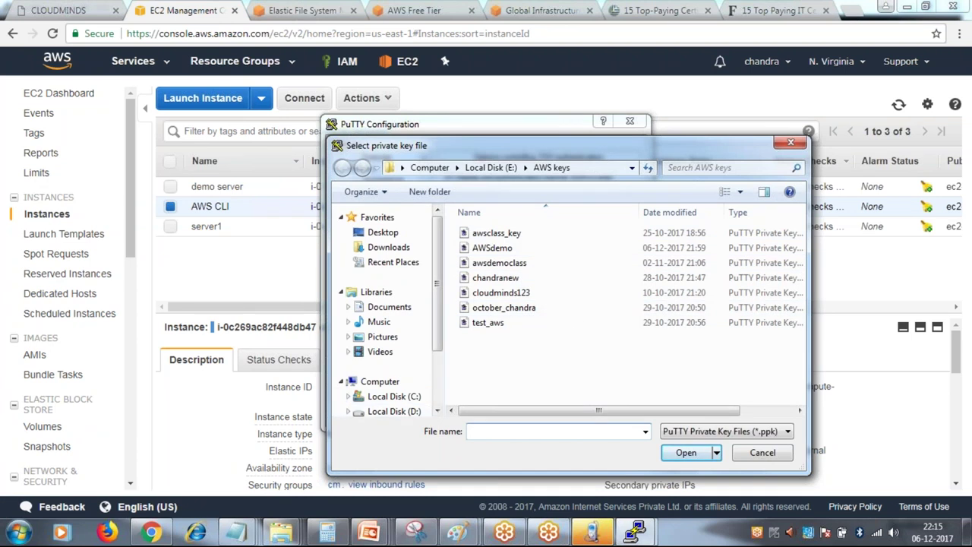
drag(438, 338, 439, 376)
click(389, 376)
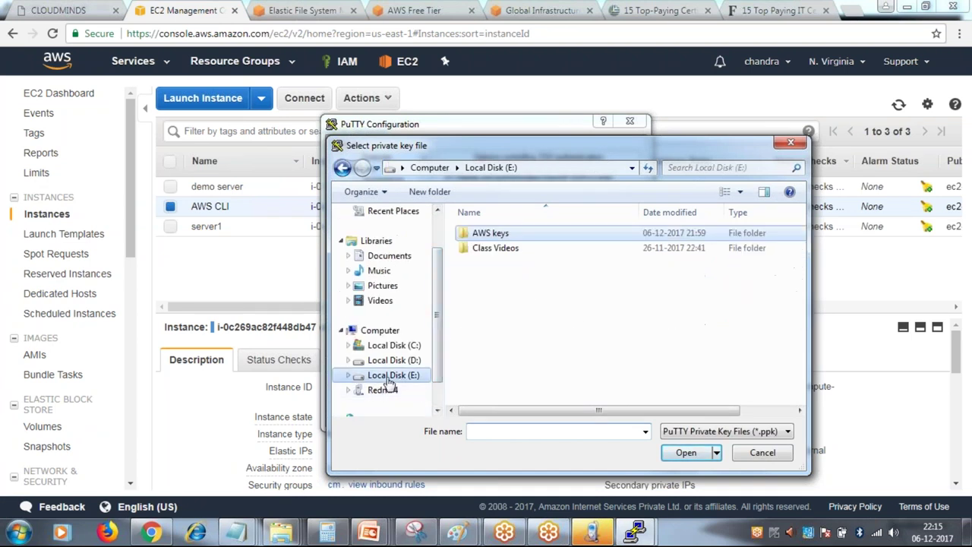
double_click(494, 234)
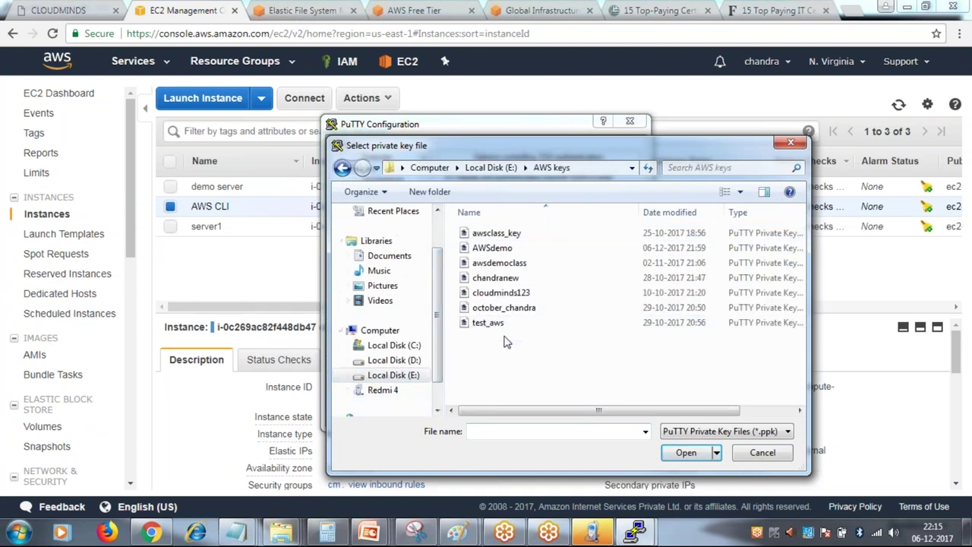
click(398, 360)
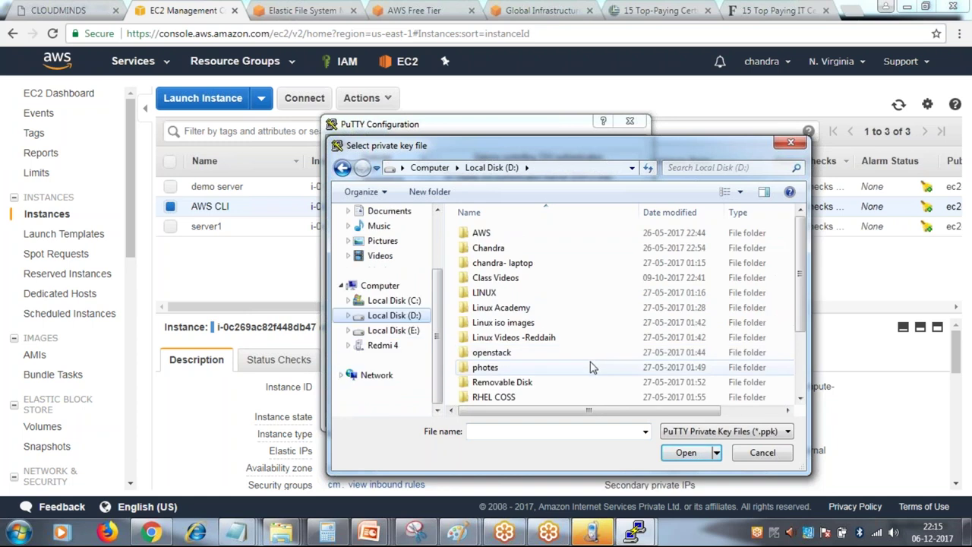
scroll(577, 358, down, 2)
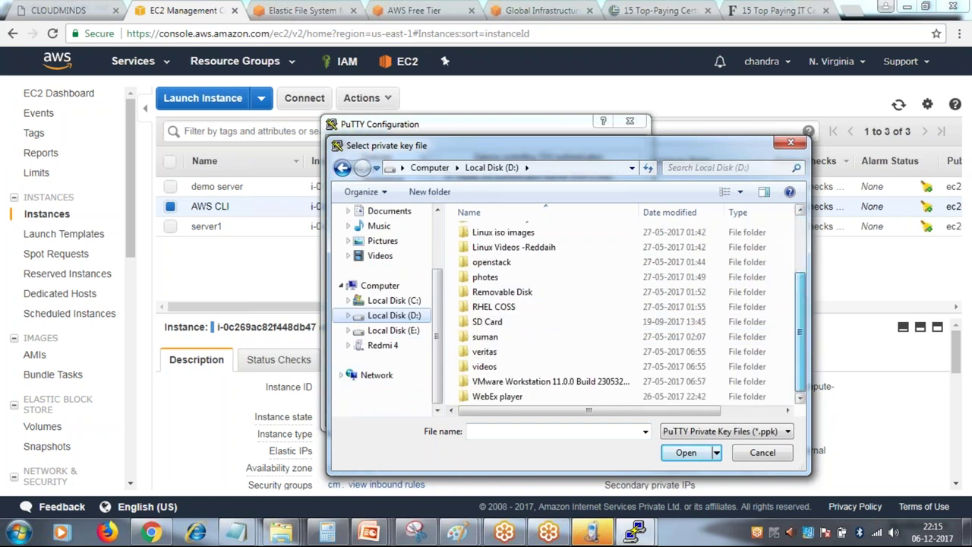
click(393, 331)
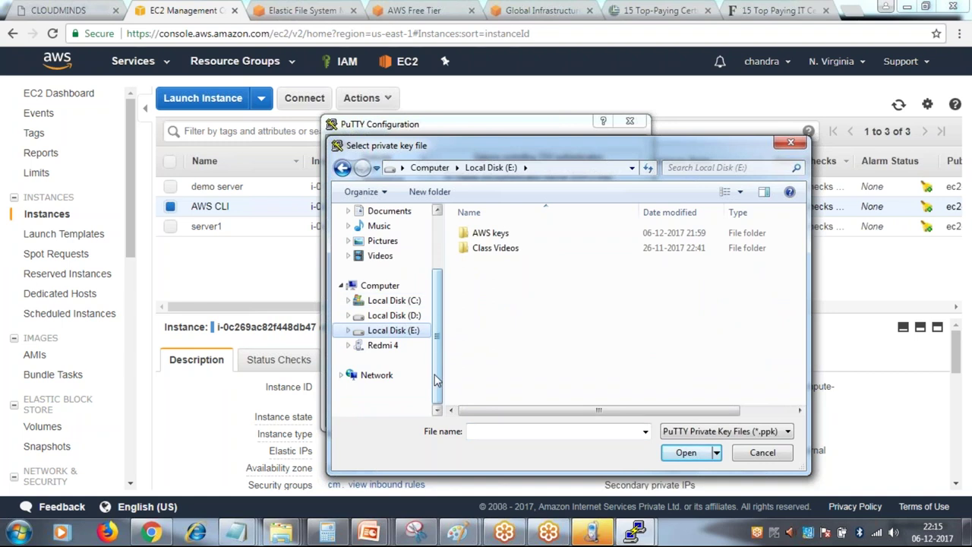
scroll(384, 304, up, 5)
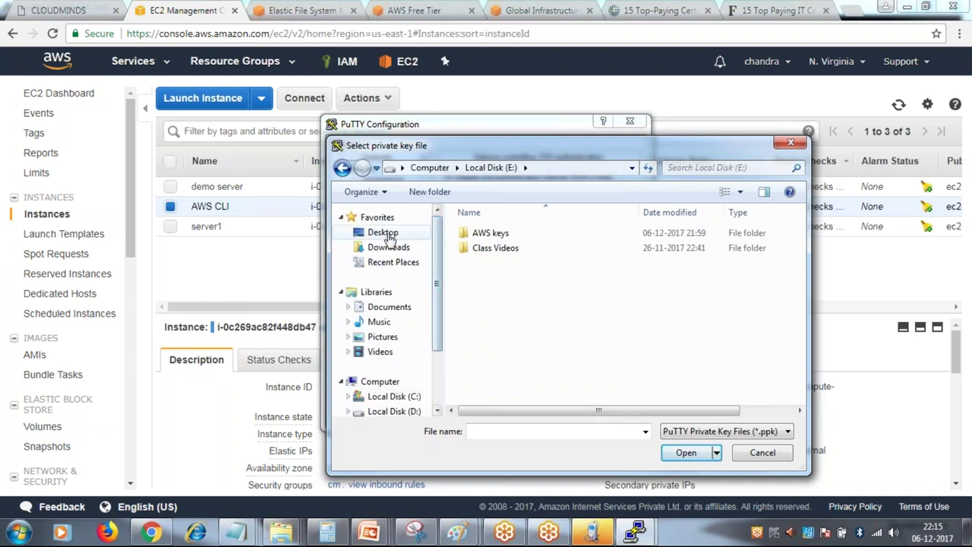
Choose Intelipat_dec from the desktop's CloudMinds folder as the private key file for SSH authentication
click(383, 232)
scroll(695, 336, down, 3)
click(724, 306)
scroll(724, 310, down, 3)
double_click(541, 358)
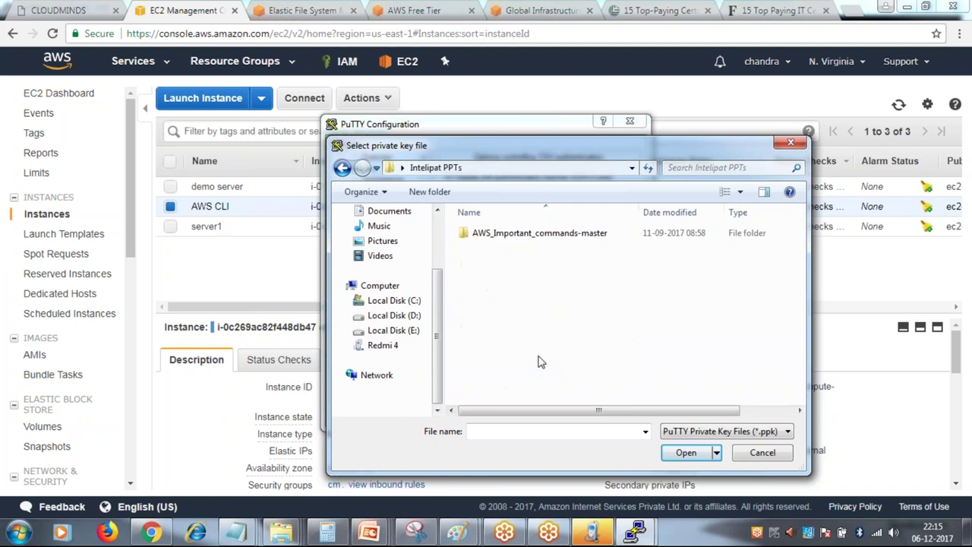
click(341, 167)
scroll(618, 313, up, 3)
scroll(619, 316, down, 3)
double_click(552, 294)
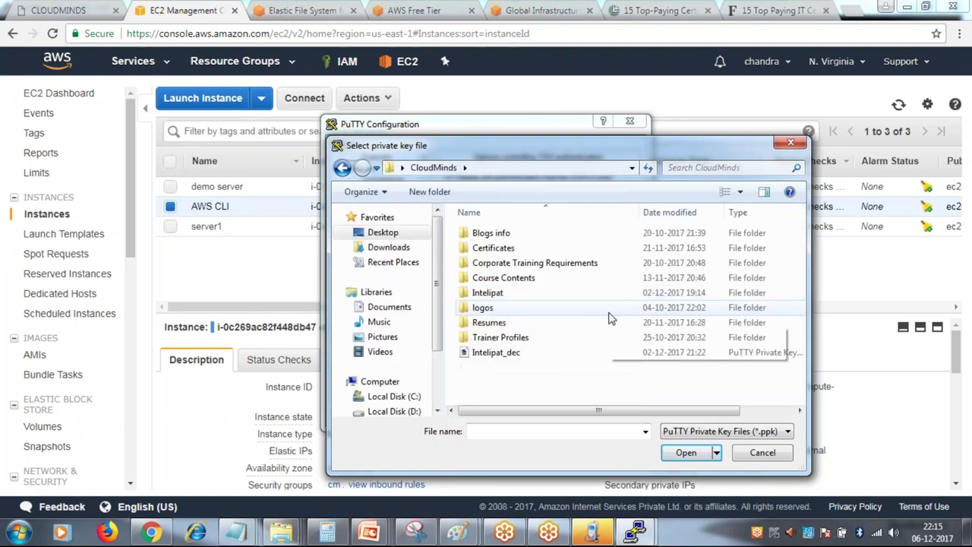
click(566, 354)
click(673, 453)
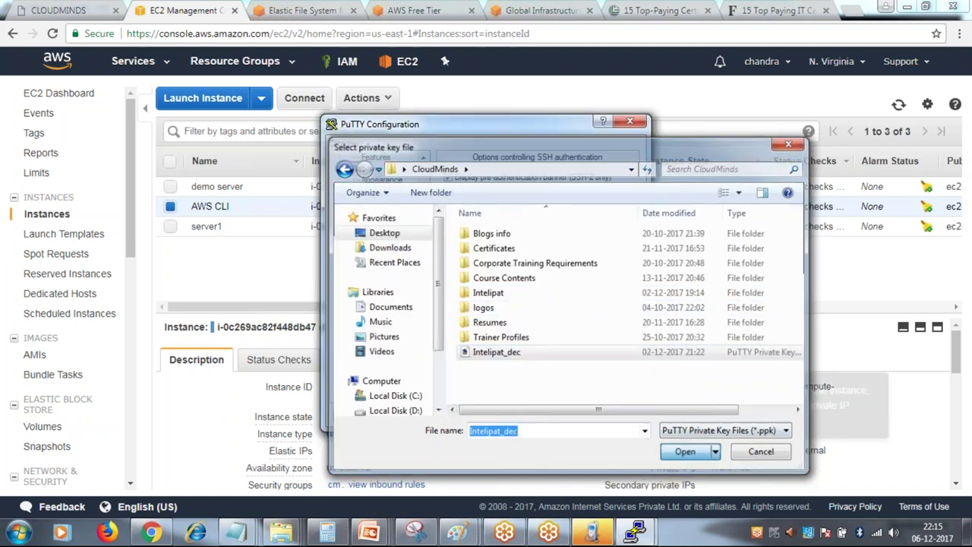
Try to open the SSH session to the AWS CLI instance and log in as ec2-user
click(546, 414)
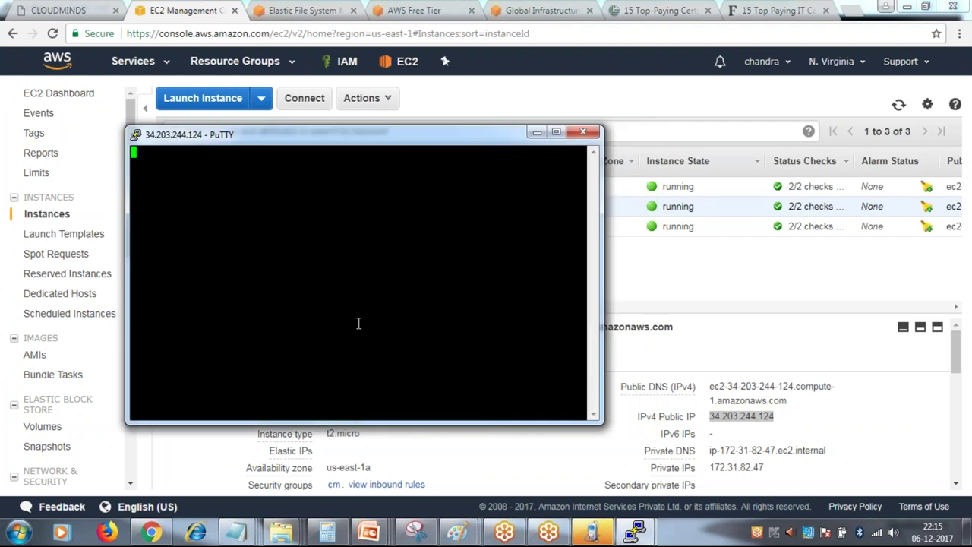
click(391, 363)
text(ec2-user)
key(Return)
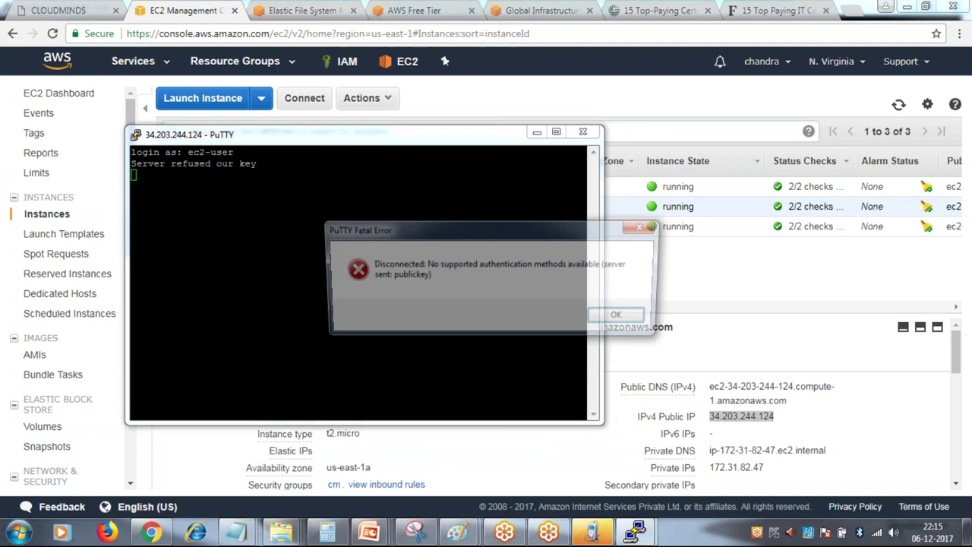
click(623, 319)
Minimize the terminal and check the key name of the AWS CLI instance in the instances list
click(536, 132)
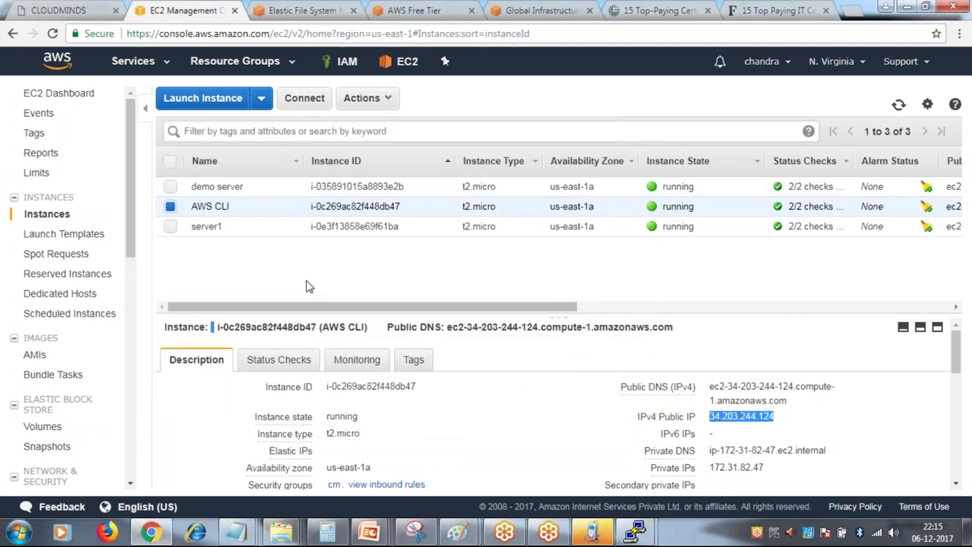
drag(517, 304, 881, 291)
drag(605, 160, 646, 161)
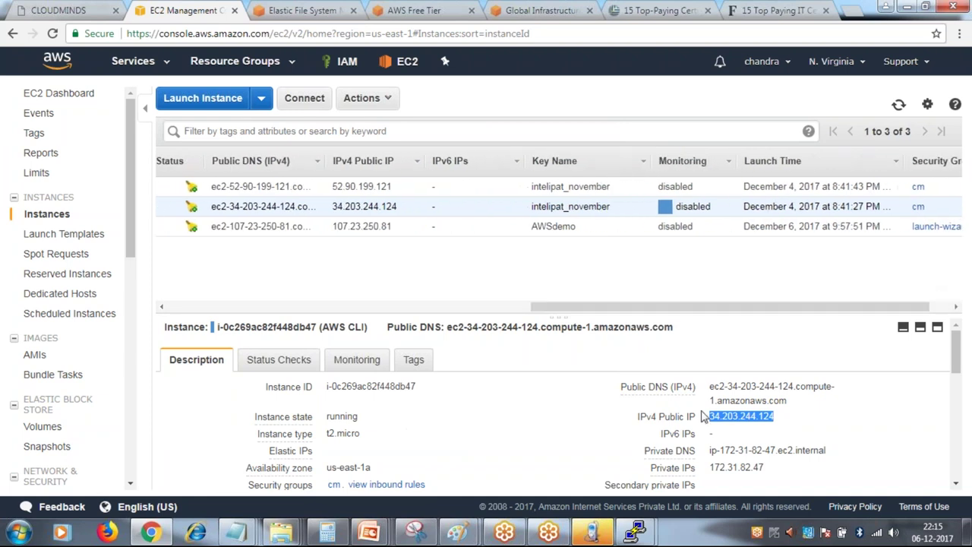
Launch another PuTTY session and enter 34.203.244.124 as its host name
click(18, 532)
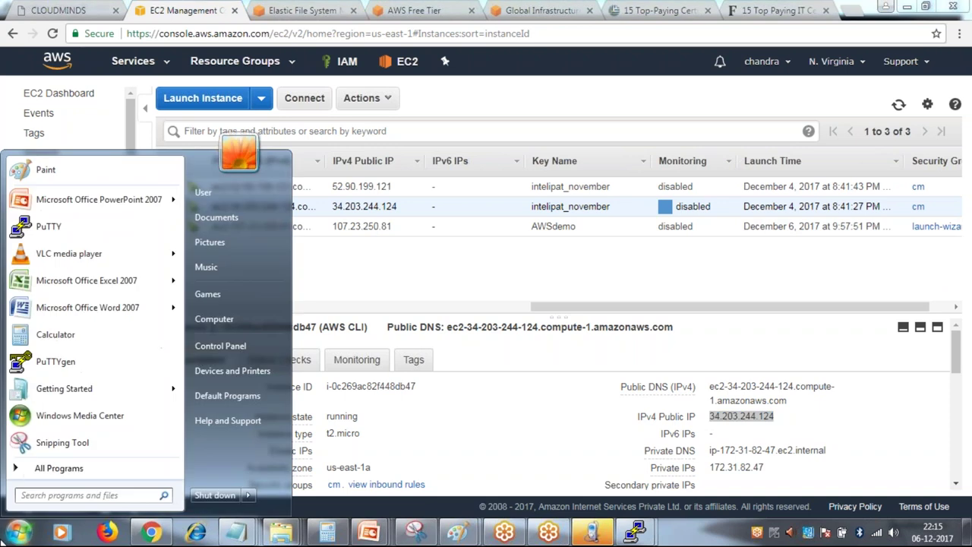
text(putty)
key(Down)
key(Down)
key(Up)
key(Up)
key(Return)
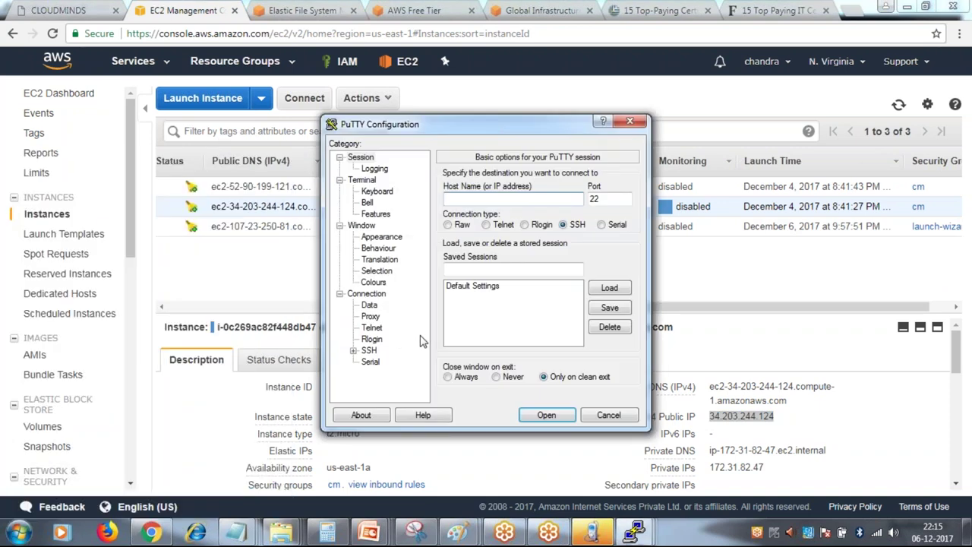
text(34.203.244.124)
Search the CloudMinds folder for intelipat, try Intelipat_dec as the SSH private key, and cancel the session configuration
click(369, 350)
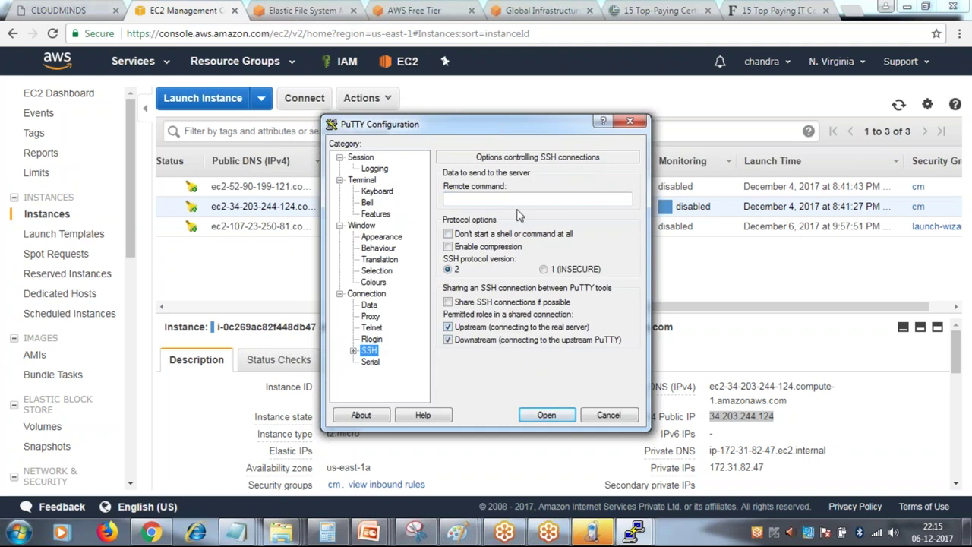
click(353, 350)
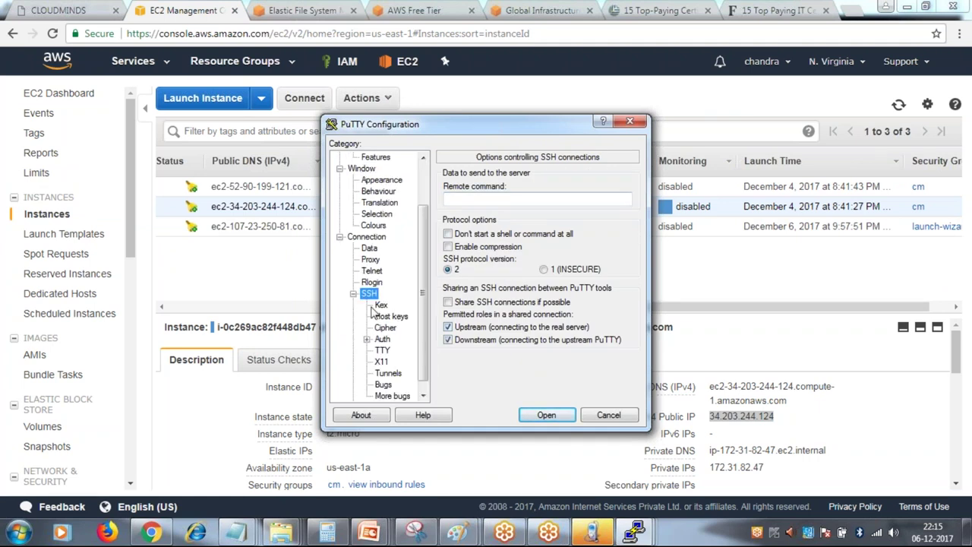
click(382, 338)
click(610, 319)
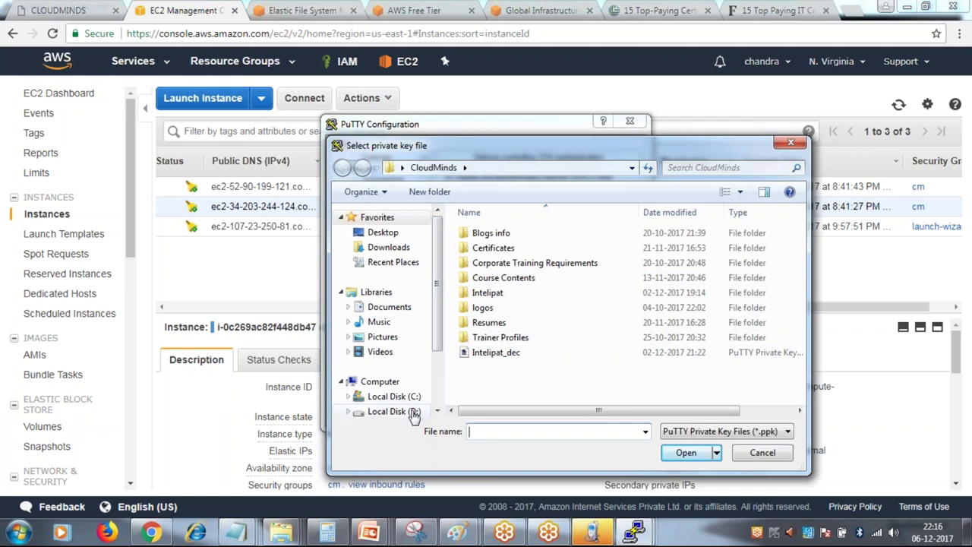
click(714, 167)
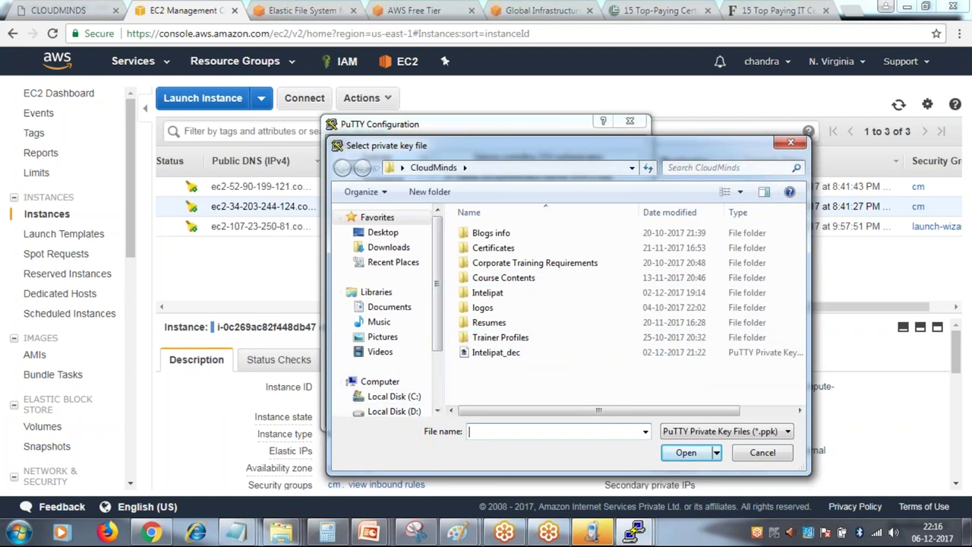
text(intelipat)
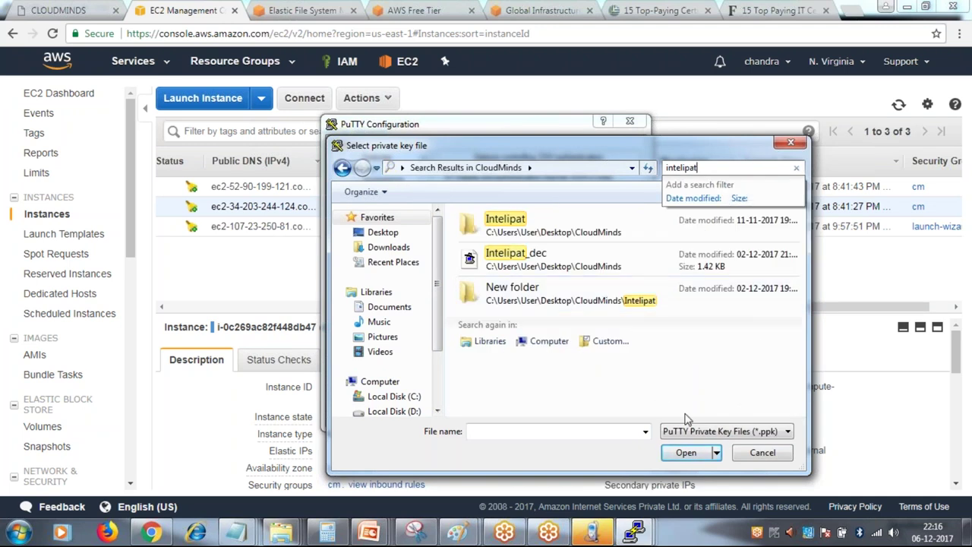
click(614, 258)
double_click(614, 257)
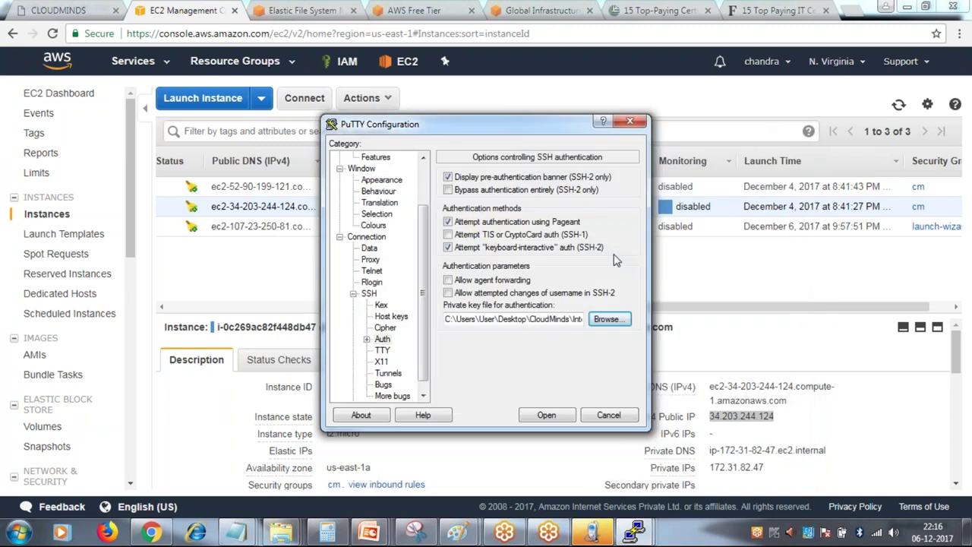
click(618, 418)
Switch to File Explorer and look for the instance's key file across the E: and D: drives, including the laptop folder's AWS subfolder
mouse_move(281, 536)
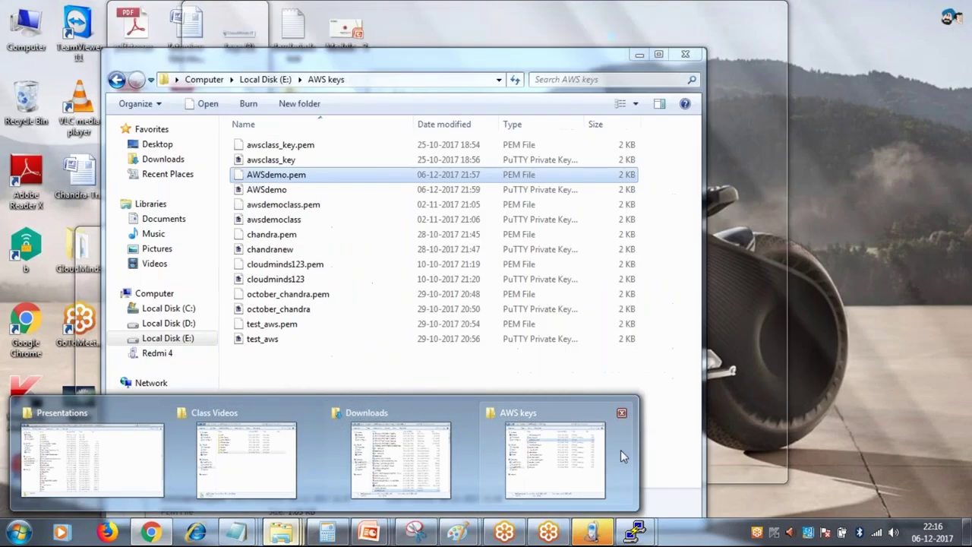
click(568, 465)
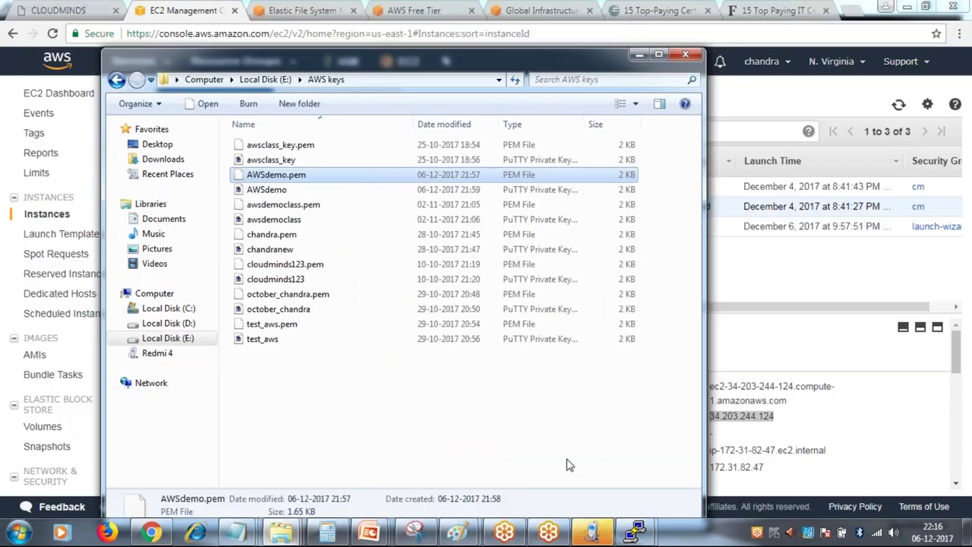
click(267, 79)
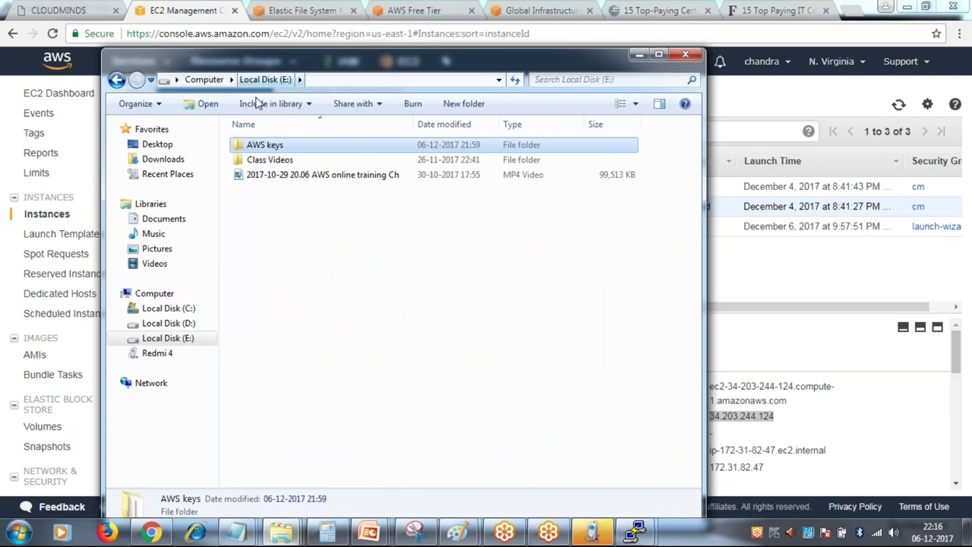
click(173, 322)
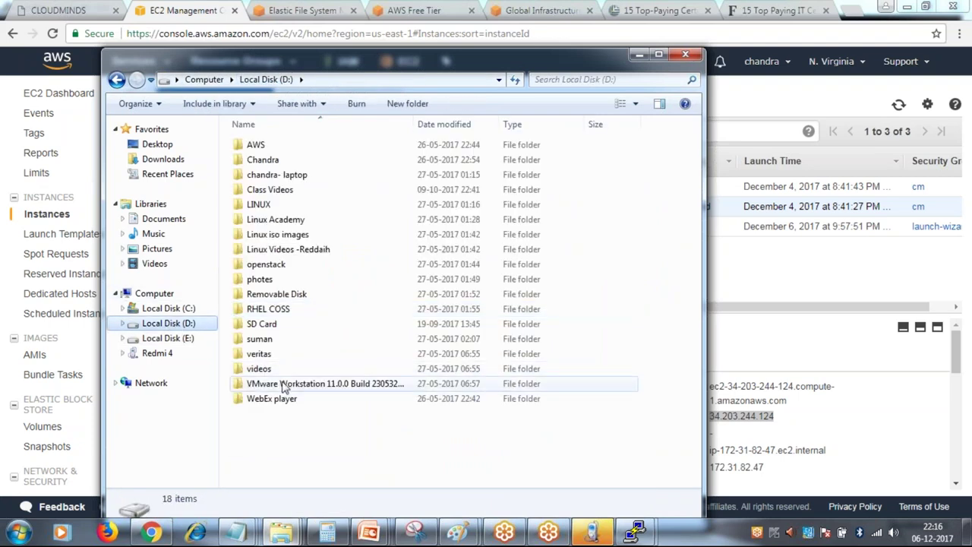
double_click(277, 161)
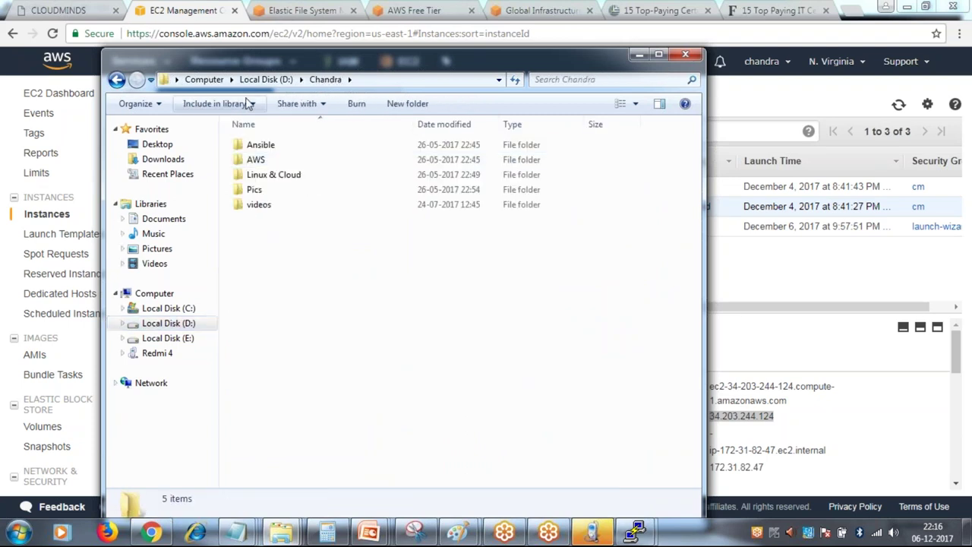
click(258, 79)
double_click(303, 176)
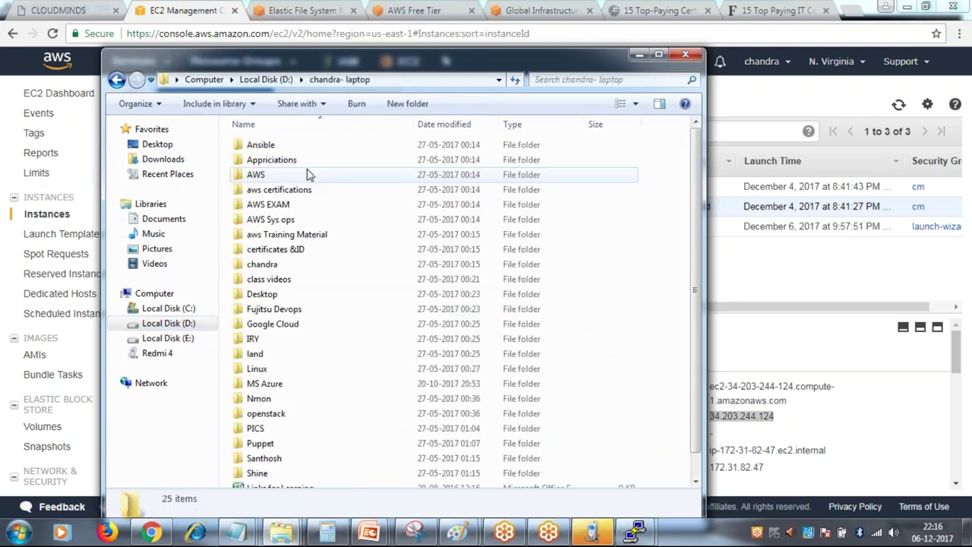
scroll(349, 265, down, 1)
scroll(357, 281, up, 1)
double_click(315, 175)
scroll(330, 262, down, 2)
scroll(330, 262, up, 2)
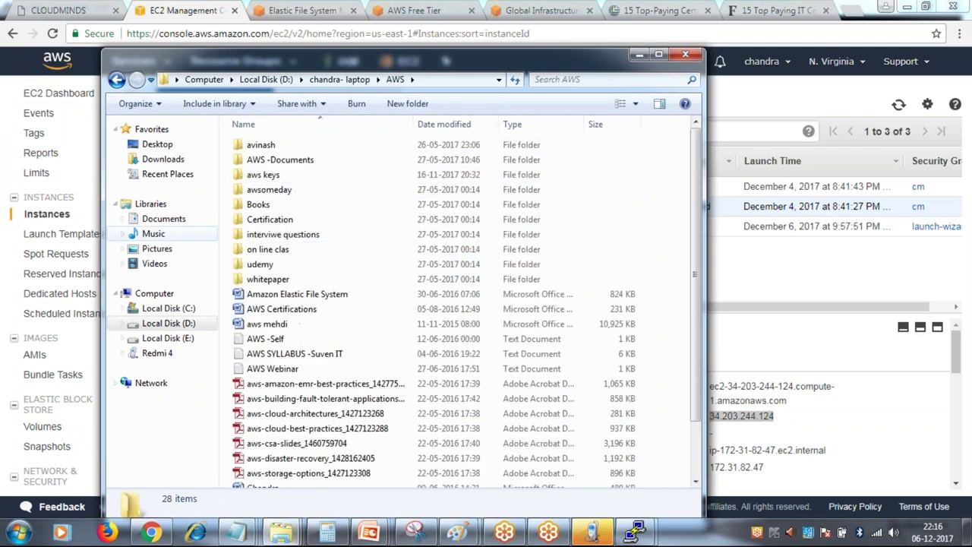
Check the desktop's Intelipat PPTs and CloudMinds folders for the instance's key file
click(157, 144)
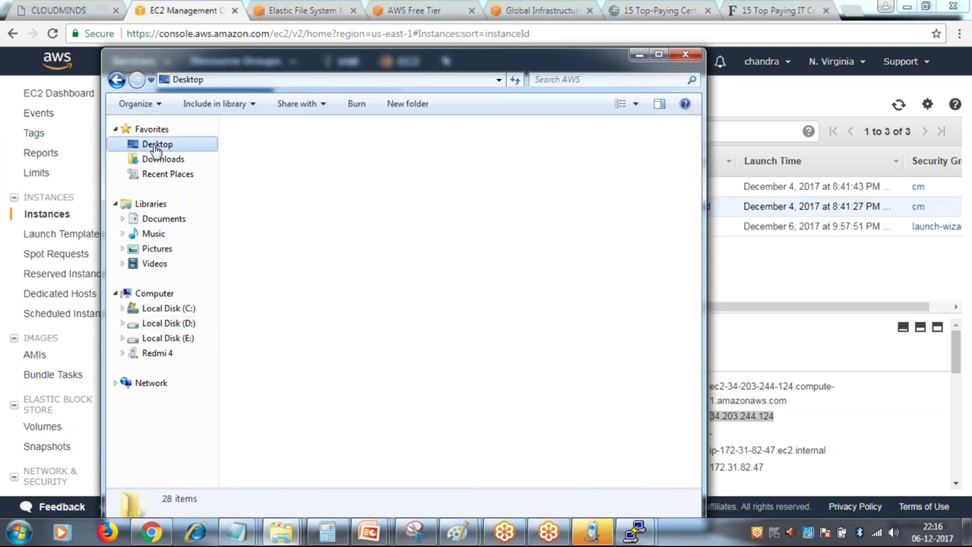
click(289, 176)
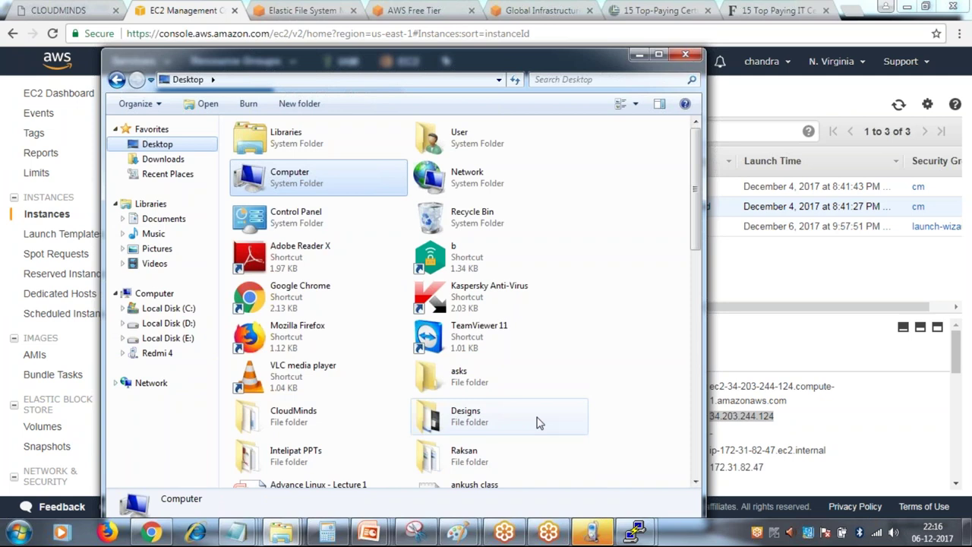
double_click(292, 454)
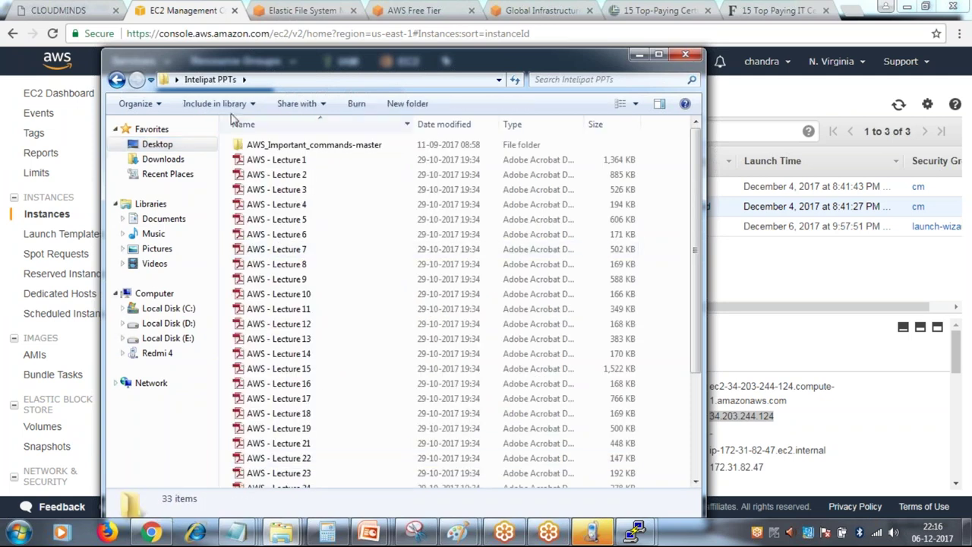
click(116, 80)
double_click(292, 417)
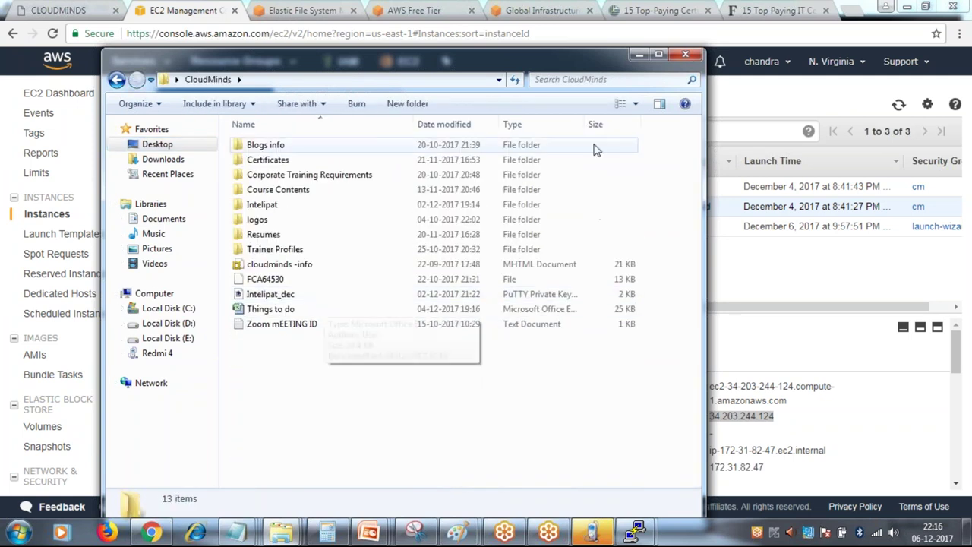
drag(424, 68, 292, 95)
click(527, 82)
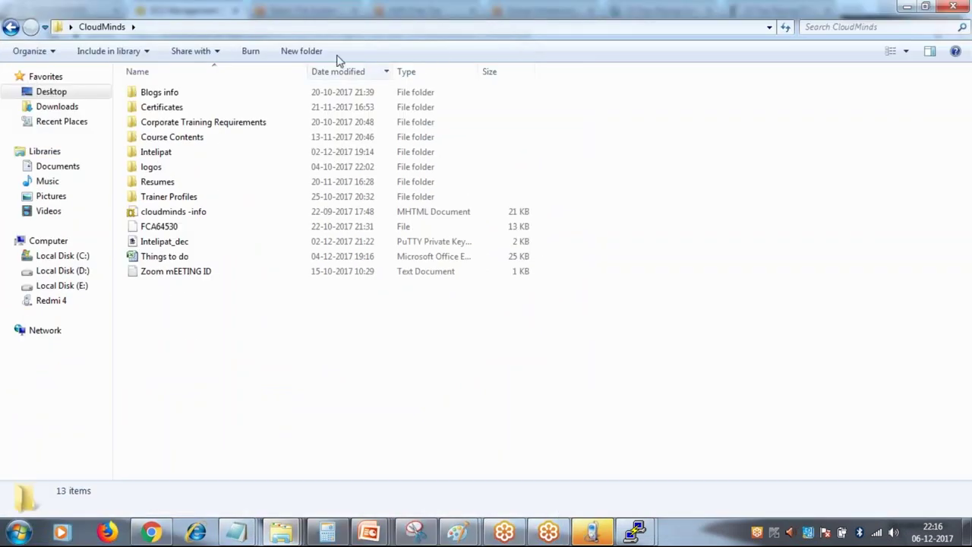
double_click(338, 13)
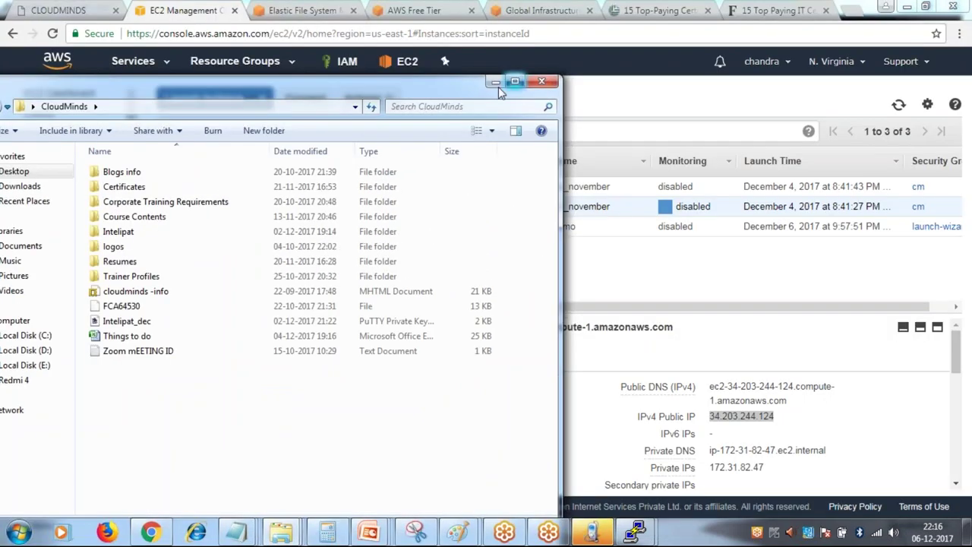
Minimize the CloudMinds folder window, switch to the open root PuTTY session, and clear its terminal
click(498, 85)
mouse_move(636, 531)
click(609, 495)
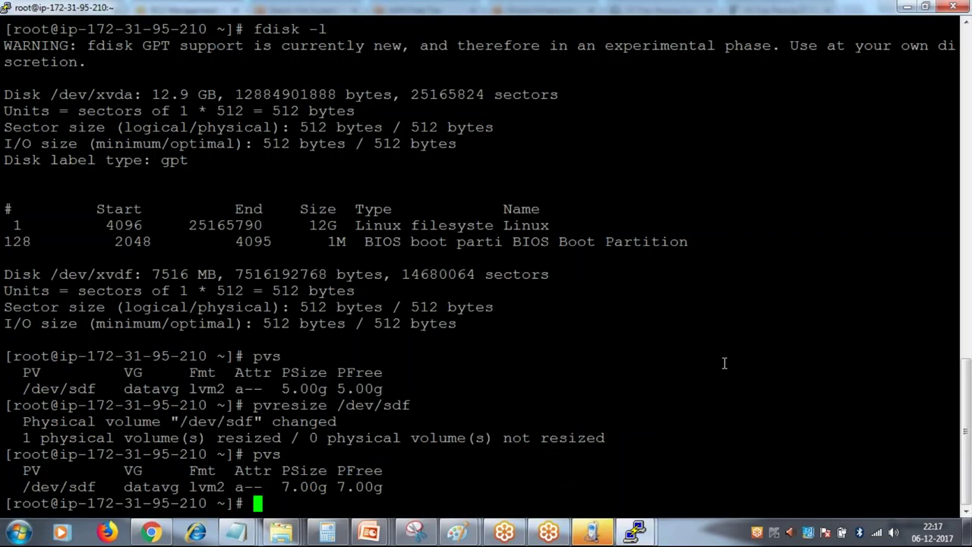
key(Return)
key(Return)
key(Return)
key(Return)
key(Return)
key(Return)
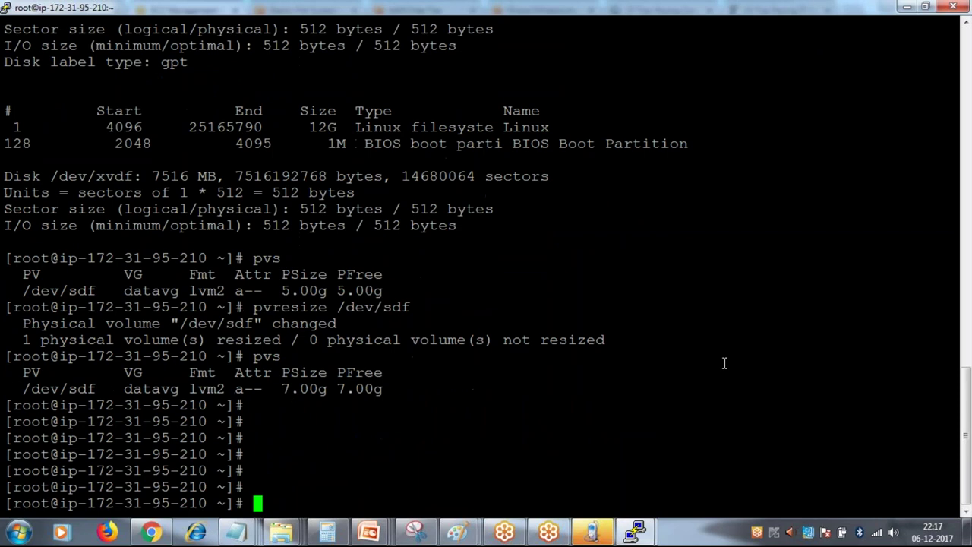
text(clear)
key(Return)
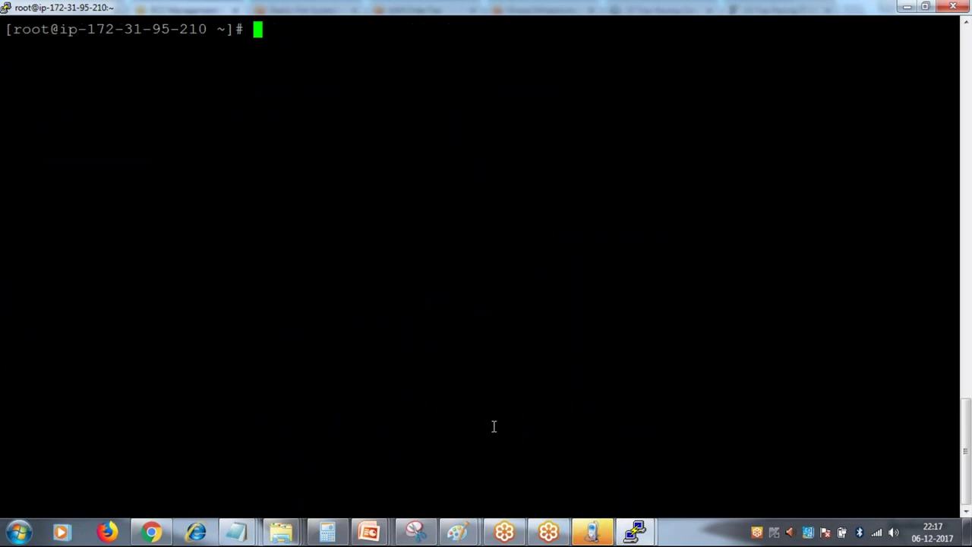
Copy yum install python-pip from the CLI Commands notes in Notepad, run it in the root terminal, and approve the installation
mouse_move(237, 532)
click(394, 434)
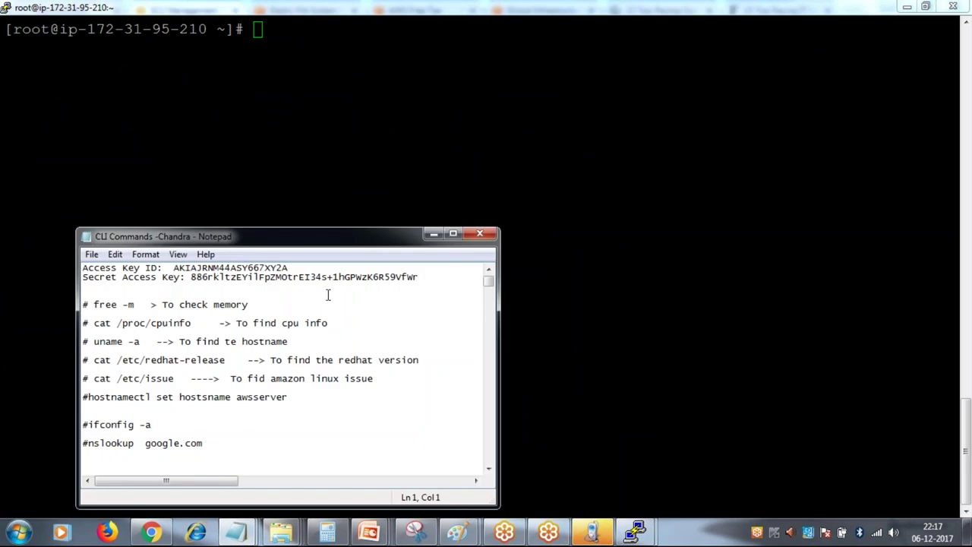
click(453, 233)
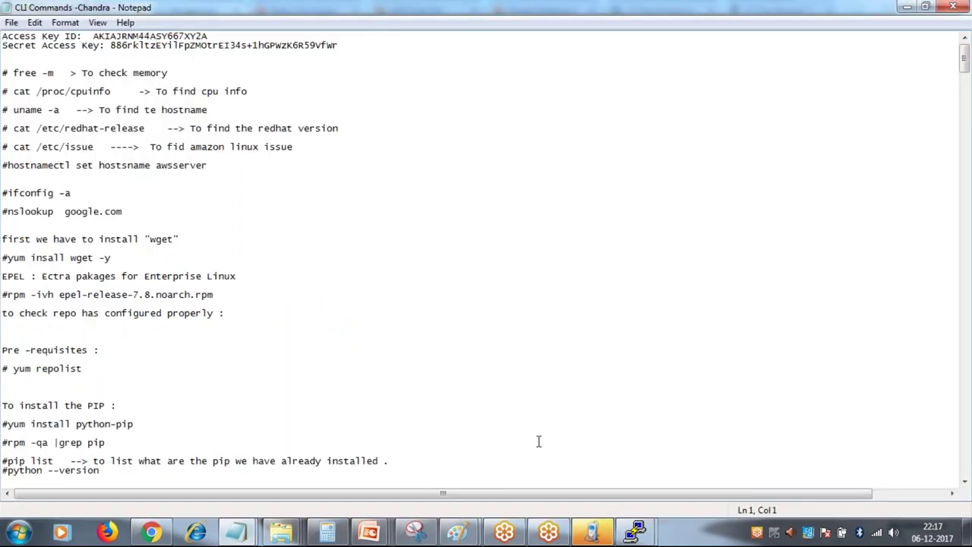
scroll(532, 425, down, 2)
drag(8, 369, 144, 367)
key(ctrl+c)
mouse_move(635, 531)
click(622, 487)
right_click(436, 316)
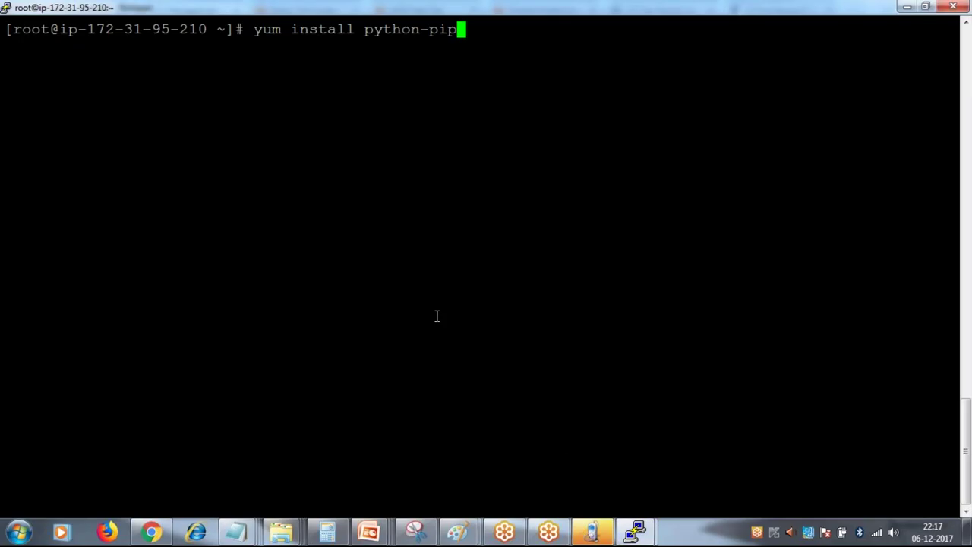
key(Return)
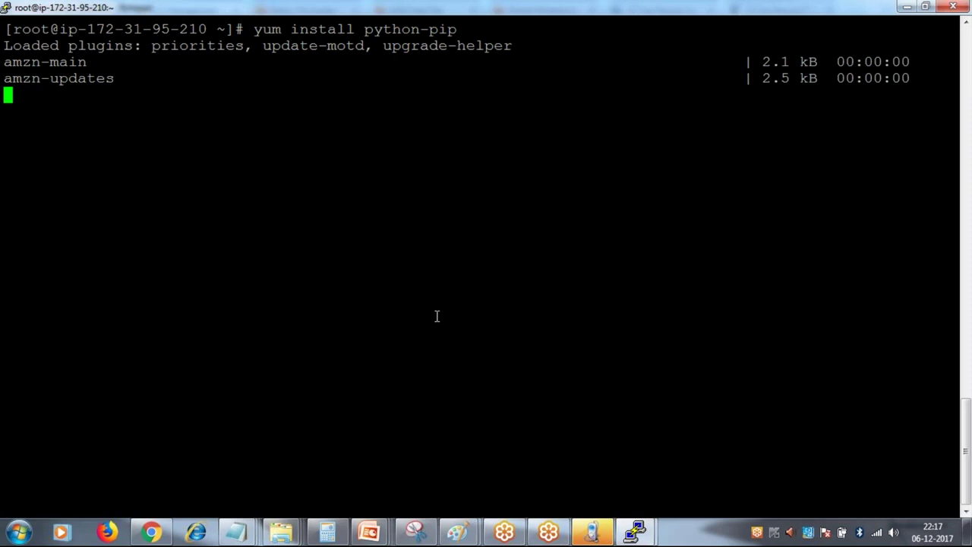
text(y)
key(Return)
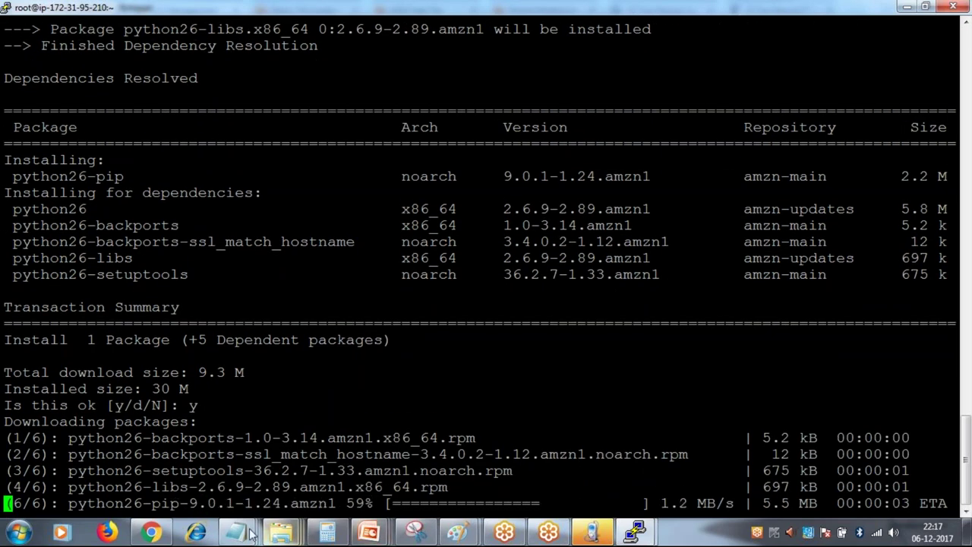
Check the installed pip packages by running rpm -qa |grep pip, copied from the CLI Commands notes, and highlight the output
mouse_move(252, 533)
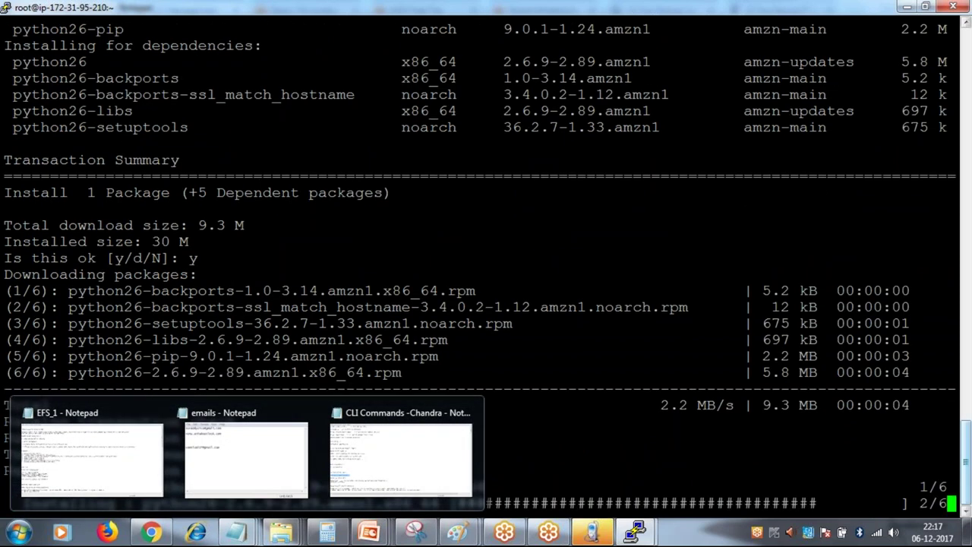
click(401, 465)
click(124, 355)
scroll(125, 381, down, 1)
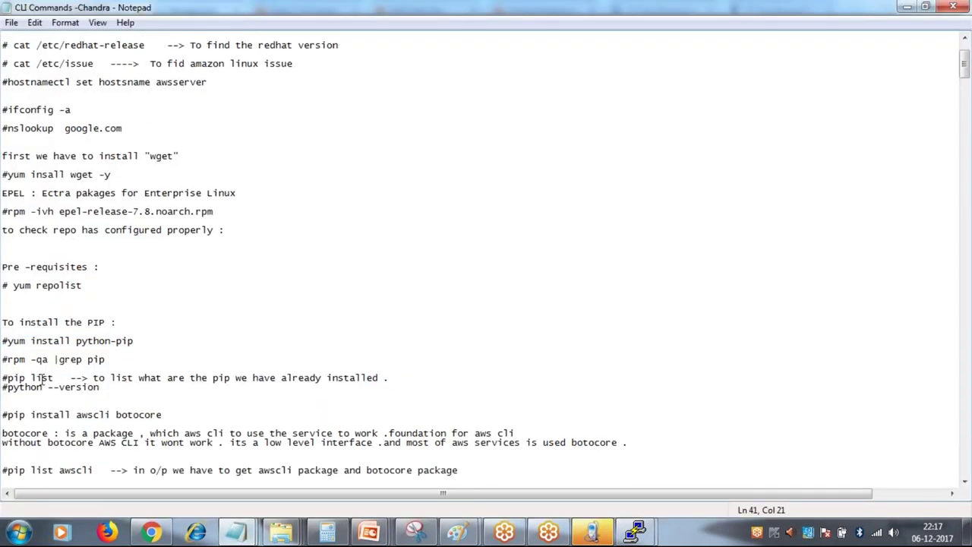
drag(9, 362, 104, 360)
key(ctrl+c)
click(562, 465)
right_click(481, 369)
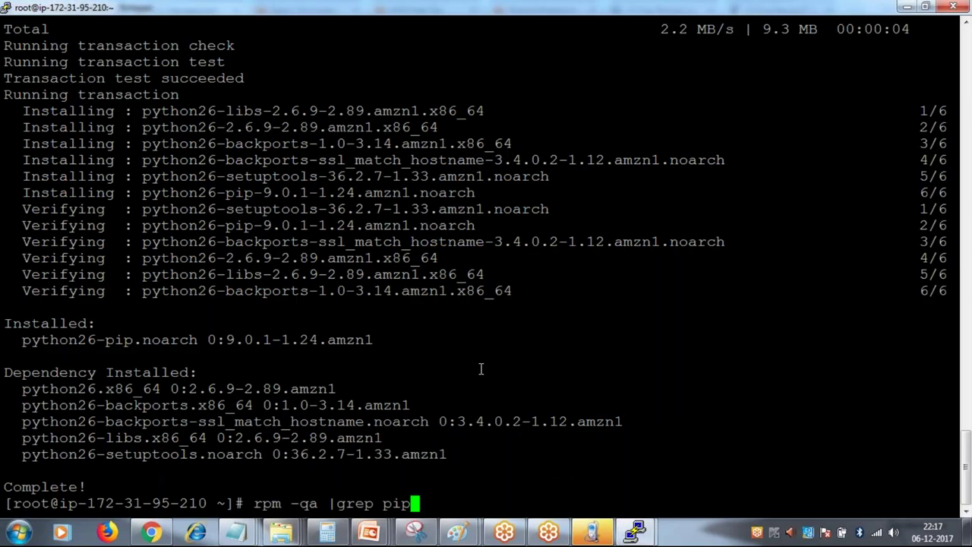
key(Return)
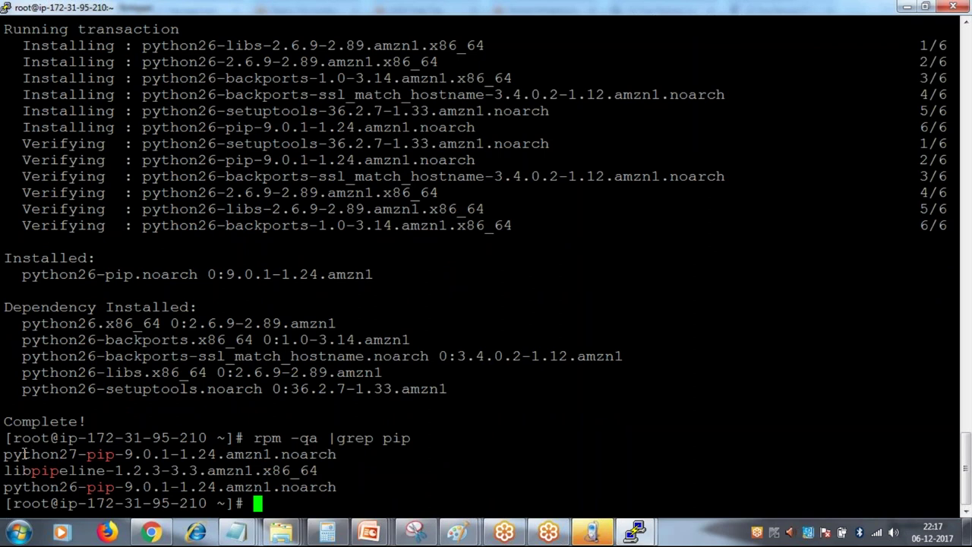
drag(4, 454, 123, 487)
Try to check the Python version in the terminal by pasting from the notes and entering #python --version
mouse_move(237, 531)
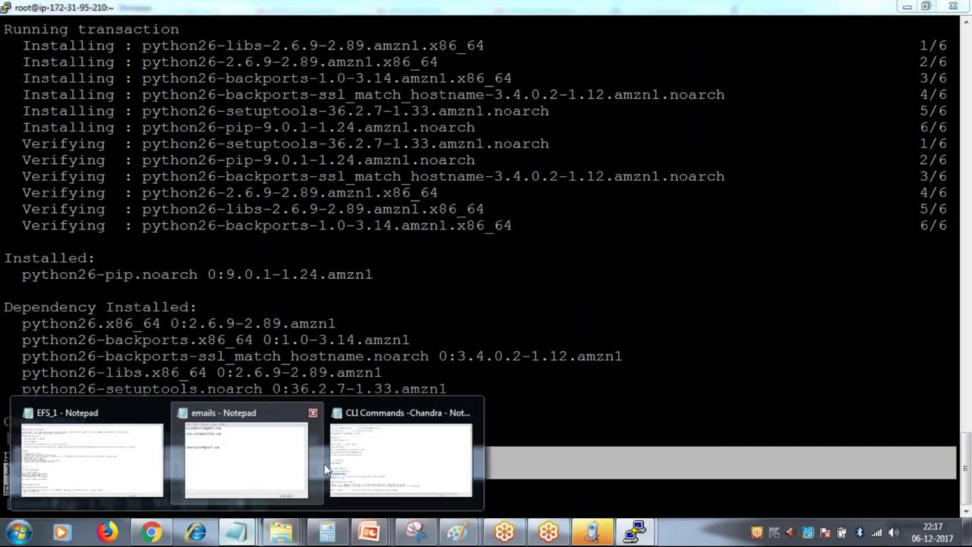
click(390, 460)
scroll(208, 392, down, 1)
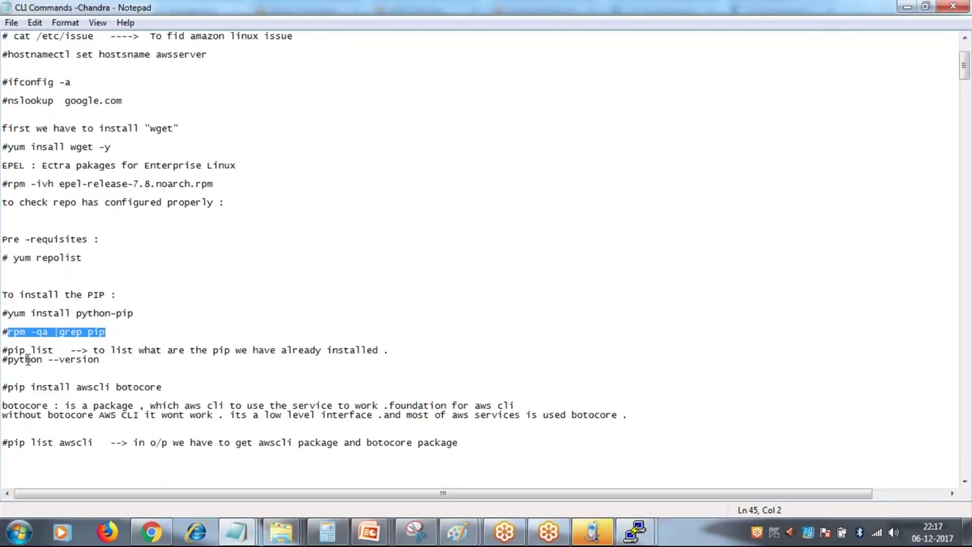
mouse_move(9, 362)
mouse_down()
mouse_move(85, 373)
mouse_move(7, 360)
mouse_up()
mouse_move(635, 532)
click(516, 455)
right_click(501, 409)
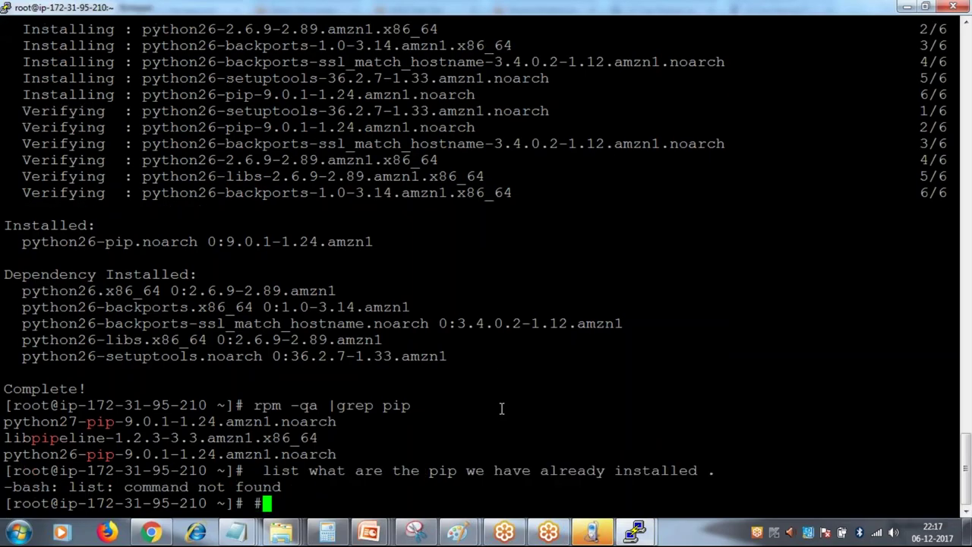
text(python )
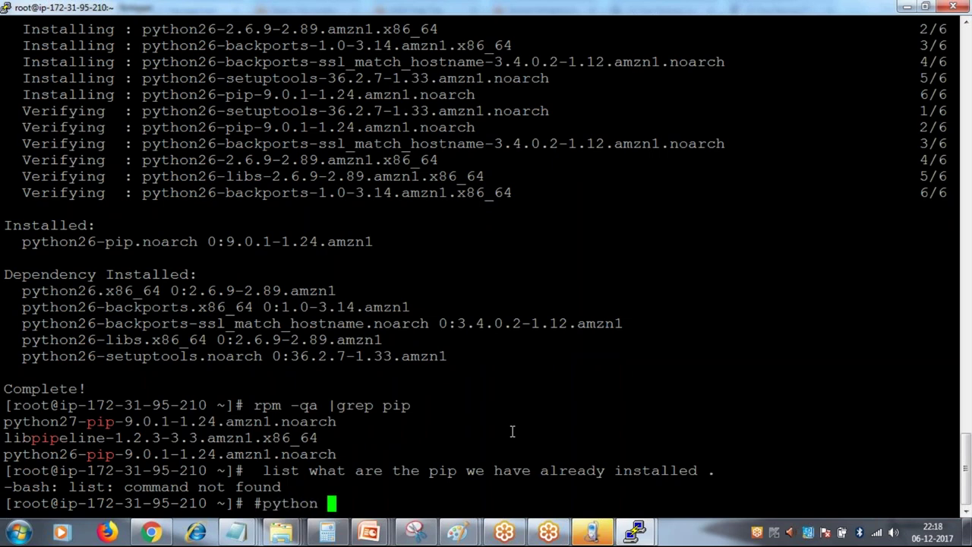
text(--vers)
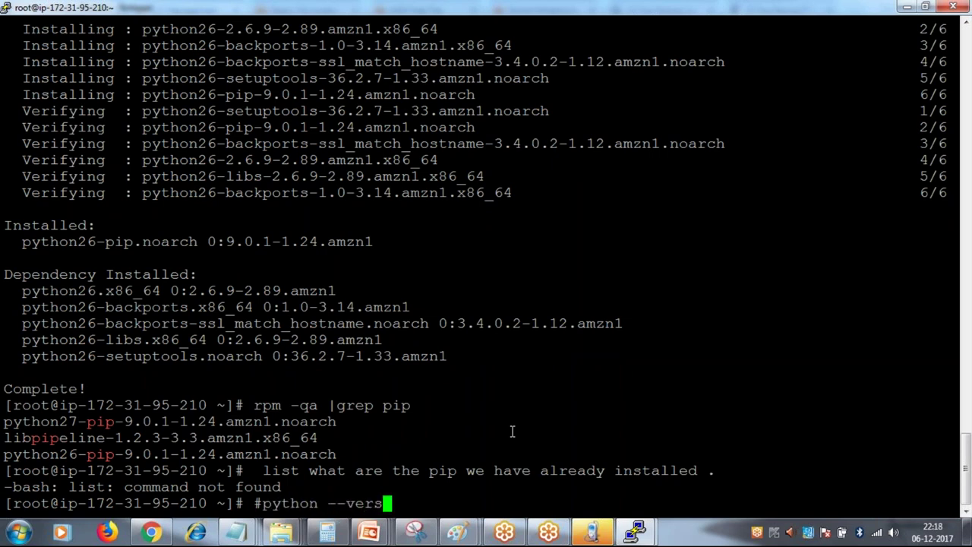
text(ion)
key(Return)
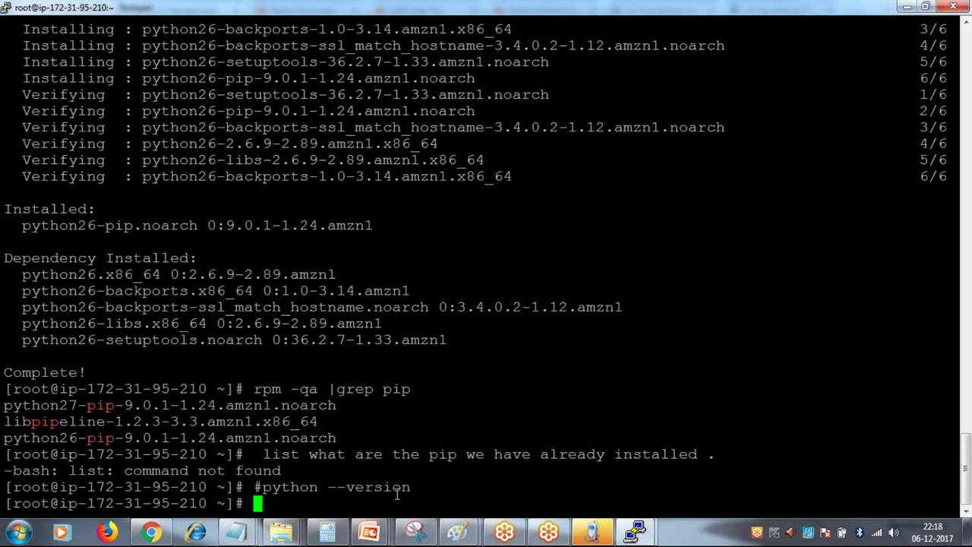
Copy python --version without the leading # from the CLI Commands notes and run it in the terminal
mouse_move(237, 532)
click(398, 455)
click(115, 387)
drag(8, 361, 97, 363)
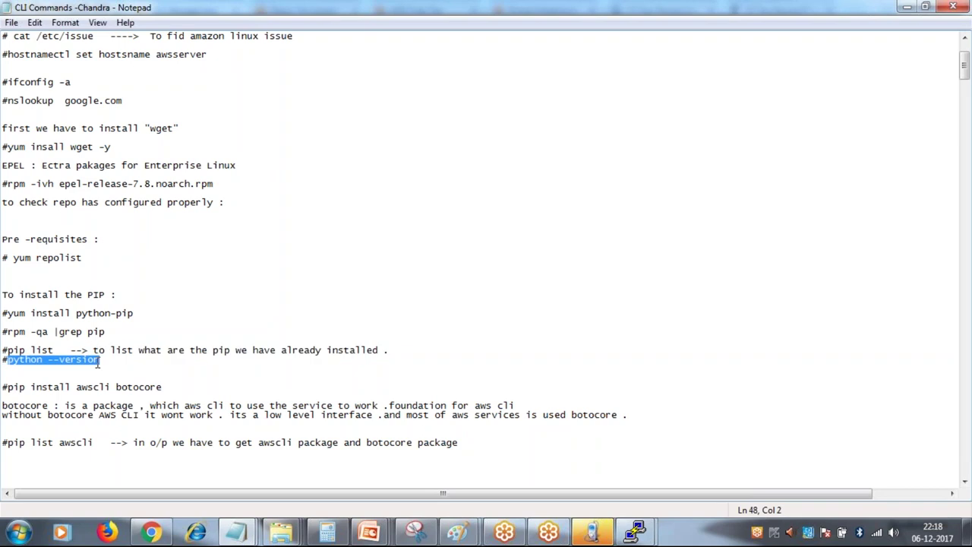
click(546, 409)
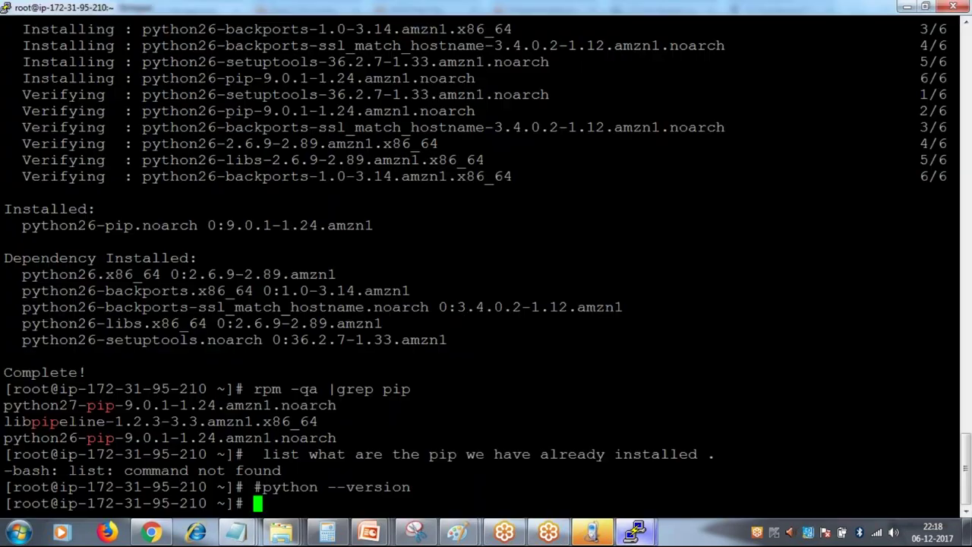
right_click(545, 409)
key(Return)
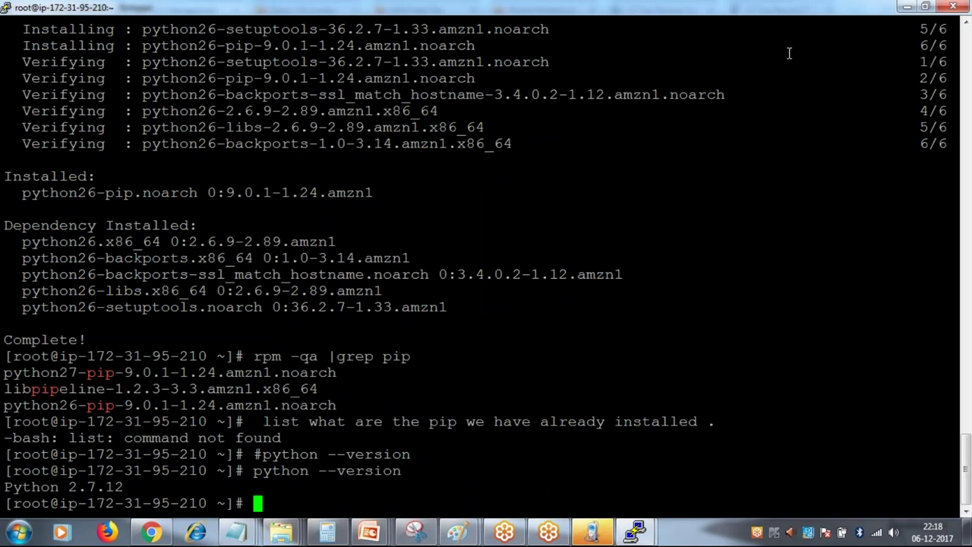
Clear the terminal, rerun python --version from the command history, and mark its output
text(clear)
key(Return)
key(Up)
key(Up)
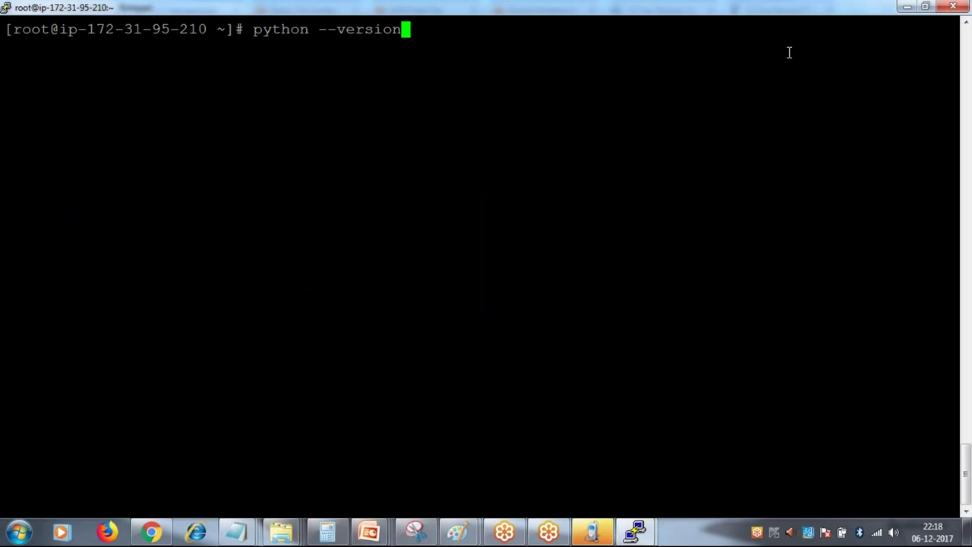
key(Return)
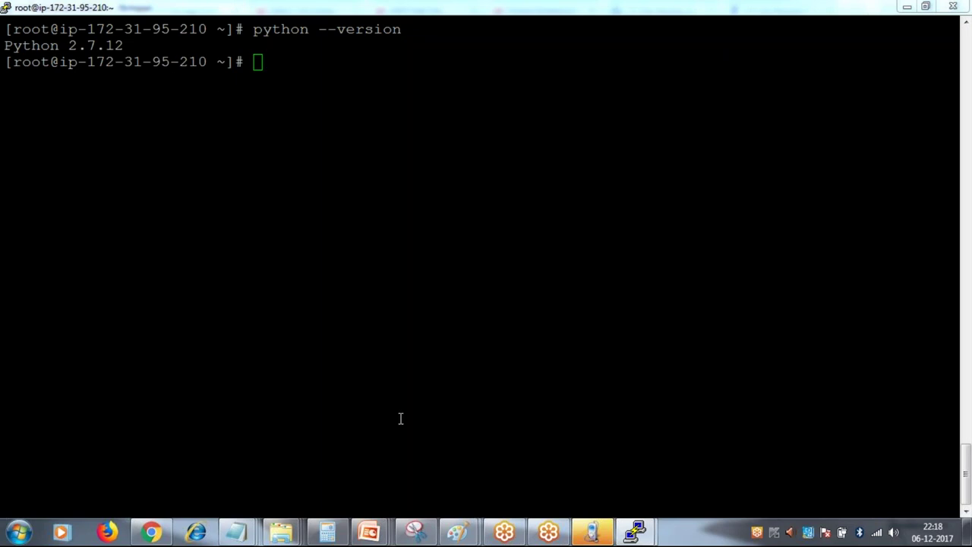
drag(124, 45, 6, 62)
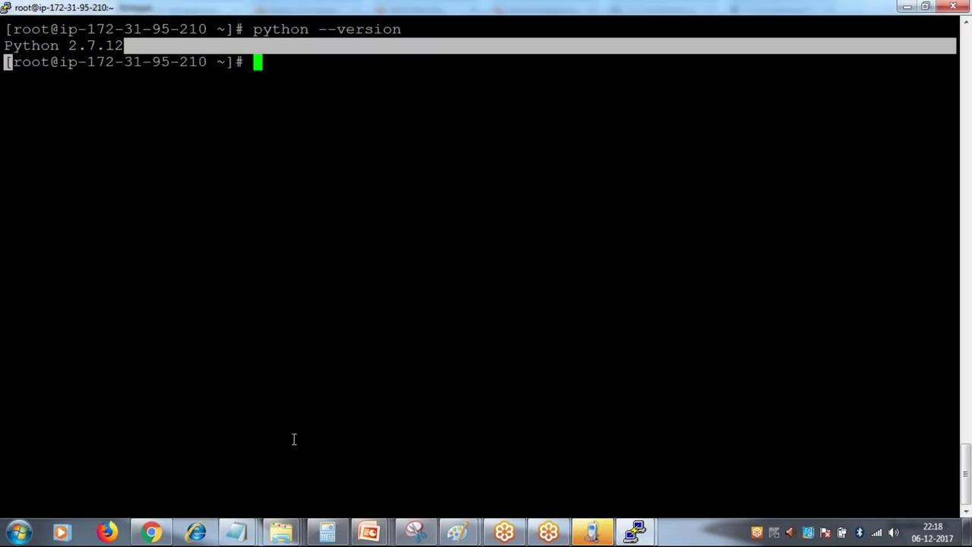
Copy the pip install awscli botocore command from the CLI Commands notes
click(238, 533)
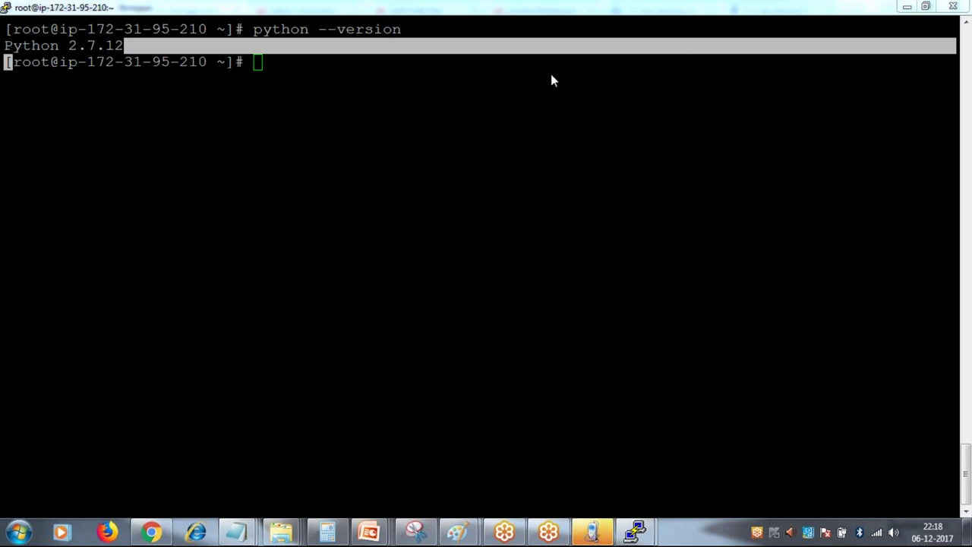
click(337, 229)
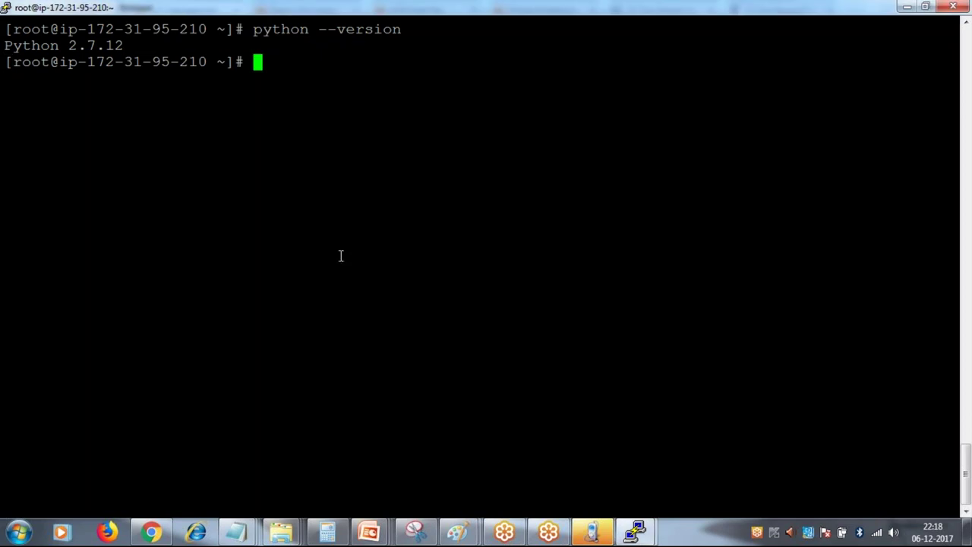
click(237, 532)
click(340, 441)
click(323, 294)
scroll(325, 300, down, 1)
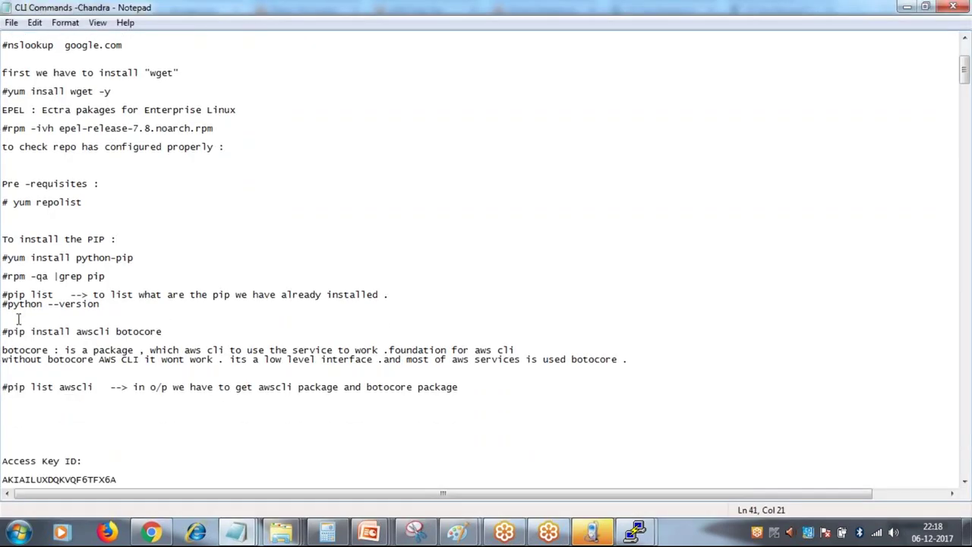
drag(9, 332, 162, 334)
key(ctrl+c)
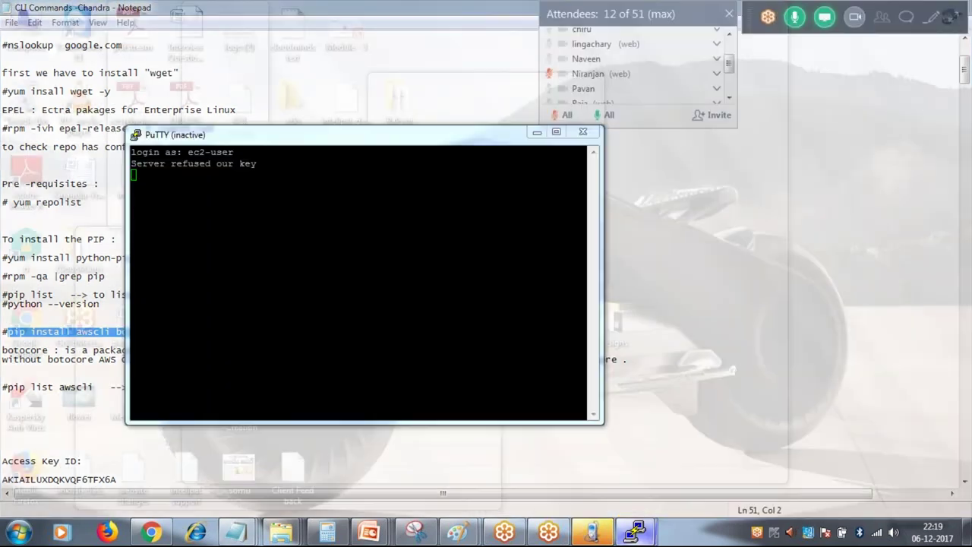
Close the inactive PuTTY window and run pip install awscli botocore in the root terminal
click(709, 456)
click(583, 134)
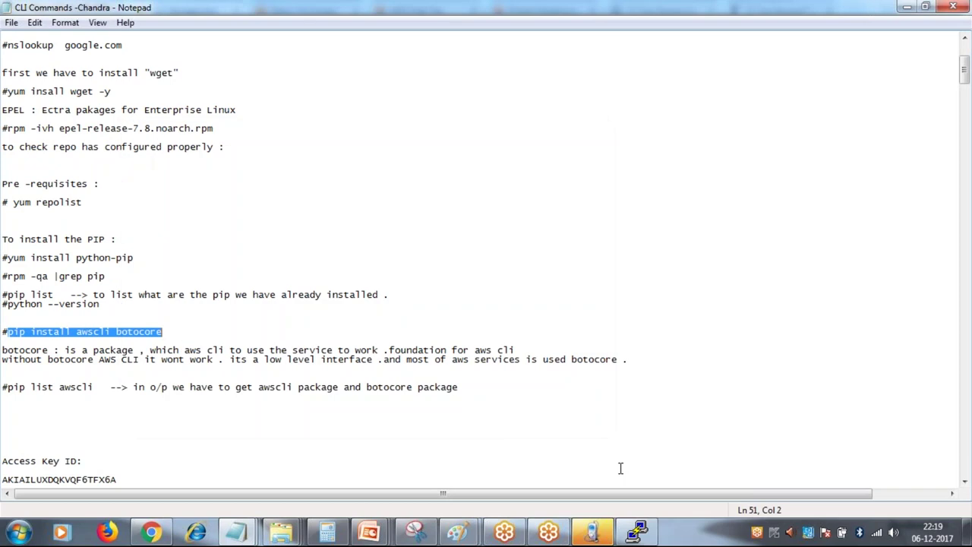
click(635, 532)
right_click(369, 299)
key(Return)
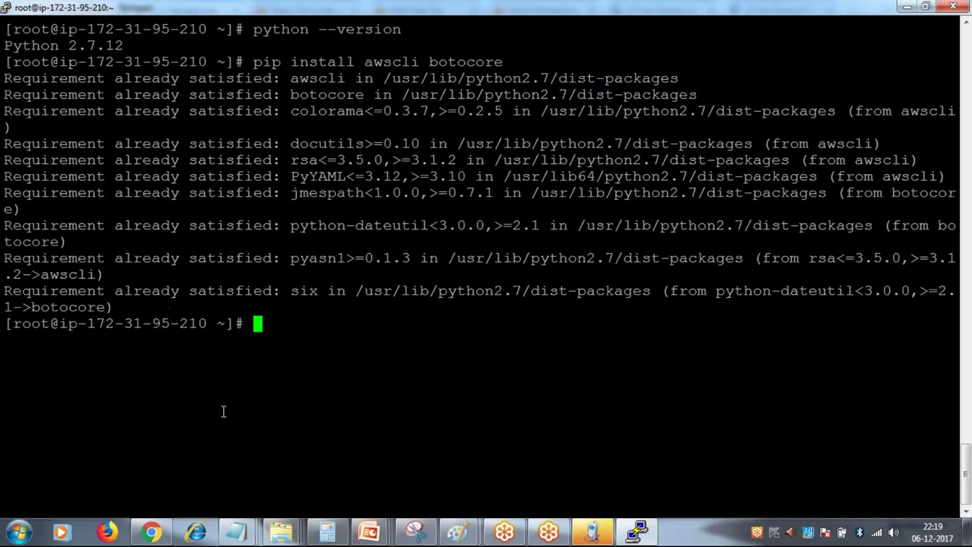
Copy pip list awscli from the CLI Commands notes and run it in the terminal
click(236, 531)
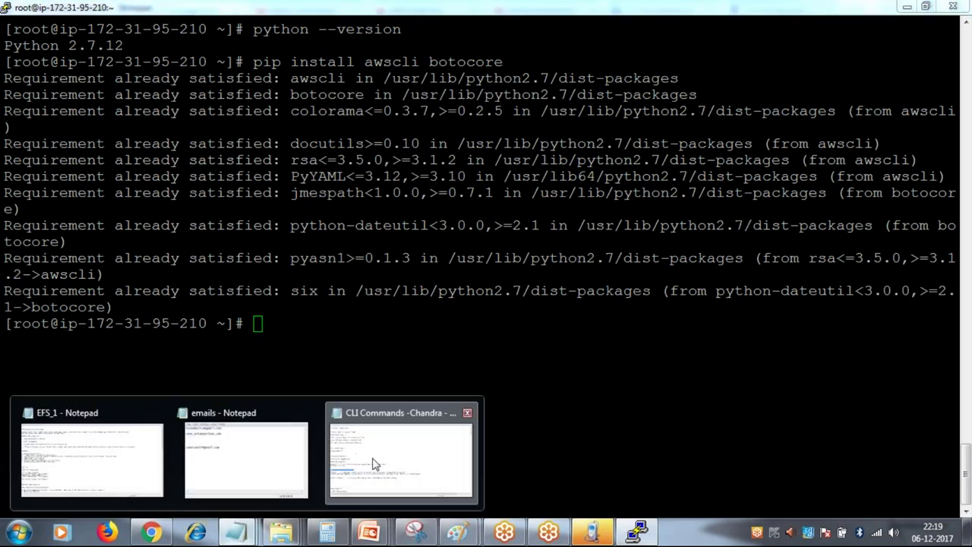
click(372, 463)
scroll(253, 332, down, 3)
drag(9, 304, 94, 304)
key(ctrl+c)
click(636, 531)
right_click(596, 380)
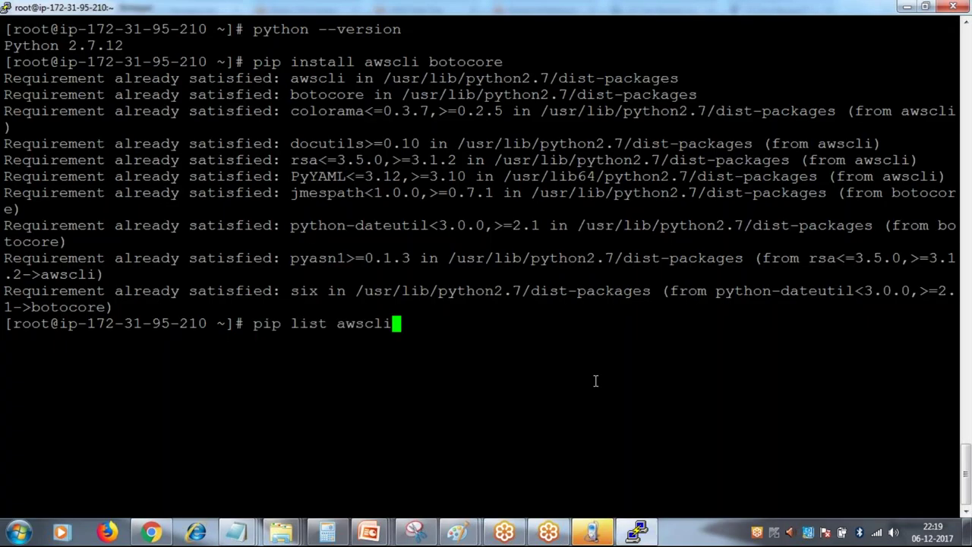
key(Return)
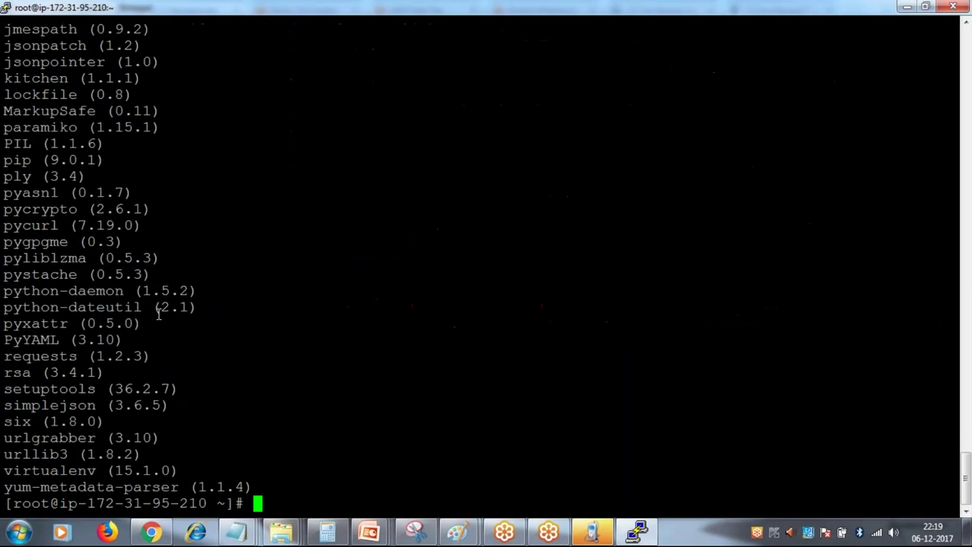
Locate and highlight the awscli and botocore entries in the pip package list
scroll(72, 121, up, 10)
double_click(49, 272)
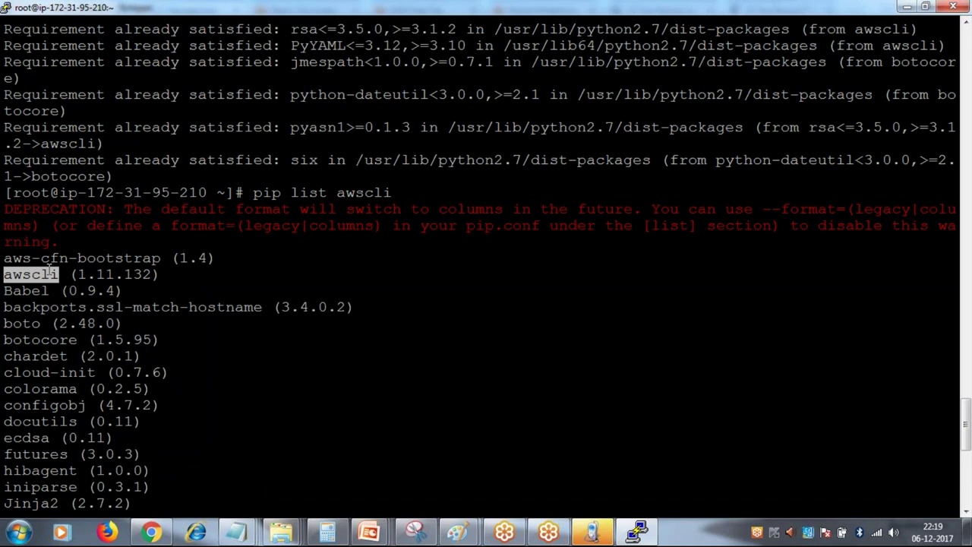
double_click(49, 339)
click(335, 364)
scroll(335, 364, down, 5)
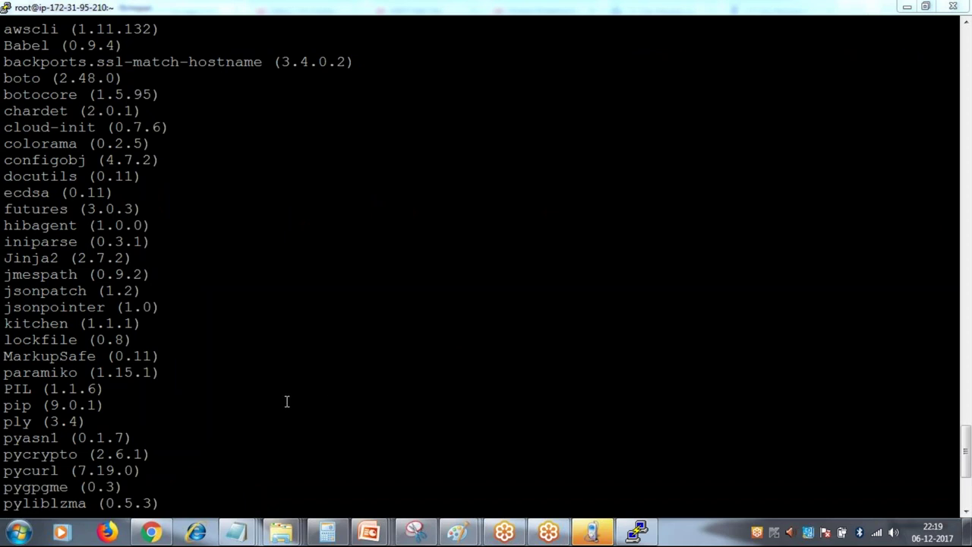
Clear the terminal and run aws s3 ls to list the account's S3 buckets
scroll(294, 405, down, 5)
text(clear)
key(Return)
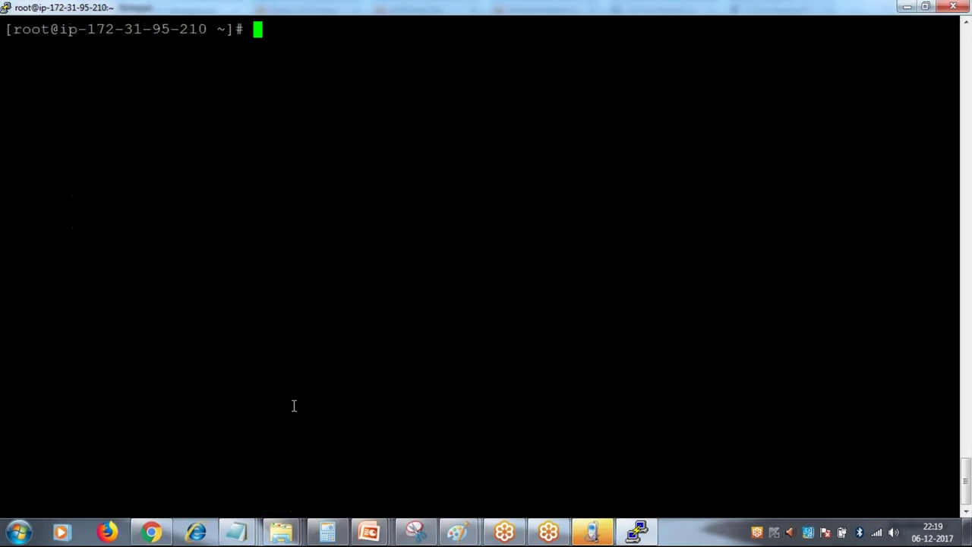
text(aws s3 ls)
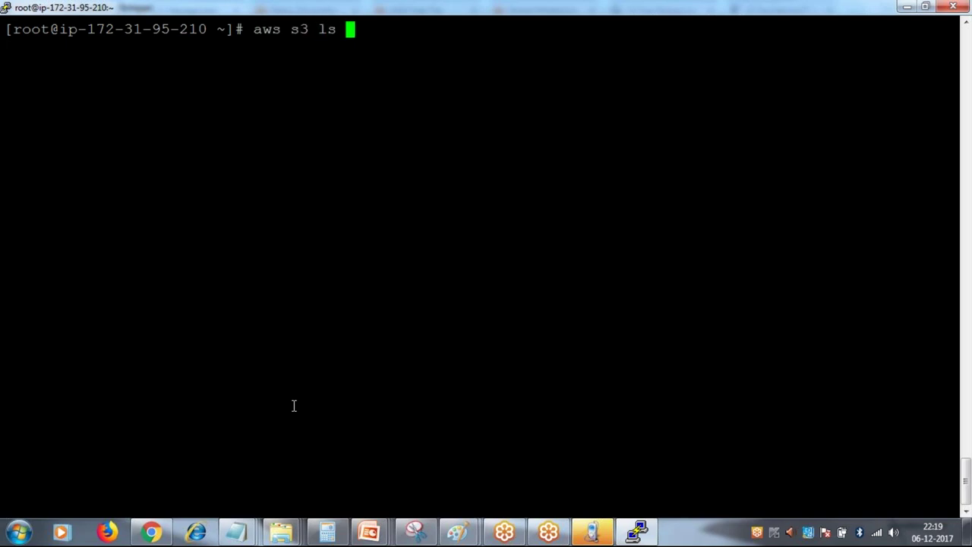
key(Return)
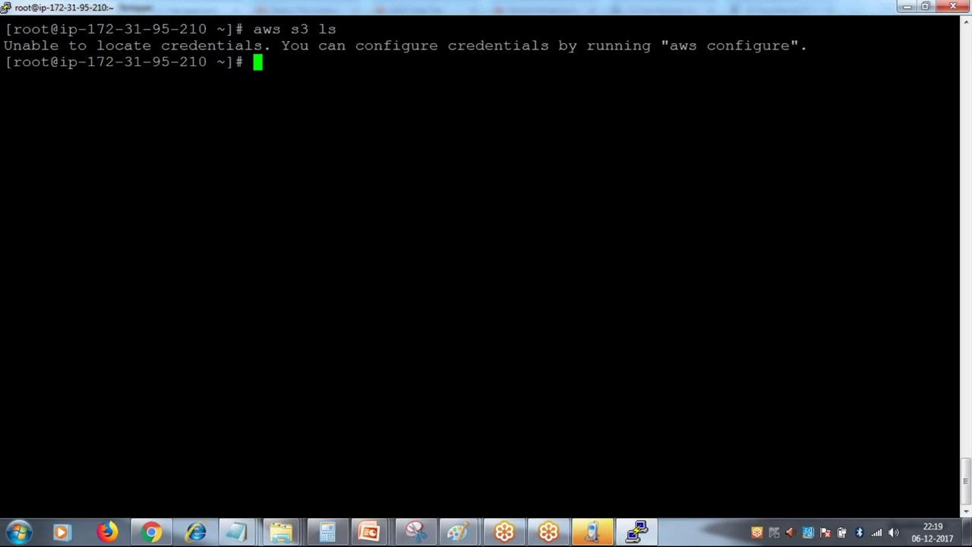
Switch to Chrome and open the S3 console from the AWS services list
click(151, 532)
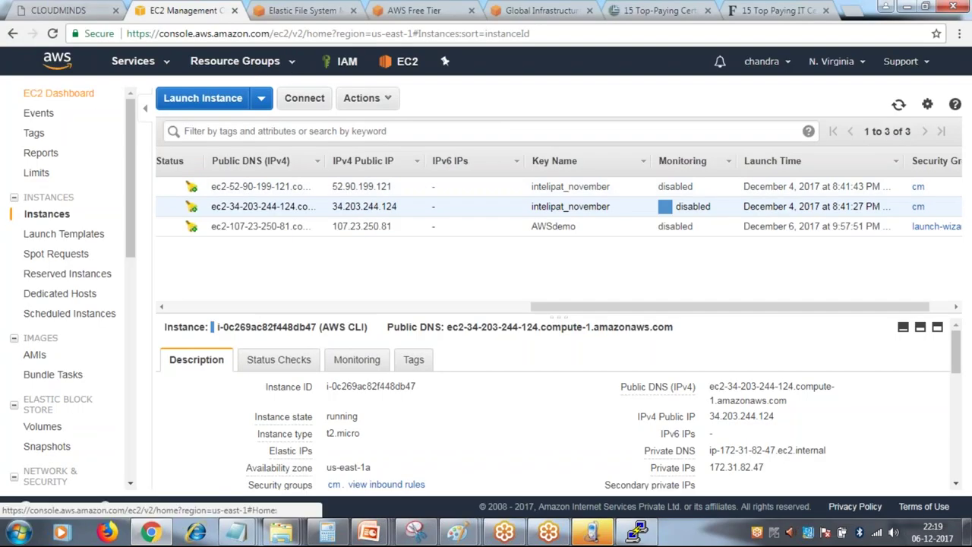
click(162, 64)
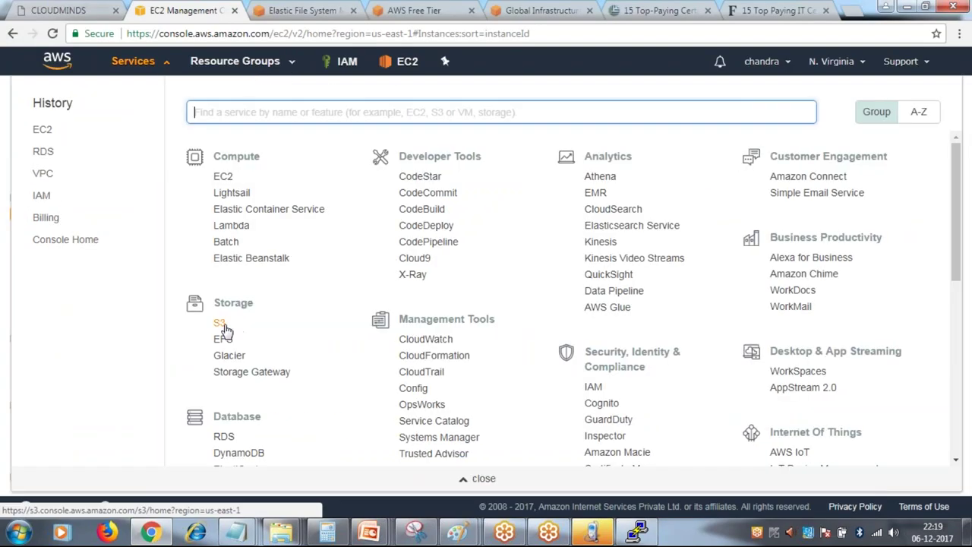
click(219, 322)
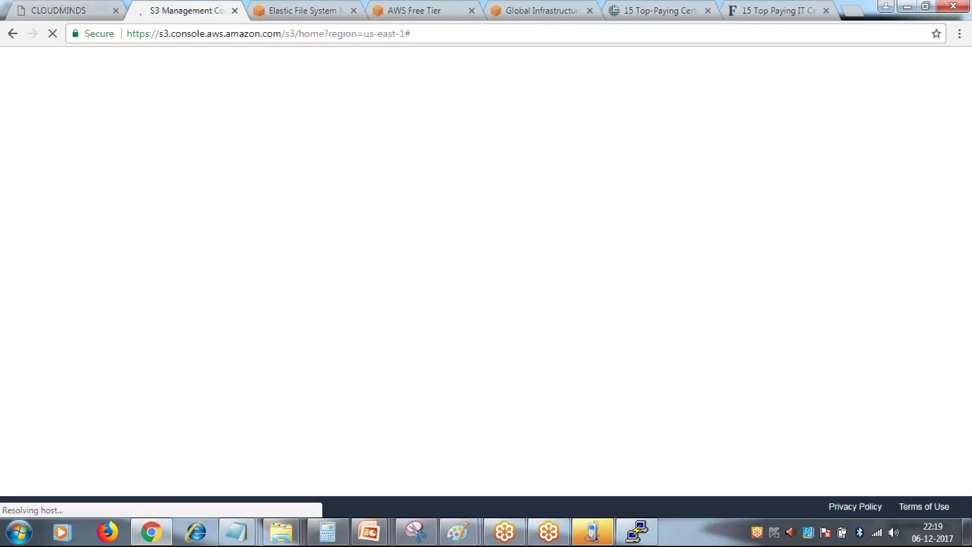
click(636, 531)
click(635, 533)
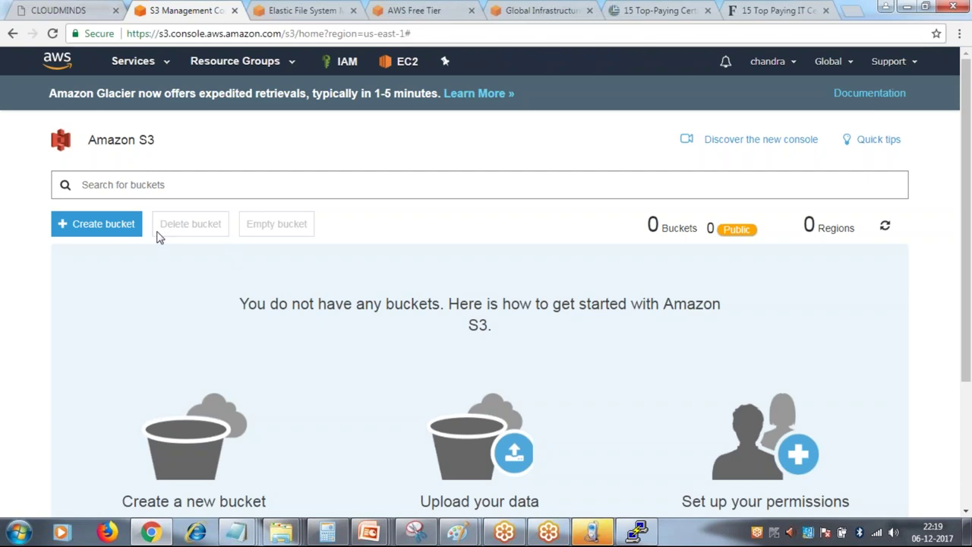
Create an S3 bucket named cloudmindsit in US East (N. Virginia) with default settings
click(127, 227)
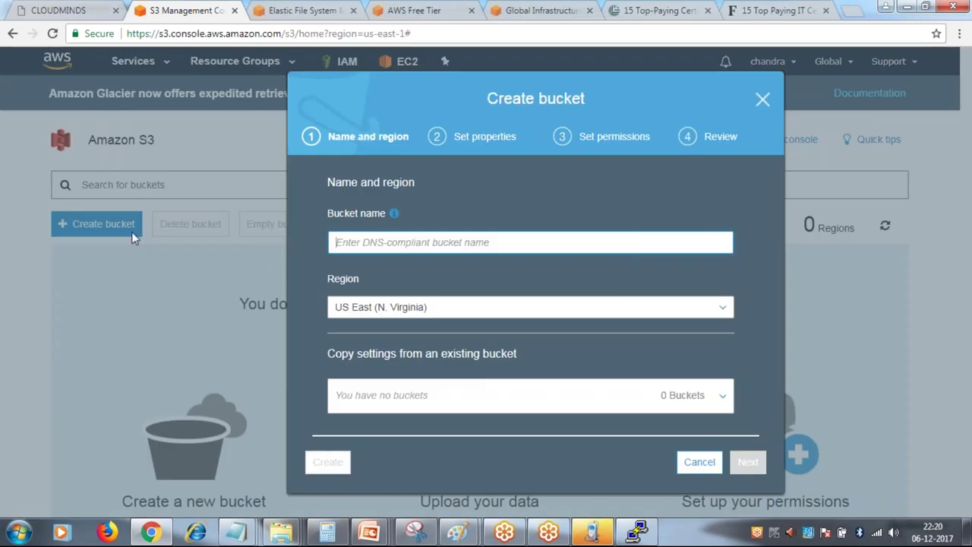
click(470, 237)
click(481, 243)
text(cloudmindsit)
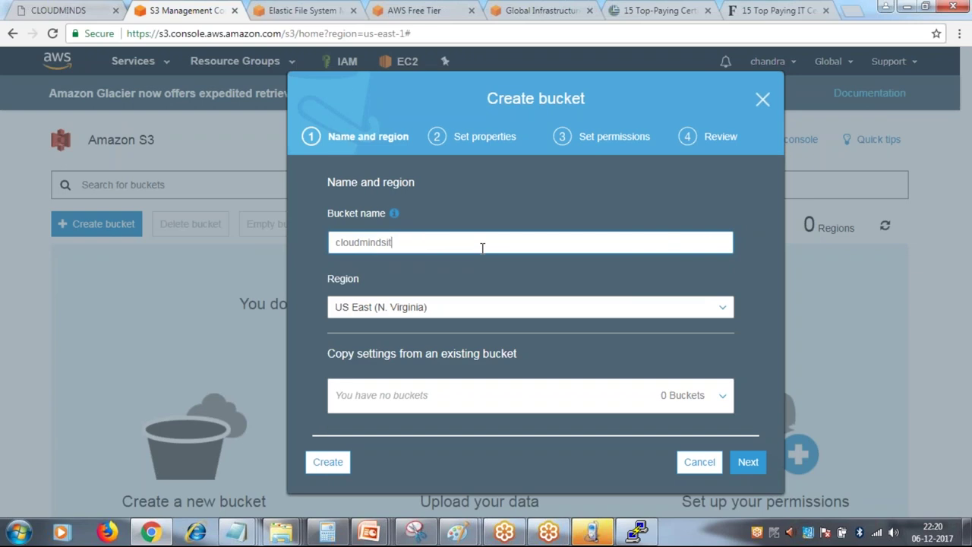
click(342, 465)
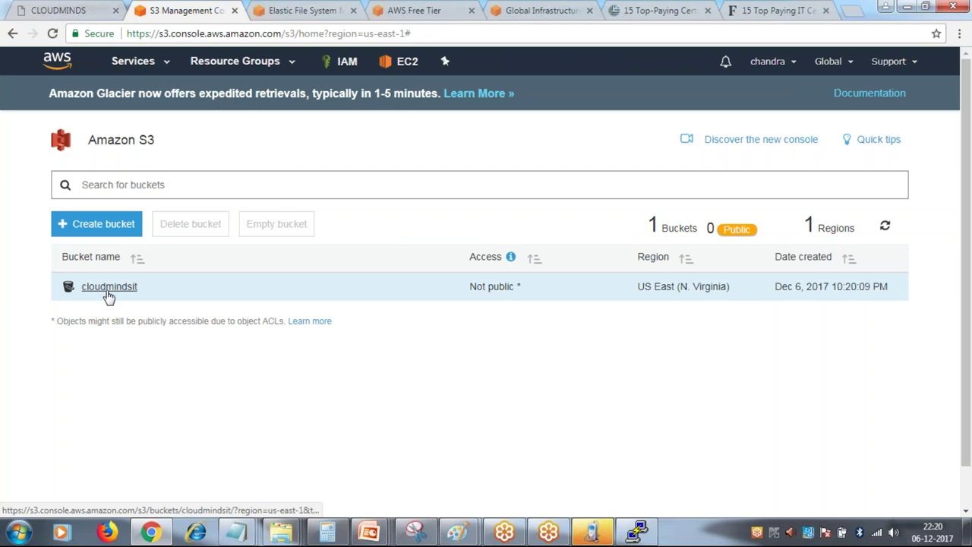
Return to the PuTTY terminal and rerun the aws s3 ls command
click(637, 531)
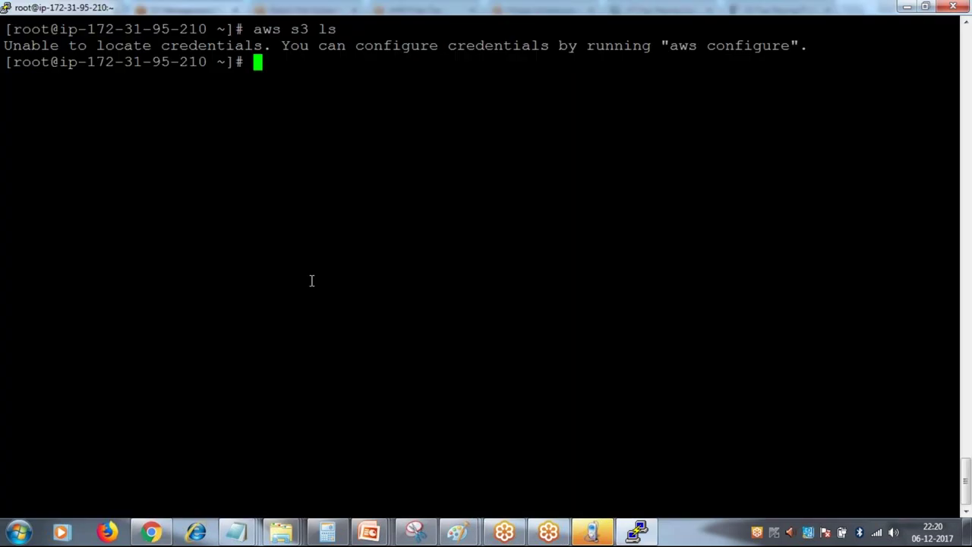
key(Up)
key(Return)
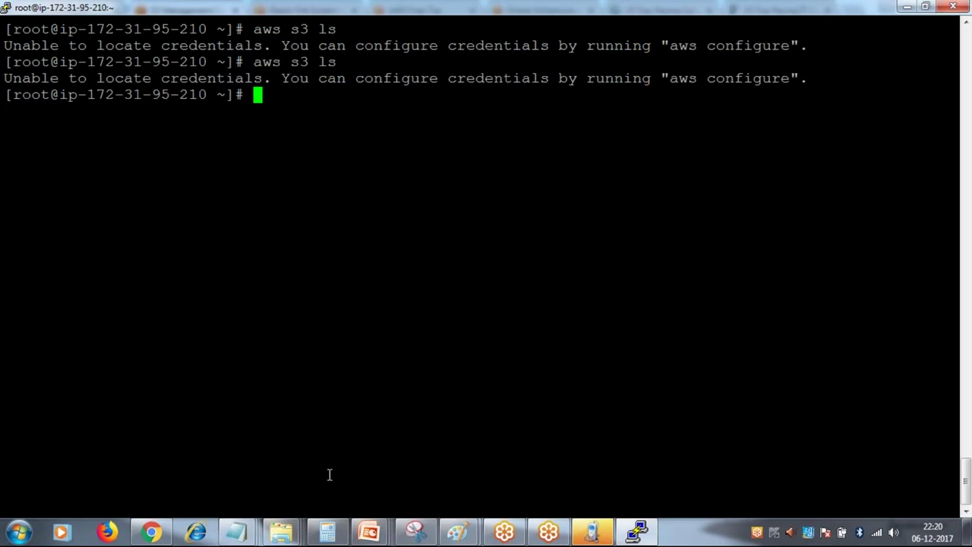
Open the CLI Commands notes and examine the part on access keys and connecting to the AWS API
click(236, 531)
click(419, 471)
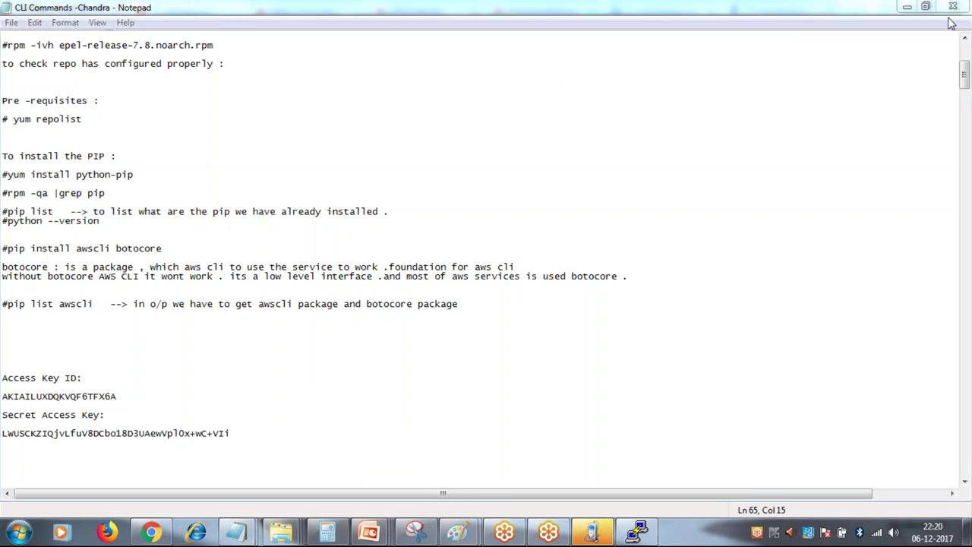
click(243, 397)
scroll(287, 452, down, 3)
Switch to the AWS console in Chrome and open the account's My Security Credentials page
key(alt+Tab)
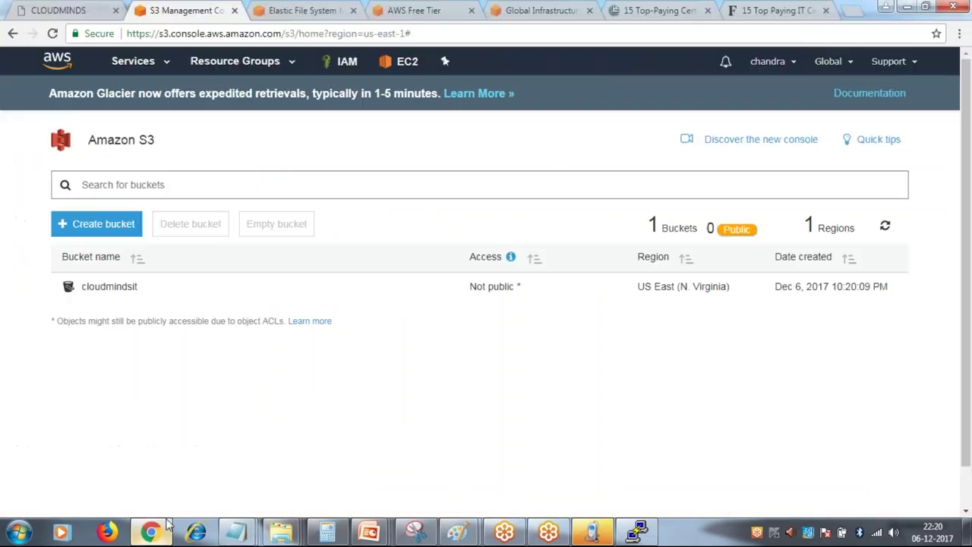
click(796, 67)
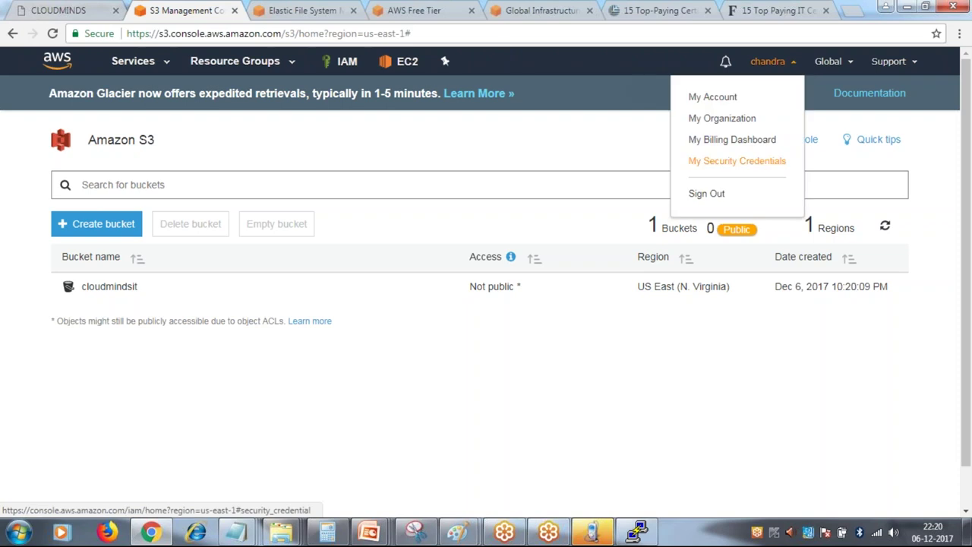
click(737, 160)
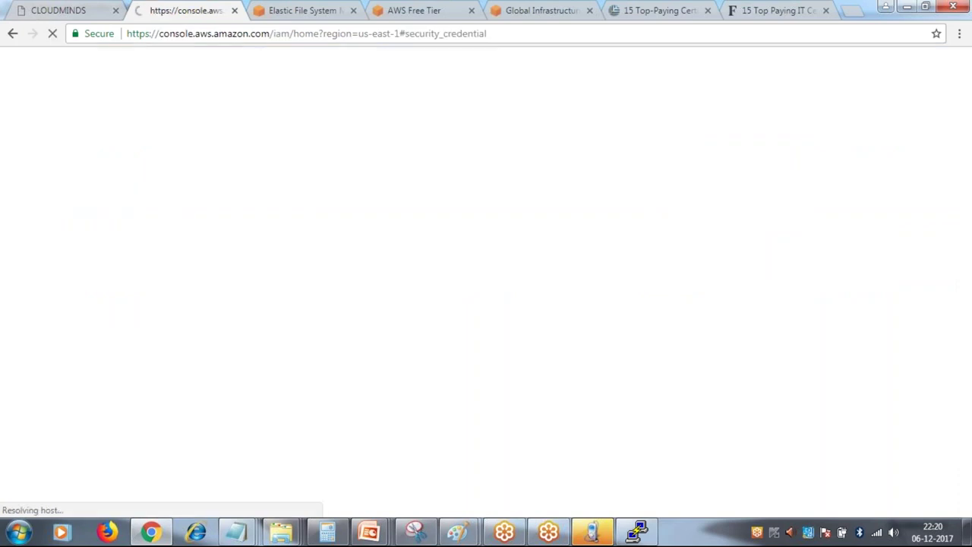
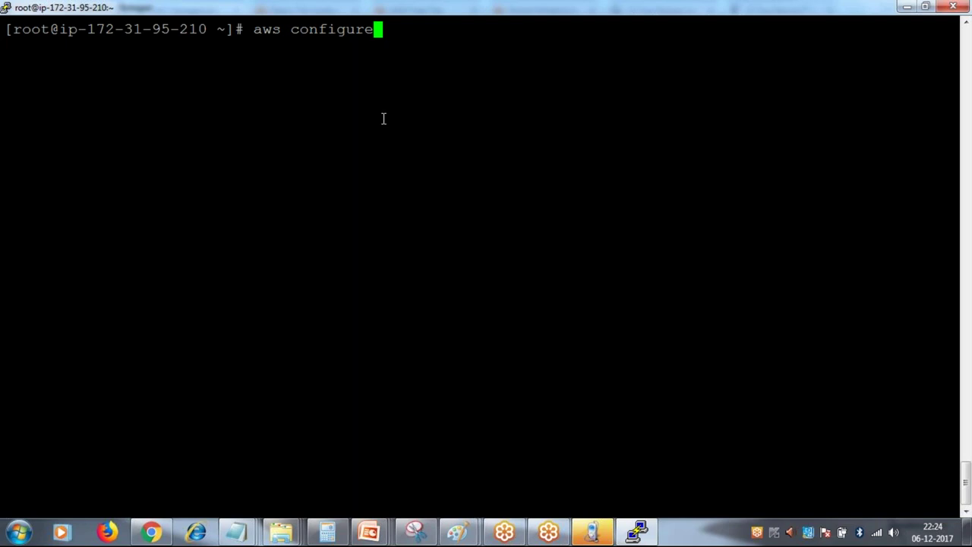
Remove the pending aws configure command, run aws s3 ls instead, and highlight the listed bucket name
key(BackSpace)
key(BackSpace)
key(BackSpace)
key(BackSpace)
key(BackSpace)
key(BackSpace)
key(BackSpace)
key(BackSpace)
key(BackSpace)
key(BackSpace)
key(BackSpace)
key(BackSpace)
key(BackSpace)
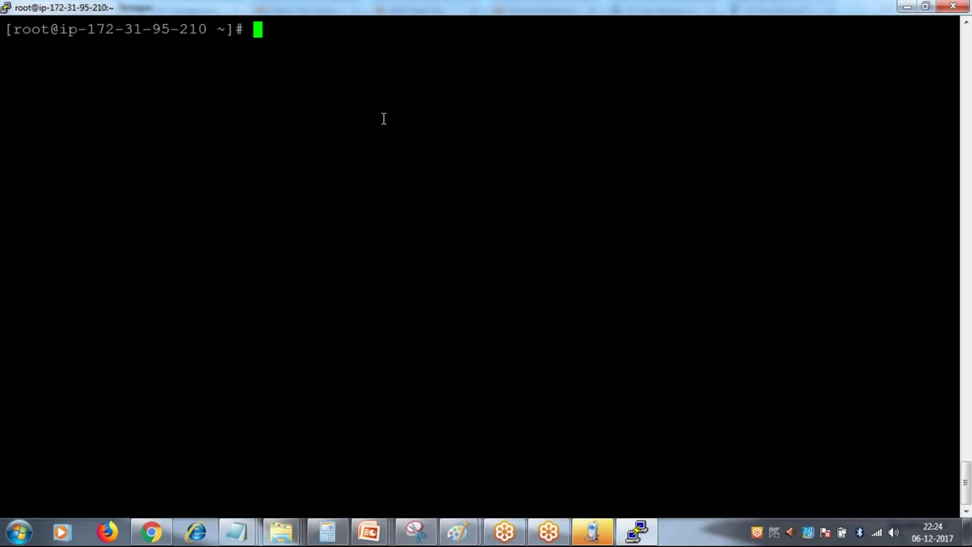
text(aws s3 ls)
key(Return)
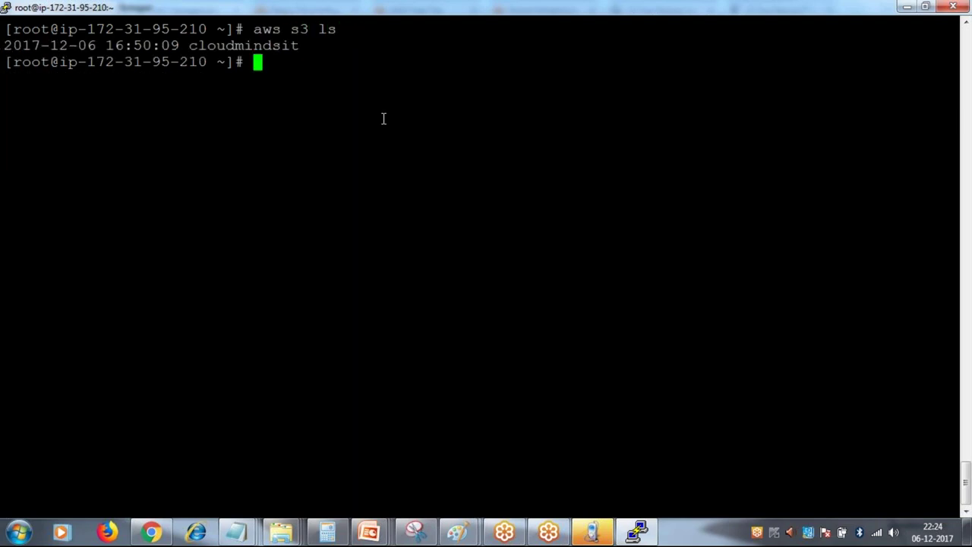
drag(187, 49, 302, 47)
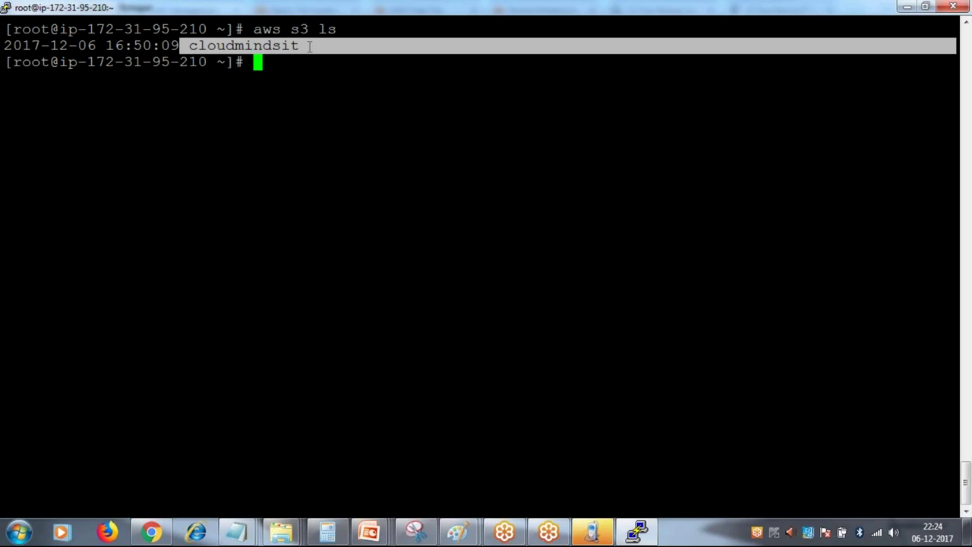
Open S3 in the Chrome AWS console and create a bucket named cloudmindsitnew in US East (N. Virginia)
click(151, 532)
click(170, 67)
click(218, 323)
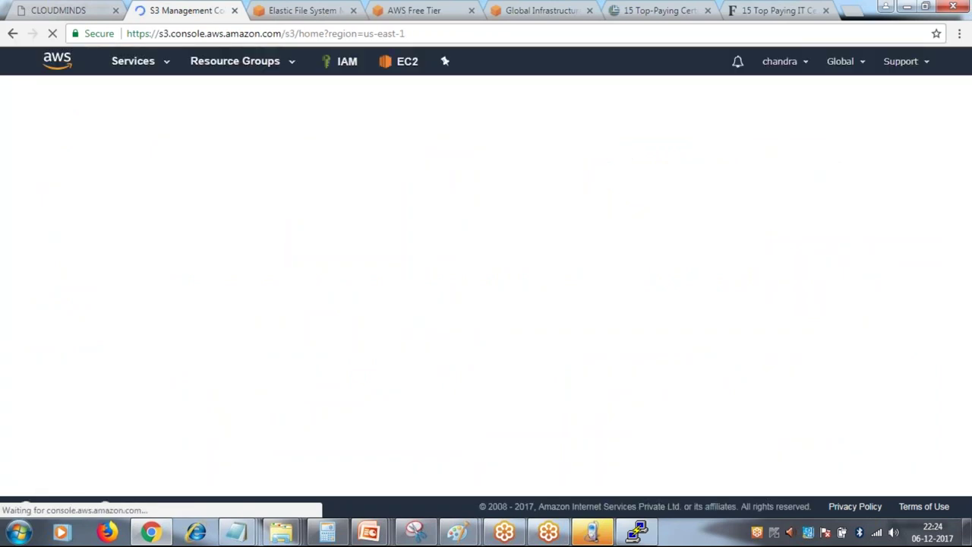
click(102, 226)
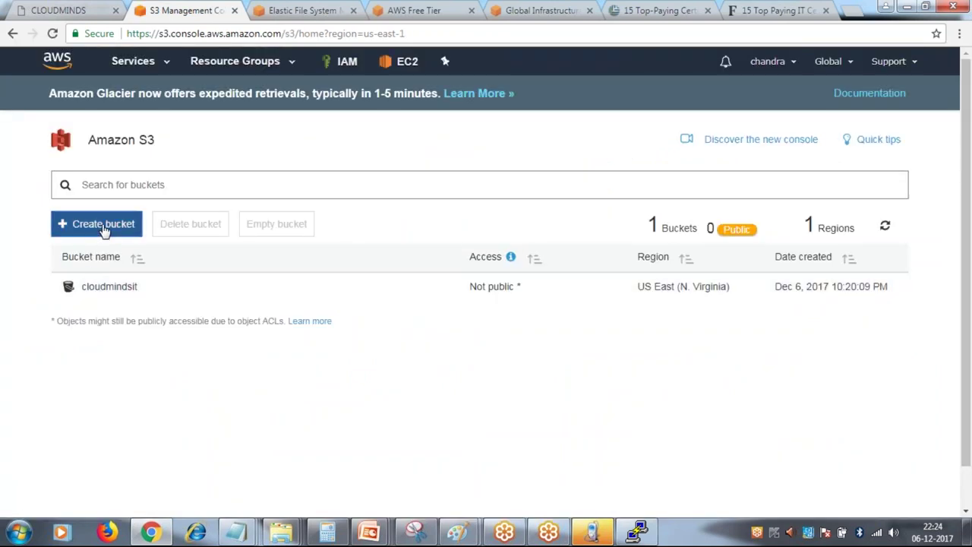
text(cloudm)
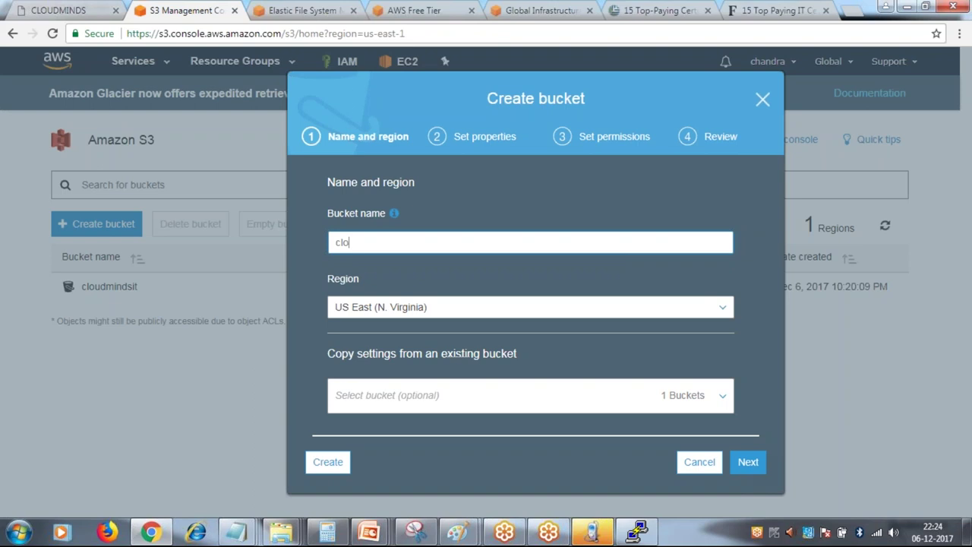
text(indsitnew)
click(328, 463)
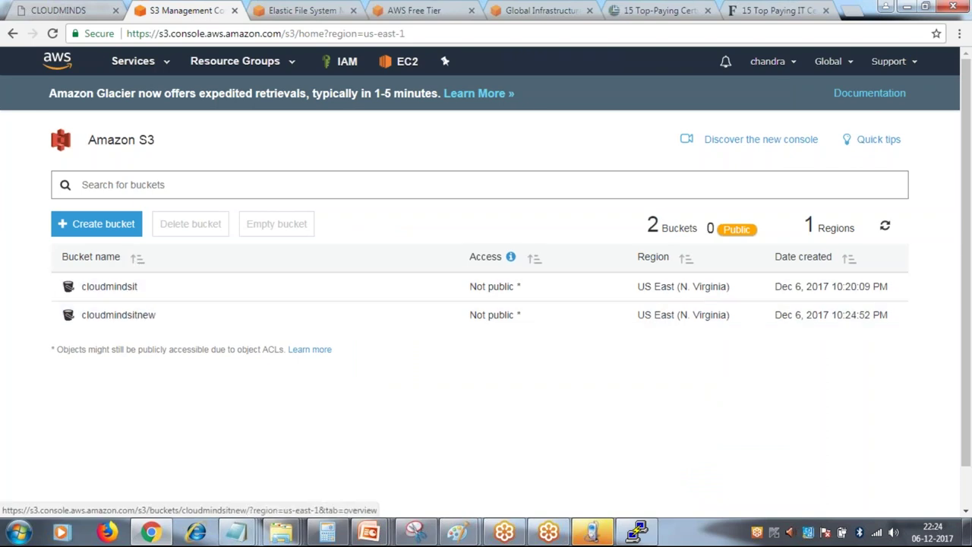
Rerun aws s3 ls in the PuTTY terminal and highlight both bucket names in the output
click(640, 535)
click(405, 281)
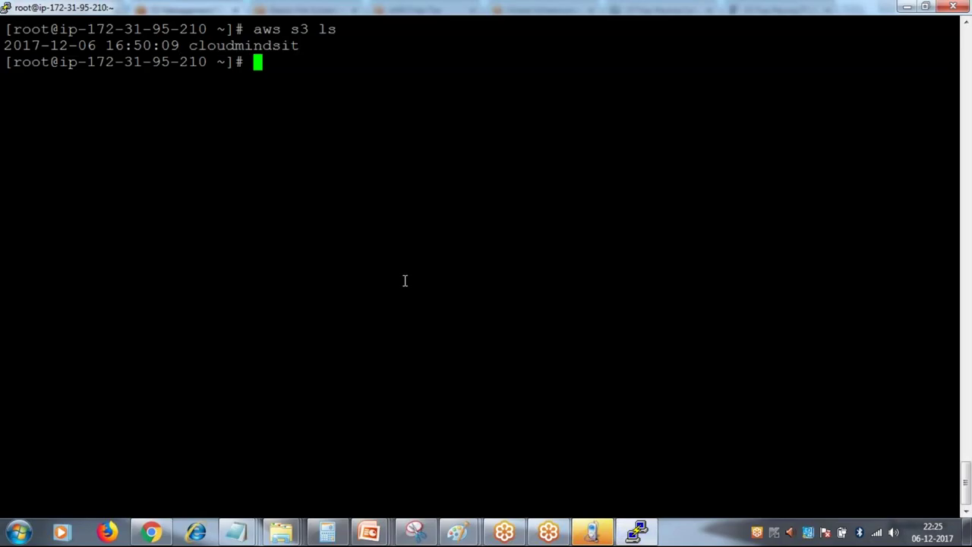
key(Up)
key(Return)
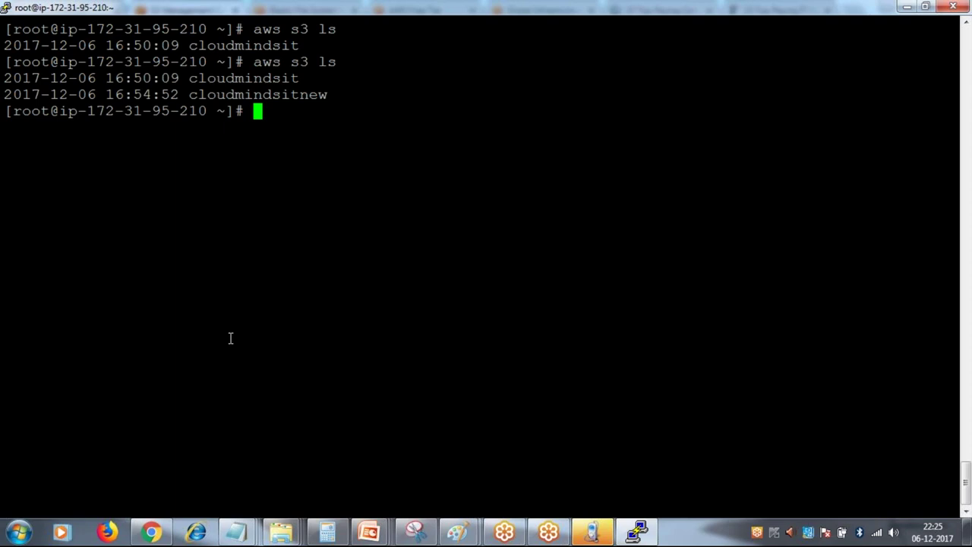
drag(189, 78, 319, 95)
click(345, 173)
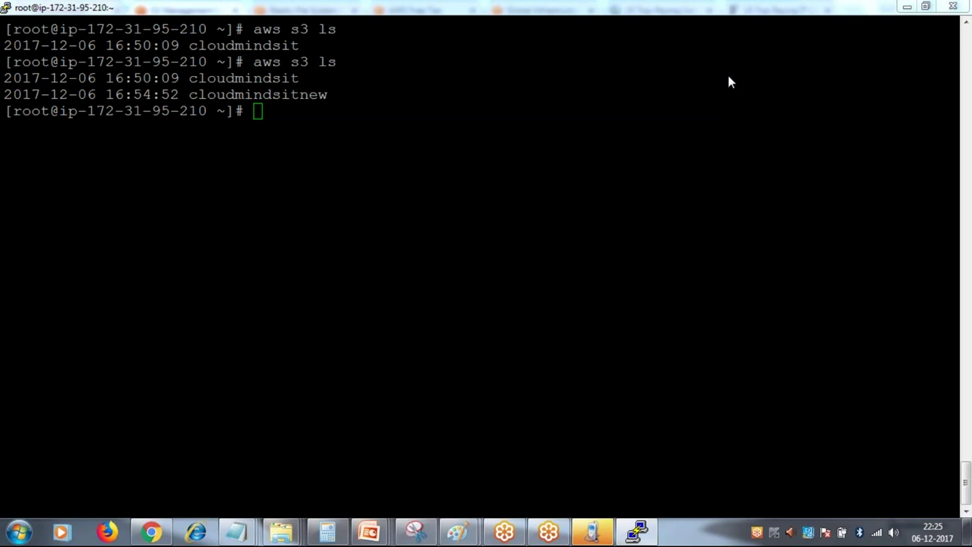
click(646, 232)
scroll(646, 232, up, 5)
scroll(646, 232, down, 5)
Copy the aws ec2 run-instances command for image ami-6057e21a with key intelipat_november from the CLI Commands notes
mouse_move(236, 531)
click(366, 473)
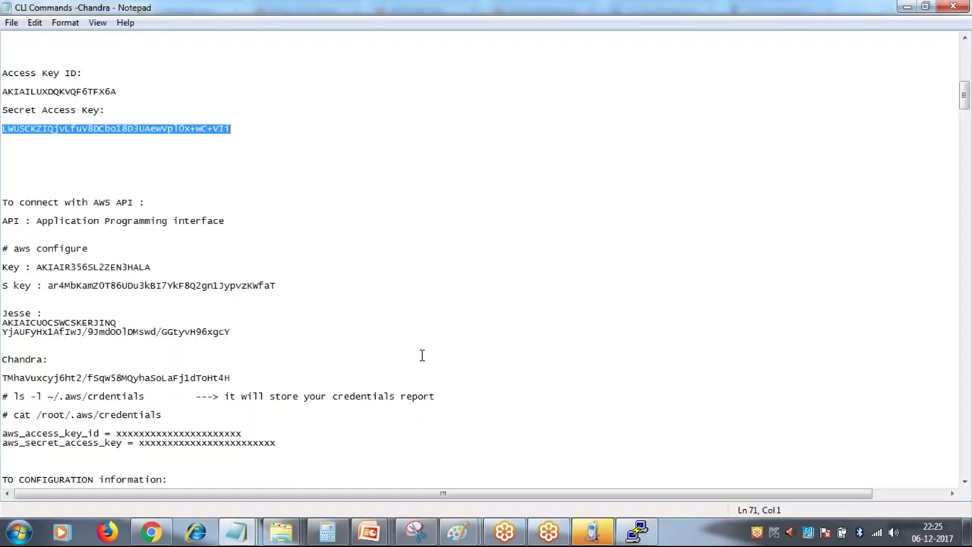
click(429, 343)
scroll(429, 344, down, 8)
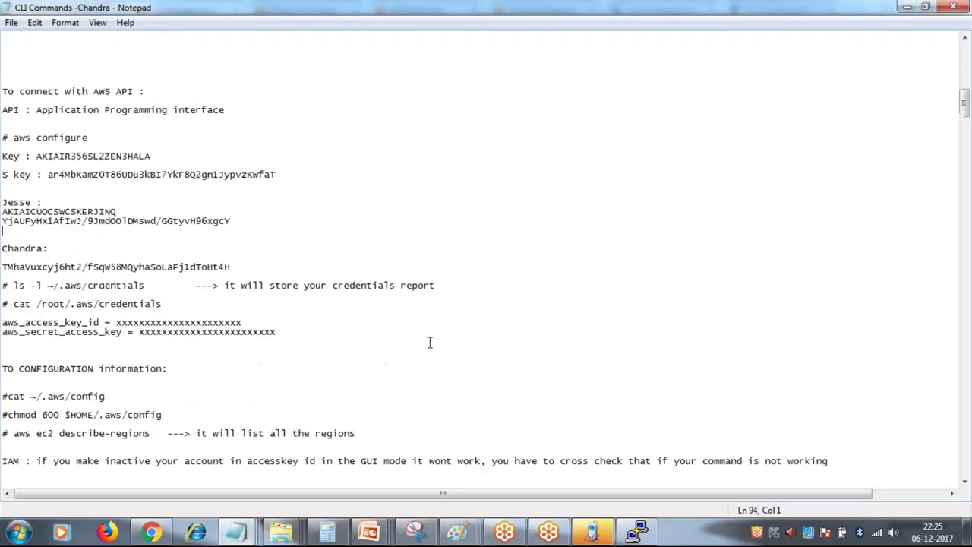
scroll(429, 343, down, 13)
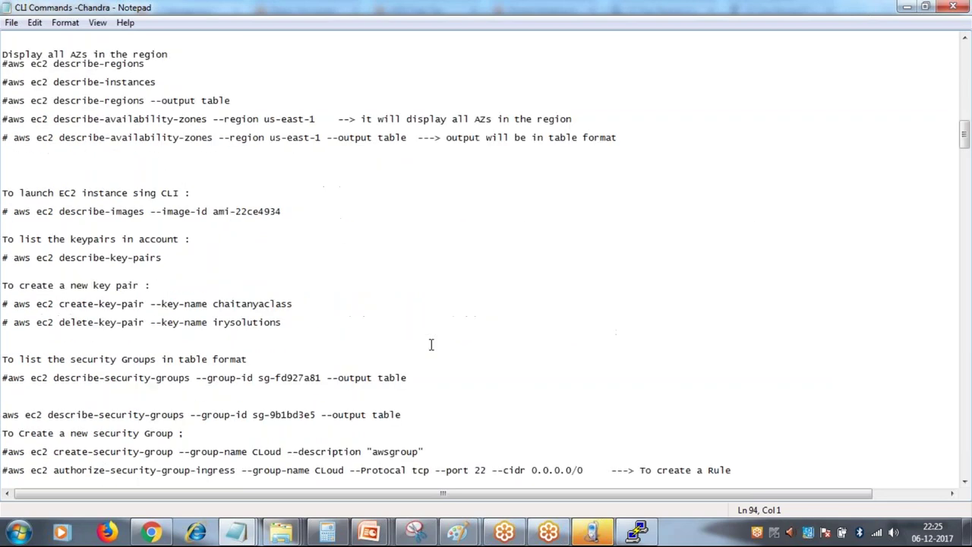
scroll(431, 345, down, 3)
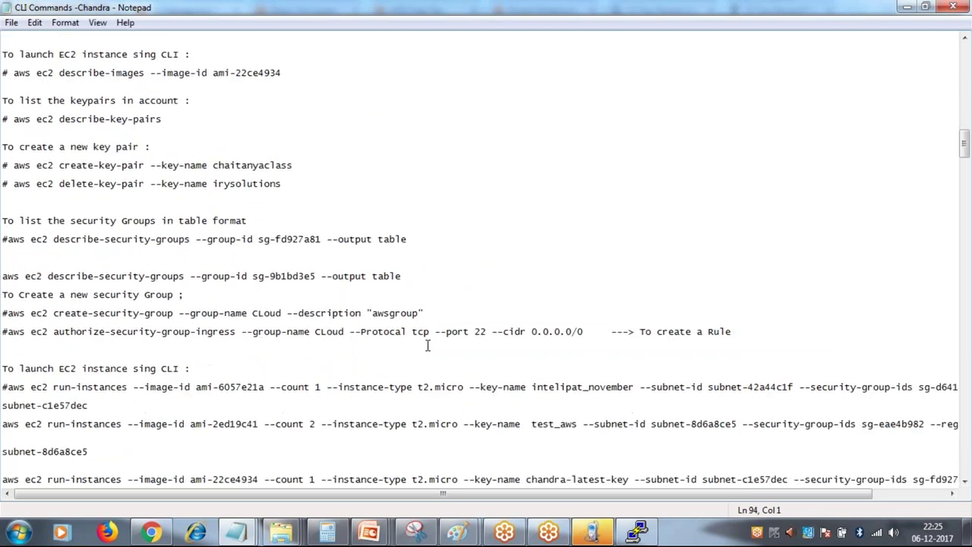
drag(11, 388, 966, 394)
key(ctrl+c)
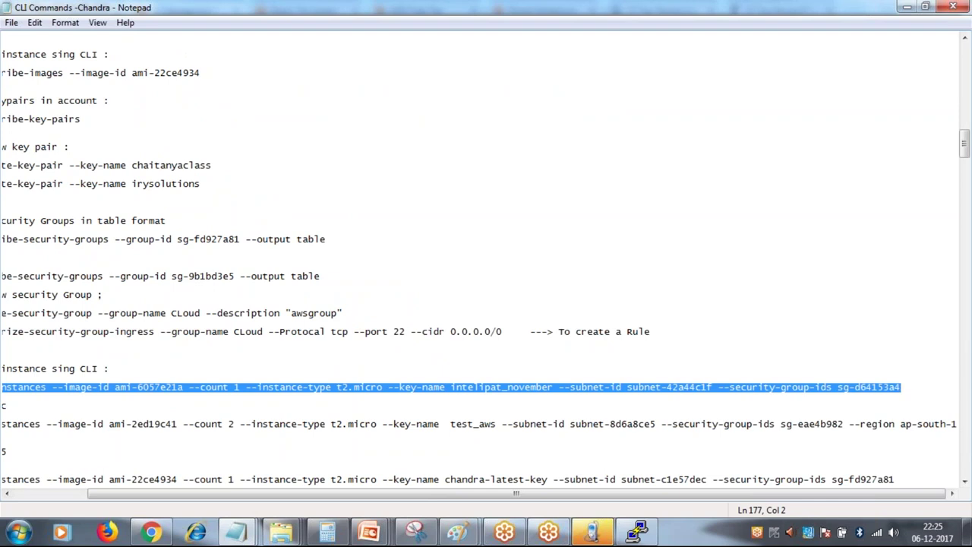
Switch through the PuTTY terminal to the AWS console in Chrome and open the EC2 dashboard
click(637, 531)
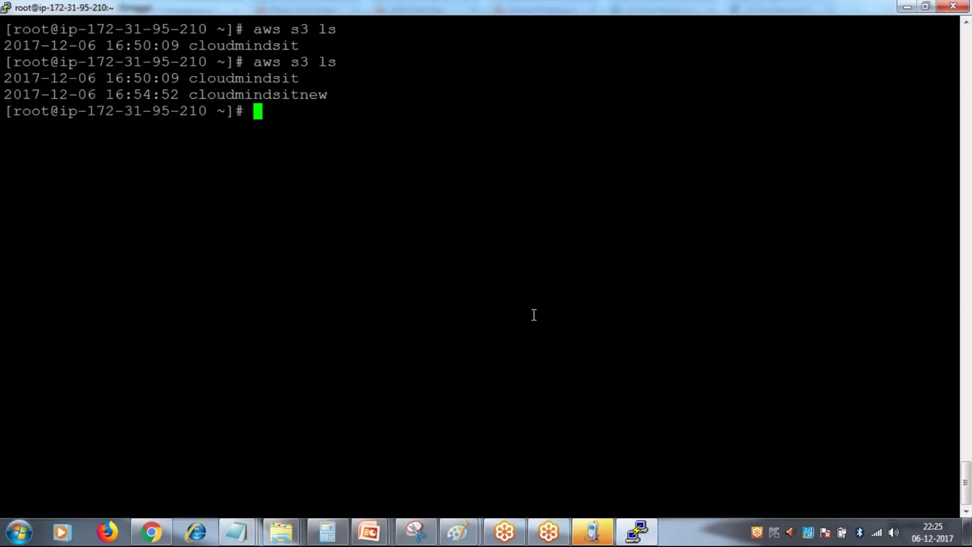
click(151, 530)
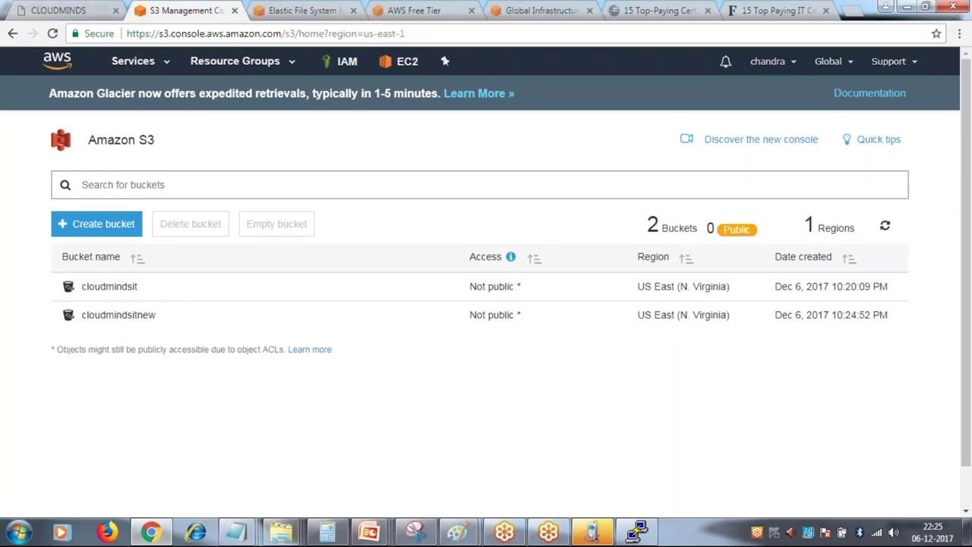
click(405, 65)
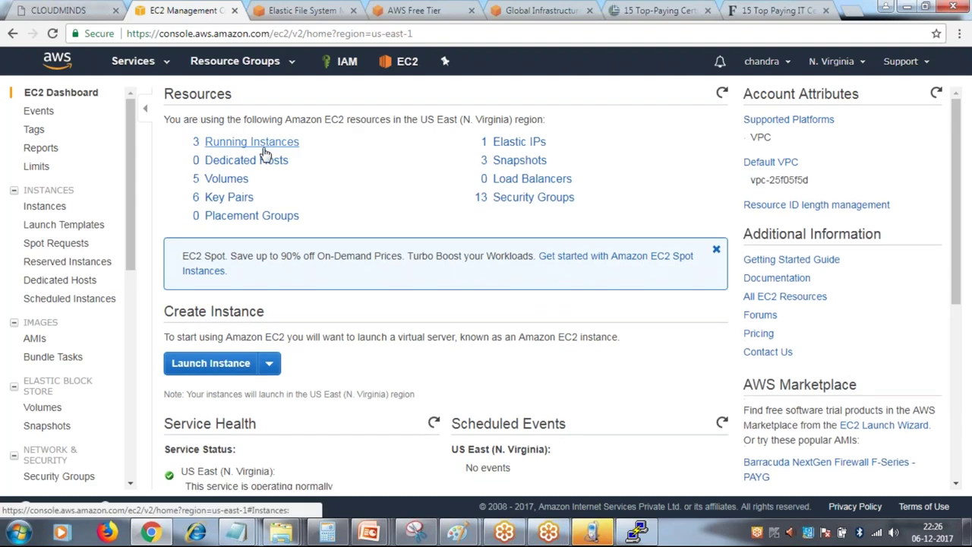
Open the running instances list, then paste and run the copied aws ec2 run-instances command in the PuTTY terminal
click(263, 147)
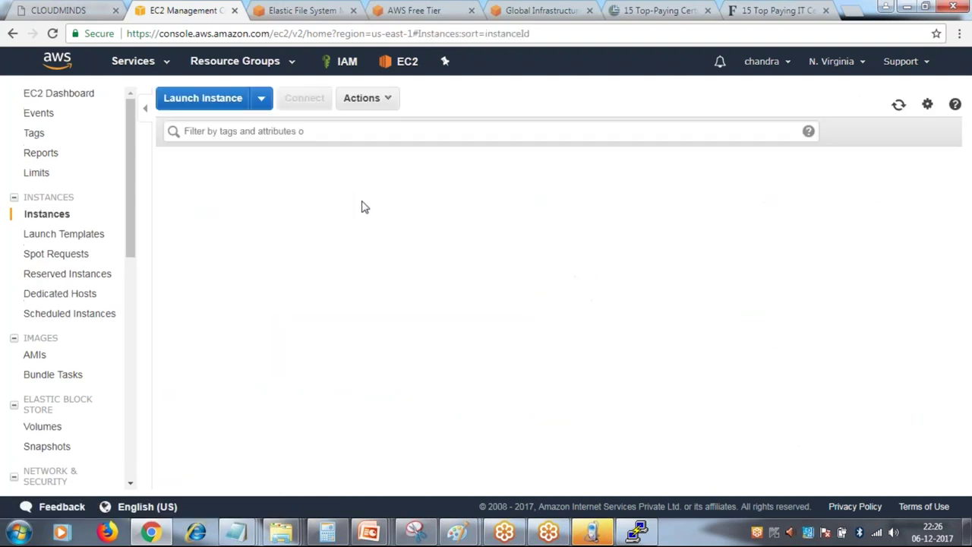
click(637, 531)
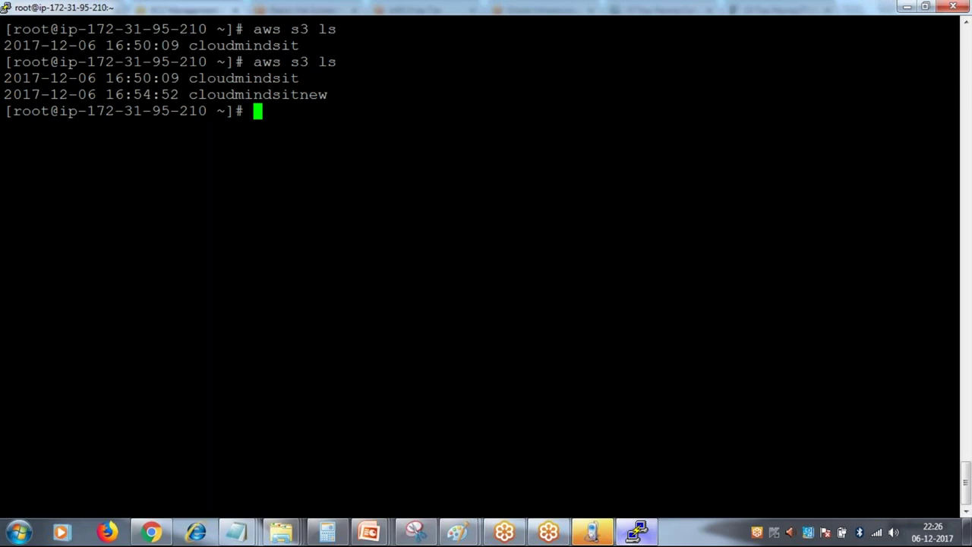
right_click(420, 233)
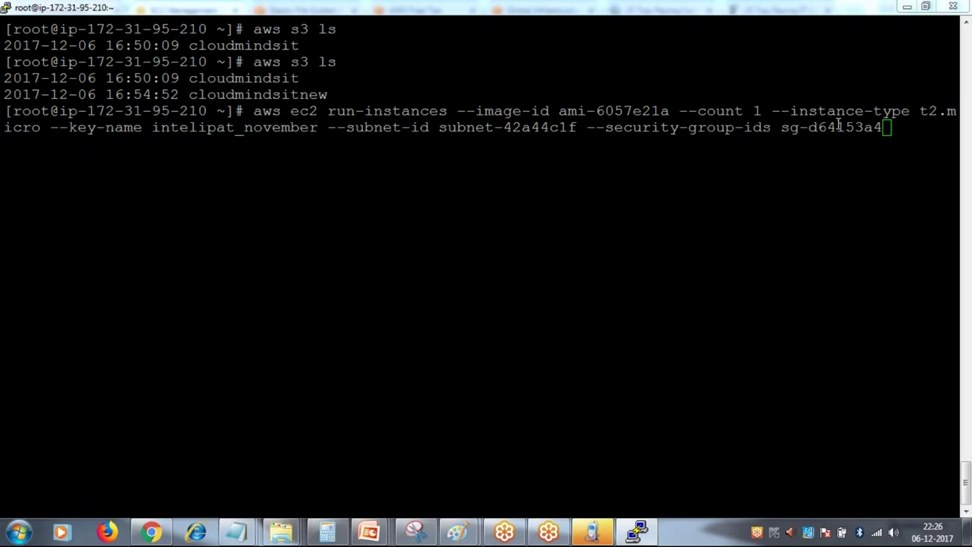
click(919, 123)
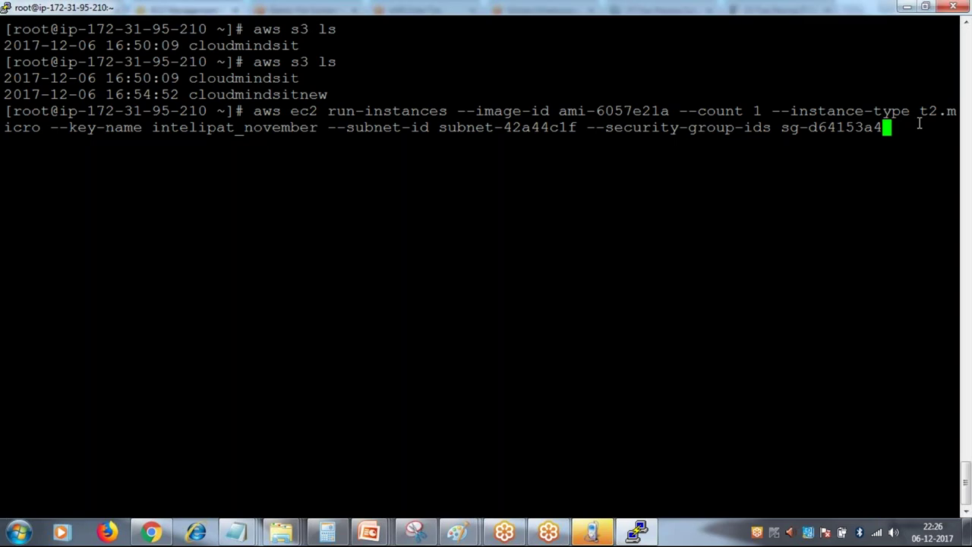
key(Return)
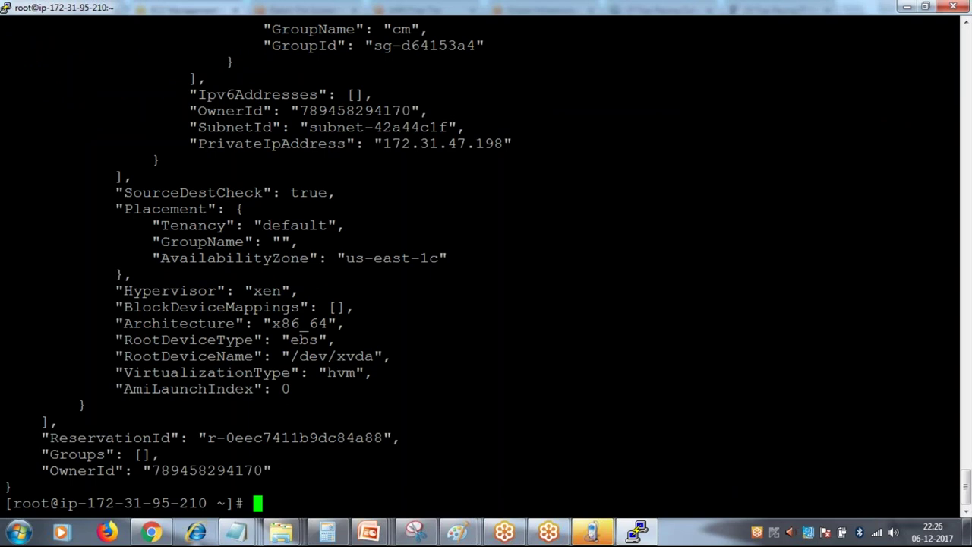
Refresh the instances list in Chrome and examine the new instance's availability zone and state
click(152, 531)
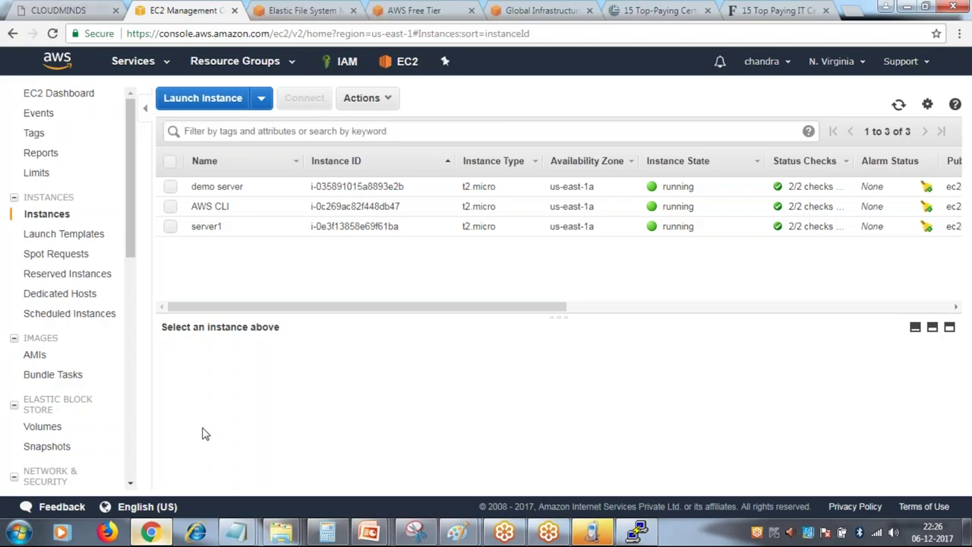
click(901, 106)
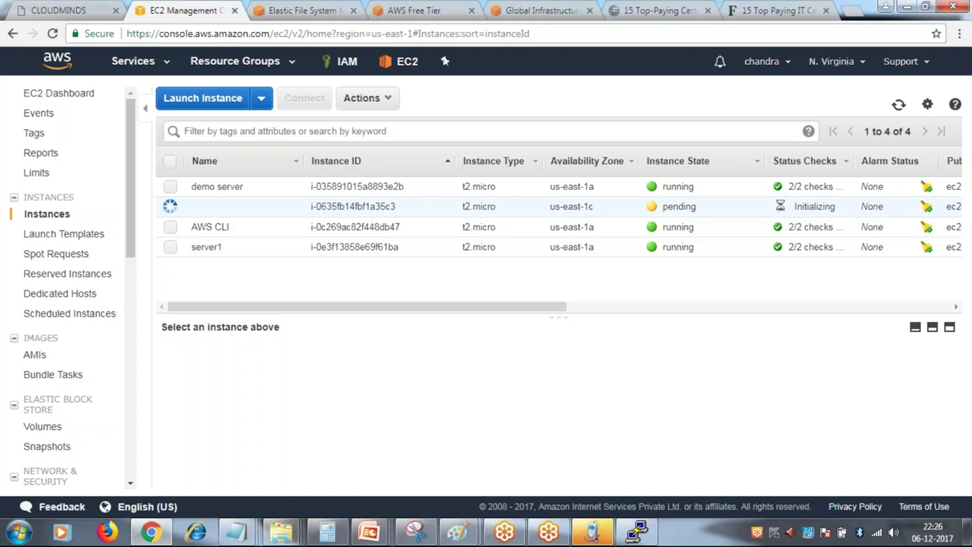
drag(521, 306, 551, 329)
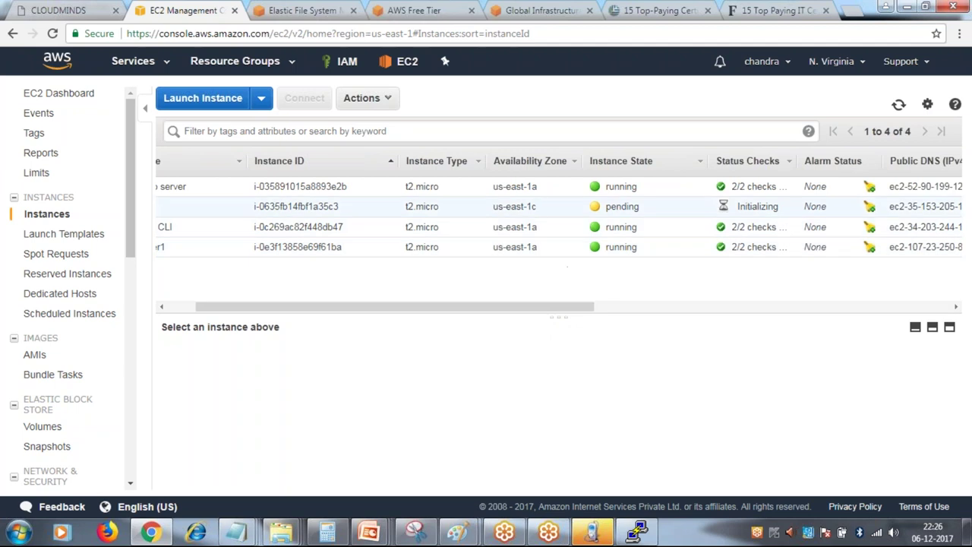
drag(537, 210, 482, 206)
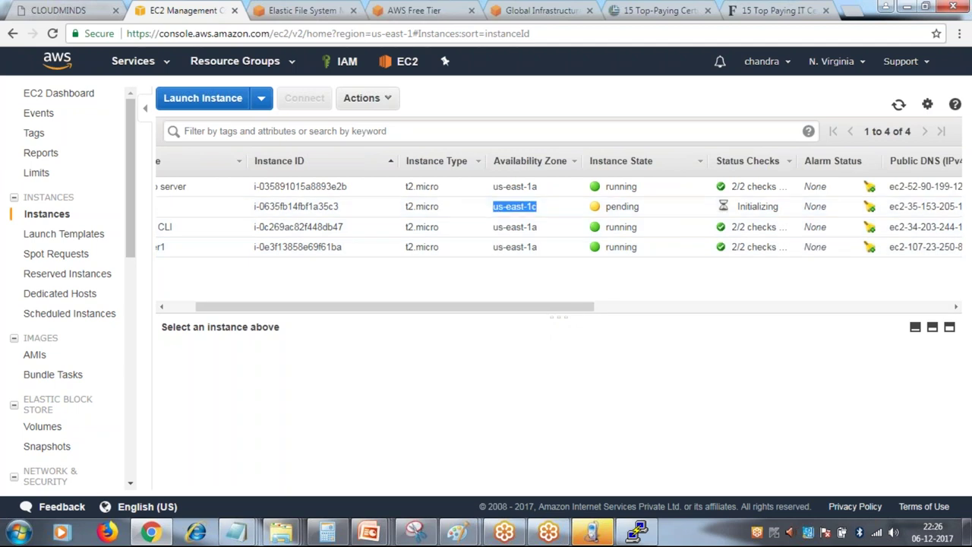
drag(536, 311, 509, 310)
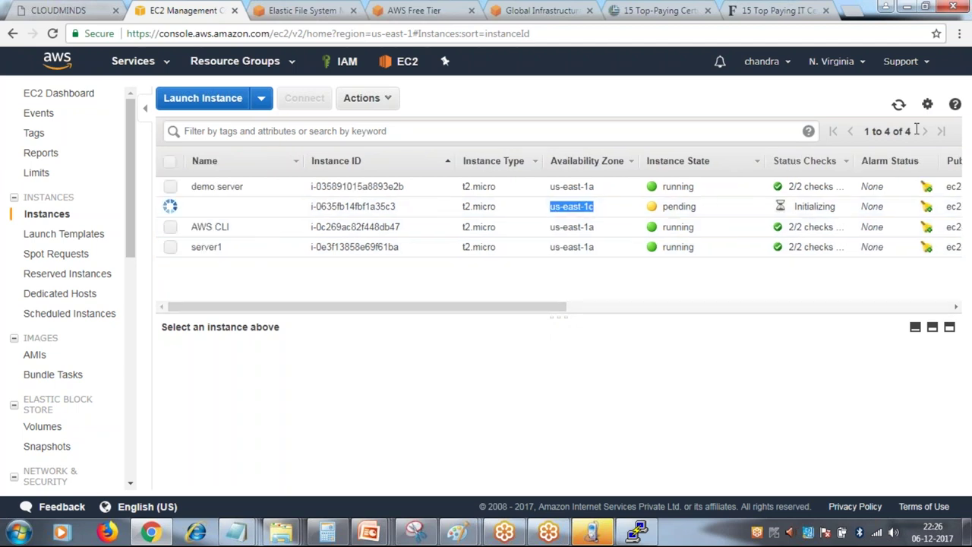
click(899, 106)
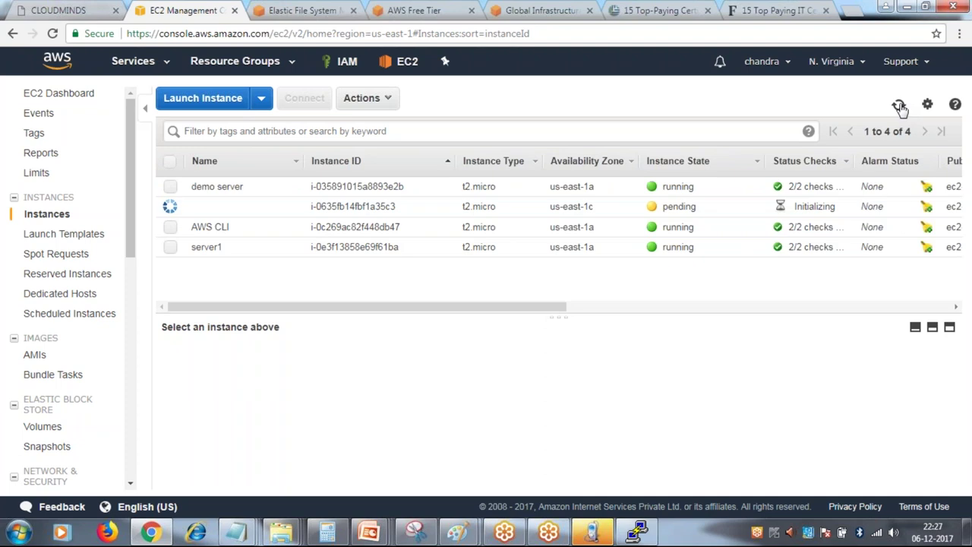
Rerun the aws ec2 run-instances command for ami-6057e21a in PuTTY and refresh the instances list in Chrome
click(636, 531)
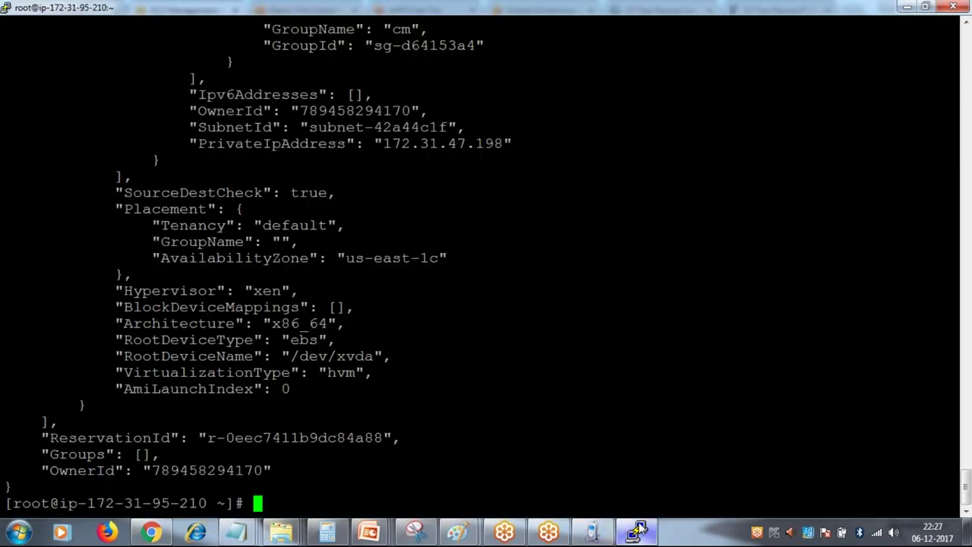
text(aws ec2 run-instances --image-id ami-6057e21a --count 1 --instance-type t2.micro --key-name intelipat_november --subnet-id subnet-42a44c1f --security-group-ids sg-d64153a4)
key(Return)
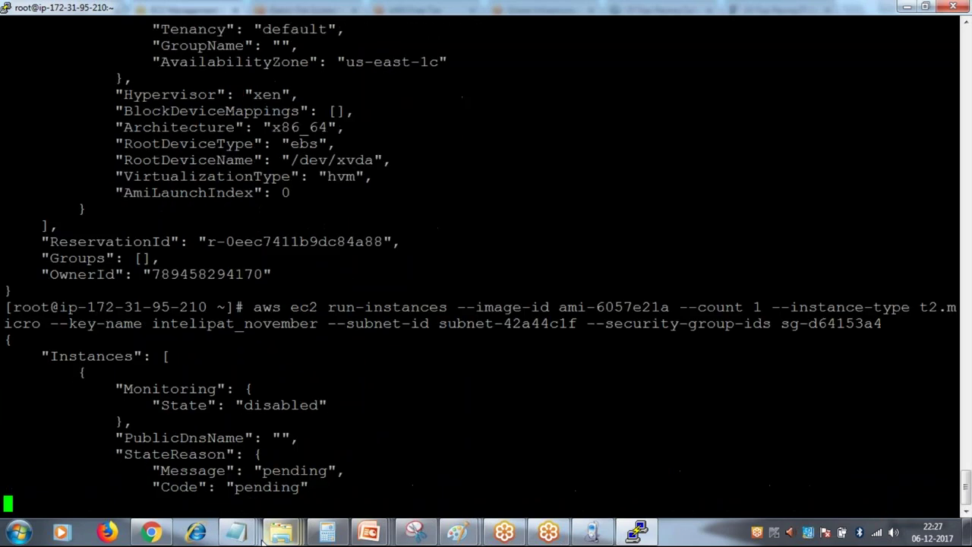
click(151, 532)
click(898, 108)
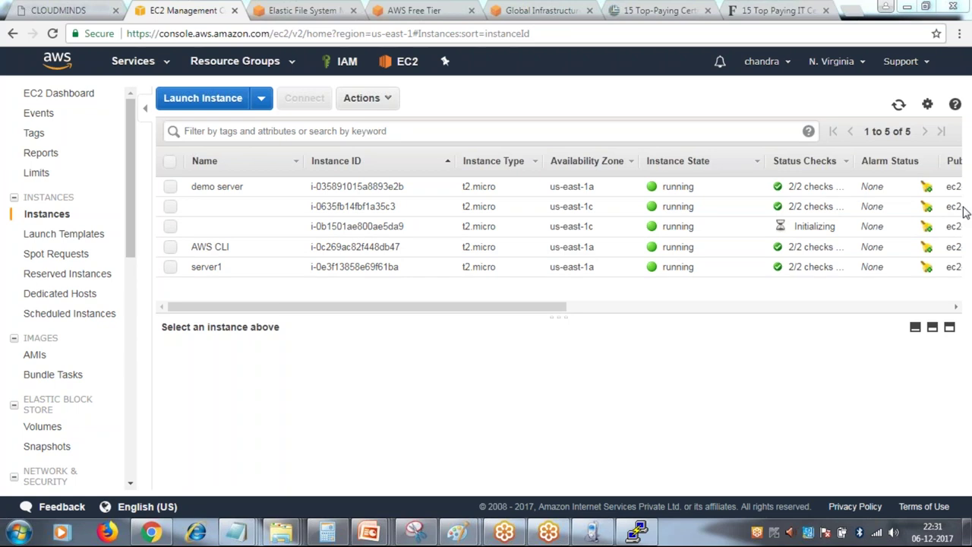
Paste an attendee's e-mail address from the meeting chat below the second address in the emails Notepad file
mouse_move(237, 532)
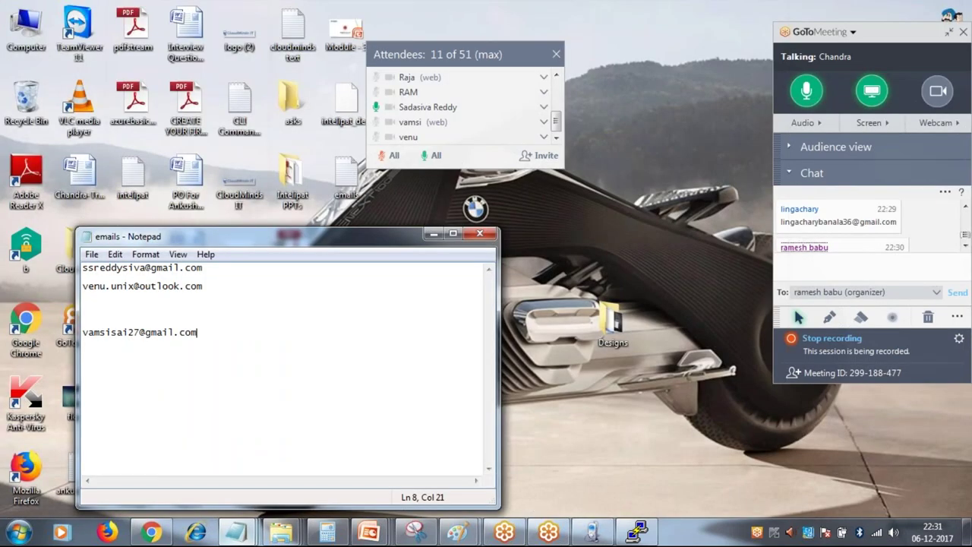
click(258, 455)
click(851, 361)
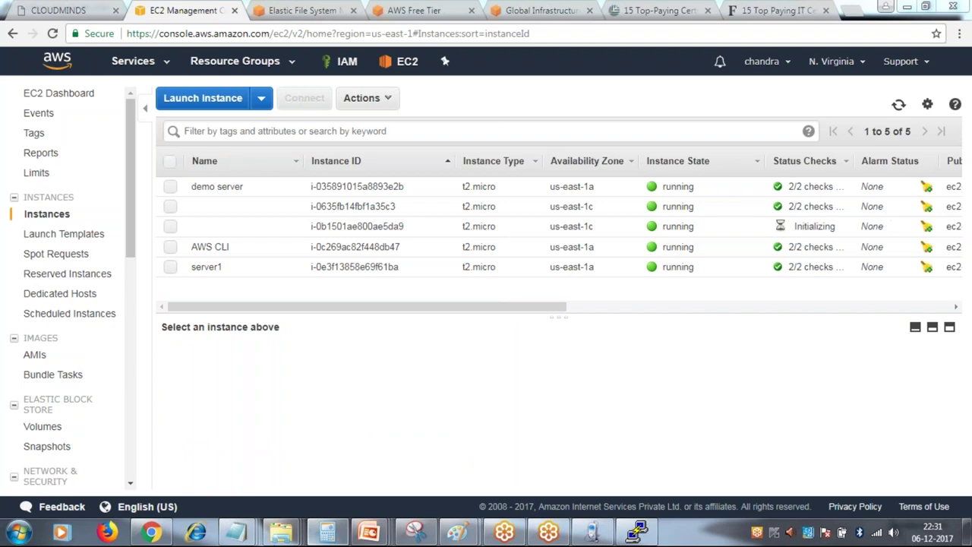
mouse_move(237, 534)
click(271, 439)
click(156, 310)
key(ctrl+v)
click(592, 354)
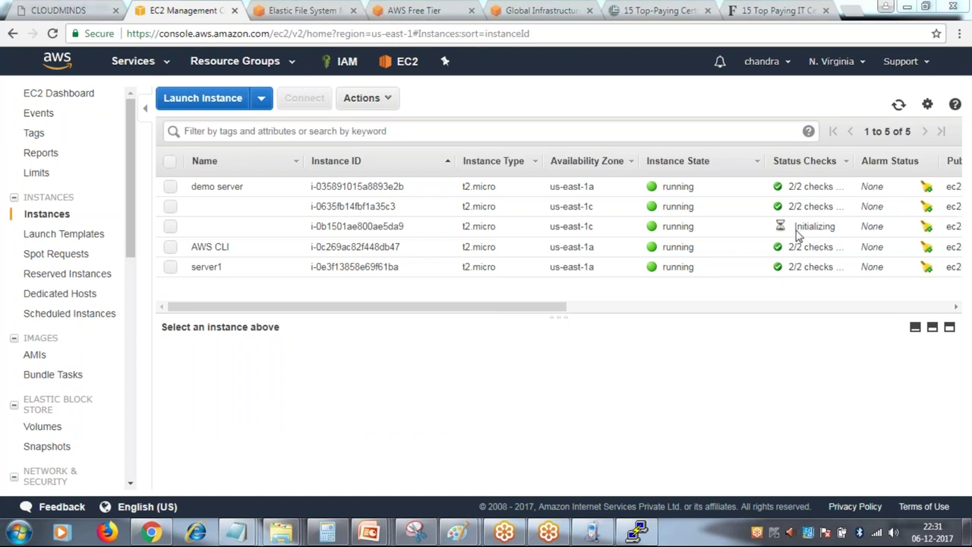
Paste another attendee's e-mail at the end of the emails file, break it onto its own line and minimize Notepad
mouse_move(237, 531)
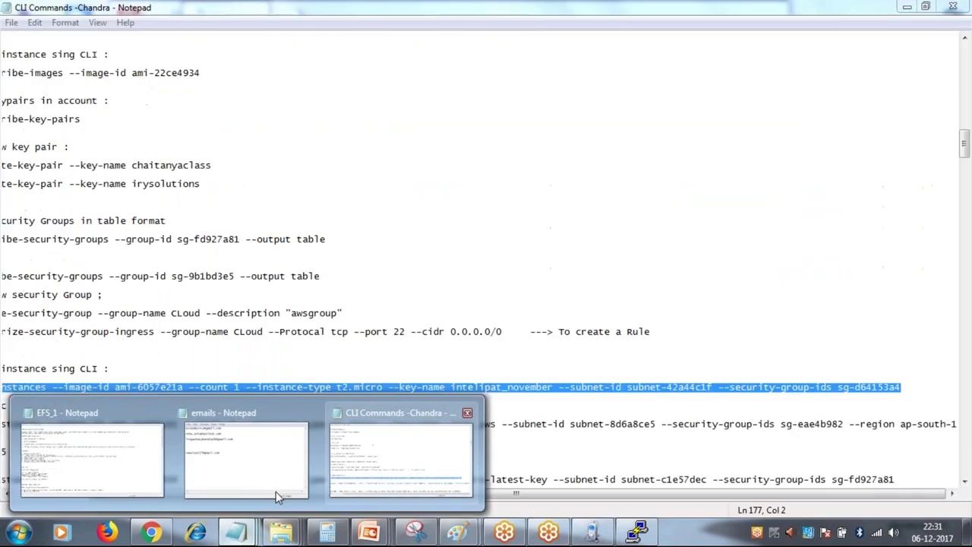
click(265, 480)
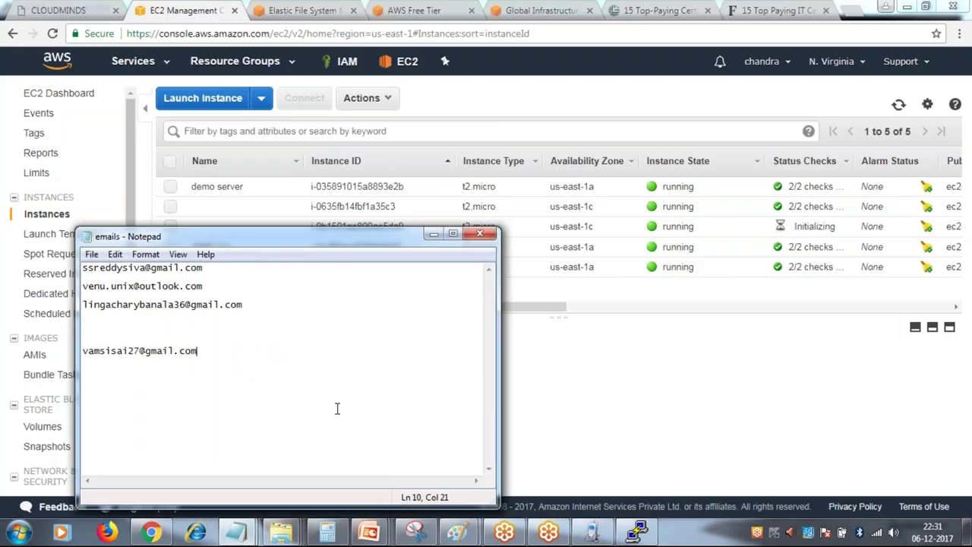
key(ctrl+v)
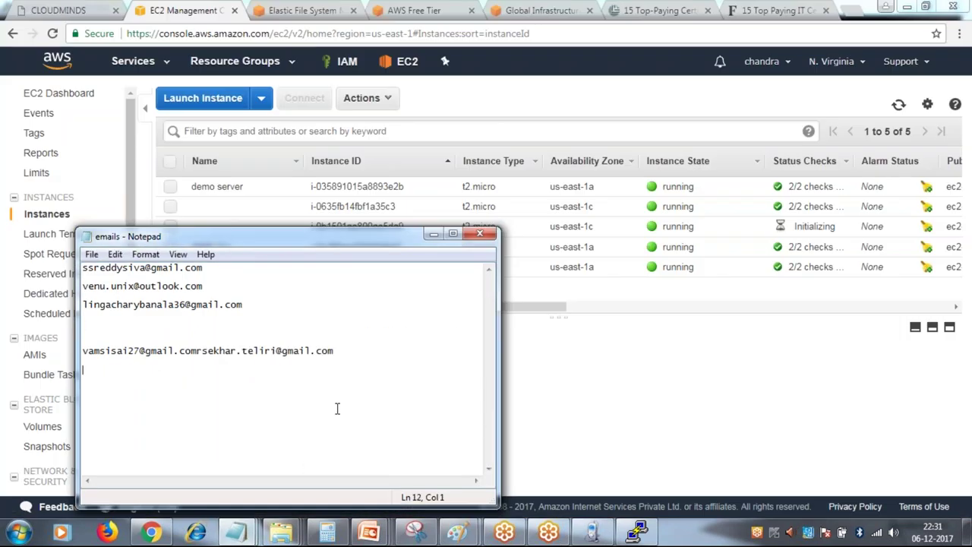
click(196, 354)
key(Return)
click(433, 234)
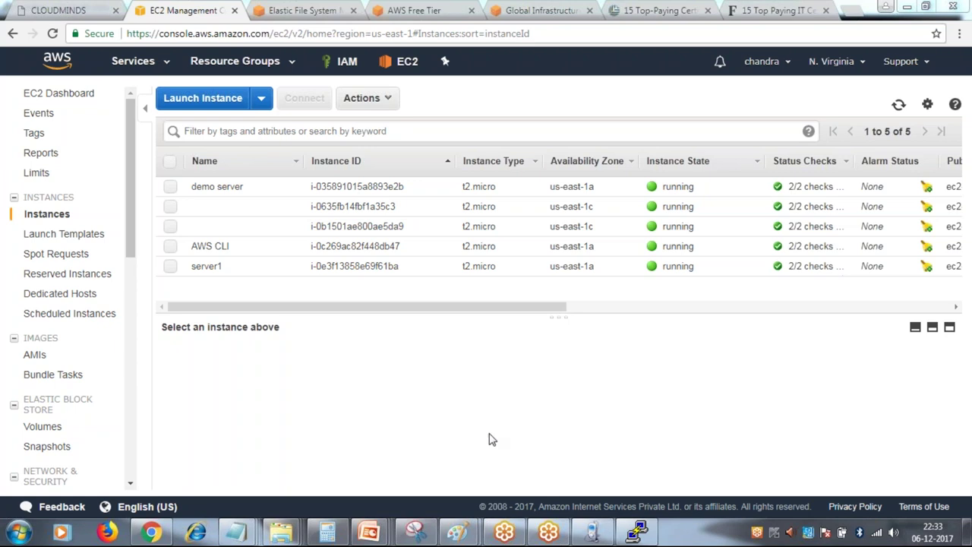
Browse in Explorer from Presentations to the Certification Prepaation folder and open AWS Certified Solutions Architect Paper 4
mouse_move(291, 535)
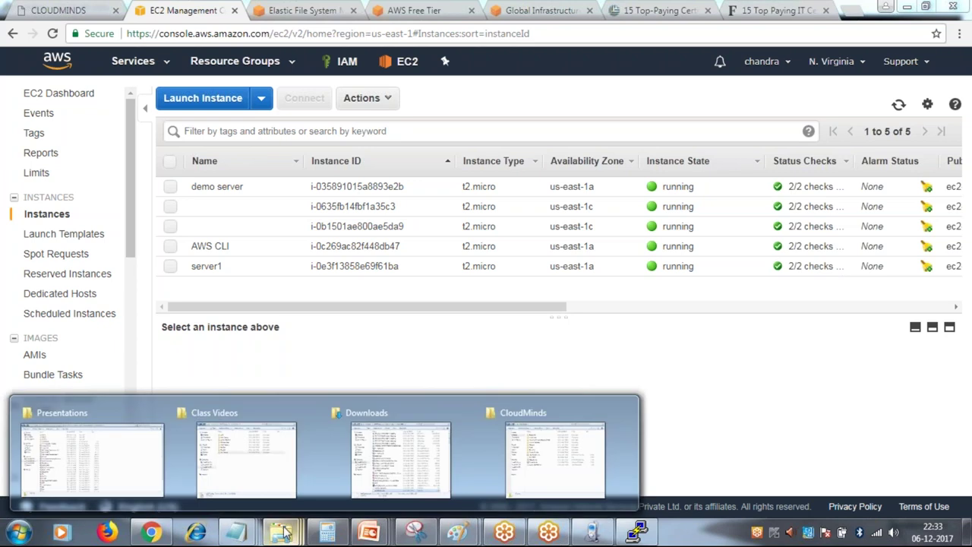
click(86, 461)
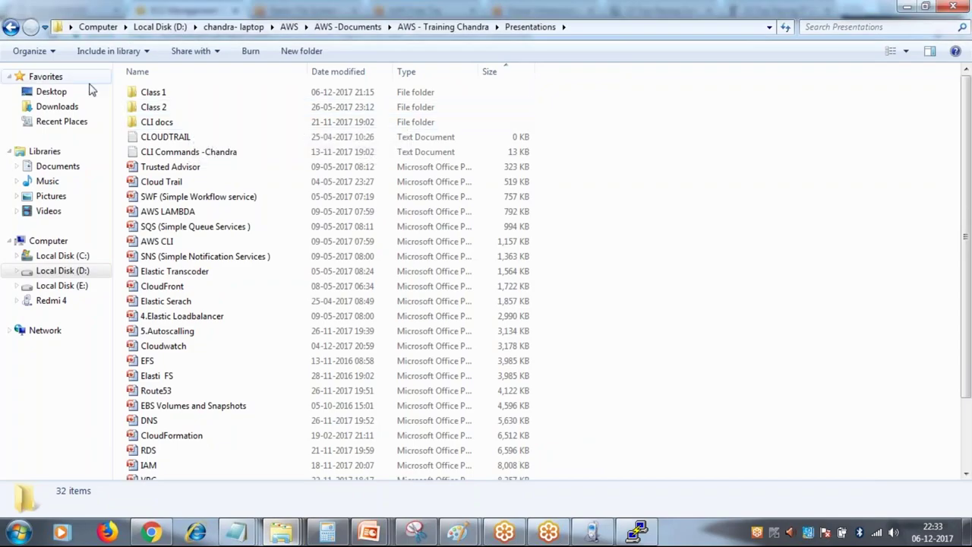
click(11, 26)
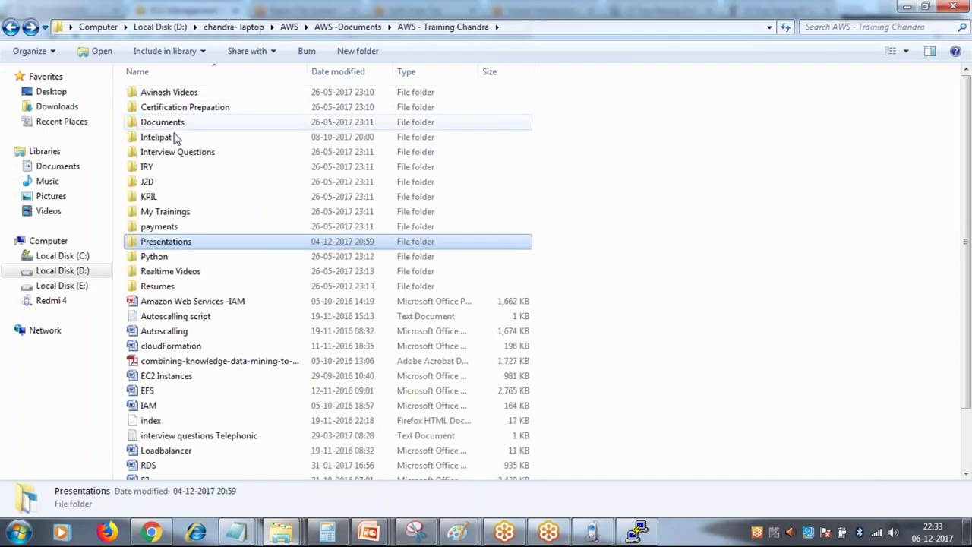
double_click(191, 107)
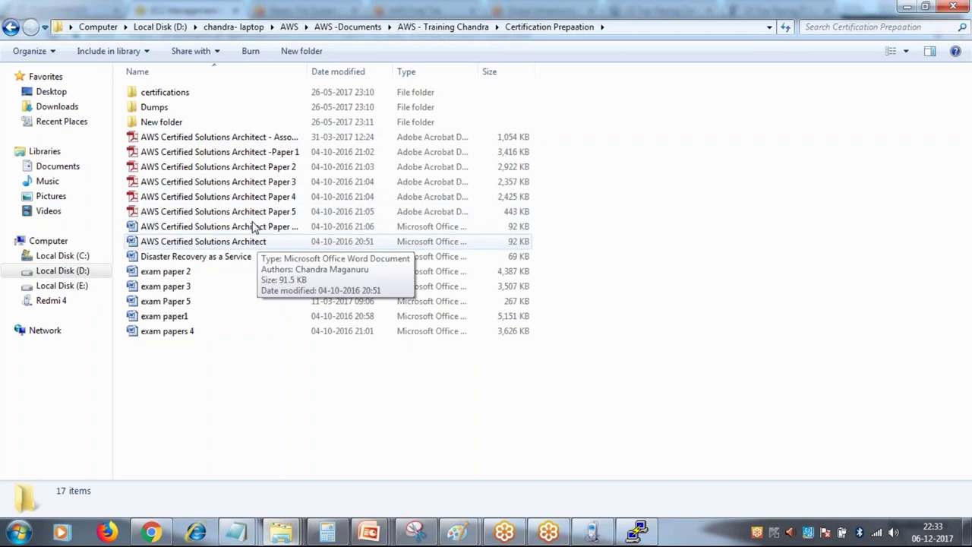
click(254, 196)
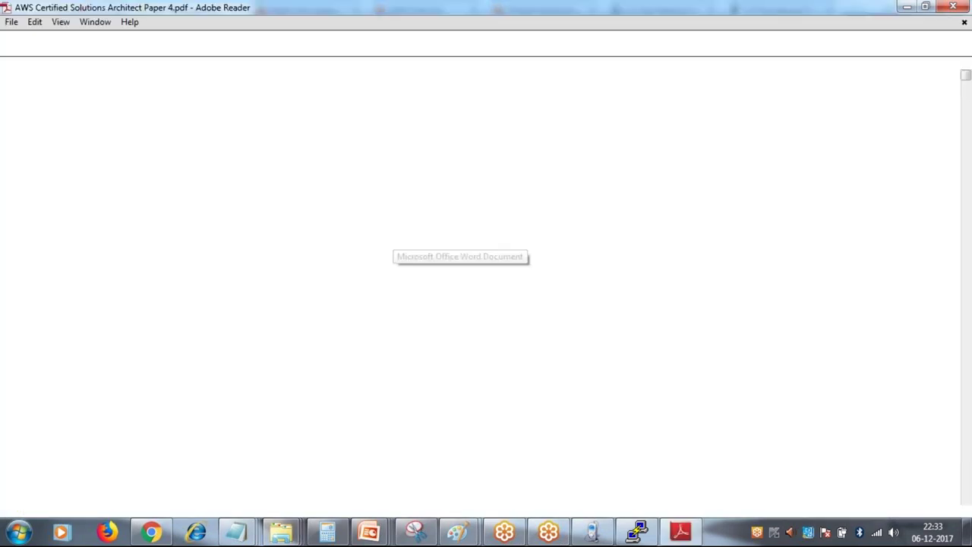
Read through the practice questions in Paper 4 up to question 3, then minimize the PDF and the folder window
scroll(442, 276, down, 3)
scroll(300, 235, down, 3)
scroll(362, 243, down, 3)
scroll(372, 273, down, 12)
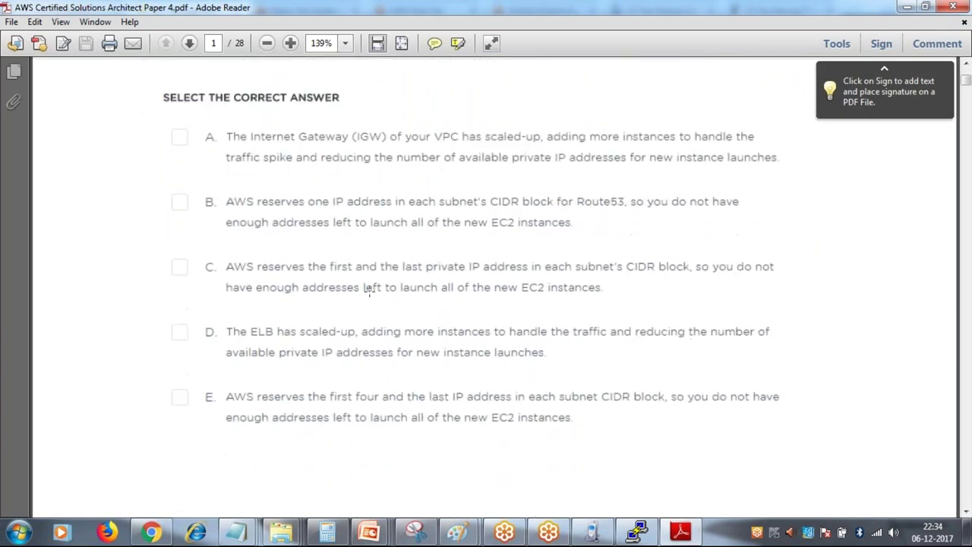
scroll(372, 301, down, 10)
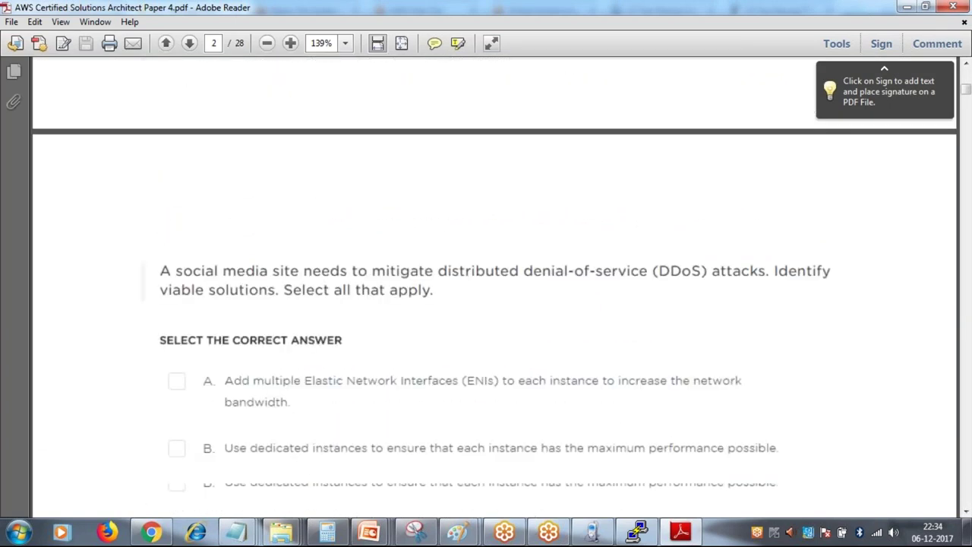
scroll(486, 288, down, 3)
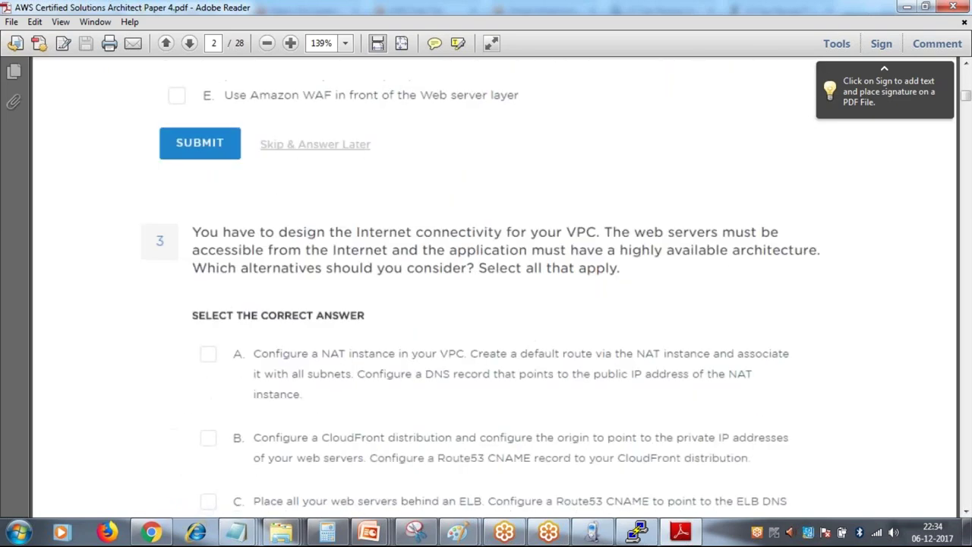
scroll(409, 310, down, 5)
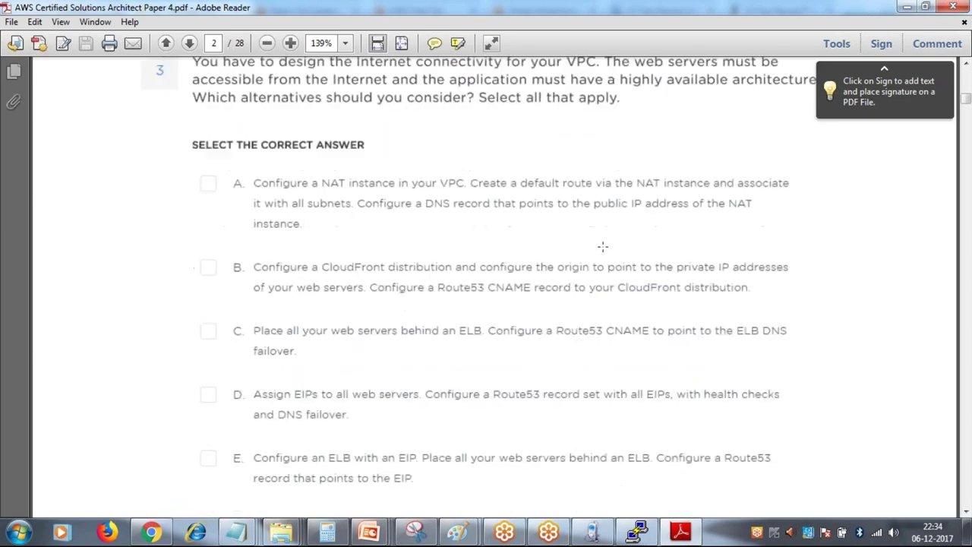
click(907, 7)
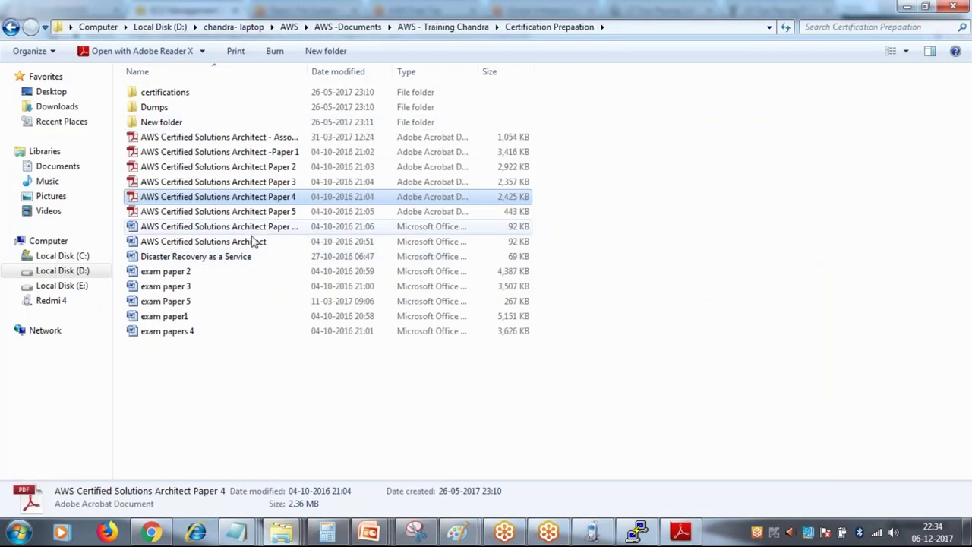
click(907, 7)
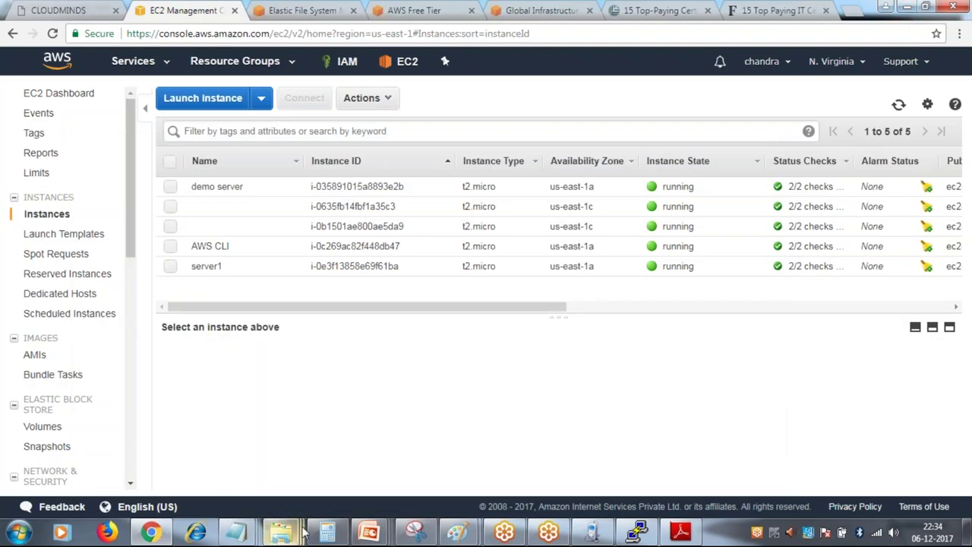
Switch to PowerPoint and look through the 2.HIstory of AWS presentation
mouse_move(369, 531)
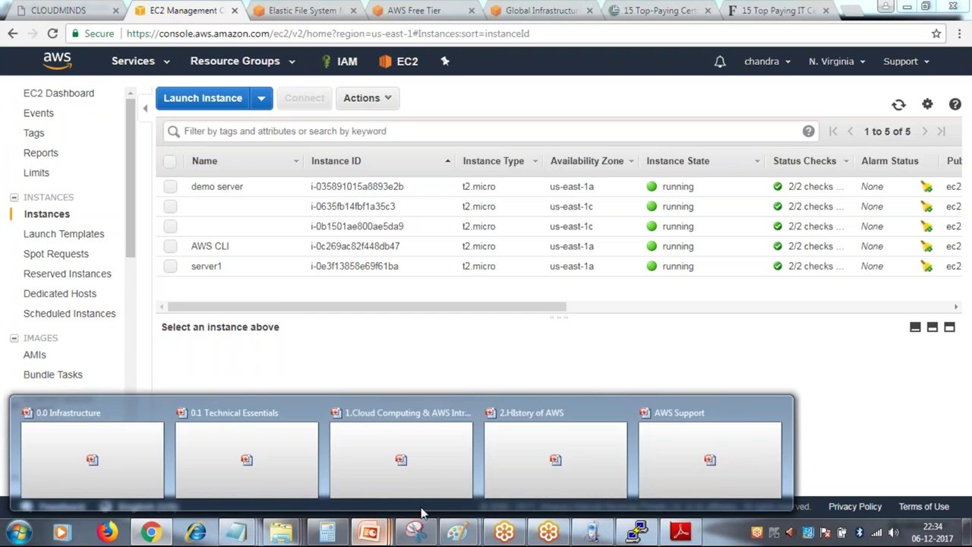
click(575, 453)
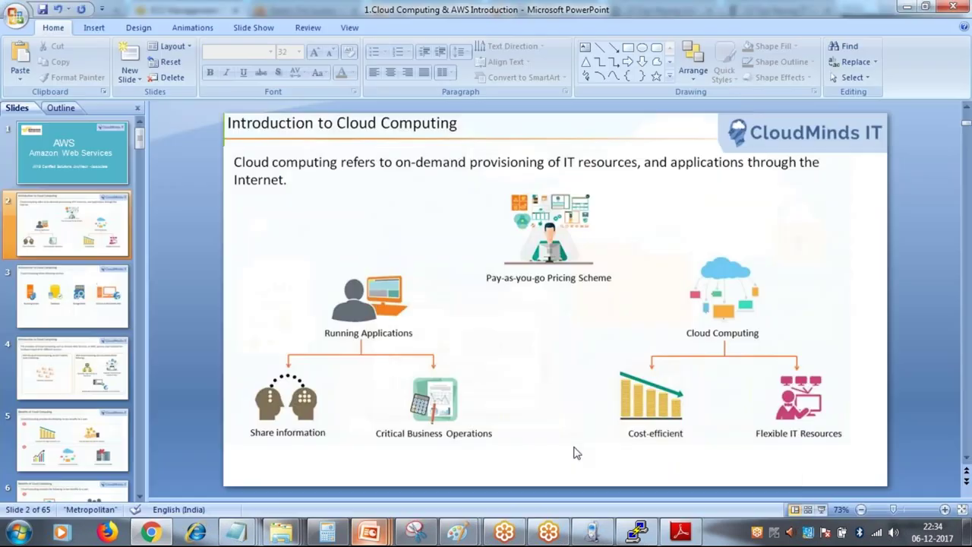
scroll(106, 224, up, 10)
scroll(107, 224, up, 1)
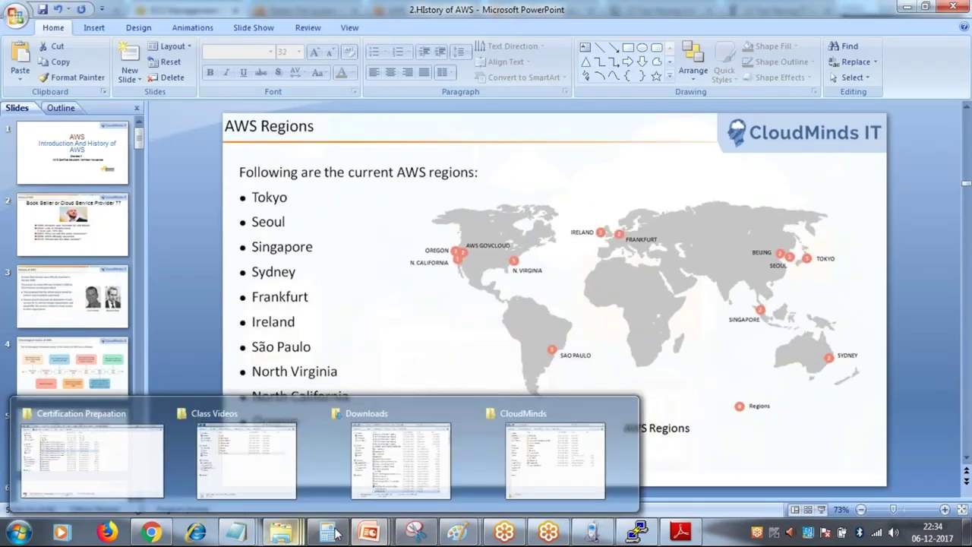
Switch to the 1.Cloud Computing & AWS Introduction presentation, go to its title slide and place the cursor in the subtitle box
mouse_move(383, 532)
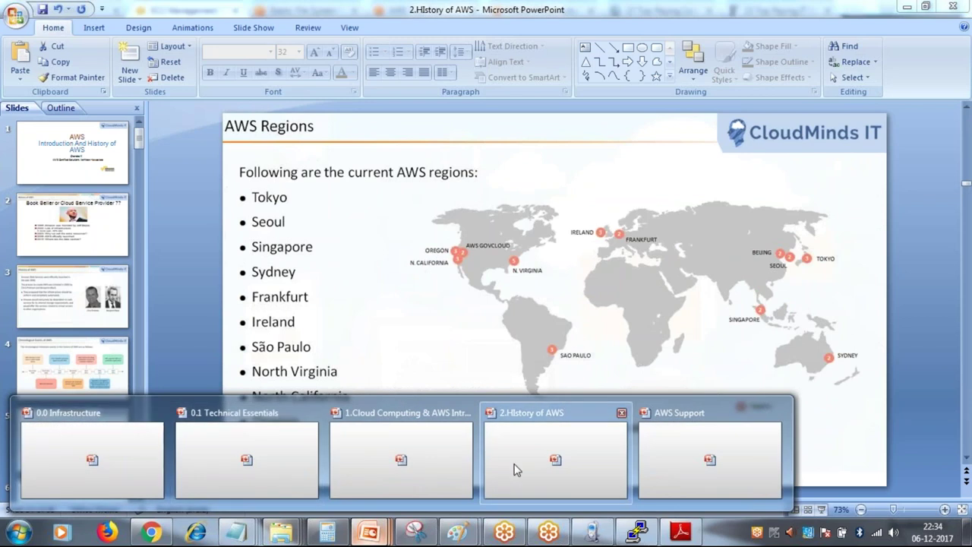
click(419, 455)
key(ctrl+Home)
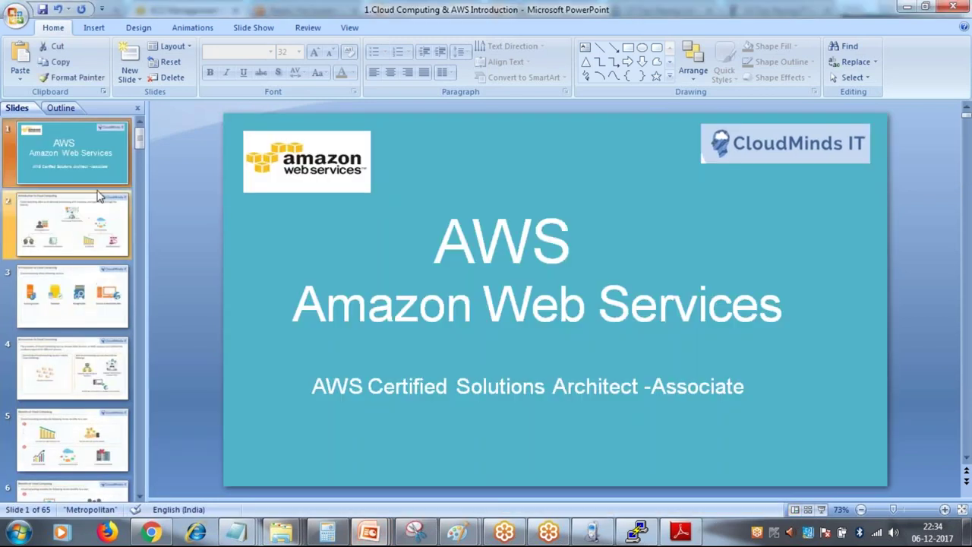
click(693, 255)
click(703, 409)
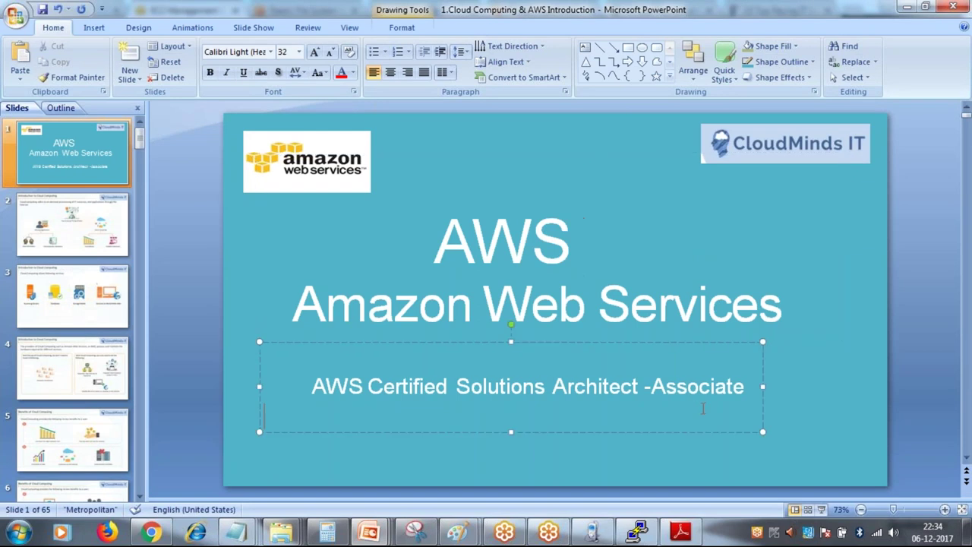